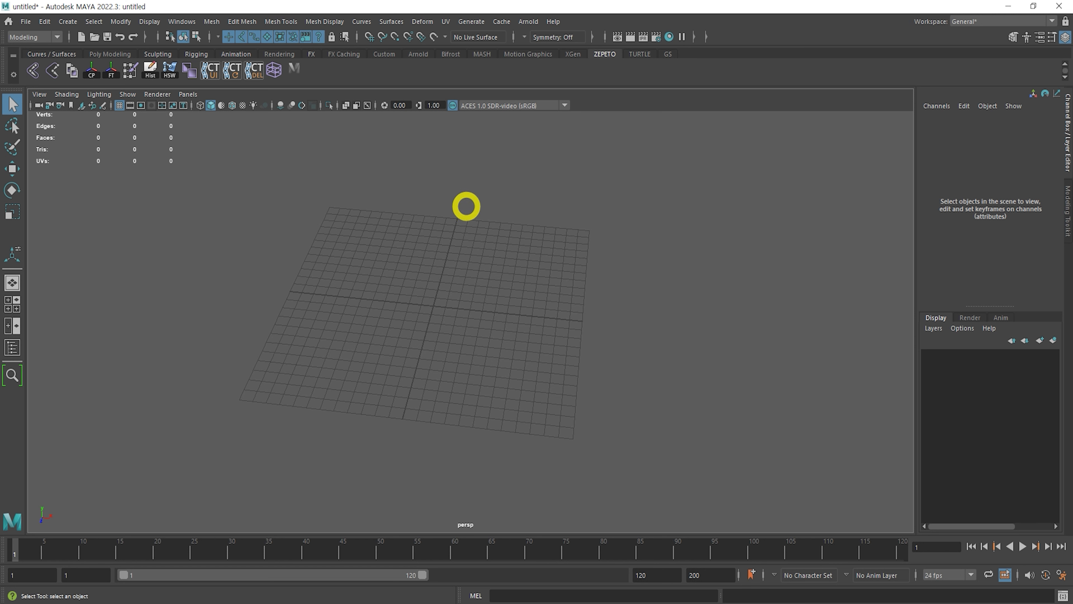
Create a polygon plane, scale it uniformly to about 28.36 and raise it to about 4.449 in Translate Y
alt+right_drag(486, 209, 425, 212)
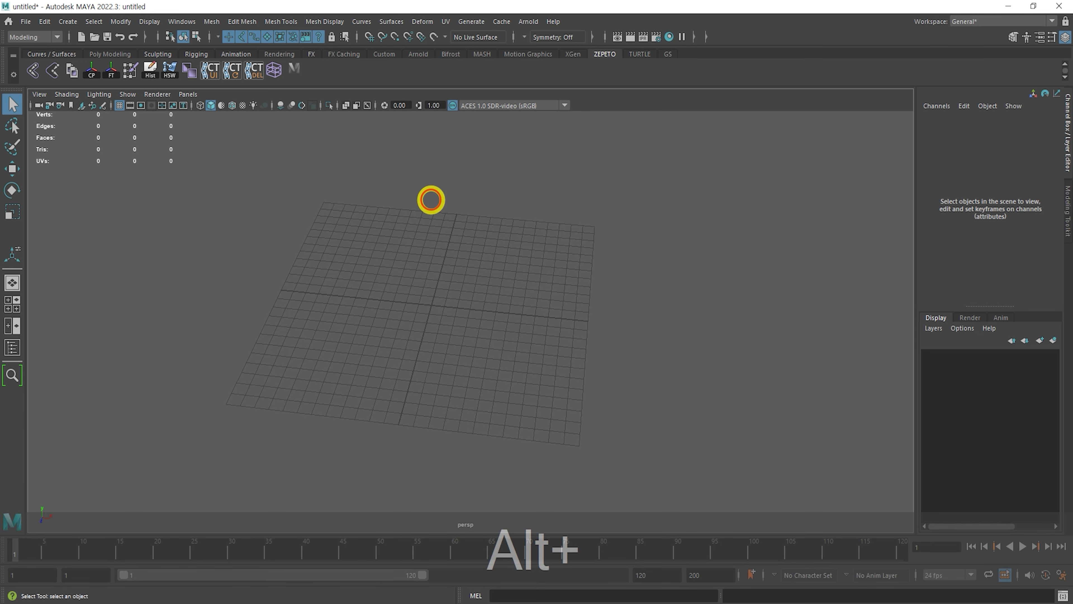
shift+right_click(511, 215)
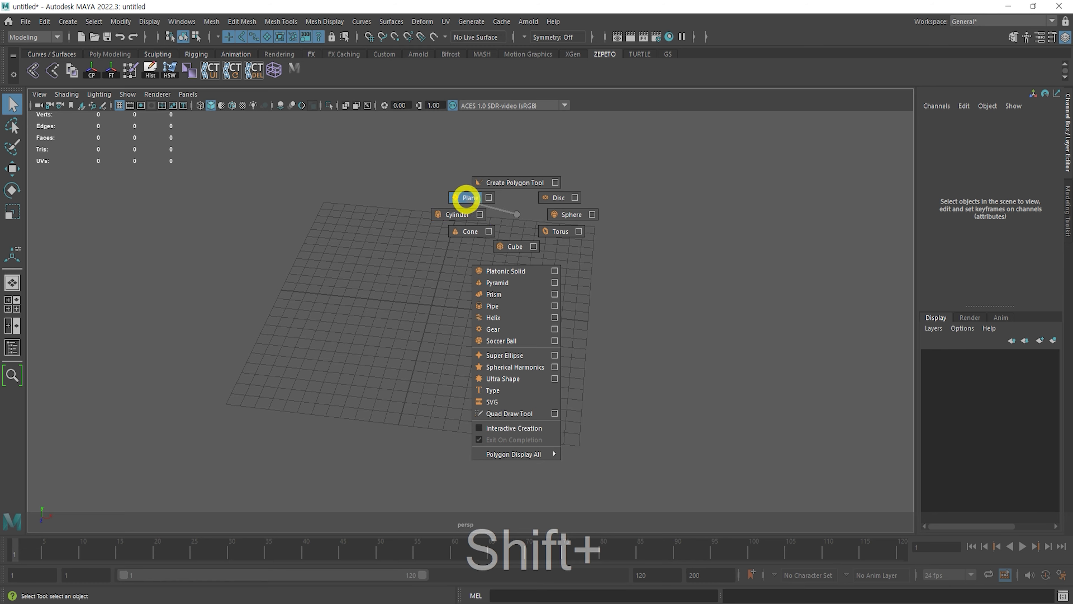
click(467, 197)
key(e)
key(r)
mouse_move(435, 308)
mouse_down()
mouse_move(566, 366)
mouse_move(553, 311)
mouse_move(436, 256)
mouse_move(439, 302)
mouse_up()
key(w)
alt+right_drag(439, 302, 451, 197)
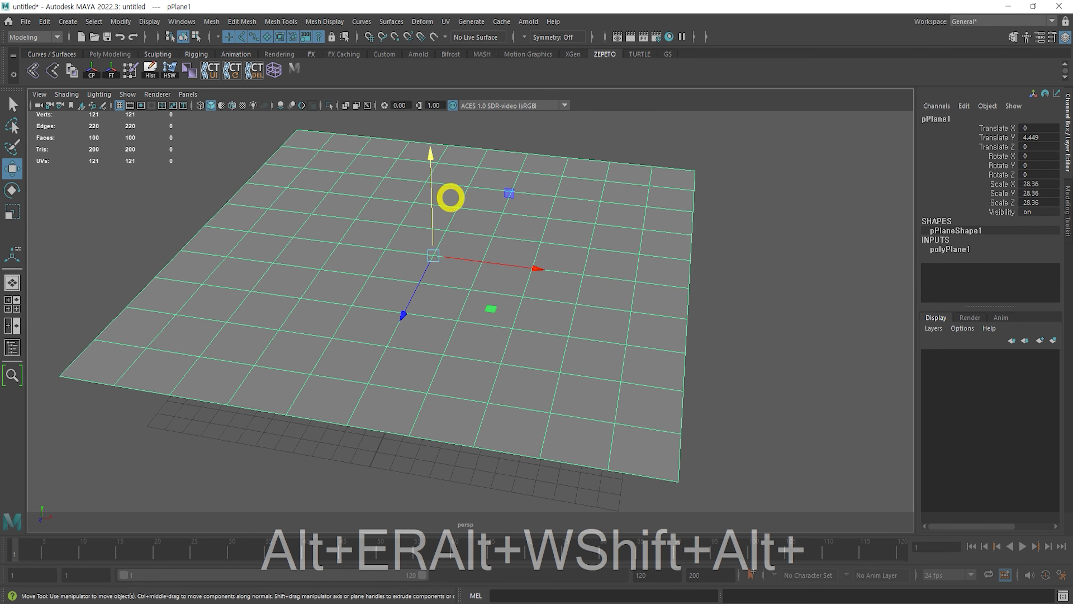
Switch the plane to face selection and select two adjacent faces near its centre
right_drag(469, 241, 469, 241)
alt+drag(469, 243, 469, 292)
click(450, 158)
alt+right_drag(452, 169, 458, 240)
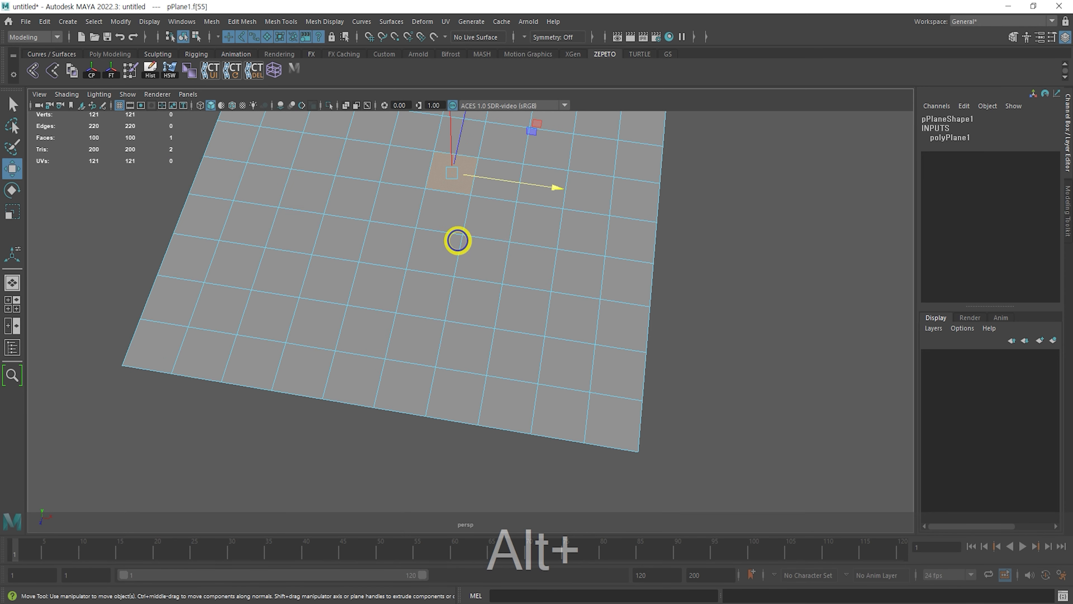
alt+middle_drag(458, 240, 459, 298)
alt+drag(459, 298, 460, 277)
shift+click(409, 249)
alt+drag(410, 249, 444, 291)
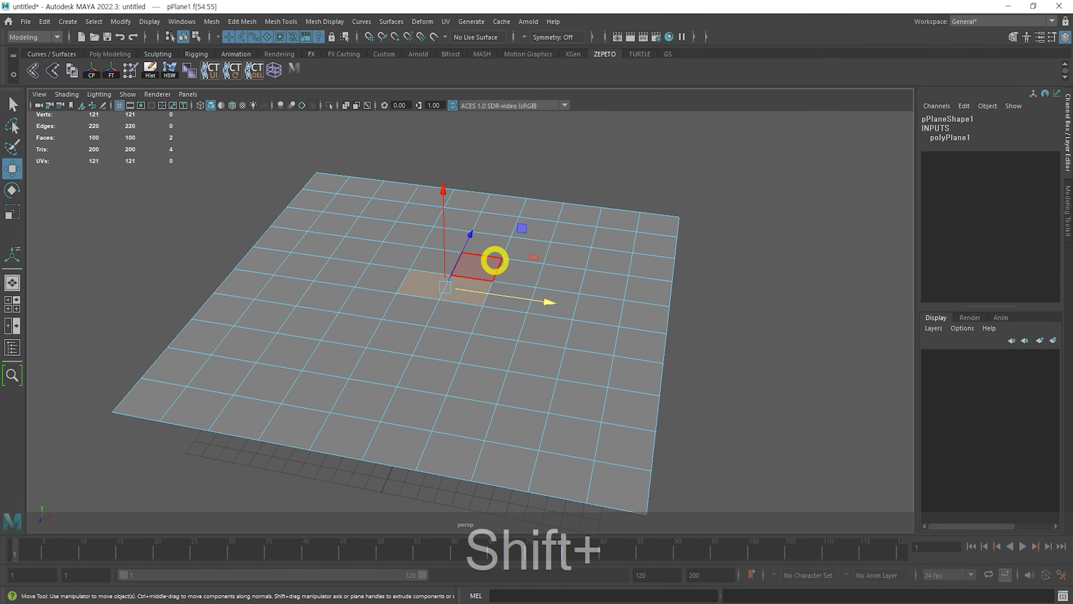
Extrude the two selected faces of the plane upward to a Local Translate Z of about 8.849
shift+right_click(486, 256)
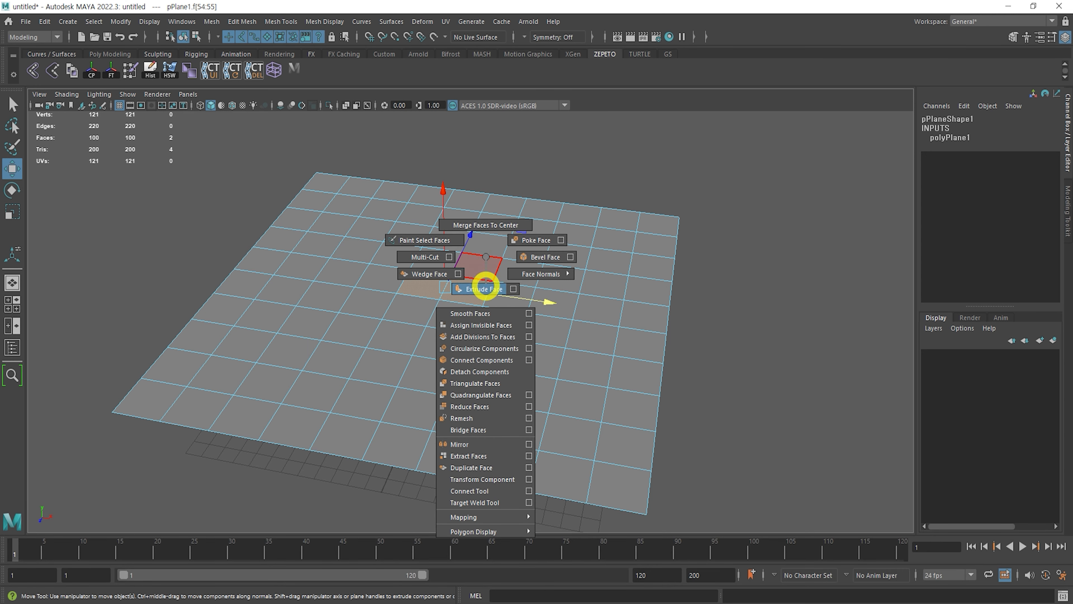
click(486, 289)
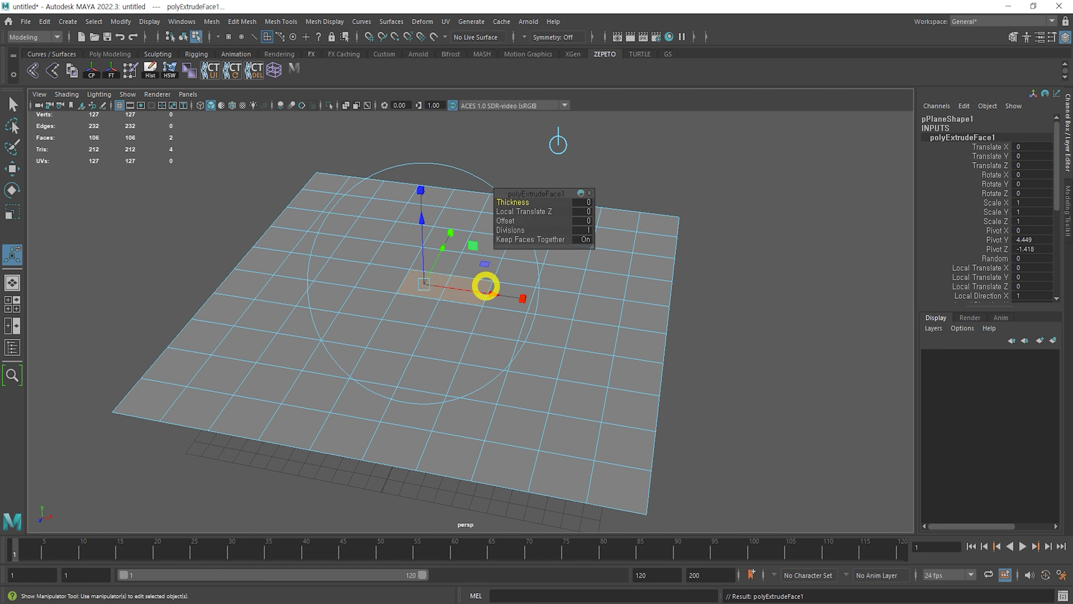
alt+drag(479, 287, 519, 216)
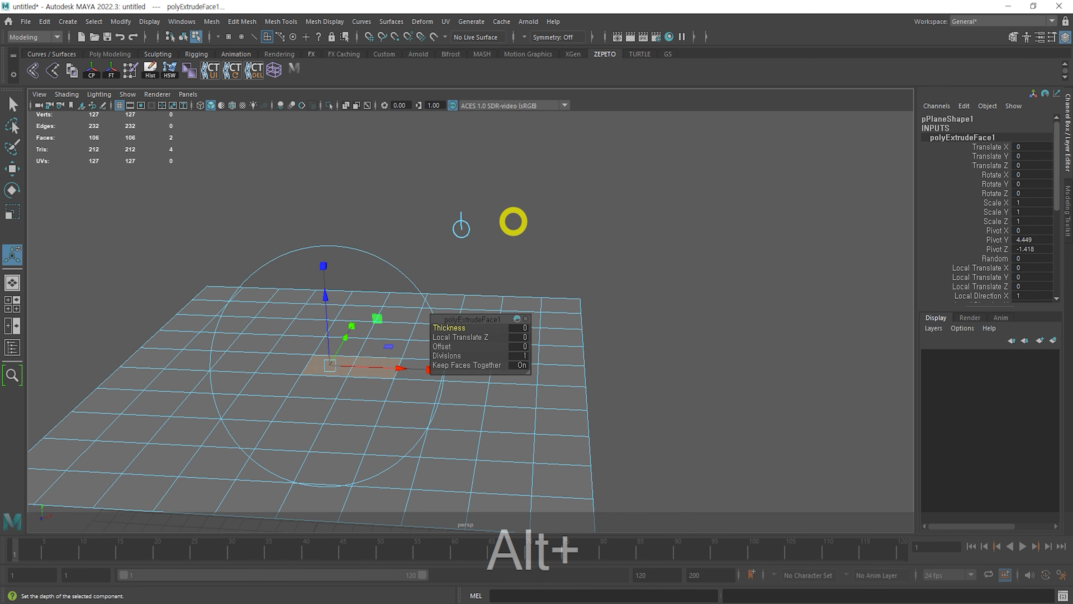
alt+drag(338, 280, 314, 132)
alt+middle_drag(326, 209, 345, 242)
alt+drag(345, 242, 343, 246)
alt+middle_drag(343, 247, 326, 349)
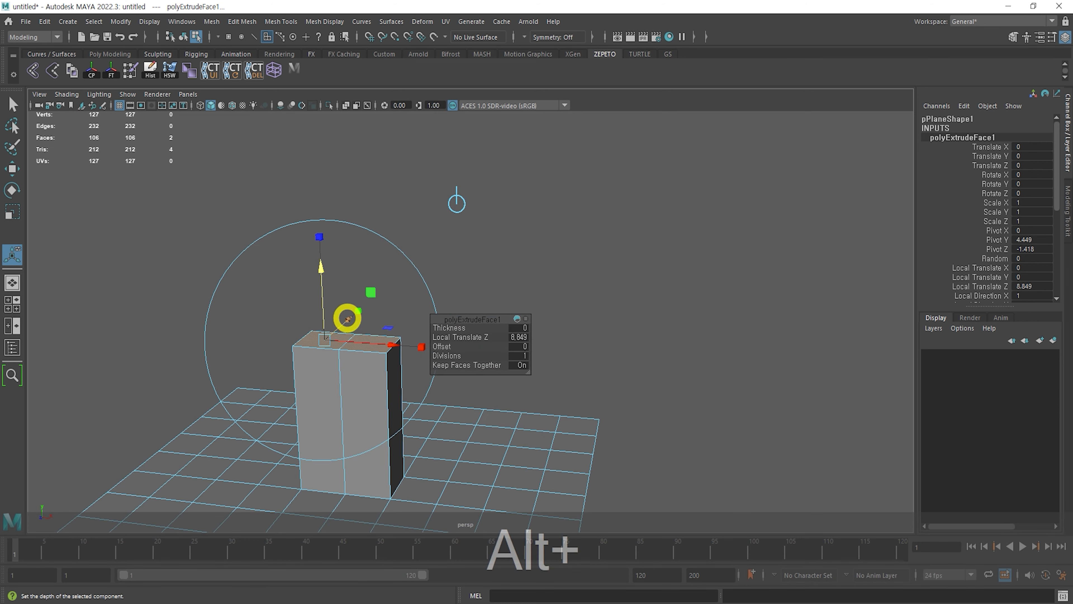
Switch the extrude manipulator from local to world axes for the extruded block
alt+middle_drag(299, 384, 298, 349)
alt+drag(298, 349, 309, 347)
drag(474, 324, 553, 278)
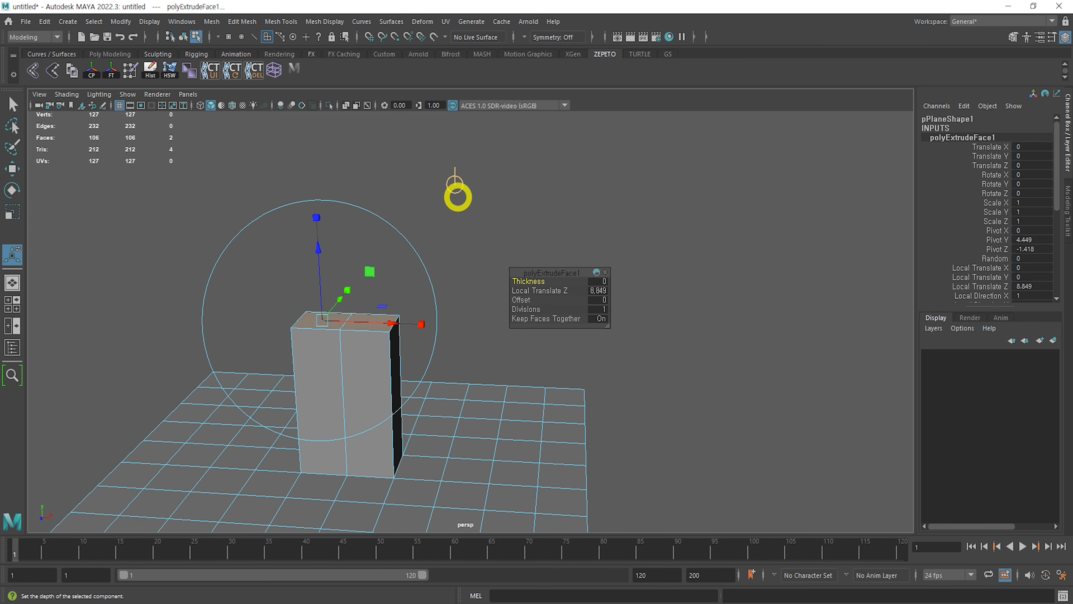
alt+drag(530, 213, 455, 189)
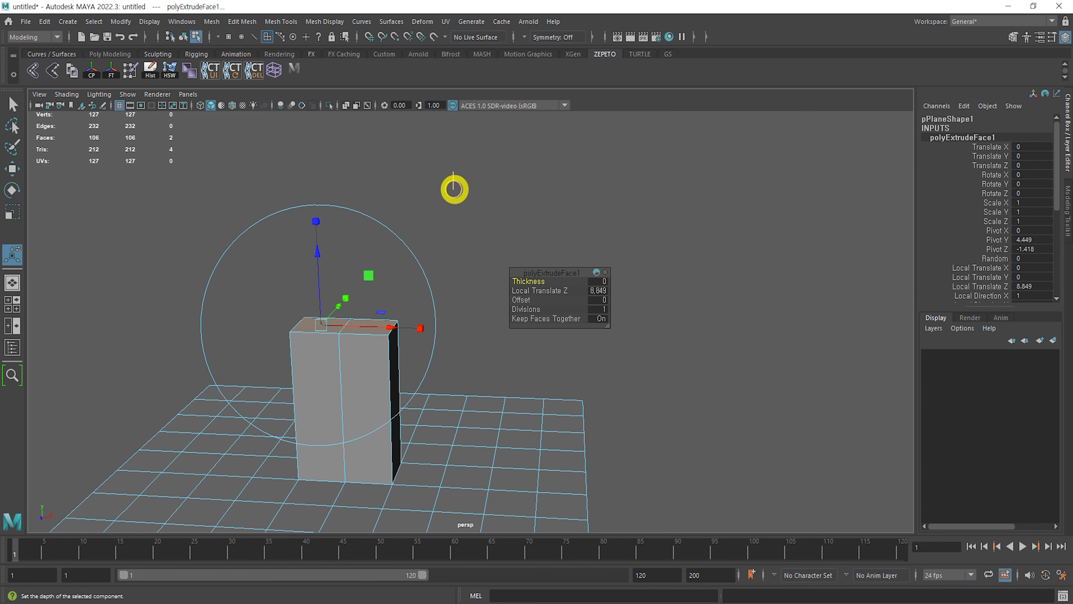
click(454, 187)
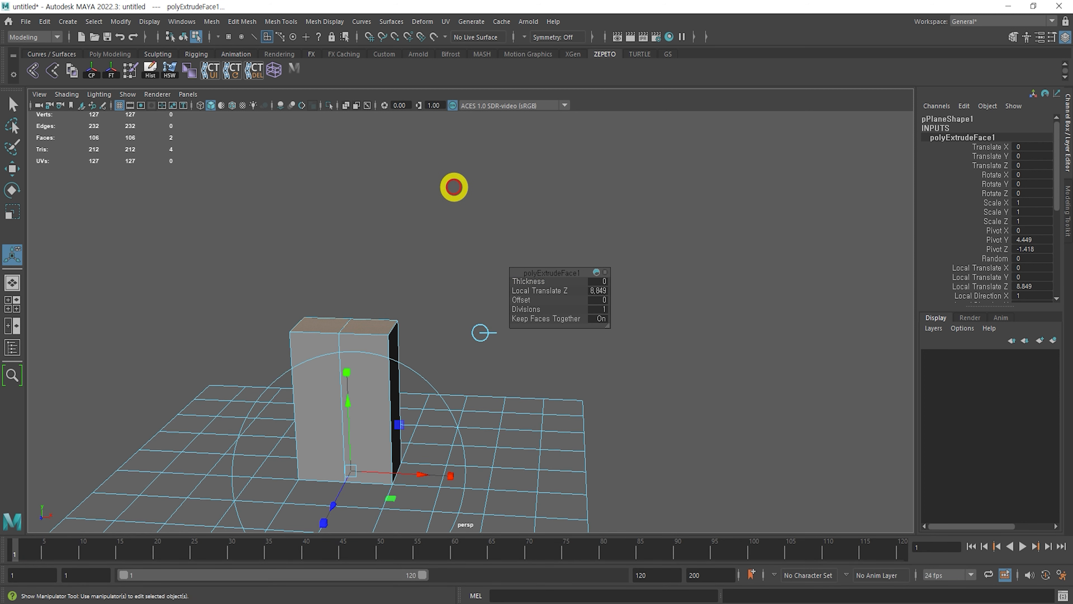
alt+middle_drag(476, 301, 436, 251)
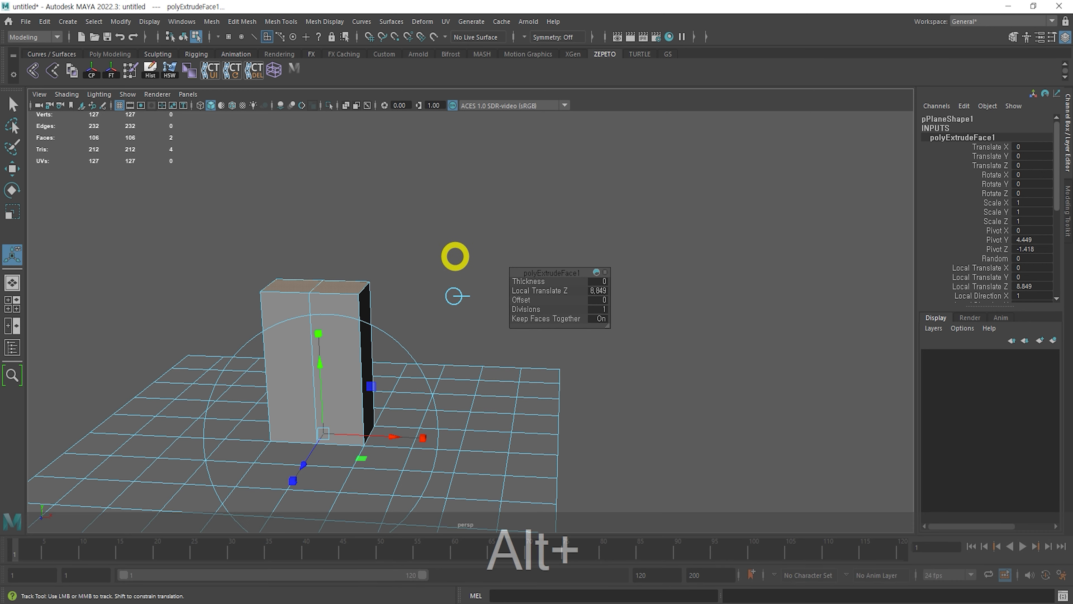
alt+middle_drag(453, 257, 460, 278)
Undo the face extrusion, return to object selection and remove the plane from the scene
key(alt+z)
key(F9)
key(F8)
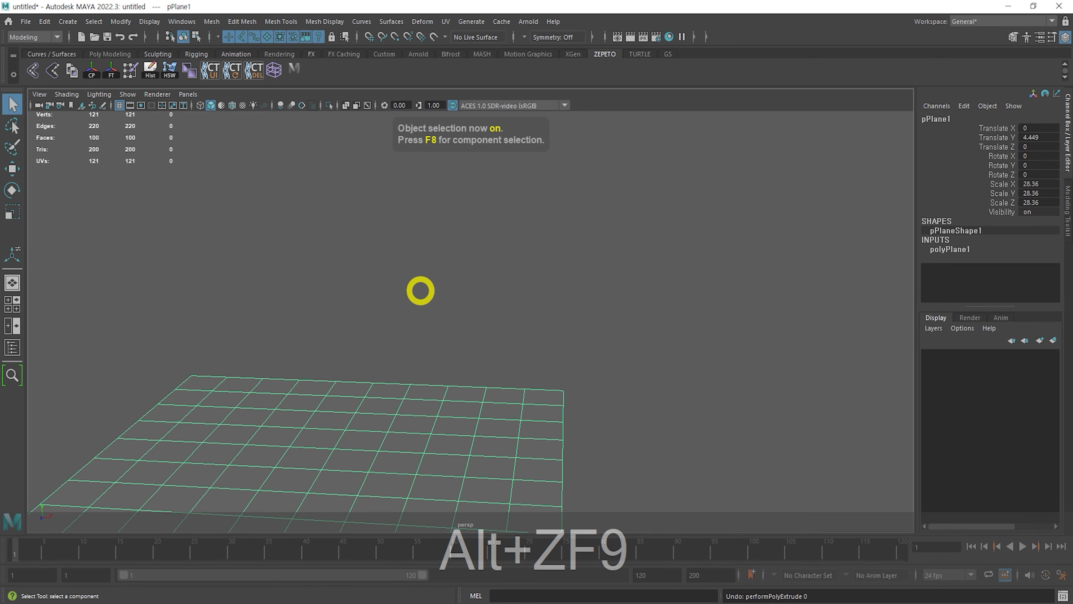
click(452, 300)
Create a polygon cube, raise it to about 6.882 in Translate Y and scale it uniformly to about 6.049
shift+right_click(419, 326)
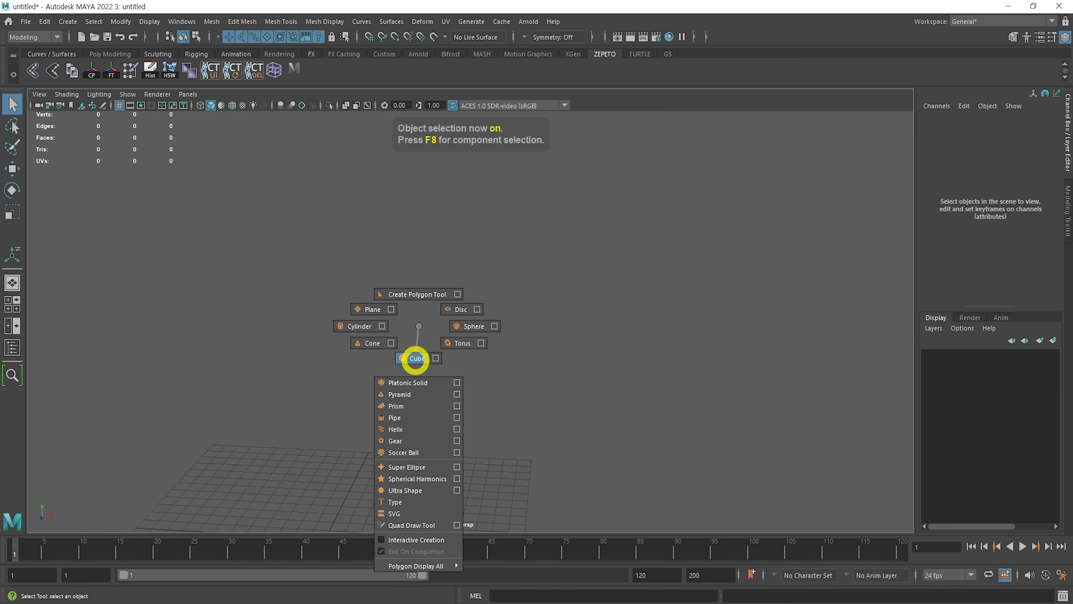
click(415, 359)
key(w)
drag(333, 359, 343, 242)
key(r)
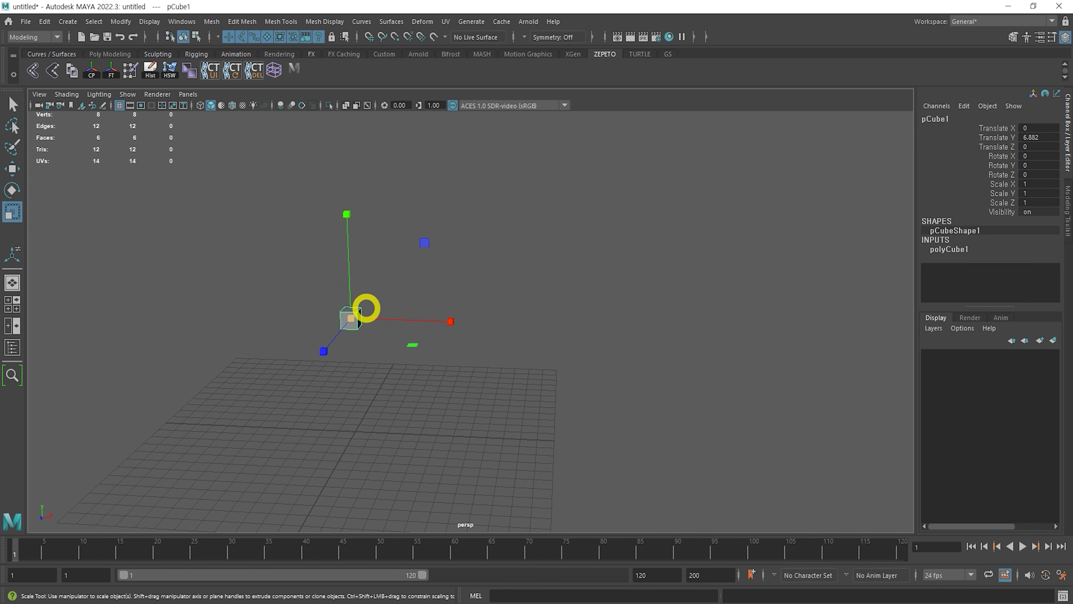
drag(350, 317, 419, 333)
key(q)
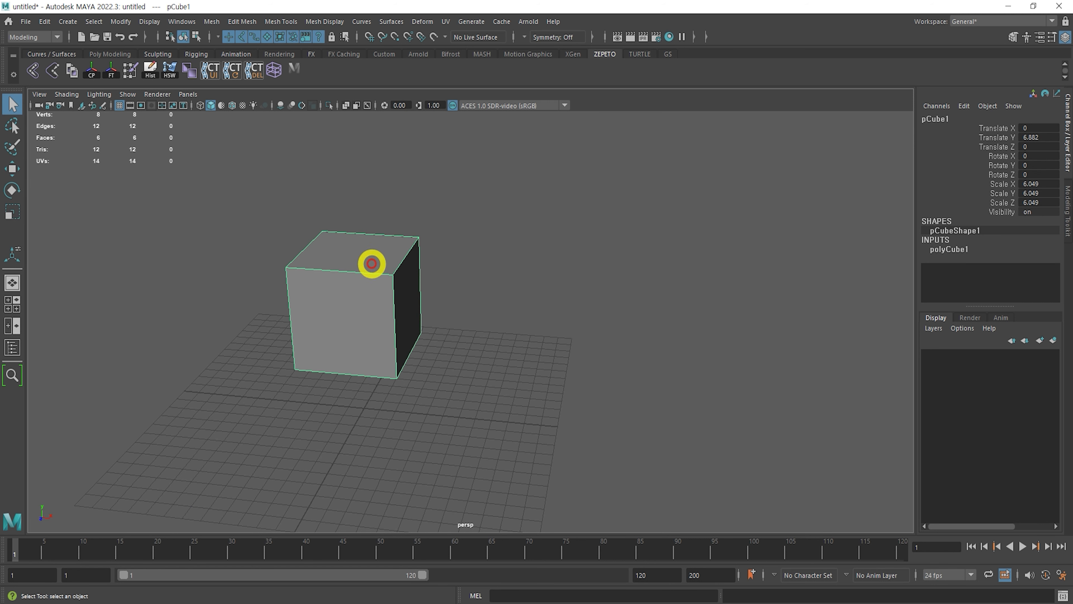
Switch the cube to face selection and select its top face together with the adjoining dark side face
right_drag(374, 305, 374, 305)
click(382, 252)
shift+click(409, 290)
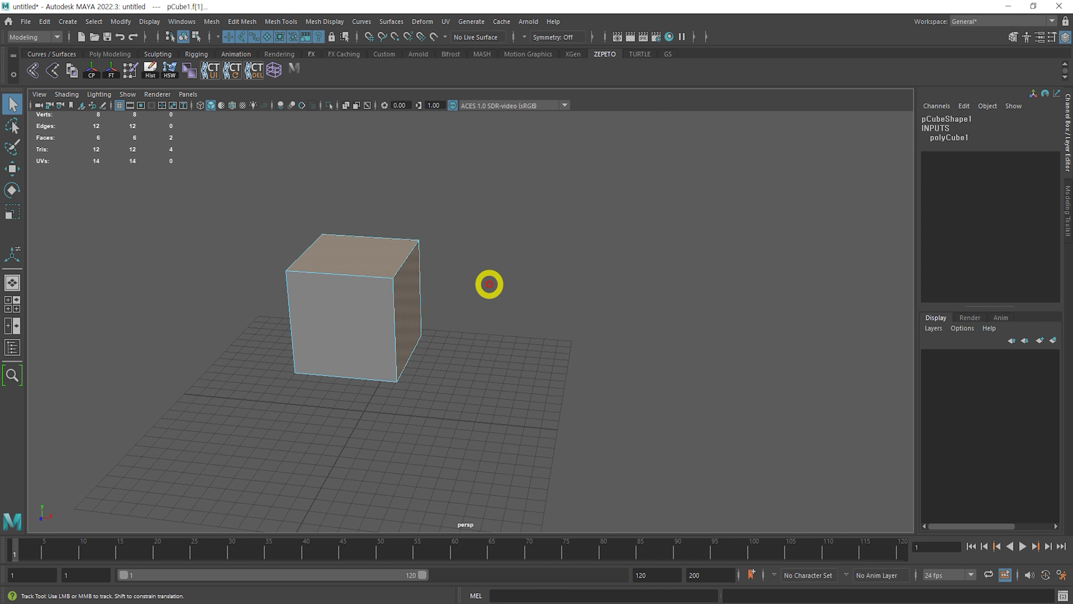
alt+drag(489, 283, 436, 336)
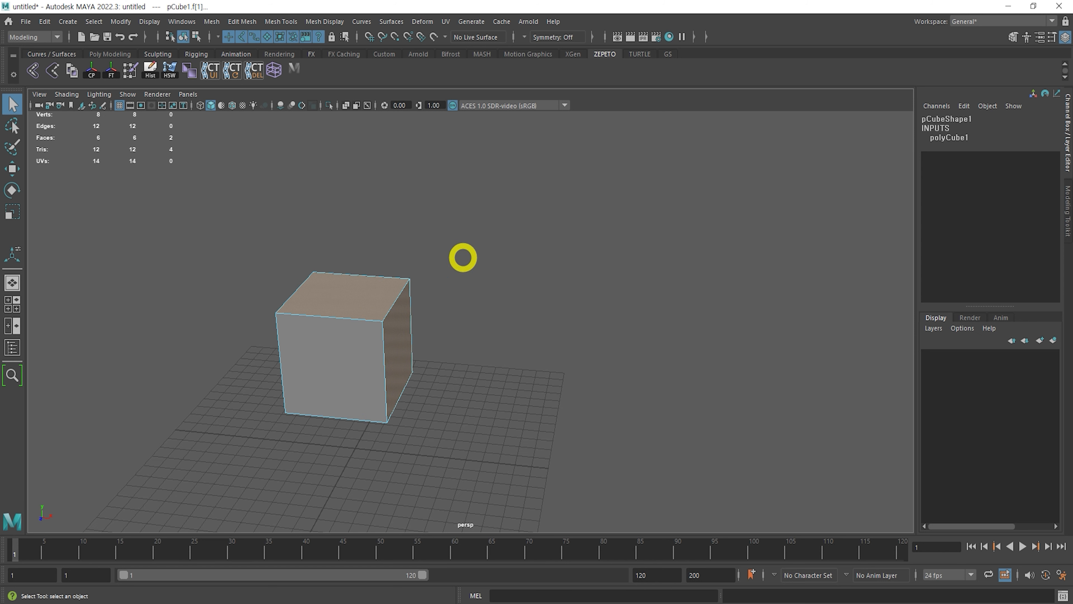
Extrude the cube's two selected faces together to a Local Translate Z of about 9.429, and undo the offset
shift+right_click(415, 301)
click(414, 333)
alt+drag(465, 338, 272, 324)
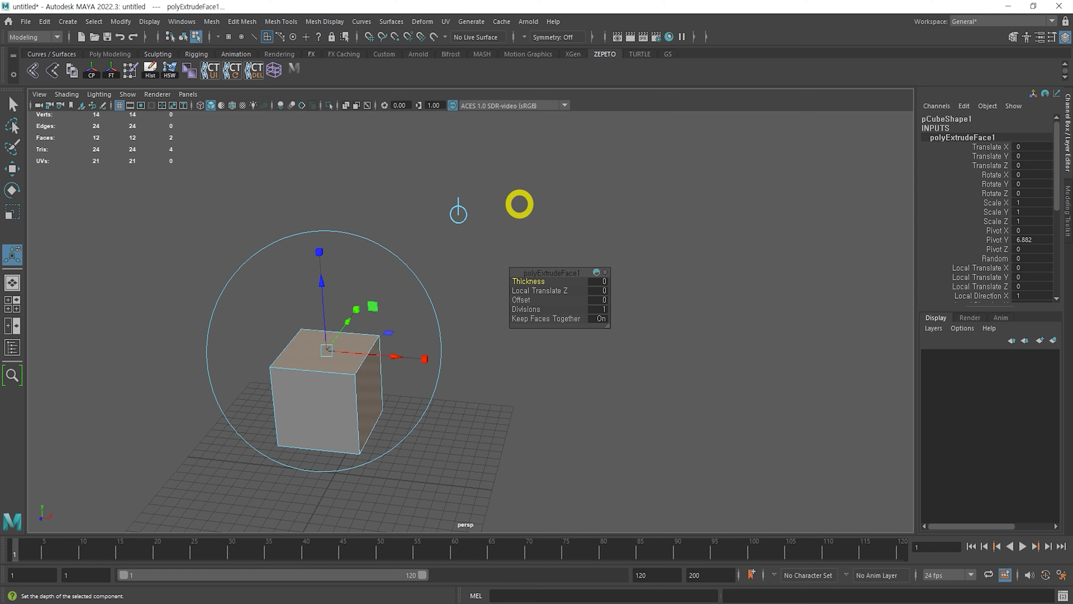
drag(322, 284, 343, 141)
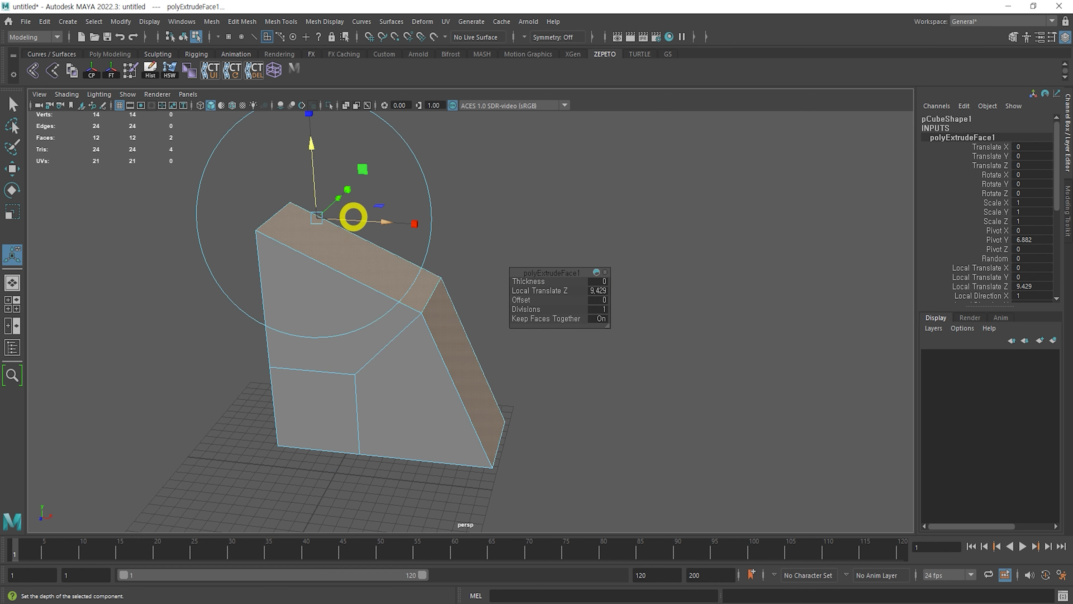
alt+middle_drag(350, 304, 351, 335)
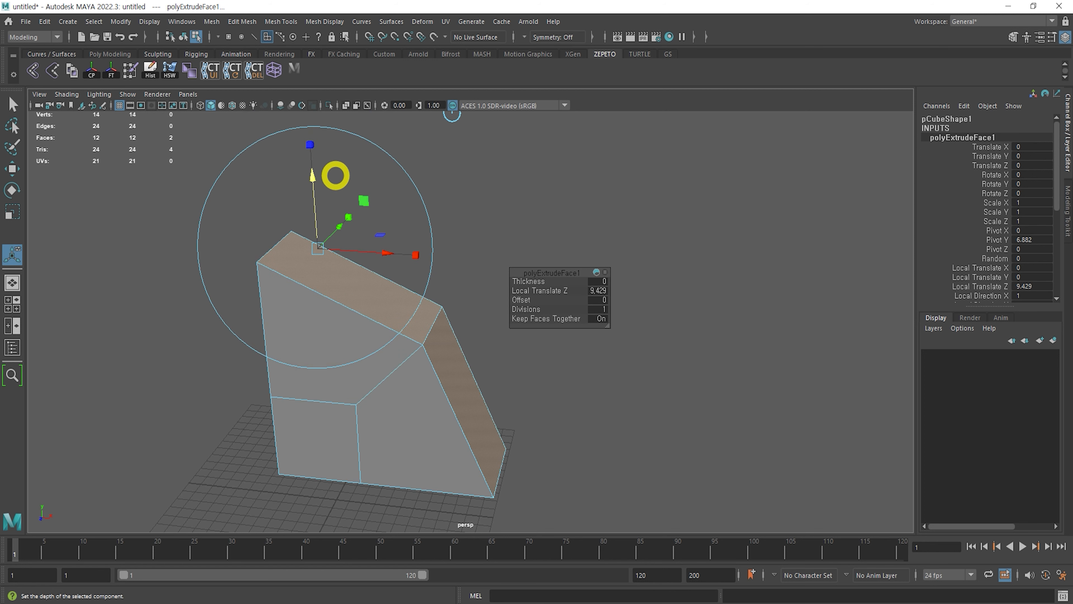
key(ctrl+z)
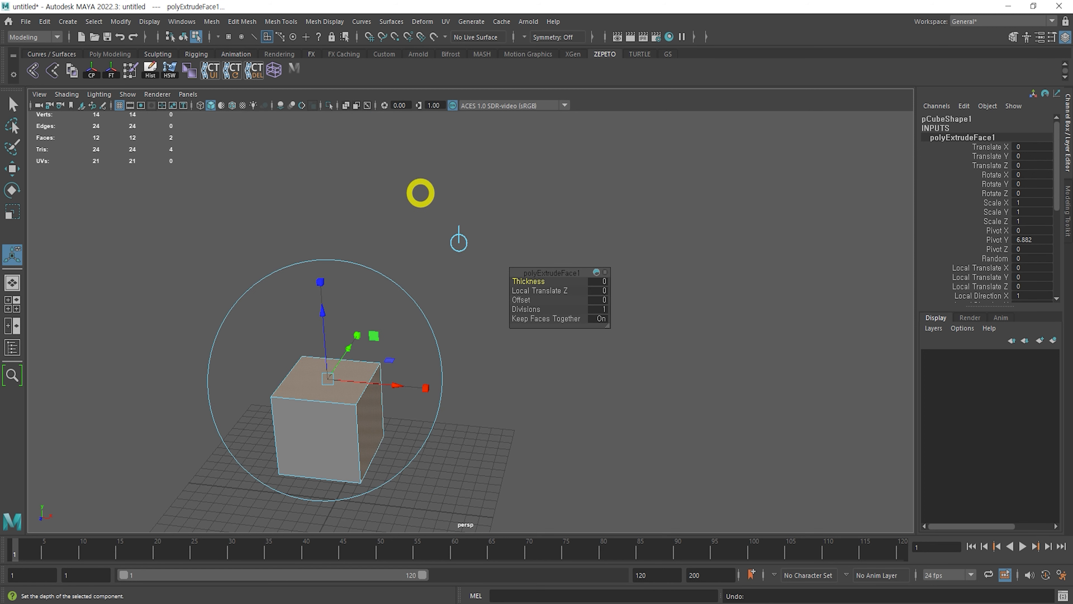
Switch the extrude manipulator to world axes and move the extruded faces up about 9.896 in Translate Y
click(461, 240)
alt+drag(508, 423, 524, 383)
drag(337, 320, 352, 192)
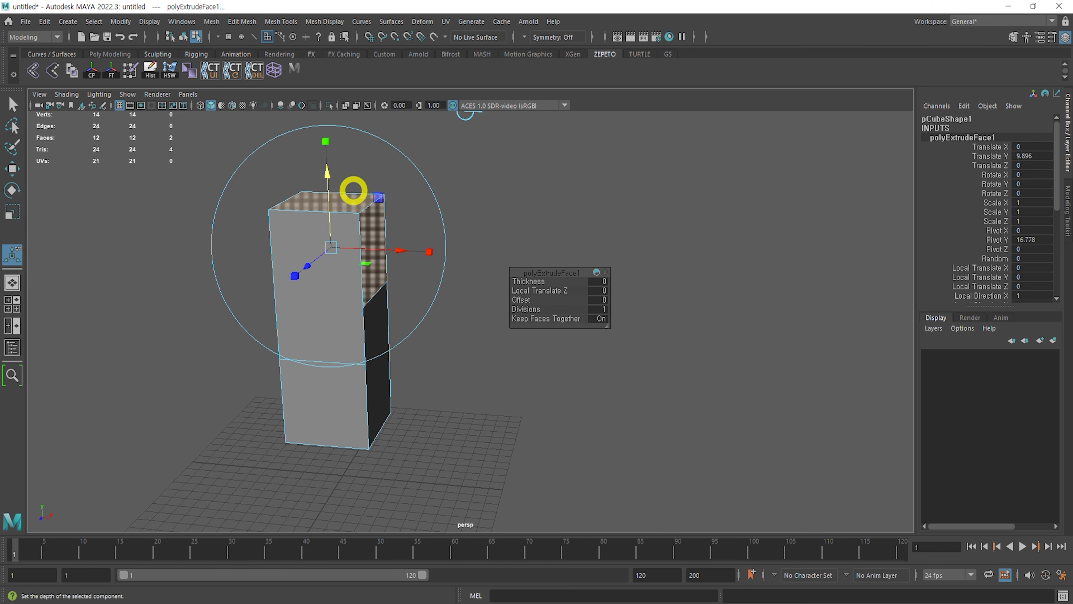
alt+middle_drag(352, 192, 380, 269)
Try moving the extruded faces along the different world axes, undoing each move
drag(350, 247, 349, 323)
key(ctrl+z)
key(ctrl+z)
drag(418, 439, 536, 474)
alt+middle_drag(401, 427, 402, 317)
key(ctrl+z)
drag(335, 367, 186, 433)
key(ctrl+z)
drag(355, 306, 383, 166)
alt+middle_drag(383, 165, 361, 283)
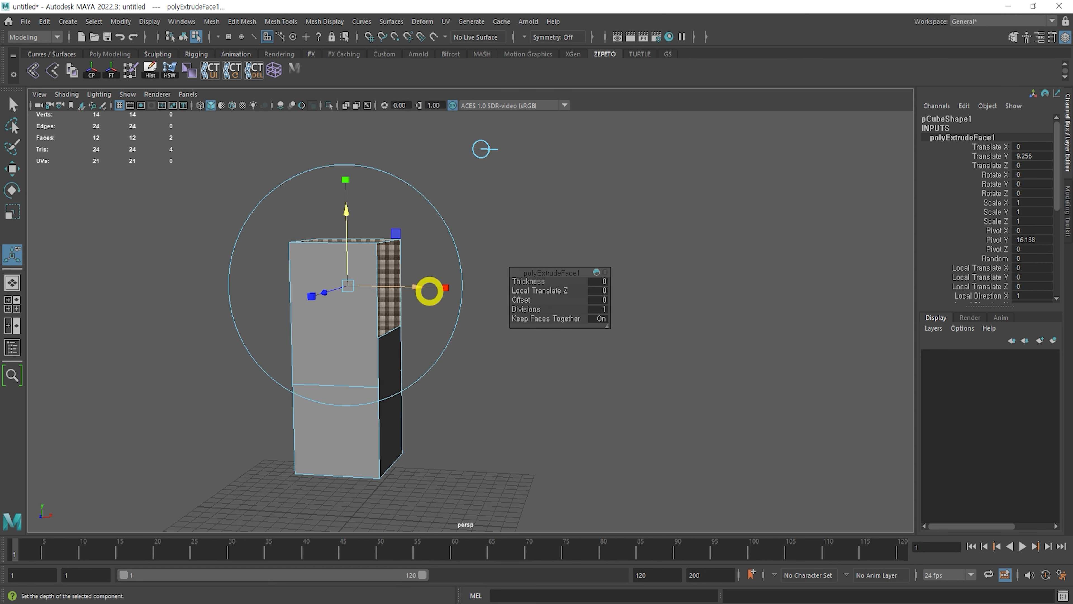
key(ctrl+z)
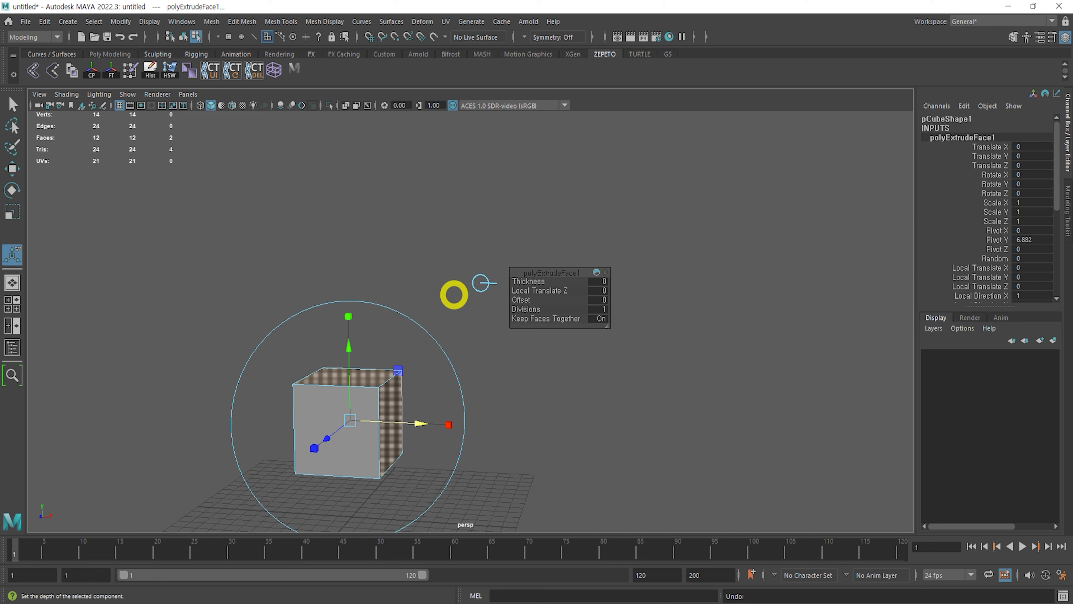
Switch the extrude manipulator back to local axes and extrude the two faces to a Local Translate Z of about 5.544
alt+middle_drag(483, 283, 468, 287)
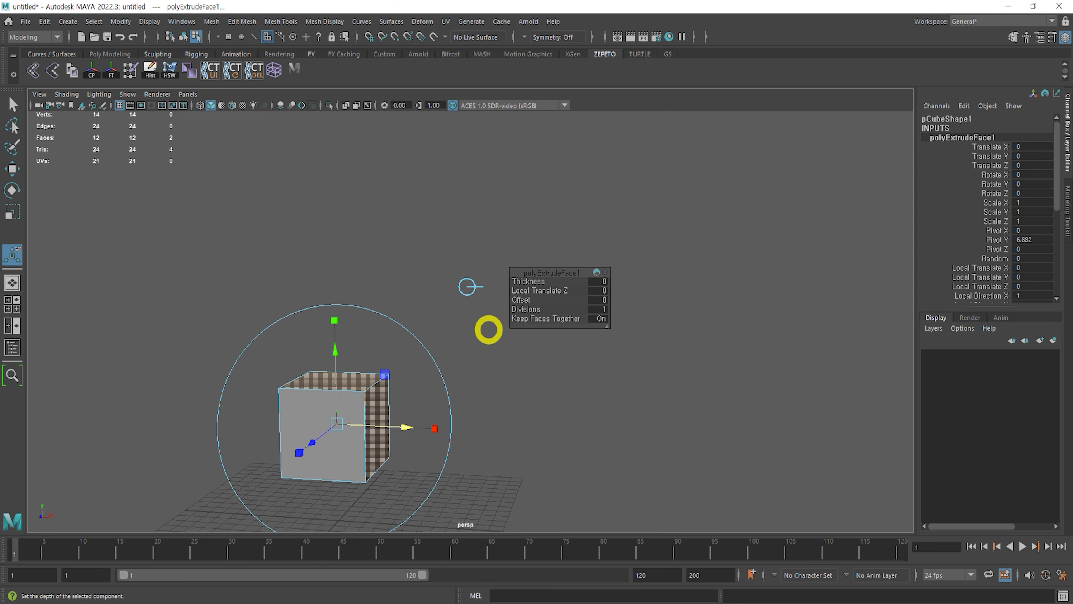
click(472, 287)
alt+middle_drag(436, 247, 380, 255)
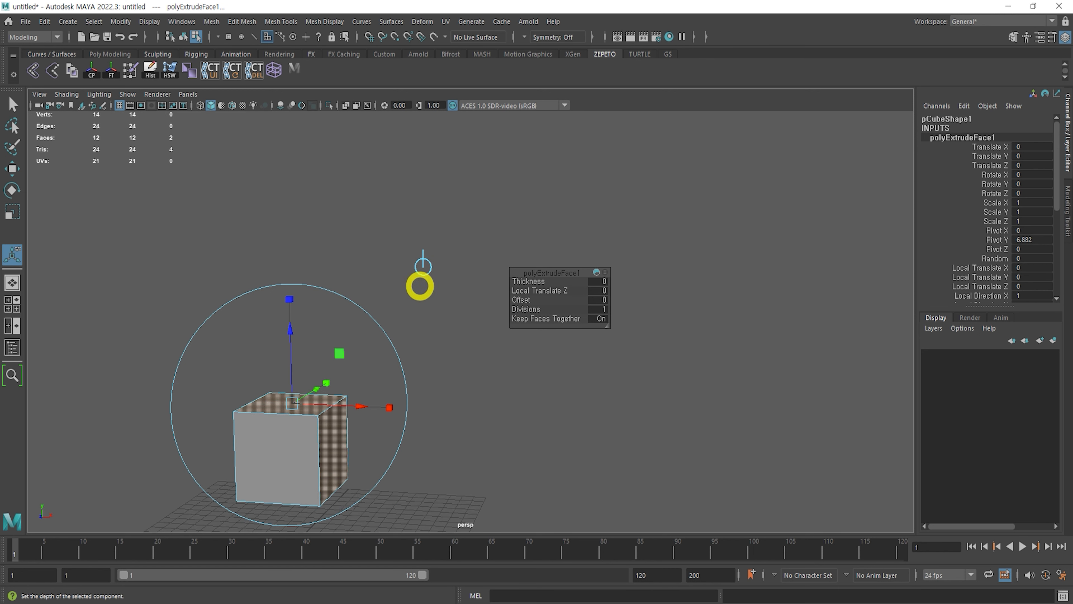
alt+drag(350, 277, 459, 262)
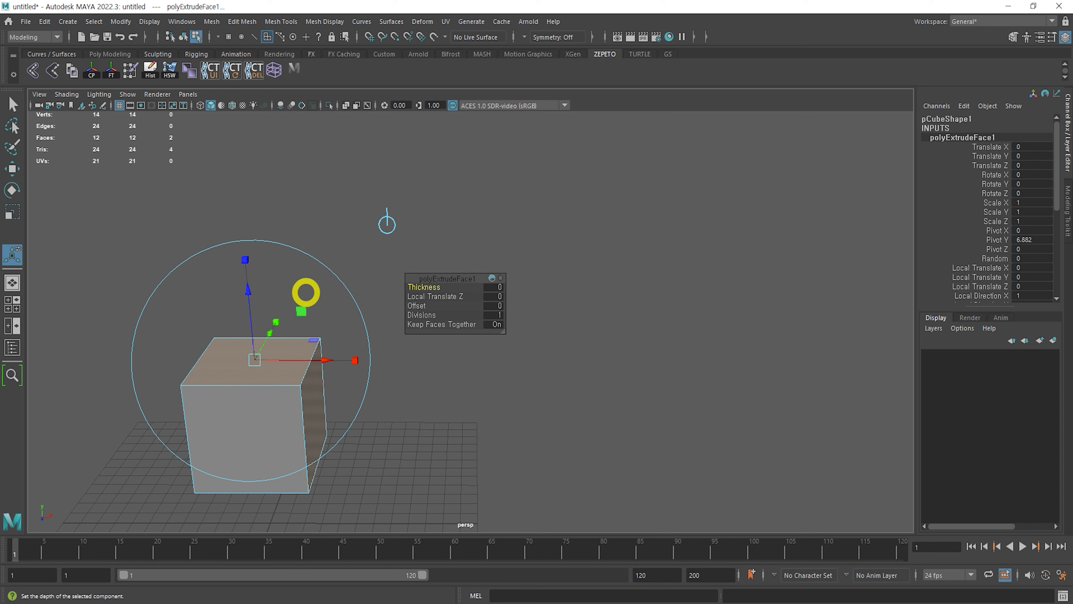
alt+drag(299, 315, 292, 195)
alt+drag(295, 267, 280, 247)
alt+drag(291, 343, 279, 328)
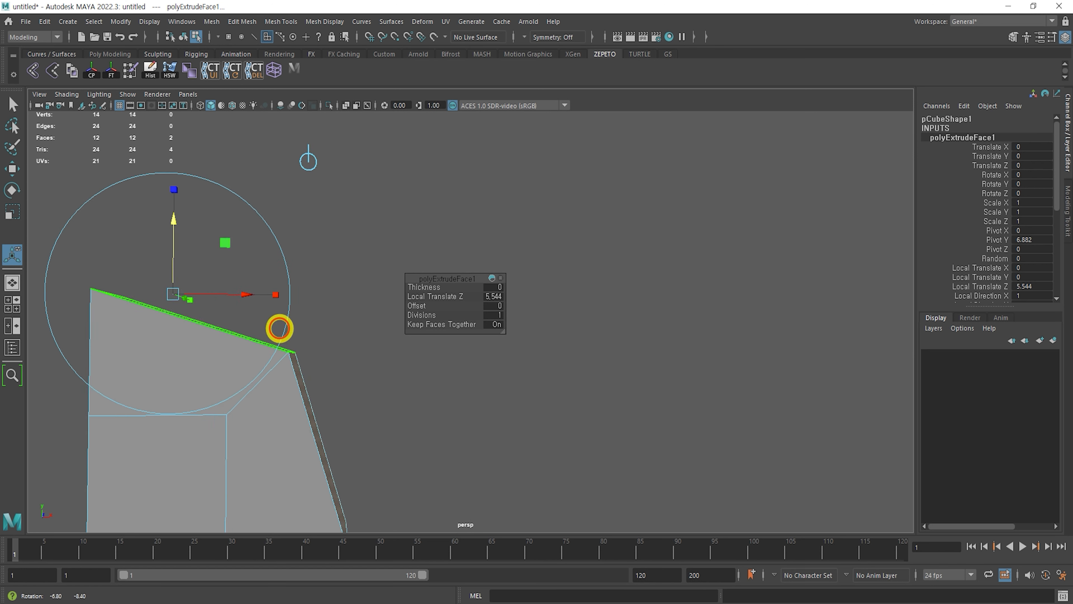
alt+middle_drag(276, 345, 319, 266)
click(333, 252)
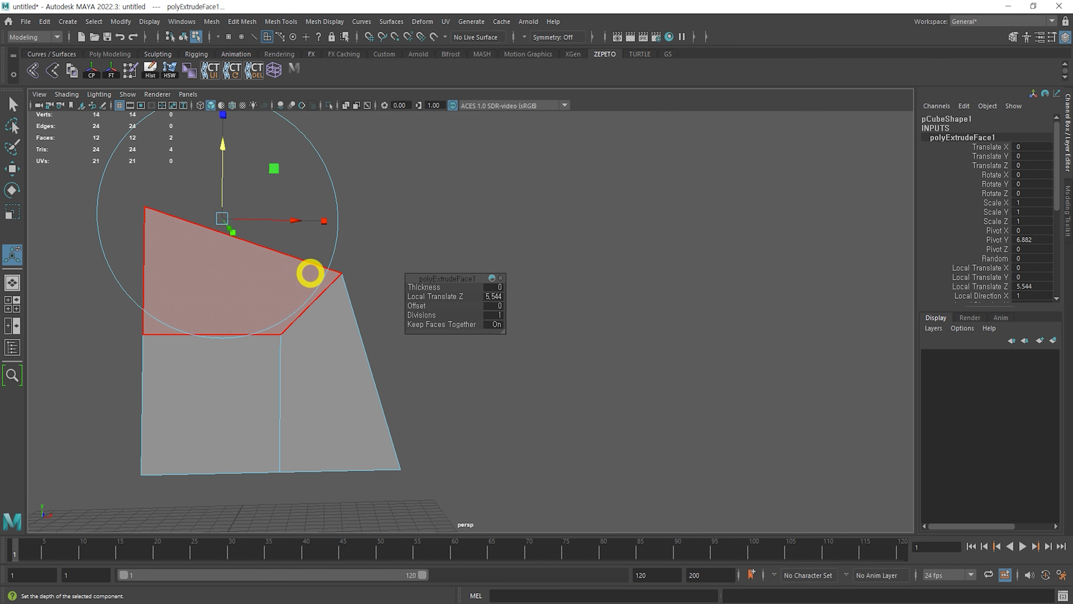
Mark the shared outer corner and the slanted outlines of the two extruded faces with freehand red strokes
key(q)
click(336, 275)
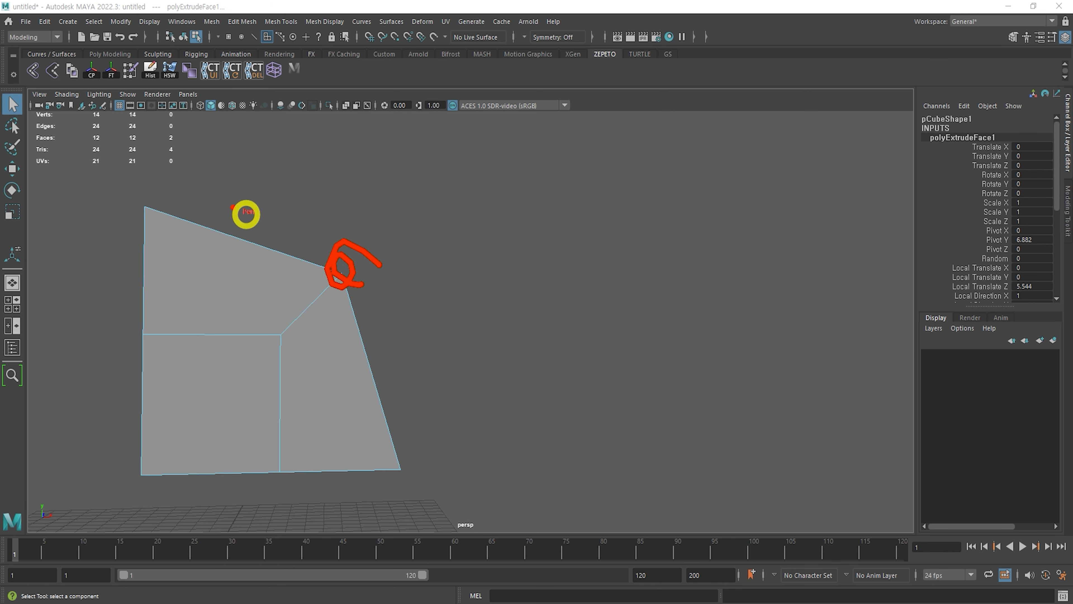
mouse_move(153, 193)
mouse_down()
mouse_move(366, 259)
mouse_move(414, 455)
mouse_up()
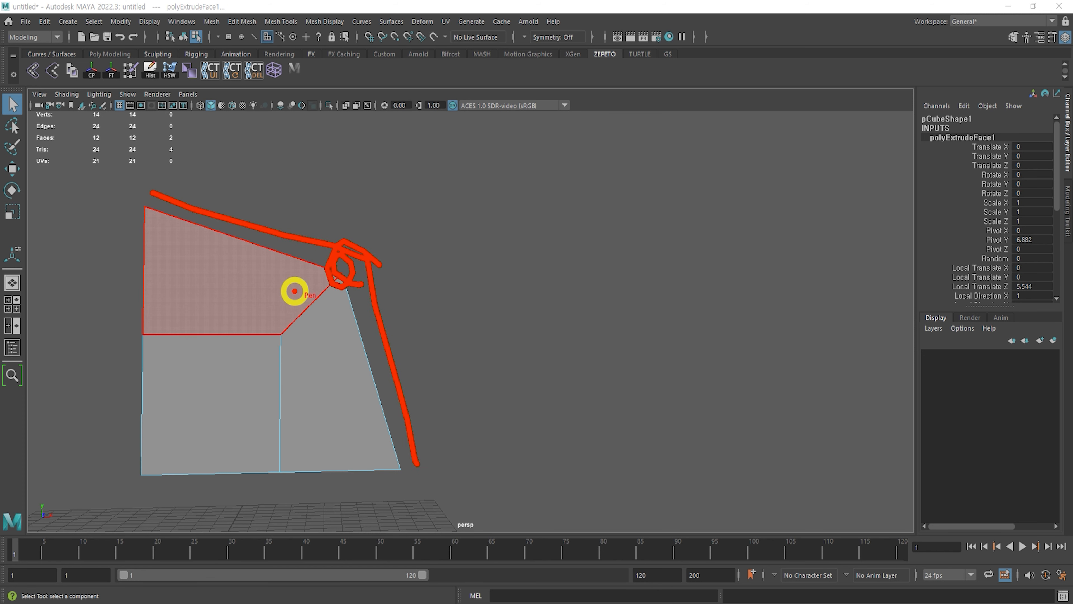
Clear the red markings and undo the two-face extrusion back to the plain cube
key(ctrl+z)
key(ctrl+z)
key(ctrl+z)
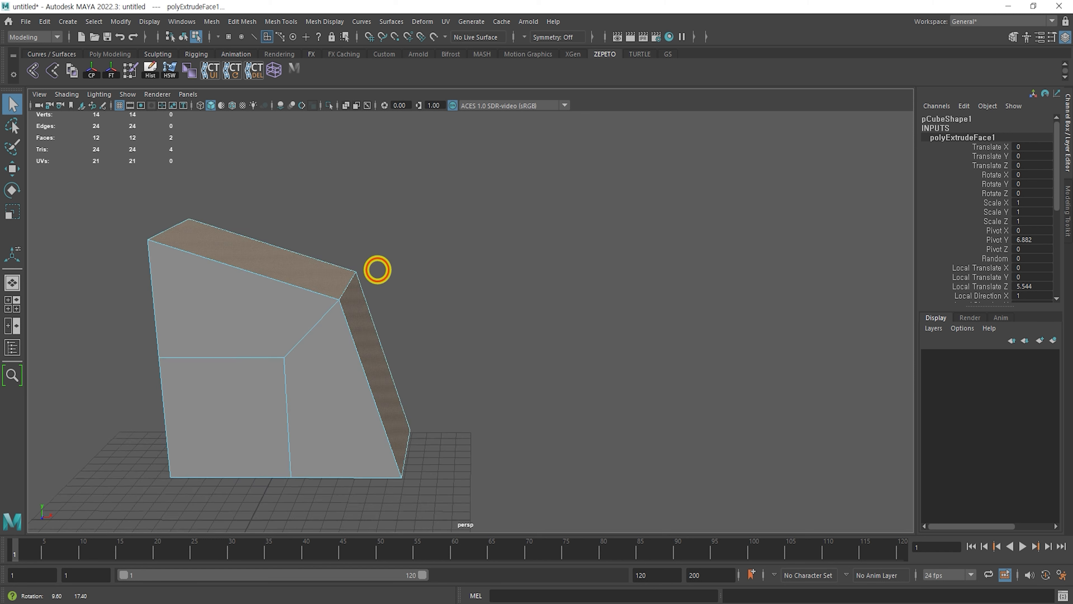
key(F8)
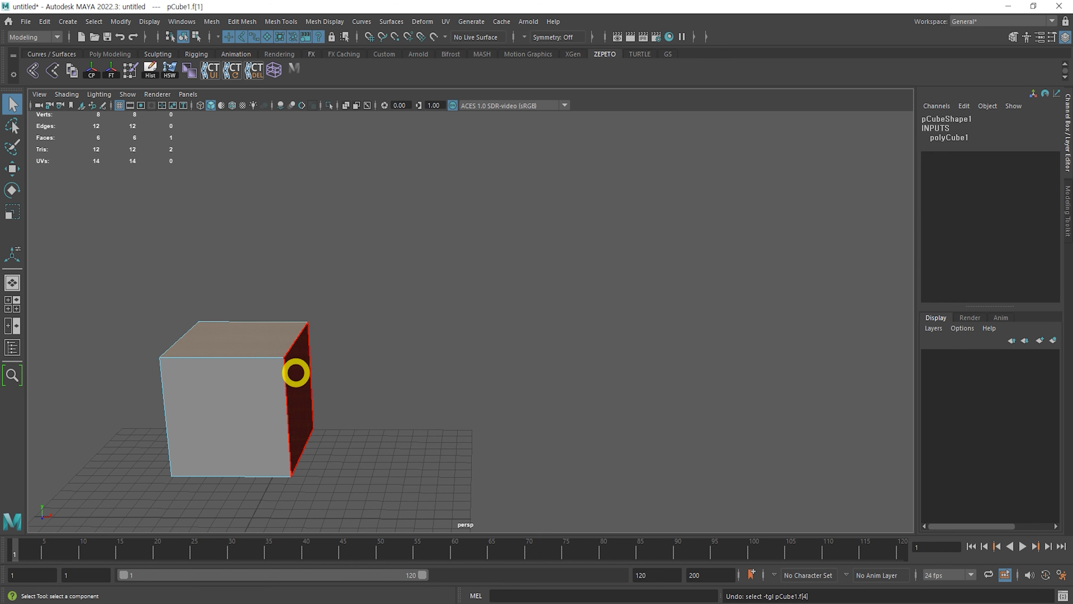
Extrude the cube's upper and adjoining side faces together with a Thickness of about 4.4
shift+right_click(282, 326)
shift+right_drag(282, 326, 282, 352)
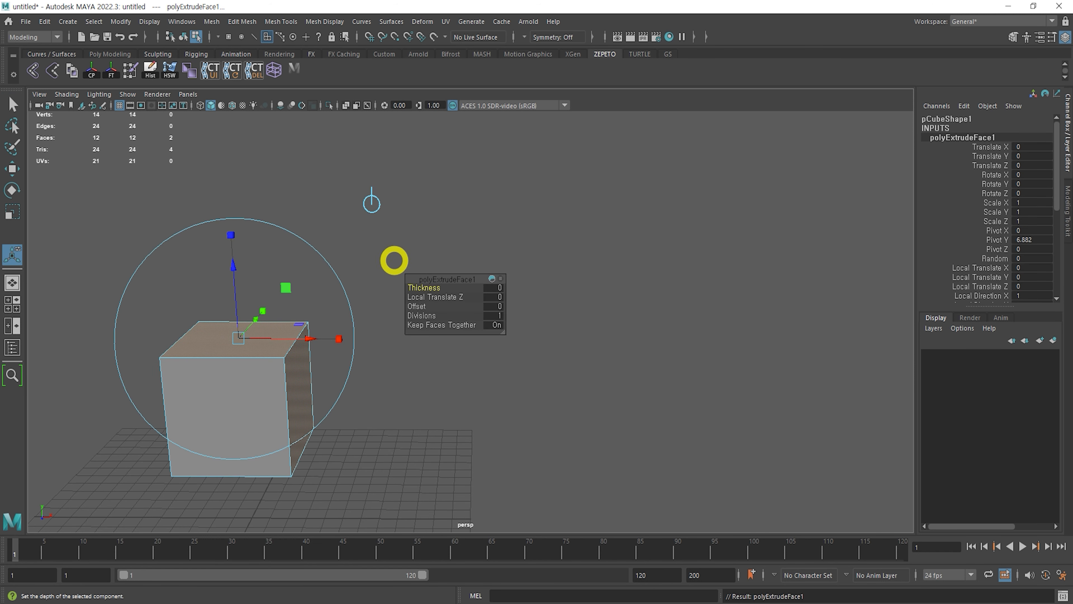
drag(415, 287, 442, 298)
alt+drag(268, 318, 278, 307)
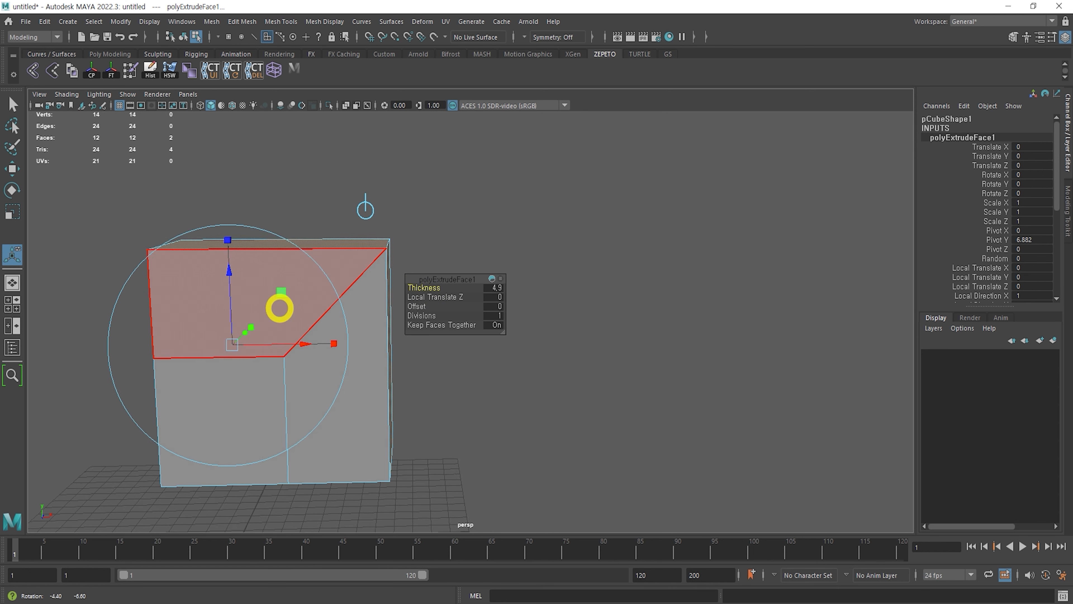
alt+drag(378, 402, 242, 314)
mouse_move(423, 298)
mouse_down()
mouse_move(420, 287)
mouse_move(436, 295)
mouse_move(397, 301)
mouse_move(410, 307)
mouse_up()
alt+drag(341, 365, 329, 379)
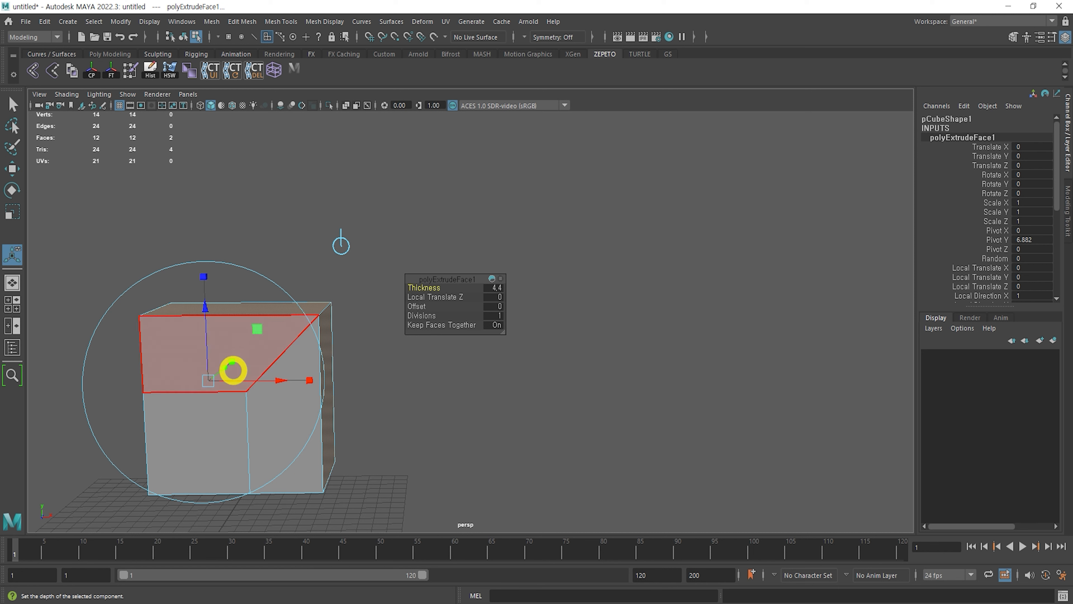
Undo the thickness extrusion and reselect the upper and adjoining side faces of the plain cube
key(ctrl+z)
key(ctrl+z)
key(ctrl+z)
key(ctrl+z)
key(ctrl+z)
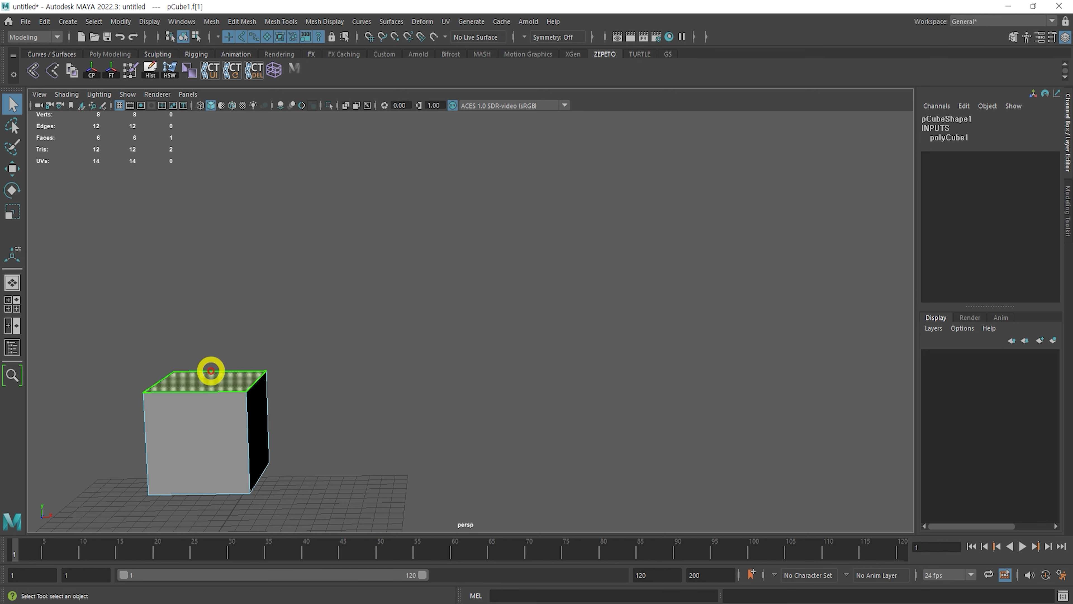
click(266, 426)
alt+drag(328, 393, 324, 360)
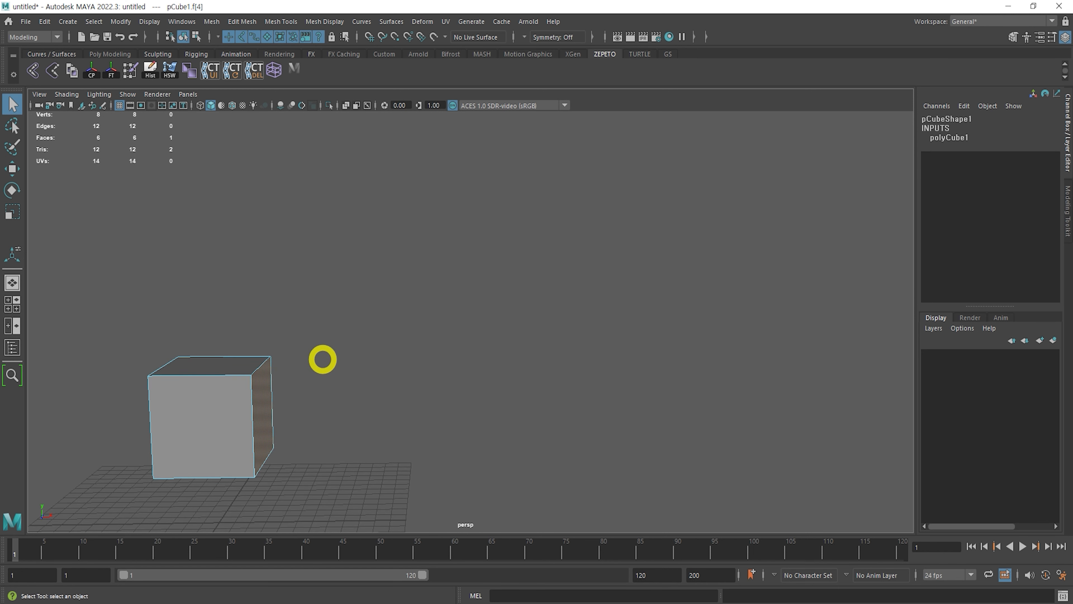
Draw freehand red arrows pointing outward from the cube's side and upper faces, and clear them
drag(246, 409, 325, 407)
drag(322, 392, 323, 425)
mouse_move(212, 382)
mouse_down()
mouse_move(213, 304)
mouse_move(236, 327)
mouse_up()
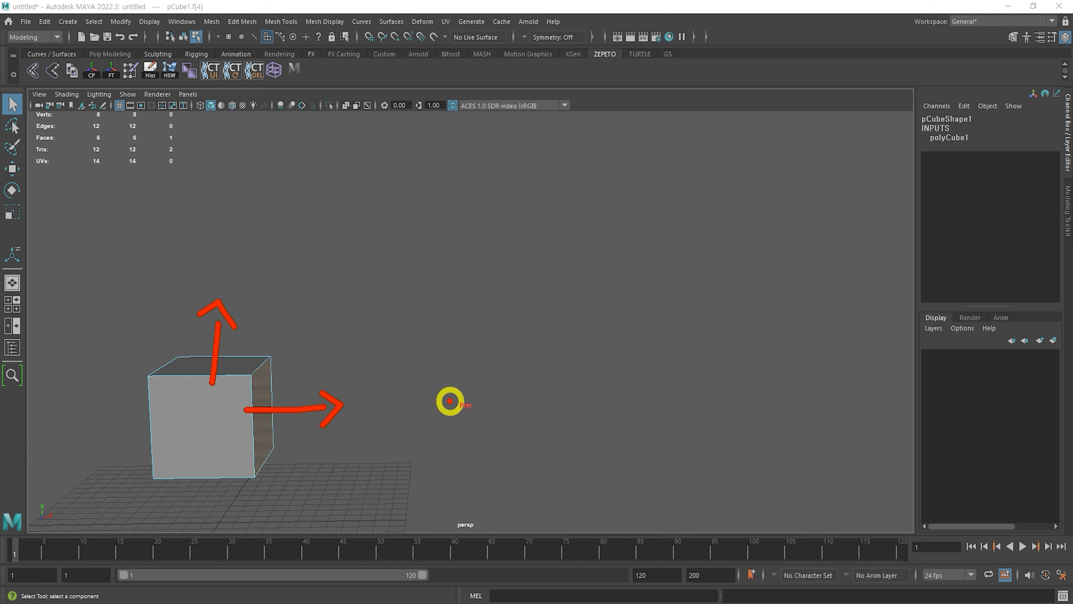
key(Escape)
Extrude the two adjacent faces to a Local Translate Z of about 5.2
shift+right_drag(258, 348, 258, 386)
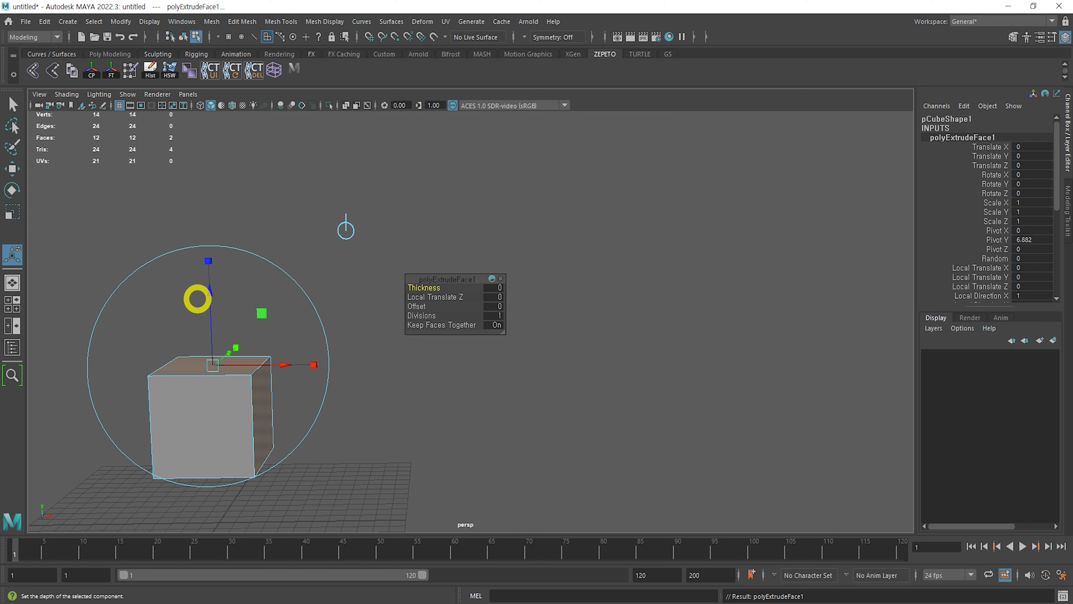
drag(203, 293, 244, 192)
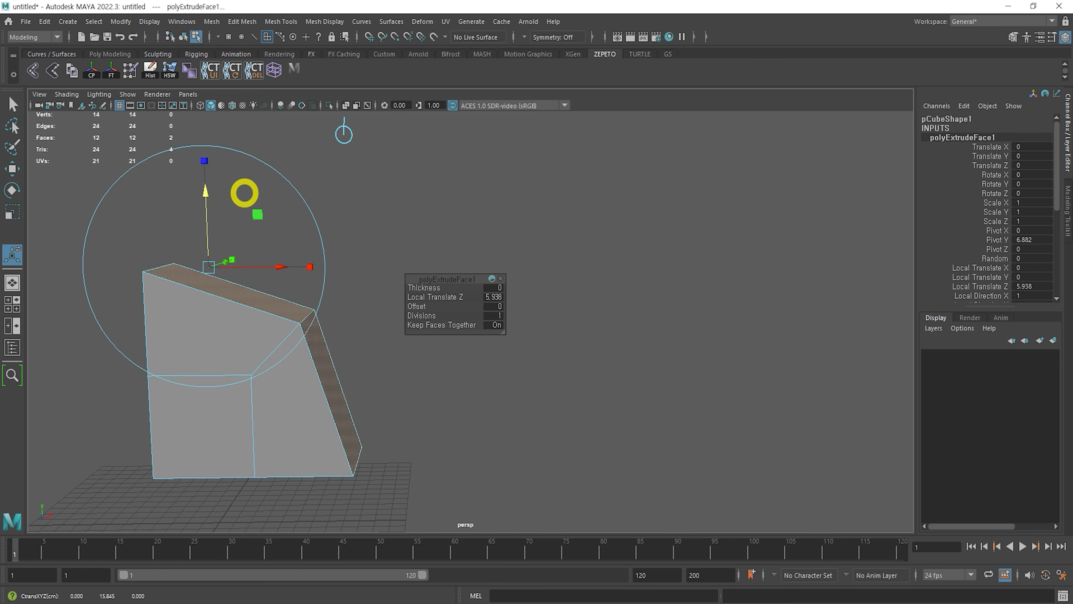
key(ctrl+z)
drag(457, 302, 479, 321)
alt+drag(359, 387, 340, 394)
mouse_move(284, 314)
alt+mouse_down()
mouse_move(262, 298)
mouse_move(281, 328)
alt+mouse_up()
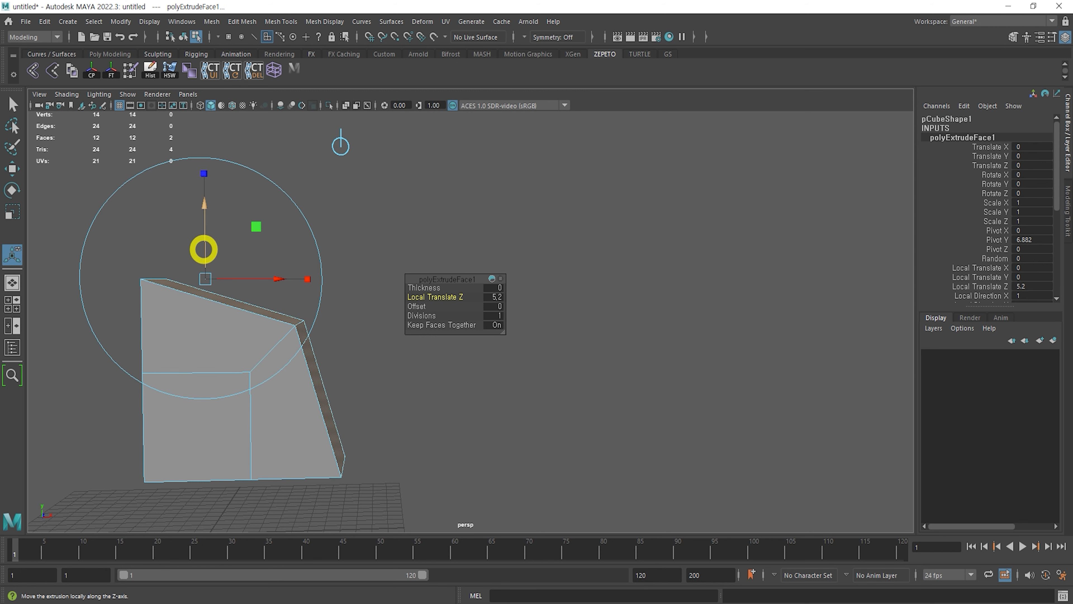
Mark the upward, sideways and diagonal directions of the extruded block with freehand red arrows
key(F11)
drag(208, 344, 206, 261)
mouse_move(194, 376)
mouse_down()
mouse_move(196, 257)
mouse_move(240, 288)
mouse_up()
drag(279, 376, 291, 389)
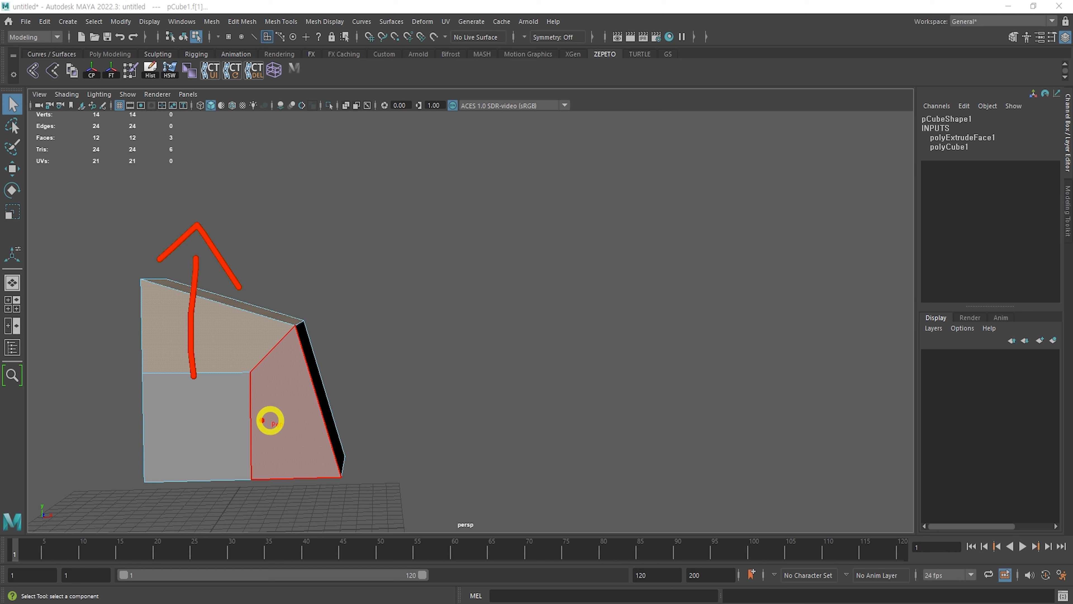
mouse_move(249, 419)
mouse_down()
mouse_move(375, 423)
mouse_move(404, 455)
mouse_up()
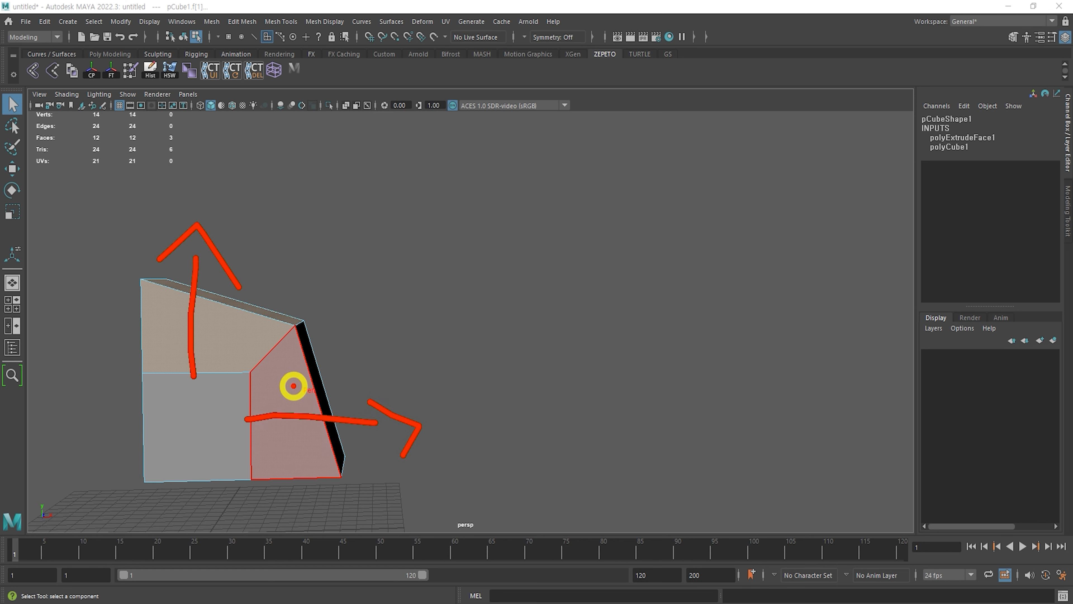
mouse_move(243, 399)
mouse_down()
mouse_move(321, 307)
mouse_move(309, 280)
mouse_up()
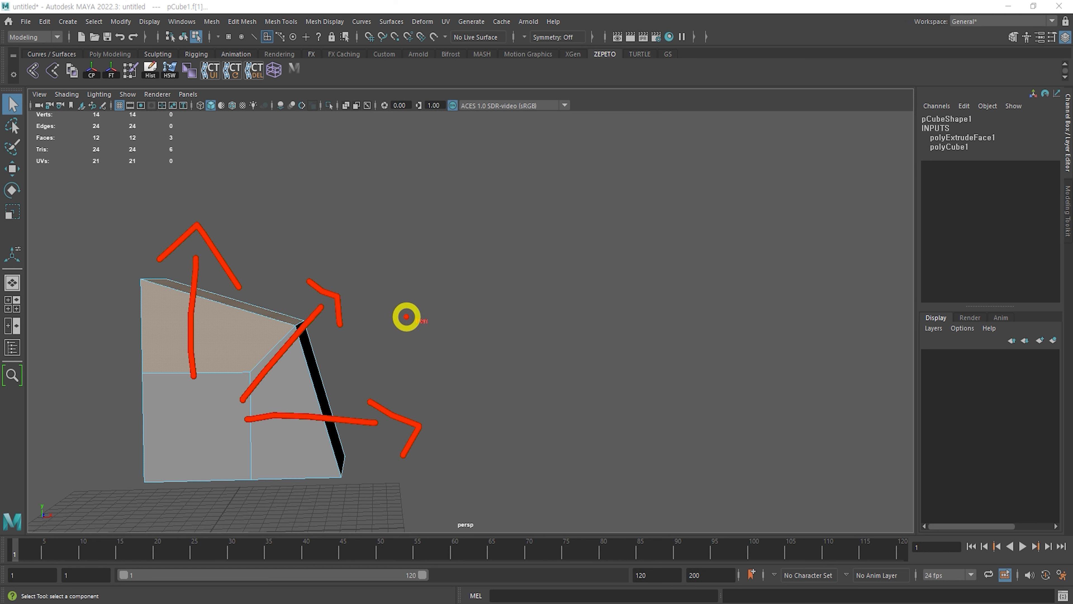
Clear the red arrows and undo the Local Translate Z extrusion back to the plain cube
key(Escape)
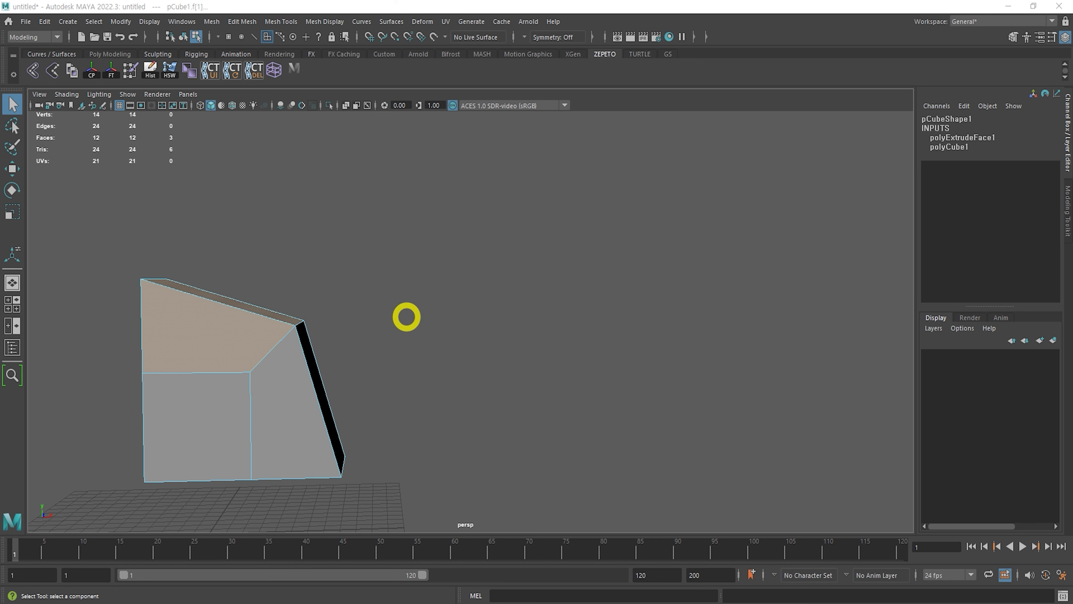
key(ctrl+z)
key(ctrl+z)
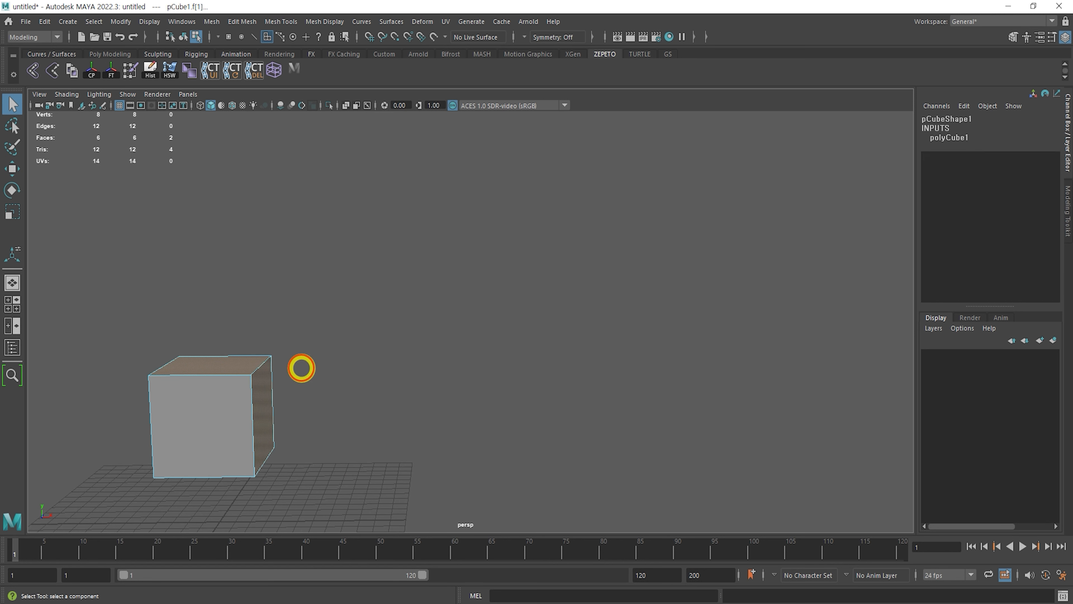
Extrude the cube's two adjacent faces again and scale them uniformly inward
shift+right_drag(232, 342, 232, 378)
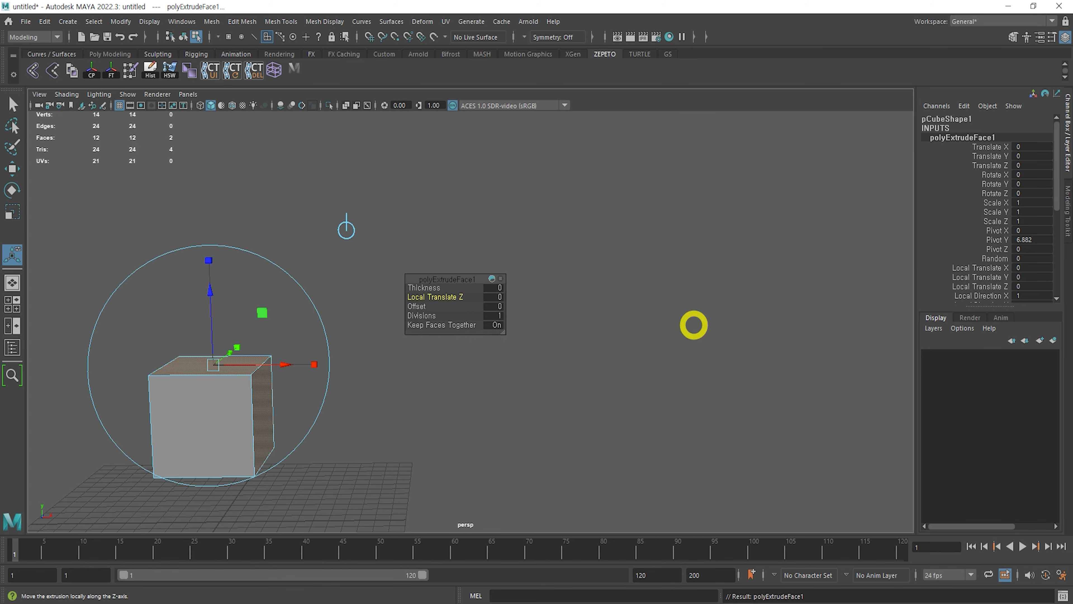
alt+drag(243, 404, 223, 412)
scroll(218, 422, up, 4)
alt+middle_drag(218, 422, 388, 389)
alt+drag(388, 388, 357, 407)
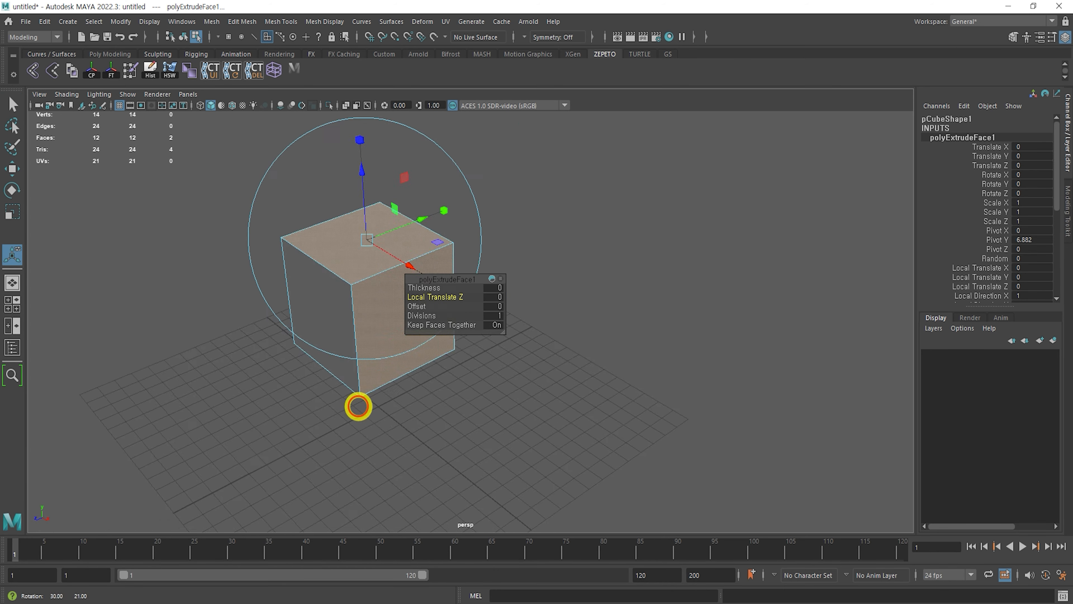
alt+middle_drag(357, 408, 410, 456)
scroll(439, 436, up, 4)
alt+drag(538, 418, 305, 335)
alt+middle_drag(345, 310, 328, 286)
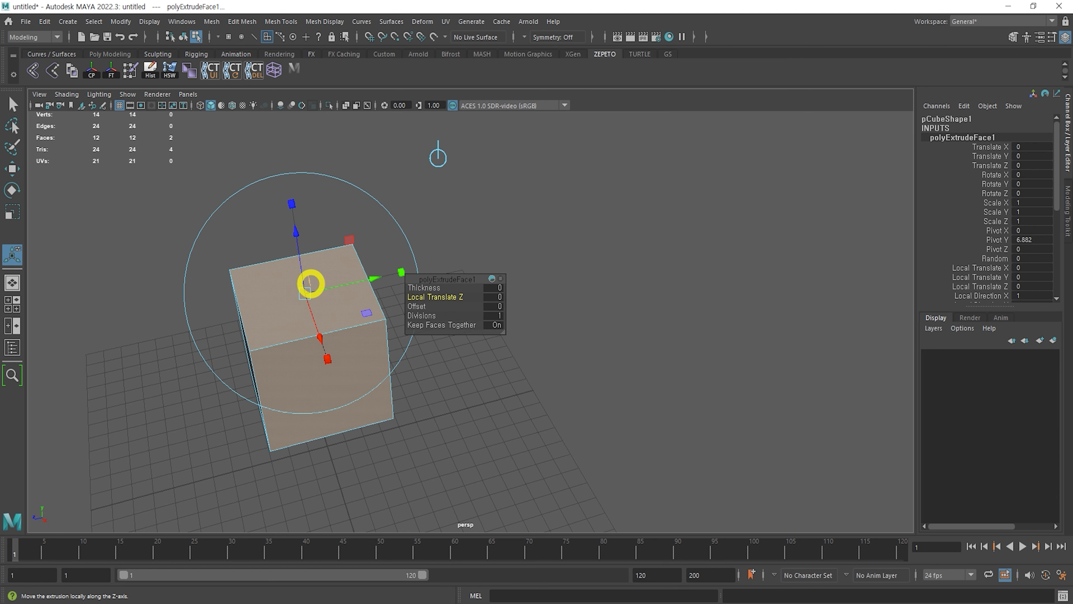
alt+drag(338, 257, 302, 271)
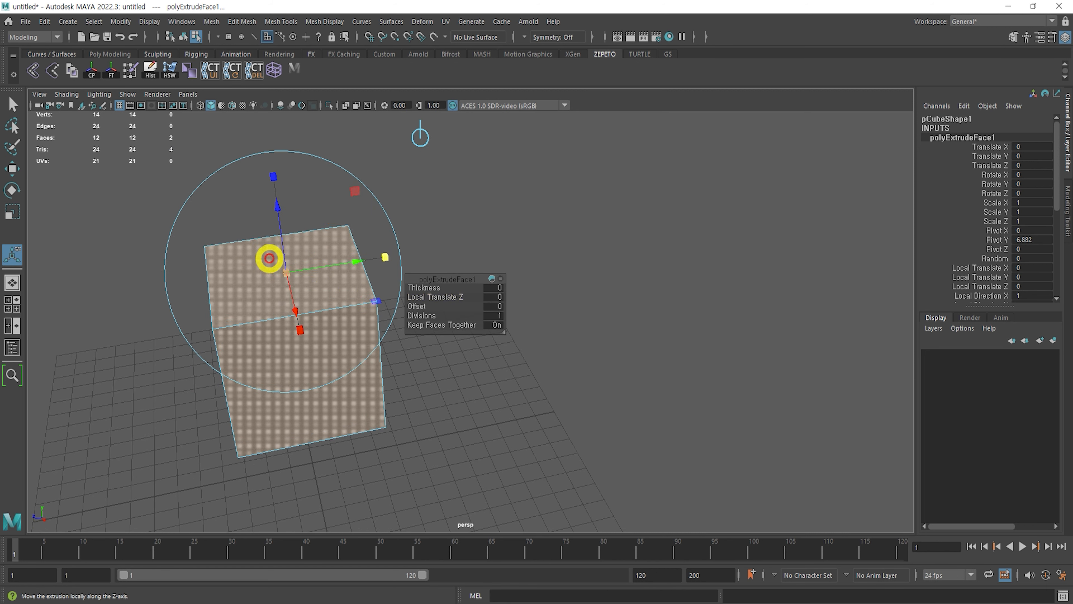
drag(284, 274, 266, 285)
Extrude the scaled-down faces a second time and try moving them along the local Z axis
alt+drag(241, 332, 306, 313)
alt+right_drag(228, 349, 208, 362)
alt+drag(208, 362, 268, 333)
key(ctrl+e)
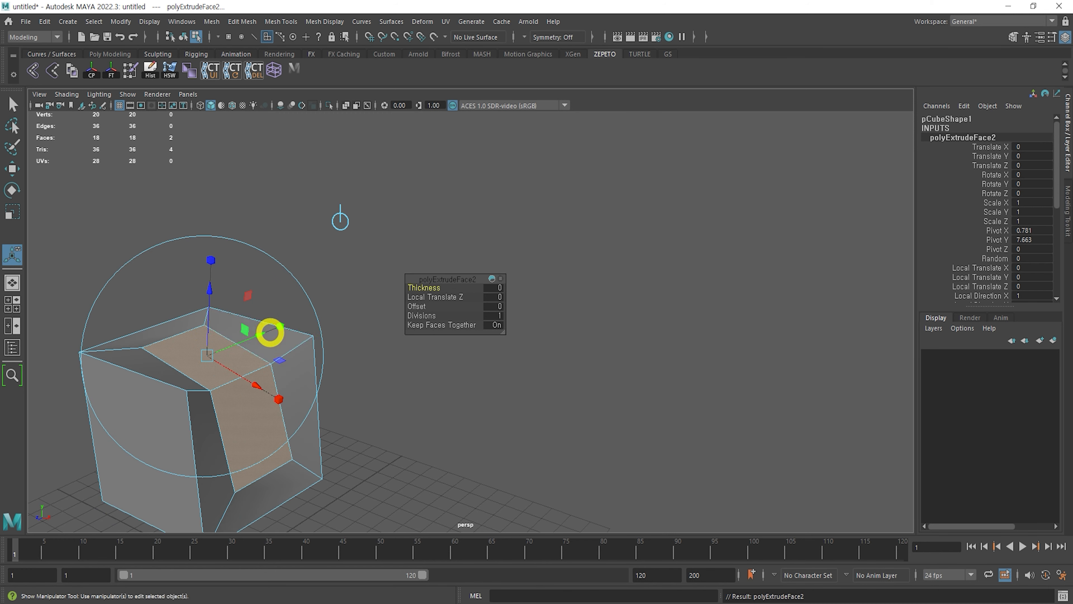
click(225, 258)
key(ctrl+z)
drag(211, 289, 271, 159)
Undo the second extrusion of the scaled-down faces
key(ctrl+z)
key(ctrl+z)
key(ctrl+z)
key(ctrl+z)
key(ctrl+z)
key(ctrl+z)
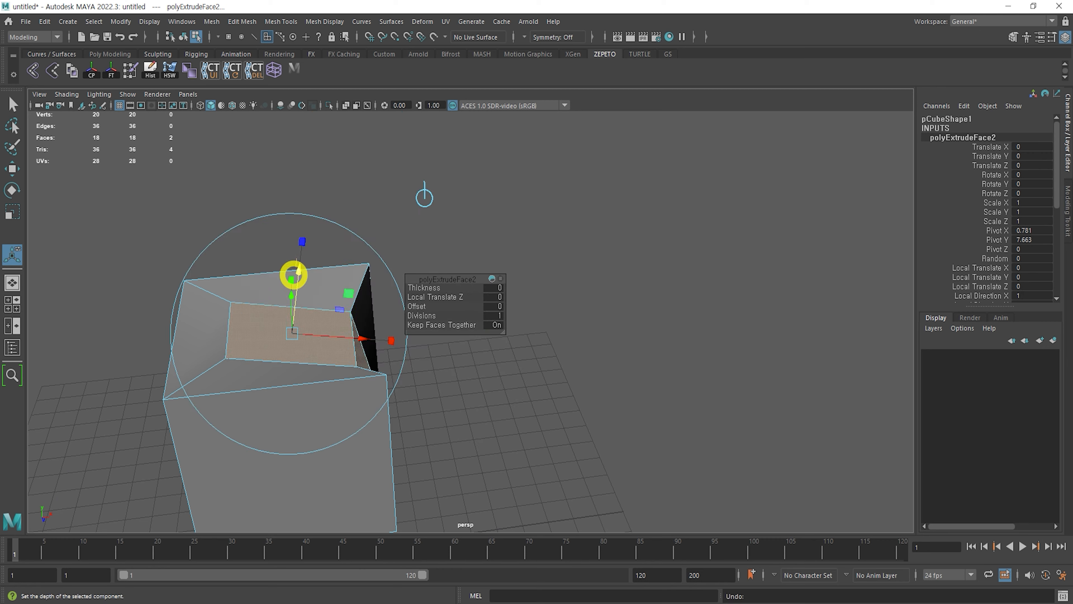
alt+drag(316, 355, 278, 285)
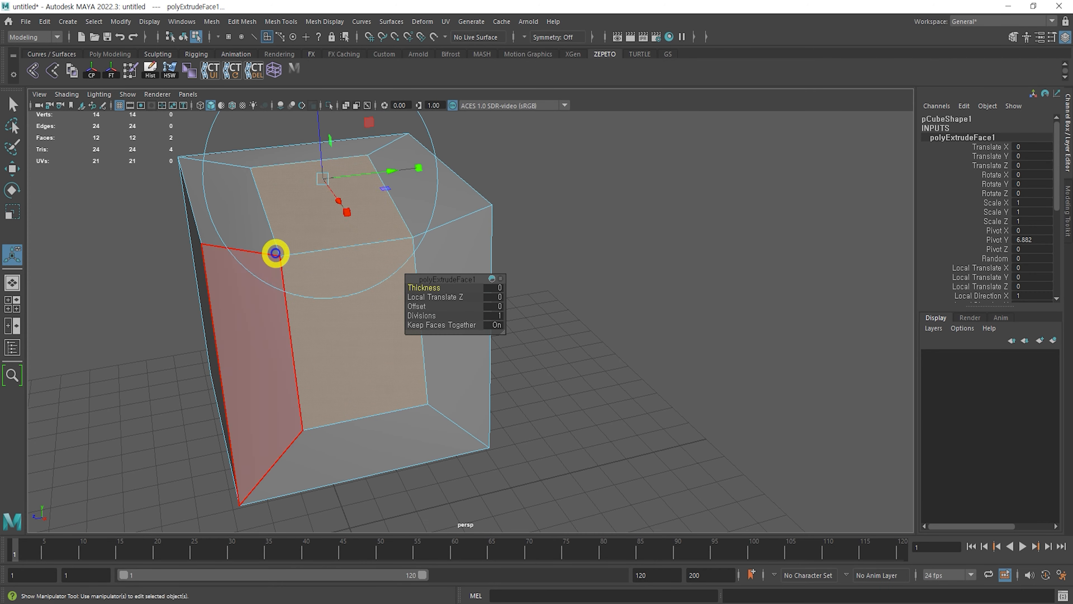
Undo the inward scaling of the two extruded faces and set the extrusion's Offset to 0.8
shift+click(372, 239)
key(ctrl+z)
key(ctrl+z)
drag(417, 310, 425, 306)
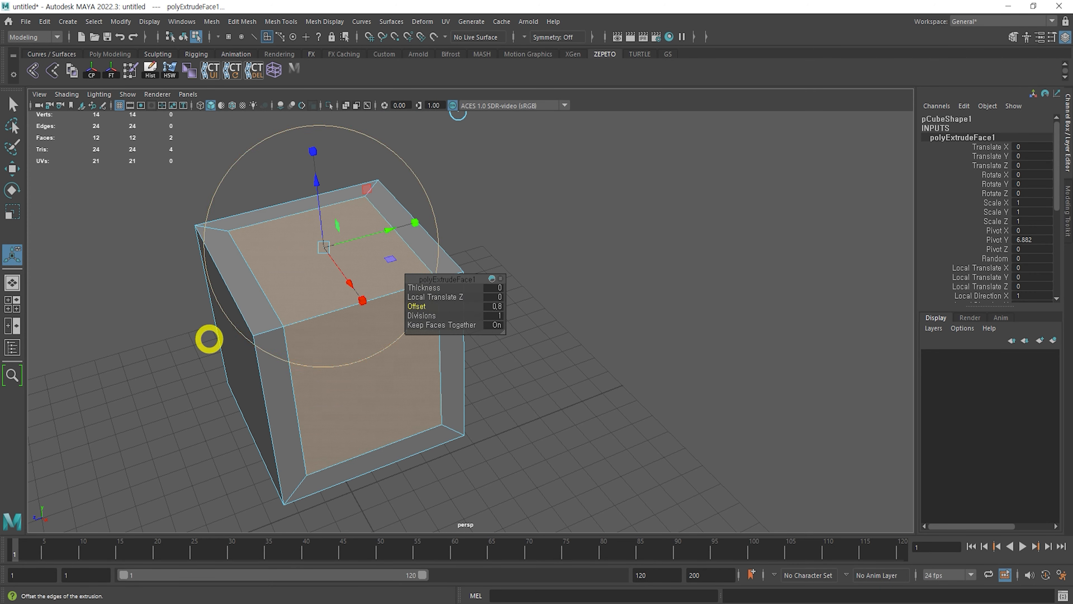
alt+drag(208, 336, 240, 352)
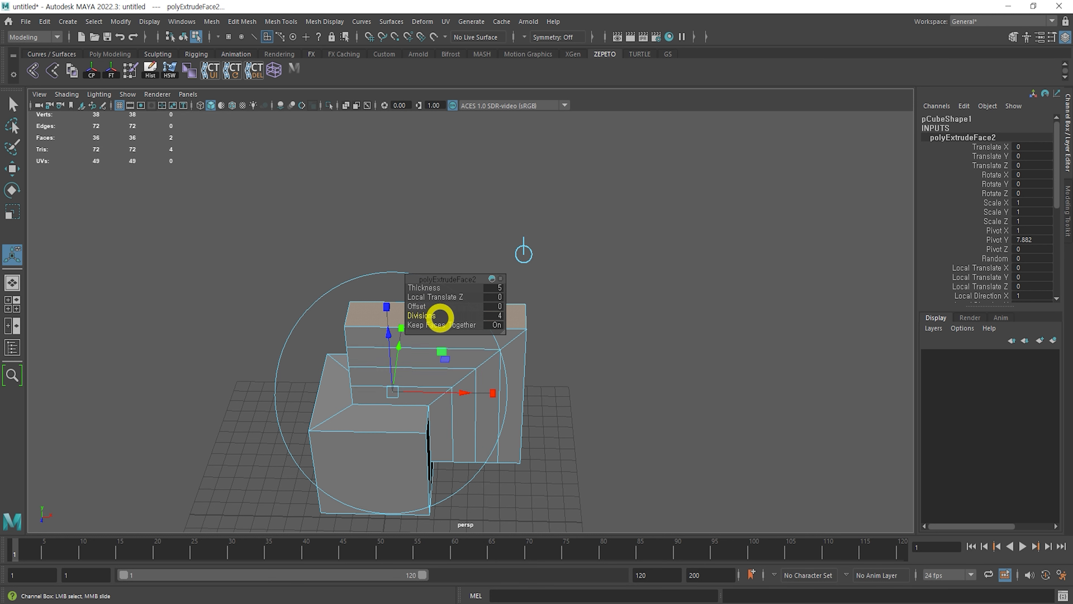
Try other Divisions values on the two-face extrusion and undo the operations back to the plain cube
drag(444, 316, 584, 412)
drag(423, 316, 447, 320)
key(z)
key(z)
key(z)
key(z)
key(z)
key(shift+z)
key(z)
Extrude the cube's top face to a Local Translate Z of about 36.259 with 6 divisions
key(g)
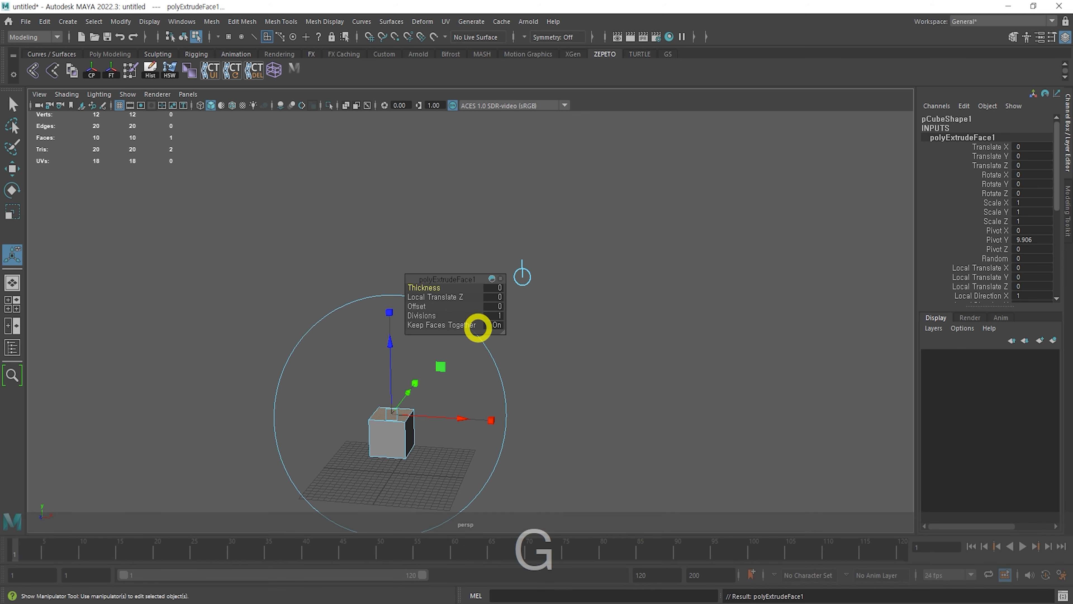
drag(393, 343, 412, 112)
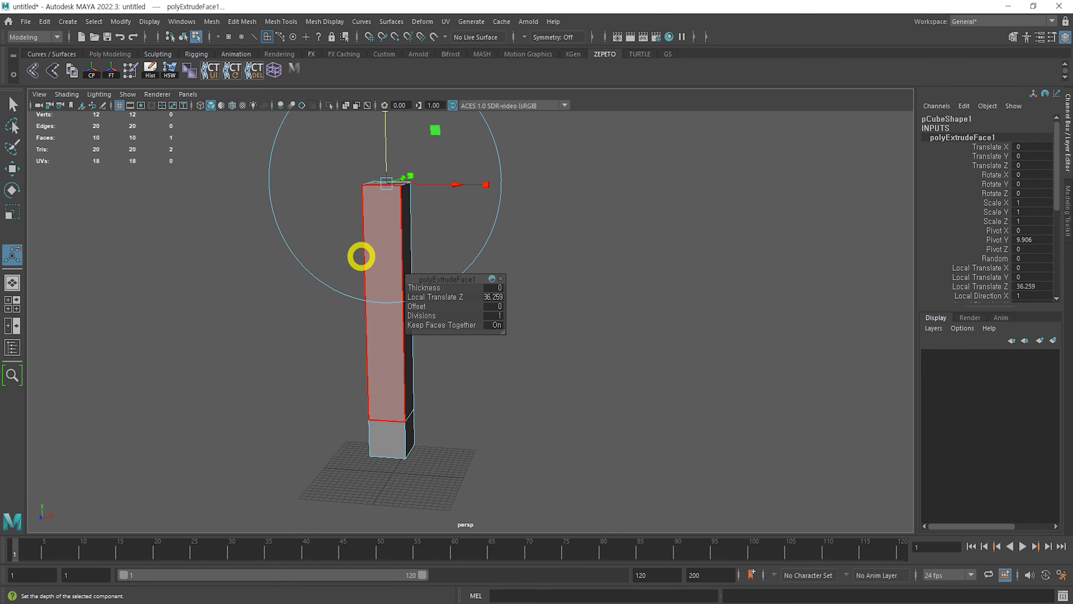
drag(419, 316, 446, 319)
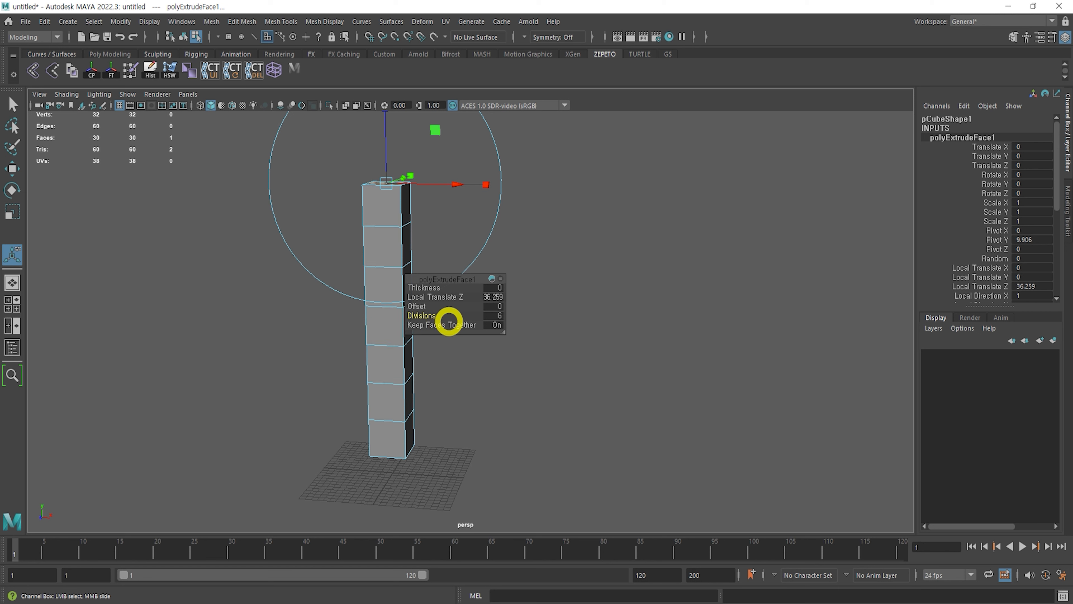
alt+drag(448, 376, 376, 417)
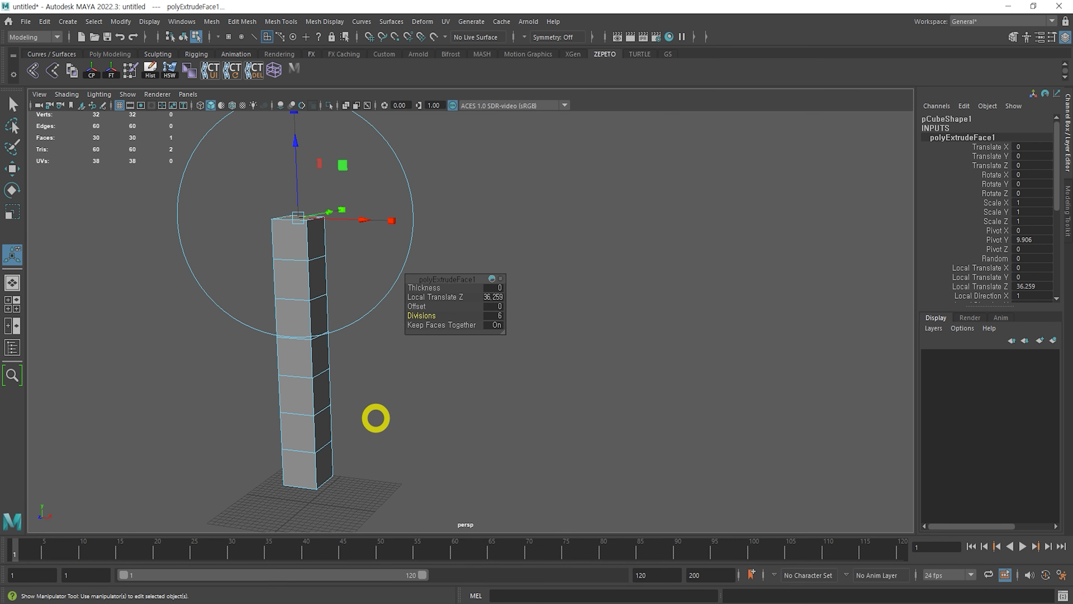
Switch from face selection to object selection and select the whole extruded column
key(F8)
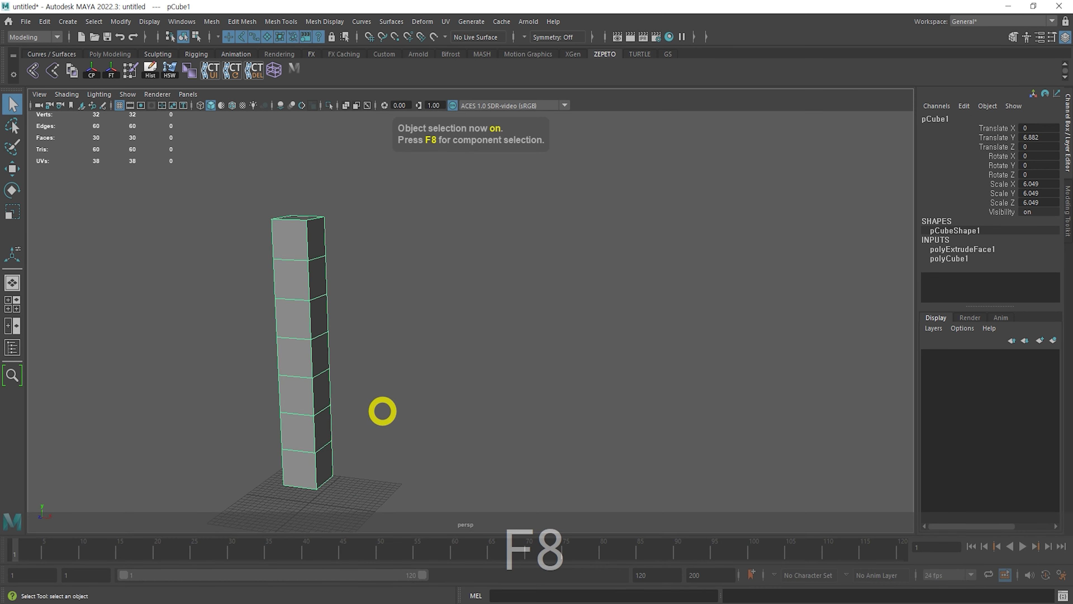
drag(379, 219, 617, 428)
click(282, 313)
alt+middle_drag(350, 301, 428, 250)
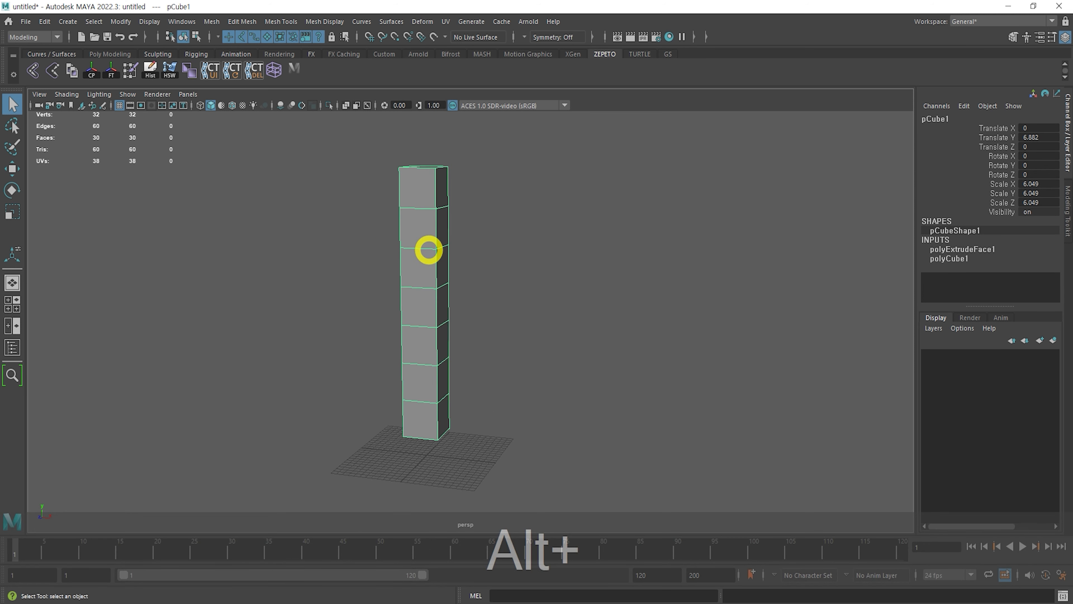
alt+middle_drag(814, 252, 761, 265)
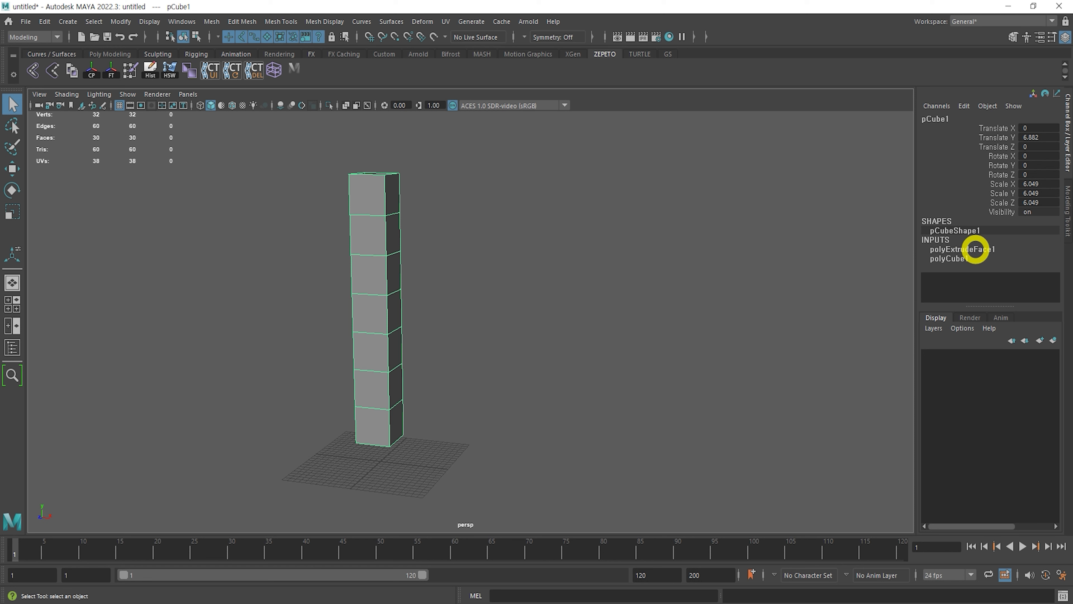
Open the column's polyExtrudeFace1 construction history and set its Divisions to 7
click(975, 249)
scroll(997, 279, down, 5)
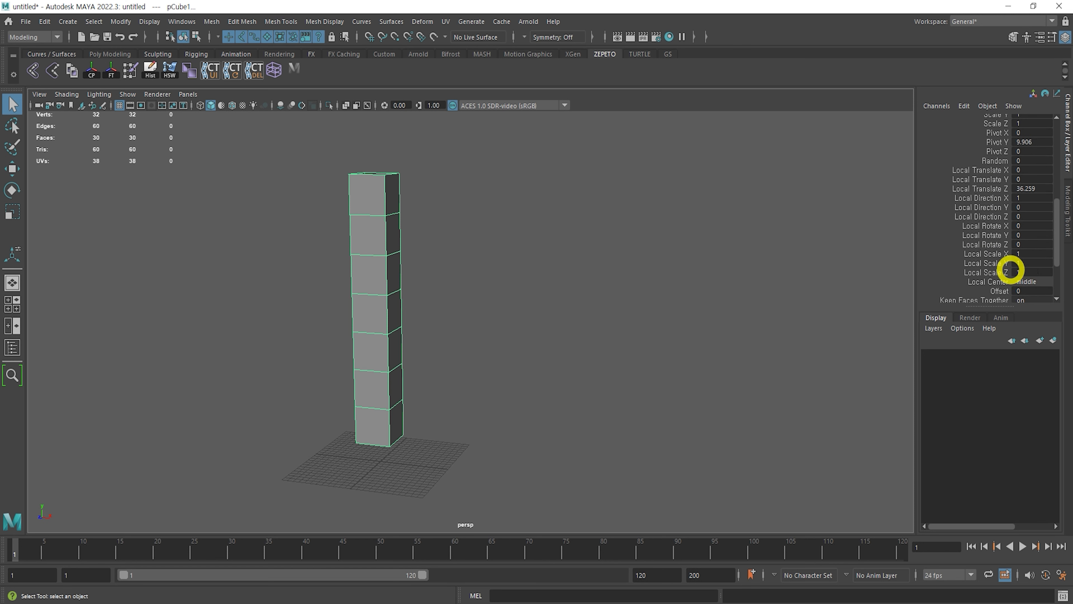
scroll(977, 216, up, 5)
scroll(985, 232, down, 6)
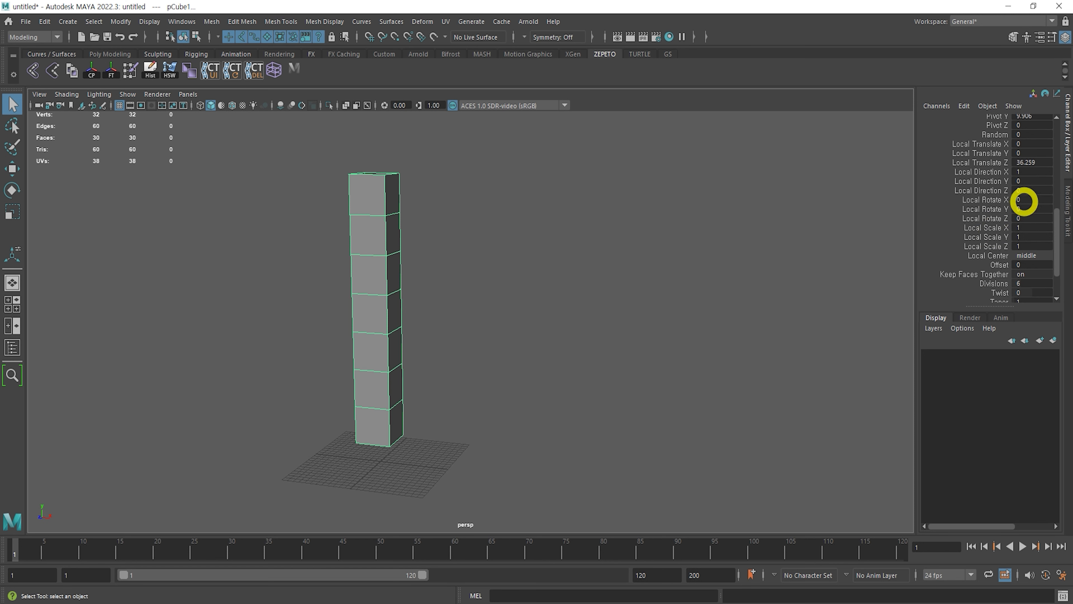
scroll(1028, 205, down, 3)
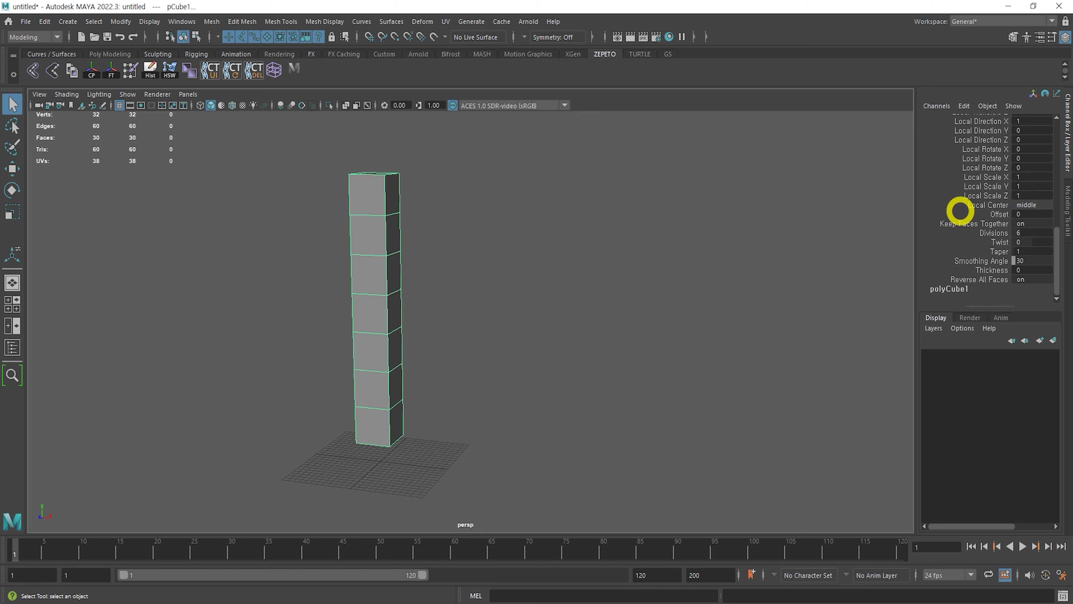
click(994, 233)
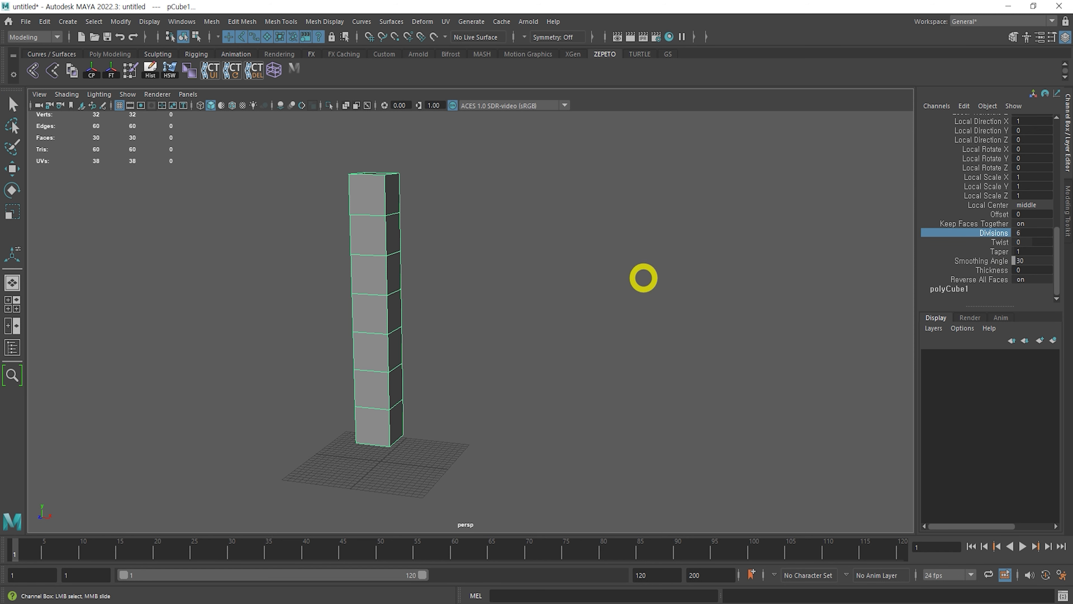
middle_drag(636, 263, 602, 287)
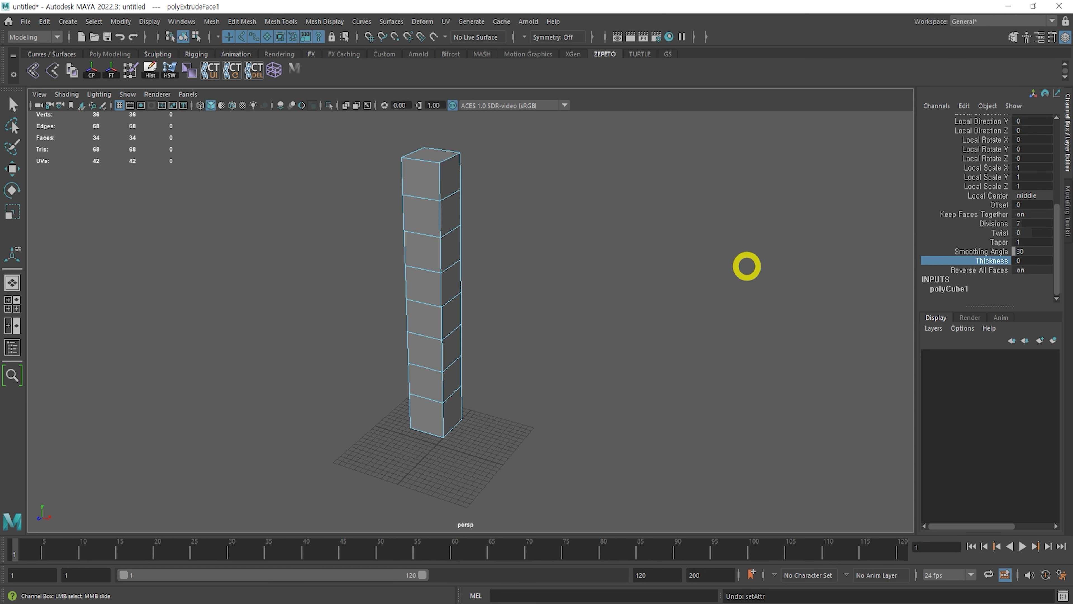
Set the column extrusion's Thickness to about -9.3 and its Offset to about 2.3 in the construction history
middle_drag(760, 285, 703, 313)
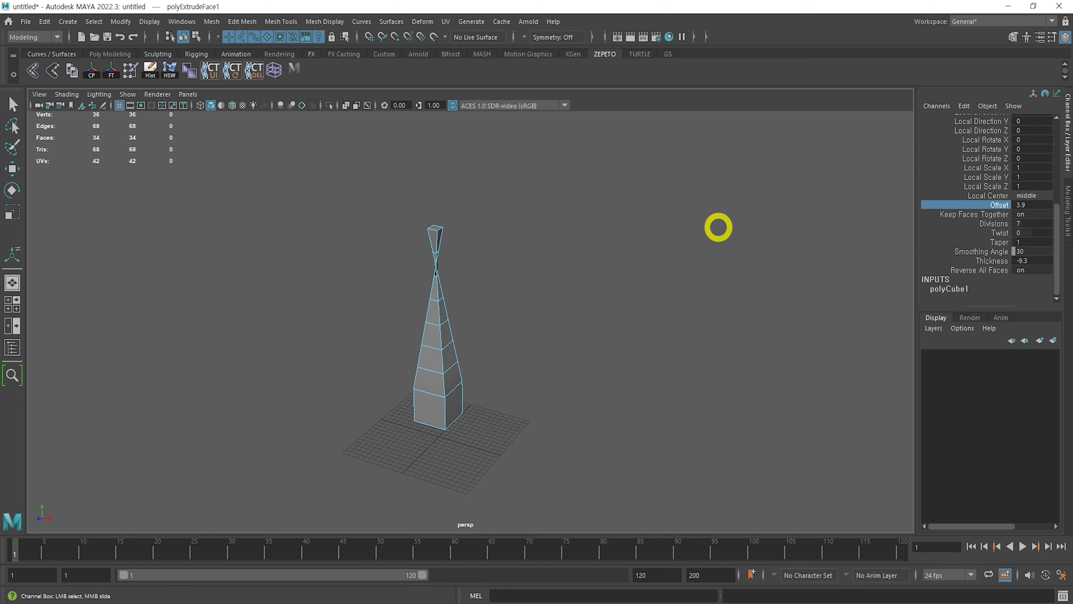
mouse_move(716, 228)
middle_down()
mouse_move(700, 233)
mouse_move(709, 245)
middle_up()
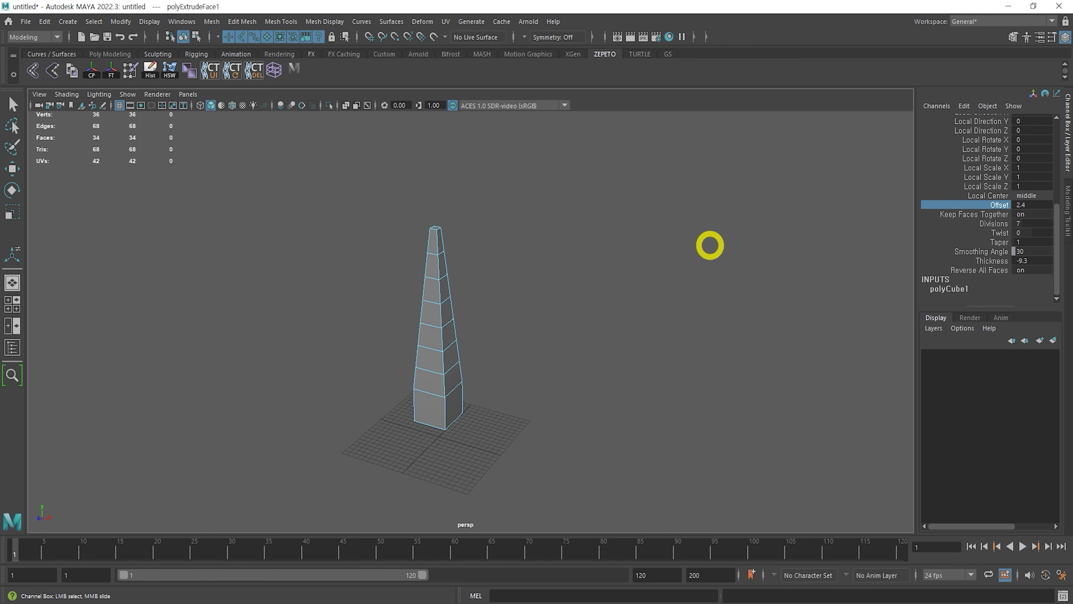
alt+drag(511, 249, 507, 253)
alt+middle_drag(506, 253, 531, 256)
Undo the history edits and the column extrusion back to the plain cube
key(ctrl+z)
key(ctrl+z)
key(ctrl+z)
key(ctrl+z)
key(ctrl+z)
key(ctrl+z)
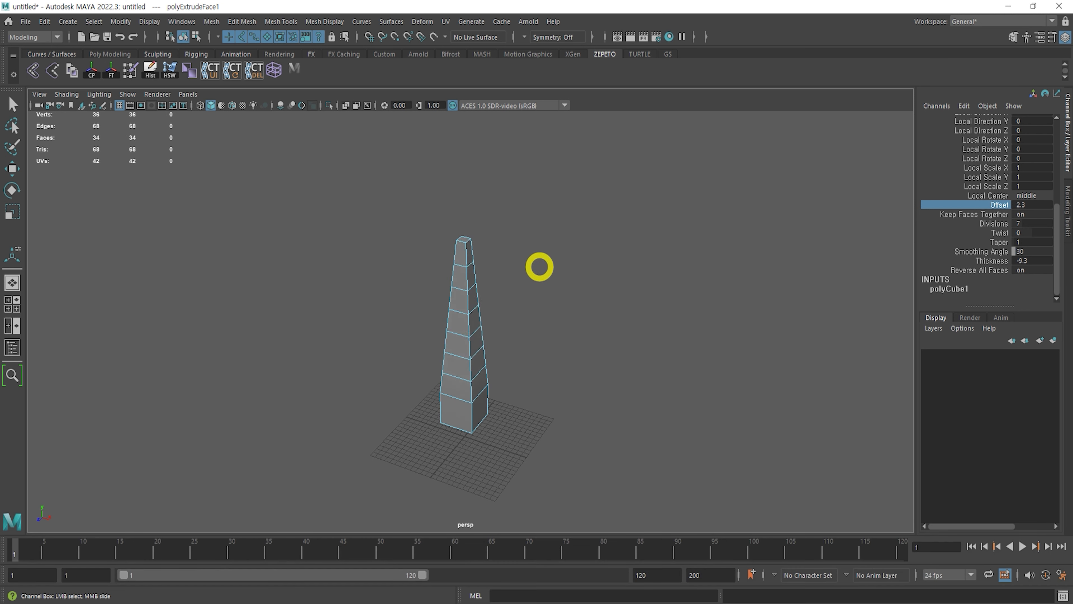
key(ctrl+z)
key(ctrl+z)
key(ctrl+z)
key(ctrl+z)
key(ctrl+z)
key(ctrl+z)
key(ctrl+z)
key(ctrl+z)
key(ctrl+z)
key(ctrl+z)
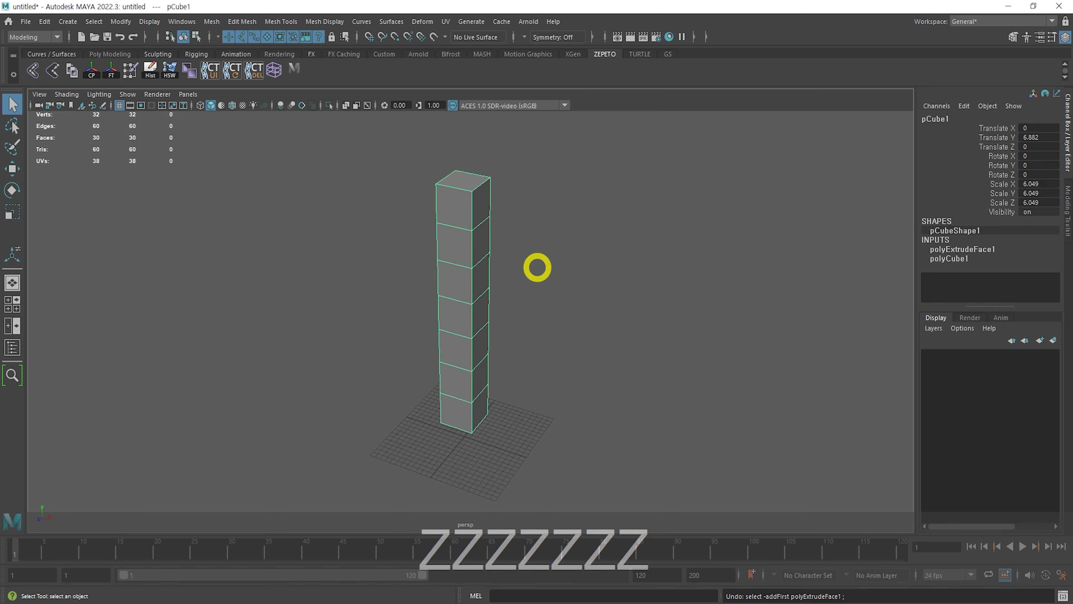
alt+middle_drag(528, 355, 550, 252)
alt+right_drag(550, 251, 614, 307)
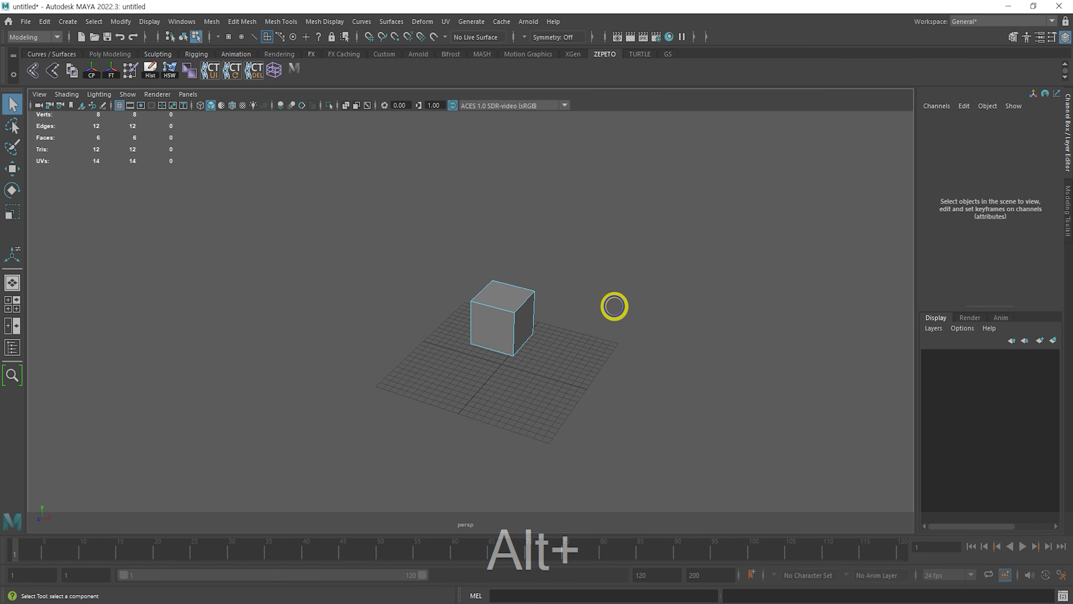
Switch to object selection and delete the cube
key(F8)
key(F8)
key(F8)
key(Delete)
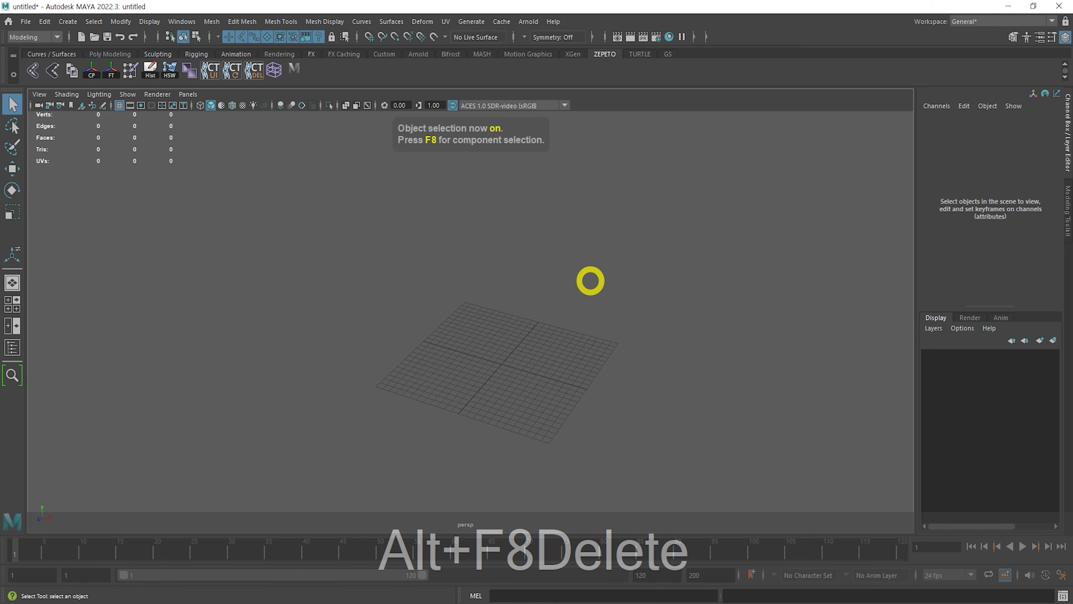
Create a polygon plane and scale it uniformly to about 38.952
shift+right_drag(543, 305, 510, 289)
key(e)
key(r)
drag(482, 338, 673, 364)
Raise the plane above the grid to a Translate Y of about 10.304
key(w)
key(shift+q)
drag(482, 280, 499, 244)
alt+right_drag(499, 243, 592, 277)
alt+drag(507, 224, 500, 250)
alt+middle_drag(501, 250, 482, 335)
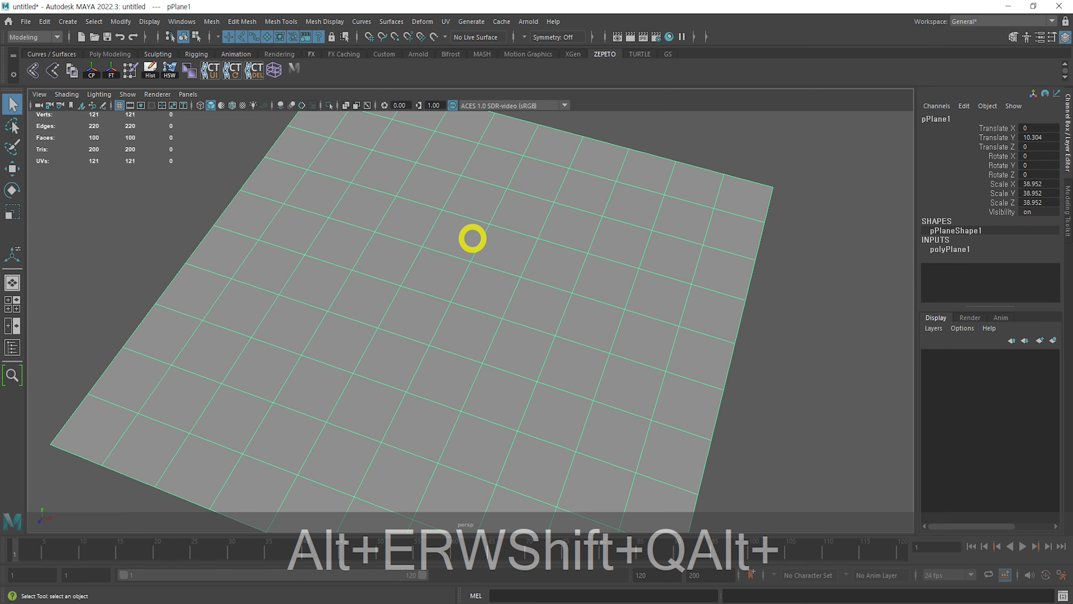
Switch the plane to face selection and select a two-by-two block of adjacent faces near its middle
right_drag(472, 239, 475, 311)
shift+click(456, 272)
shift+click(455, 235)
shift+click(510, 243)
shift+click(515, 290)
alt+right_drag(561, 341, 479, 269)
alt+drag(479, 268, 506, 237)
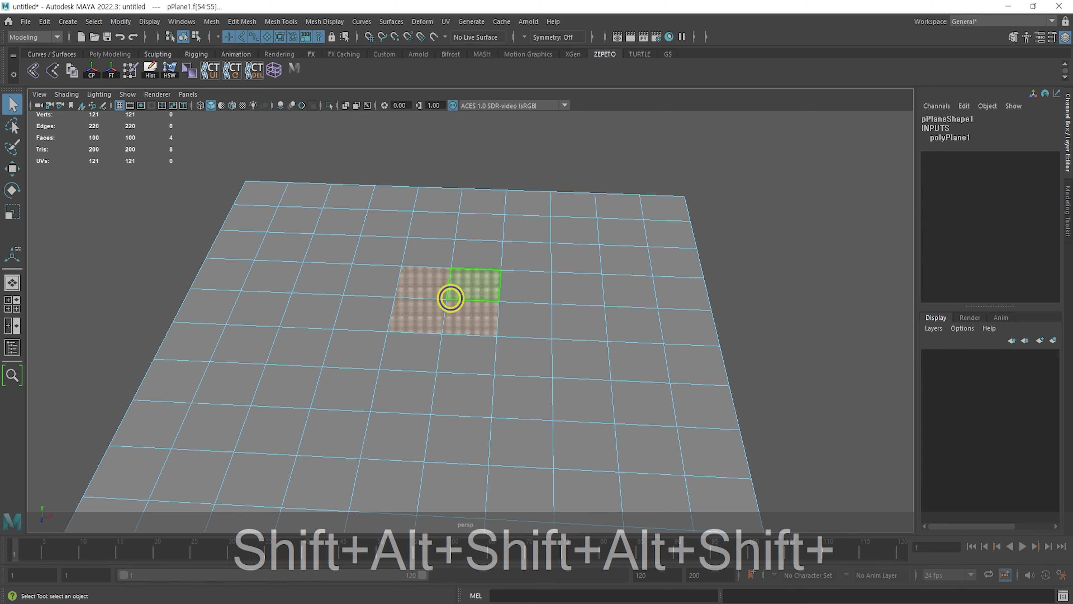
Extrude the four selected faces upward to a Local Translate Z of about 6.956
shift+right_click(450, 298)
shift+right_drag(451, 298, 449, 330)
alt+drag(449, 330, 467, 319)
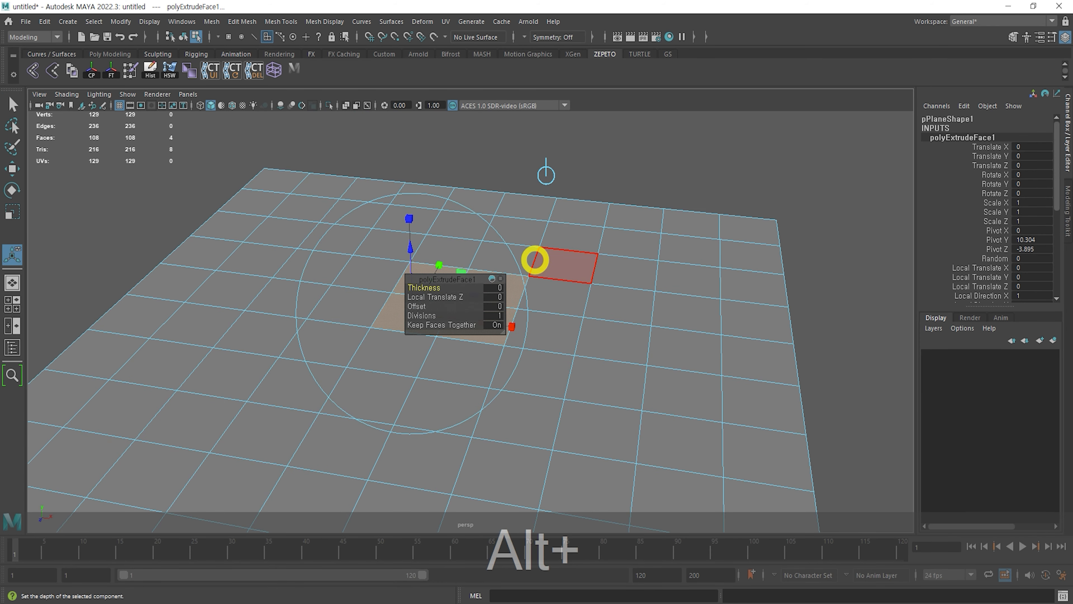
alt+drag(580, 268, 675, 324)
alt+drag(504, 302, 577, 315)
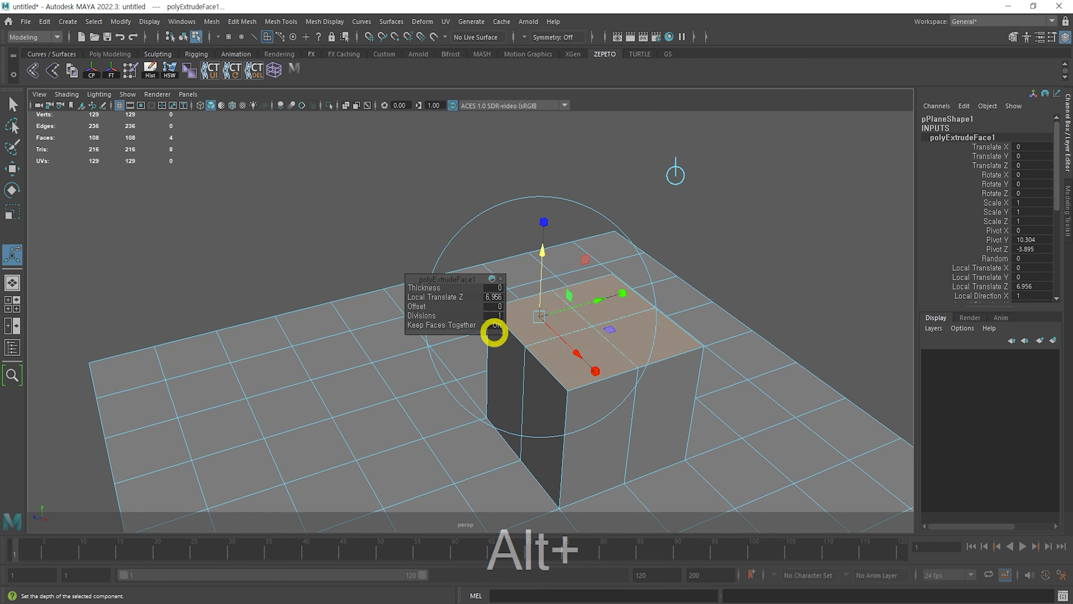
Turn off Keep Faces Together for the extrusion and scale down the four top faces individually
drag(454, 280, 368, 238)
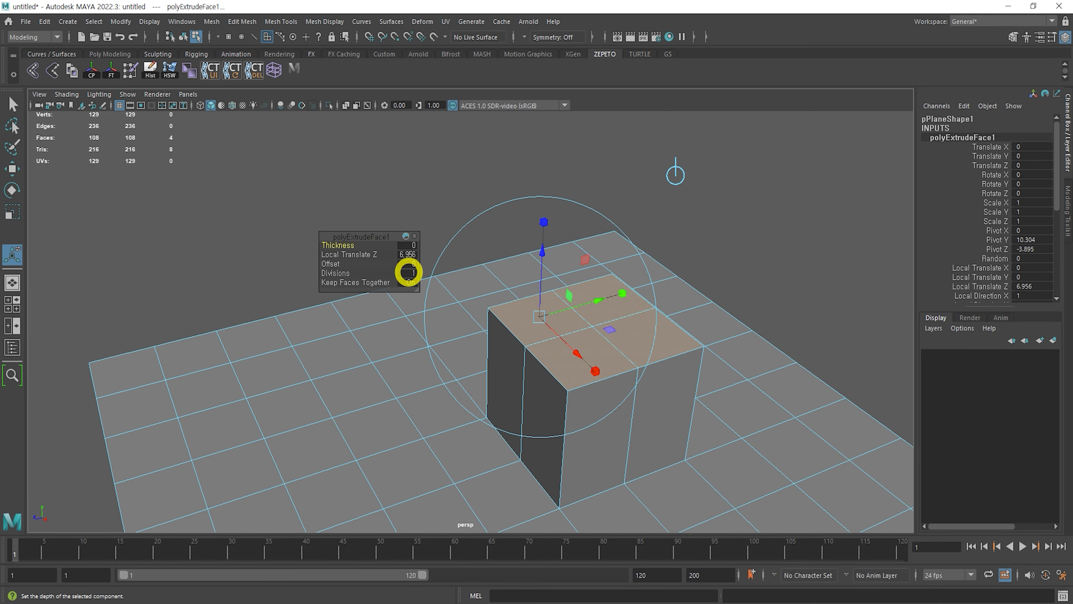
click(411, 282)
alt+drag(690, 321, 641, 286)
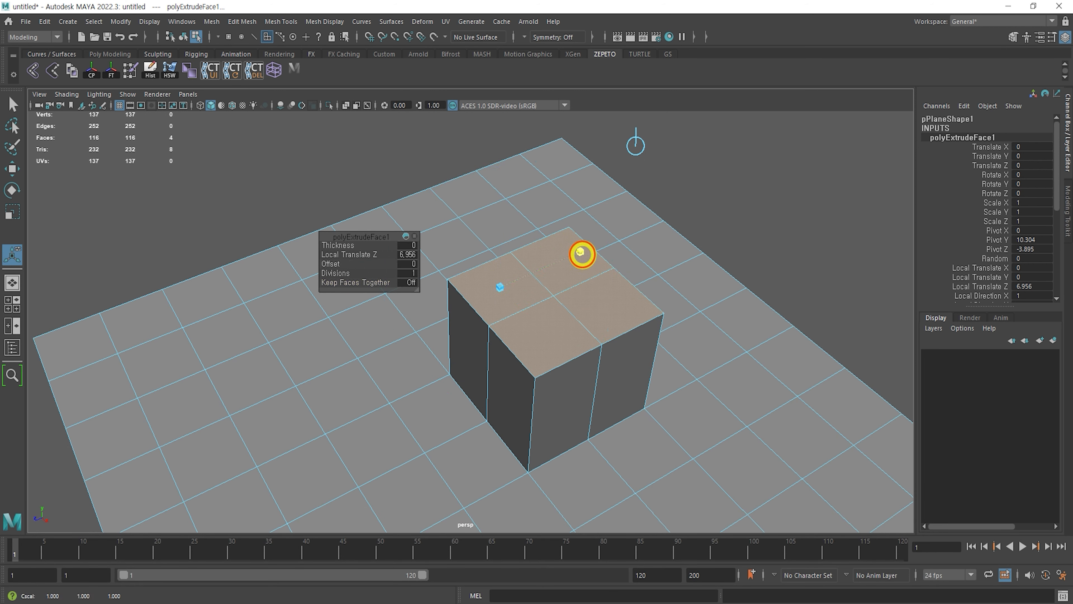
drag(500, 293, 520, 309)
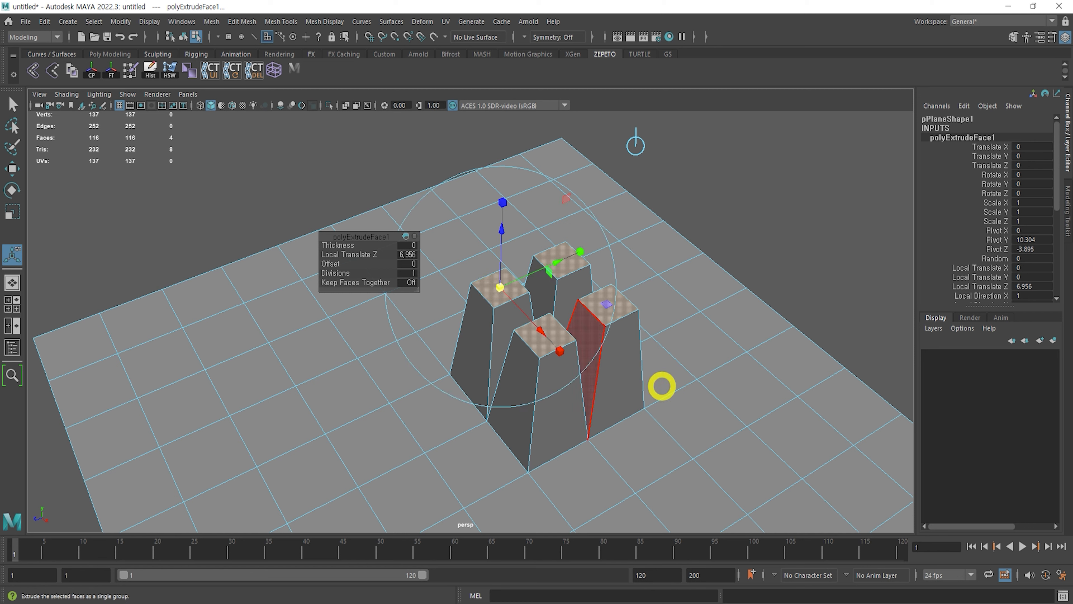
alt+drag(700, 412, 692, 360)
alt+drag(664, 413, 690, 347)
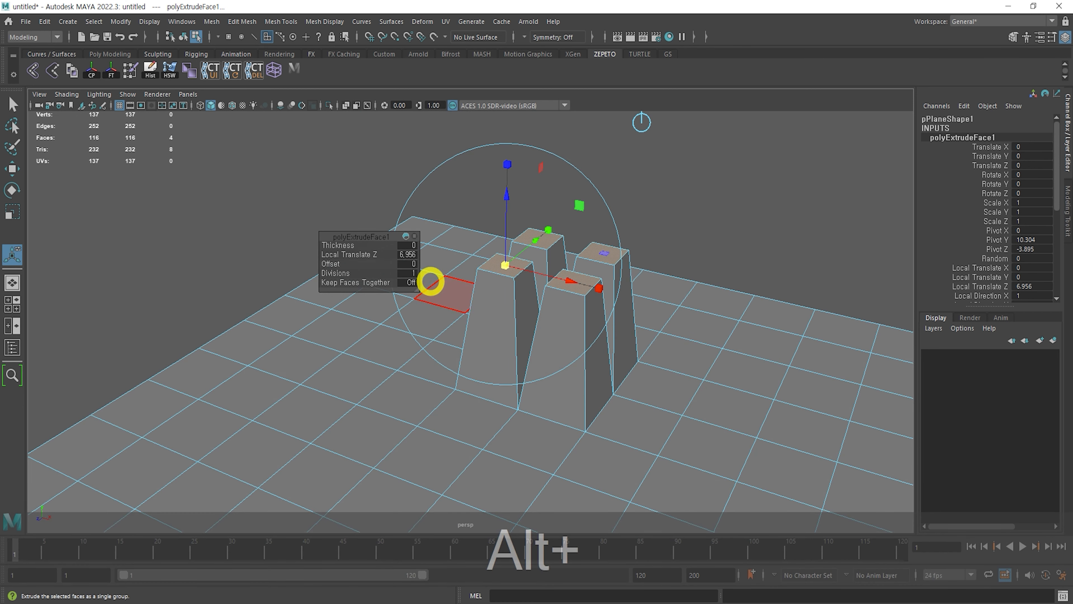
Toggle Keep Faces Together on and back off to compare the results, and return to object selection
click(409, 282)
alt+drag(640, 276, 494, 275)
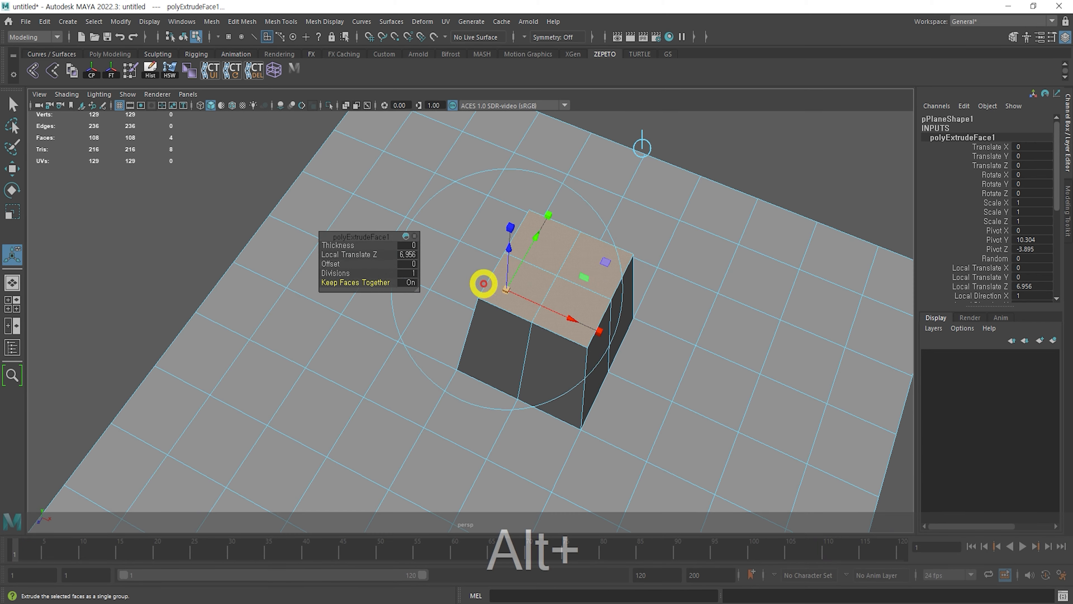
click(411, 282)
alt+drag(680, 326, 588, 277)
key(F8)
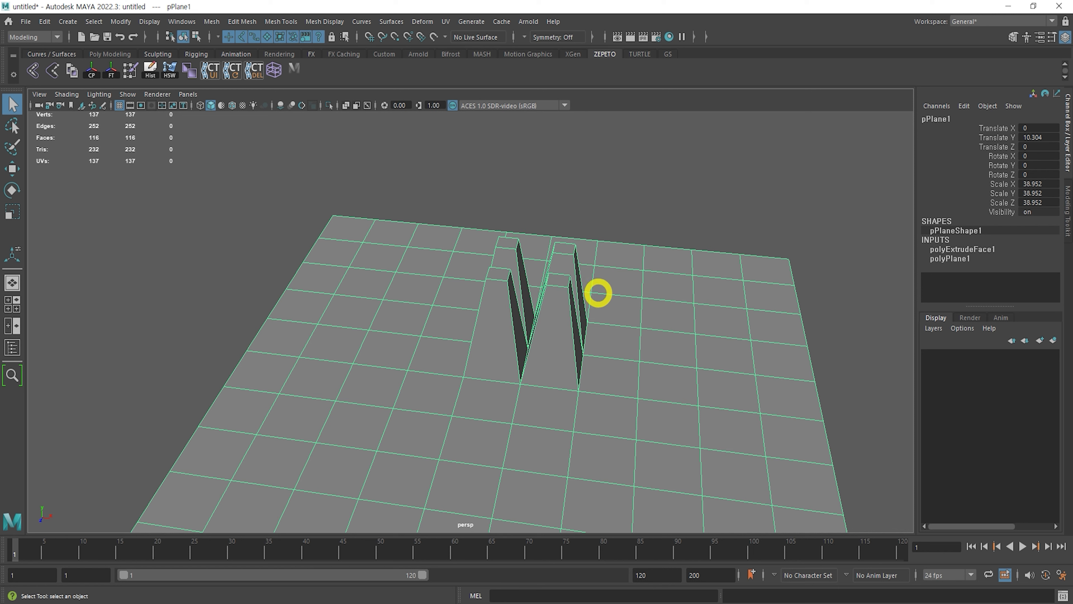
alt+middle_drag(622, 280, 611, 262)
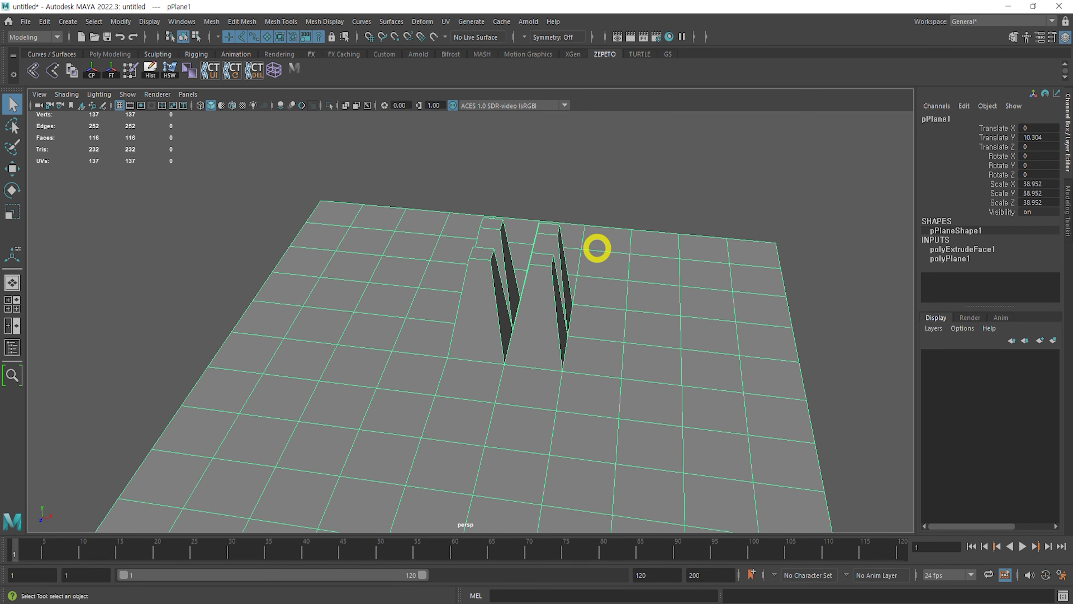
Extrude a single plane face beside the four tapered blocks to a Local Translate Z of about 4.575
right_drag(665, 302, 666, 359)
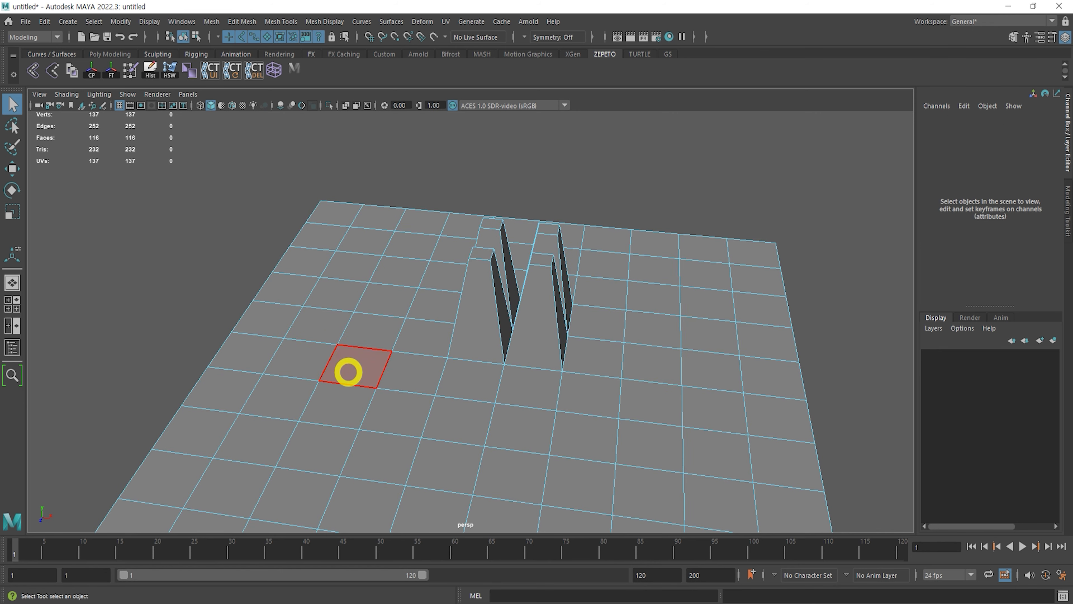
click(347, 372)
alt+drag(433, 376, 427, 344)
shift+right_drag(371, 341, 369, 373)
alt+drag(393, 352, 428, 367)
drag(379, 331, 509, 280)
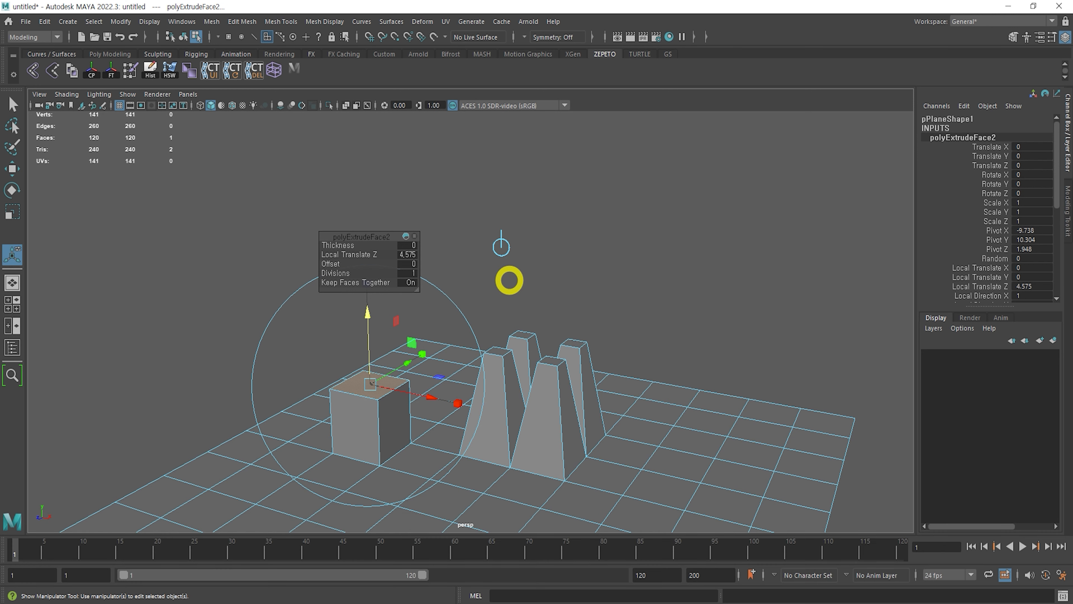
alt+drag(532, 309, 403, 370)
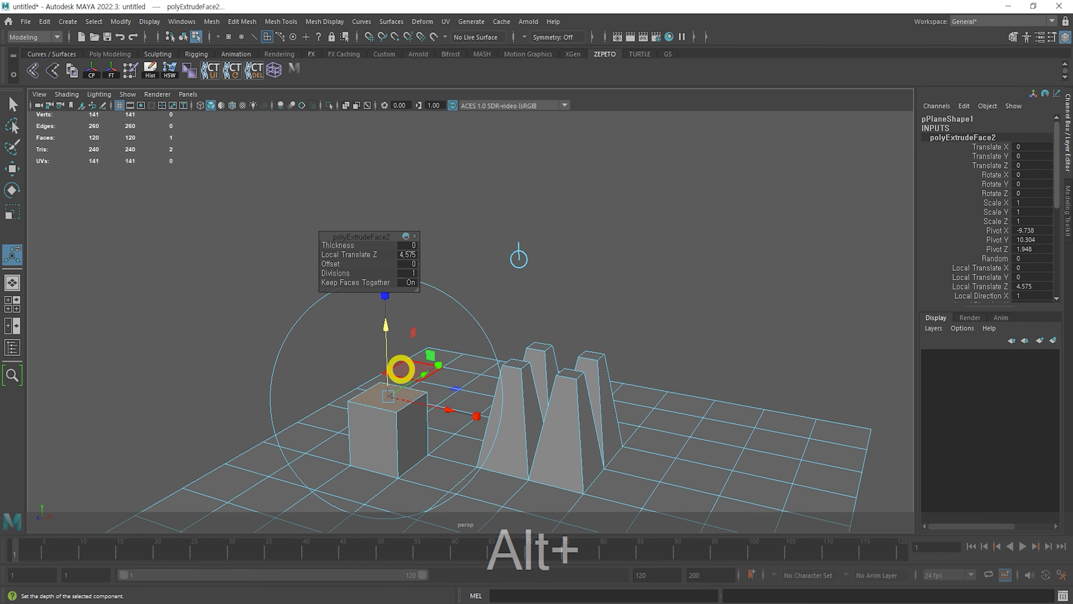
Repeat the Extrude three times on the block's top face, giving the last segment a Local Translate Z of about 6.045
shift+right_click(431, 338)
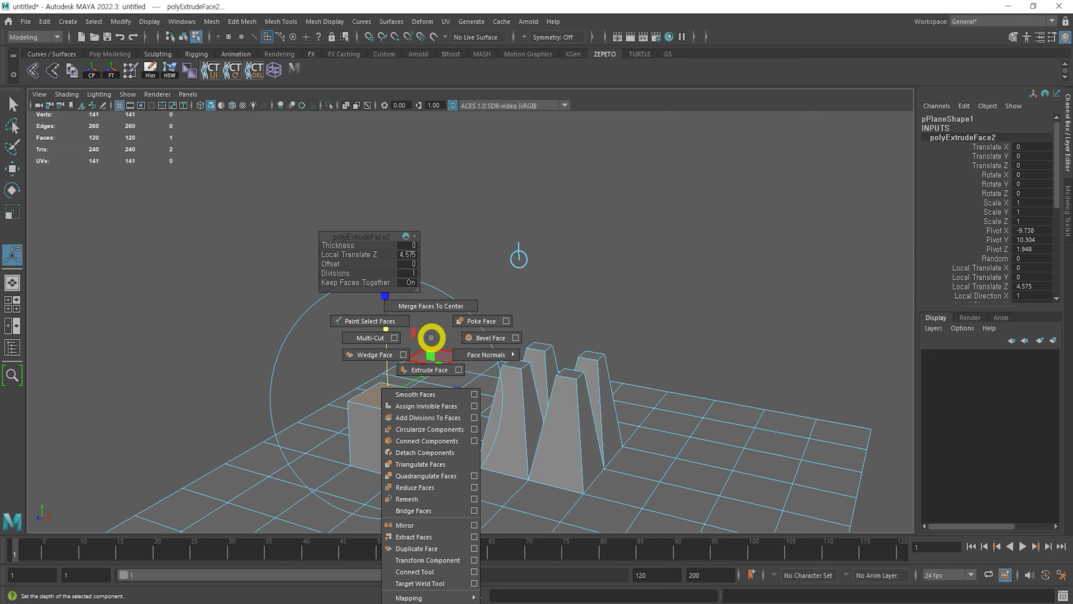
key(g)
alt+drag(491, 359, 566, 378)
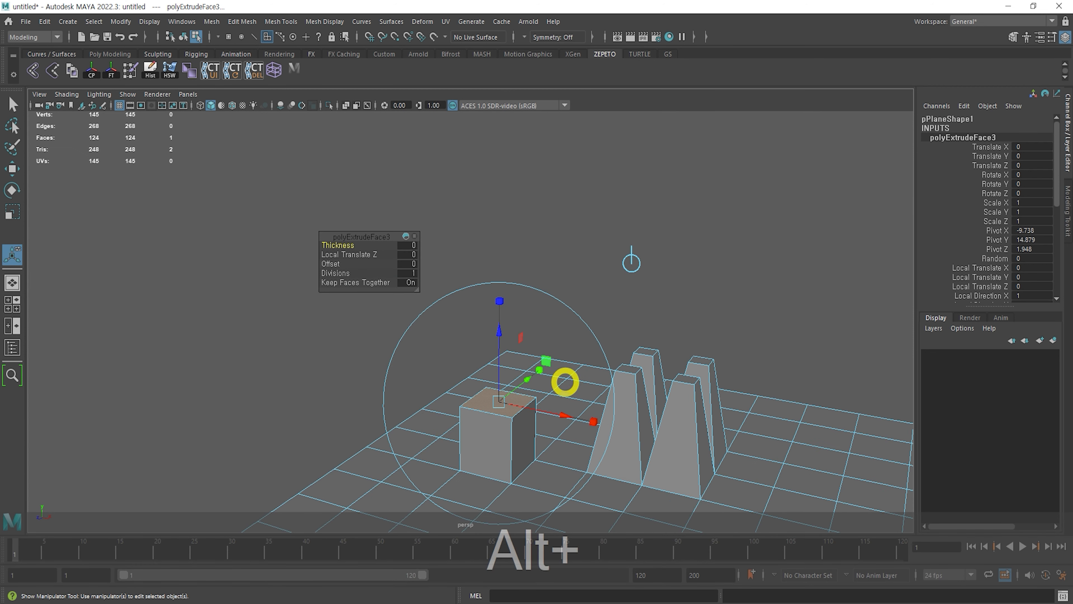
drag(501, 335, 558, 183)
key(g)
alt+middle_drag(576, 185, 572, 309)
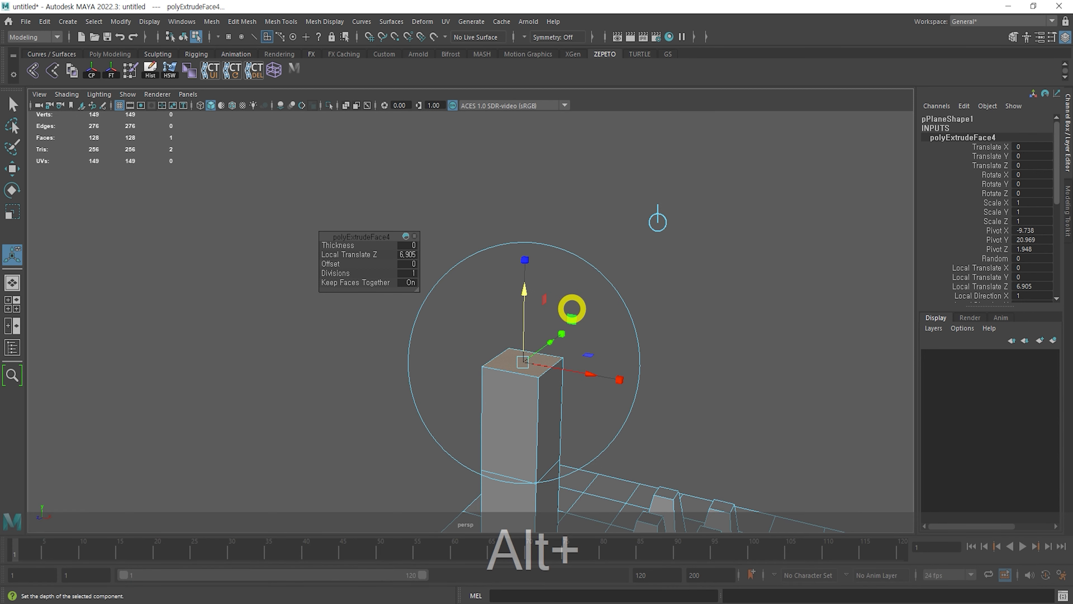
key(g)
drag(523, 294, 619, 279)
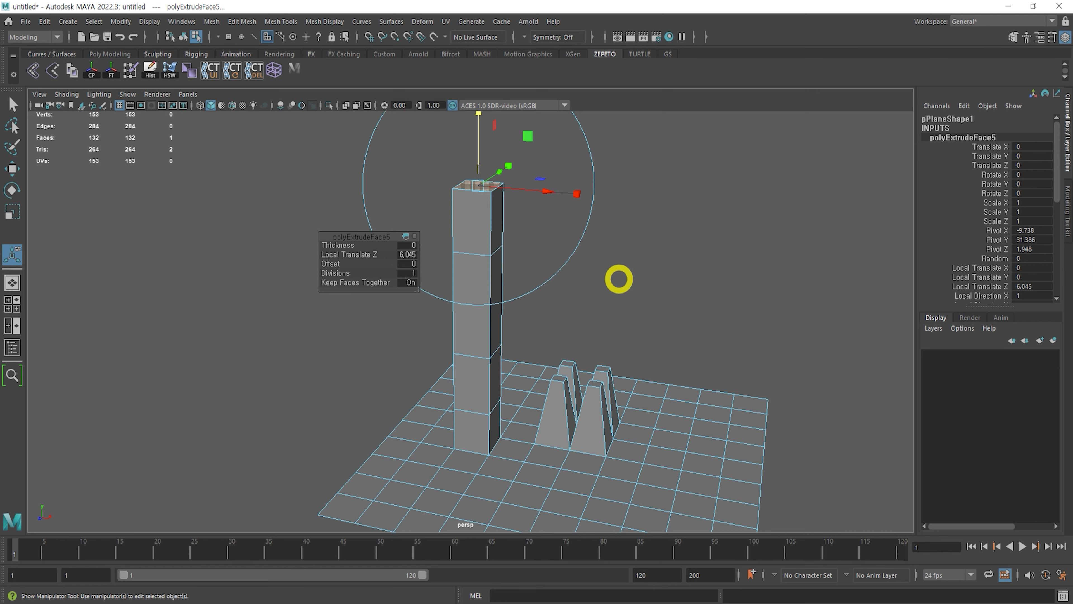
key(alt+z)
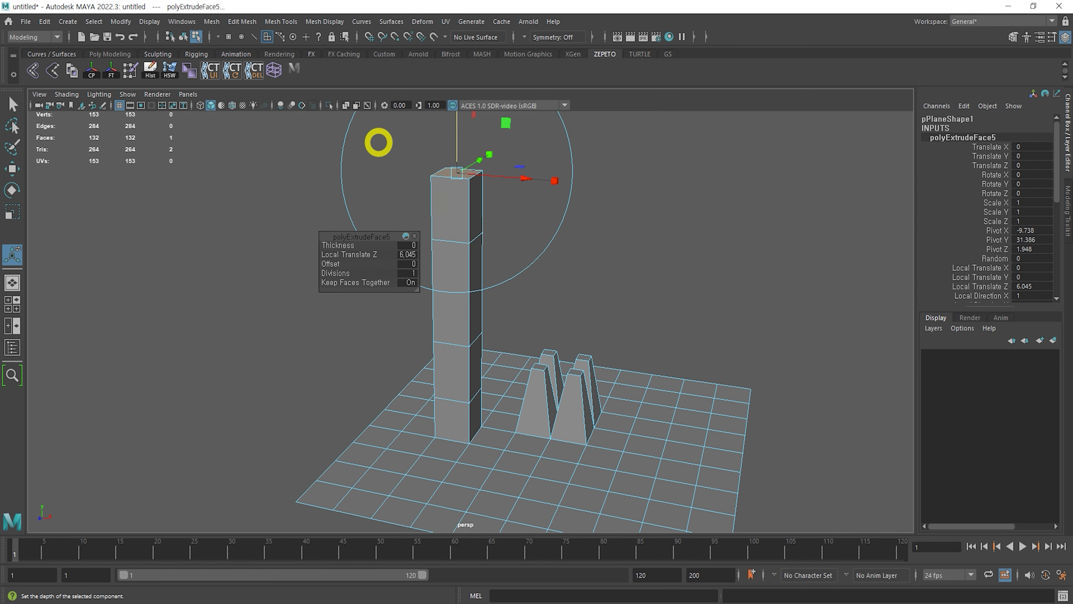
click(287, 21)
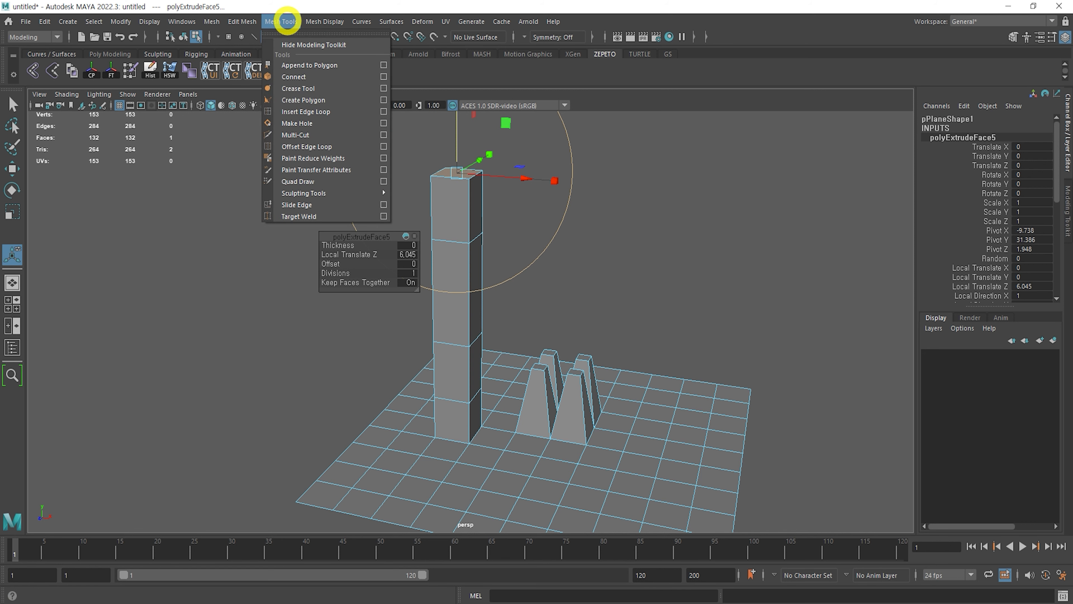
mouse_move(259, 19)
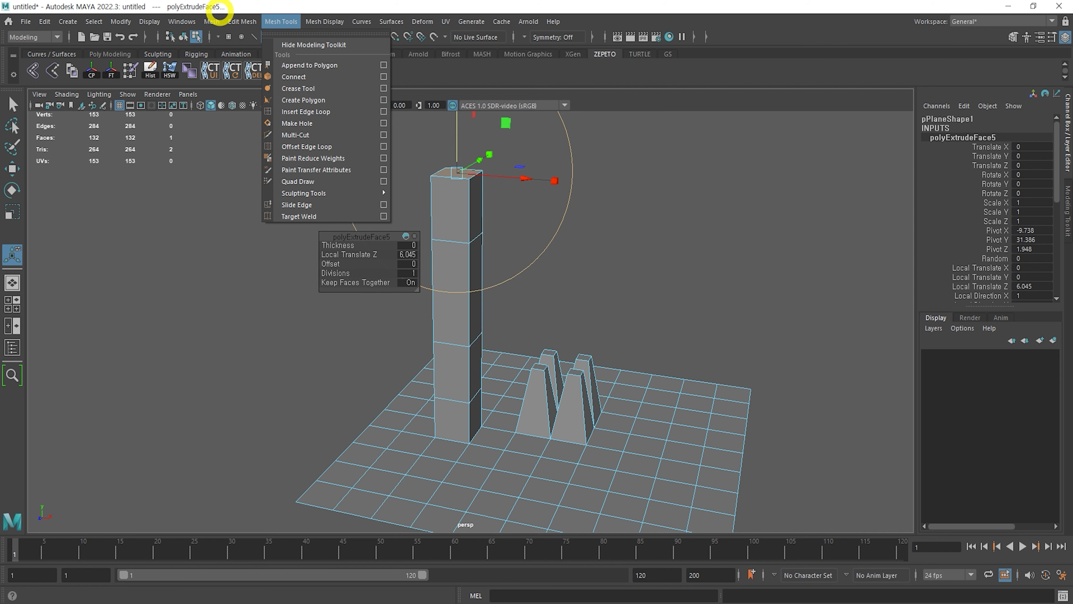
click(219, 11)
click(130, 71)
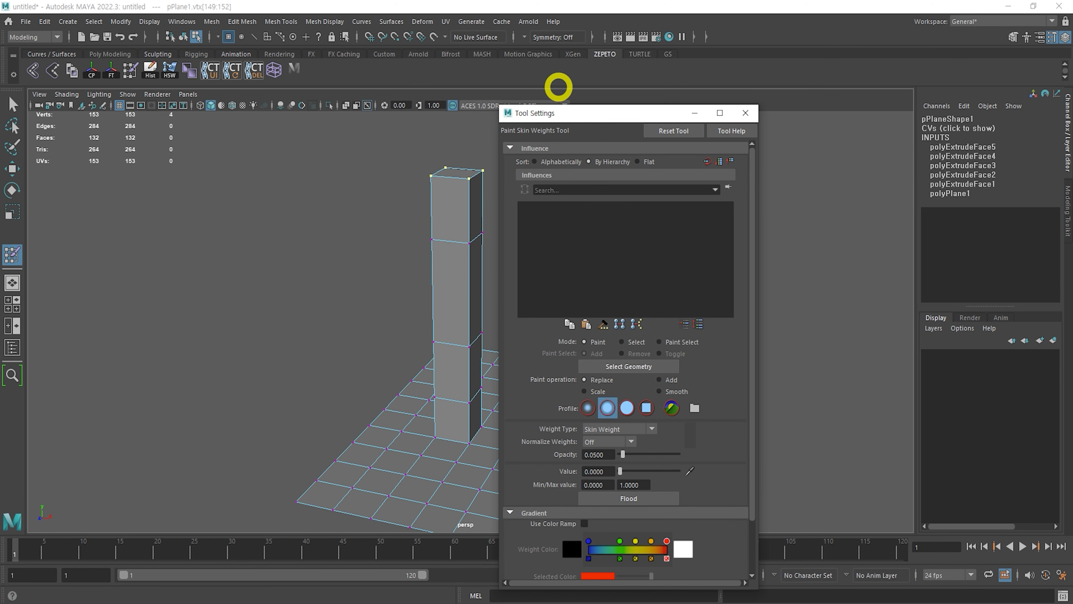
click(745, 113)
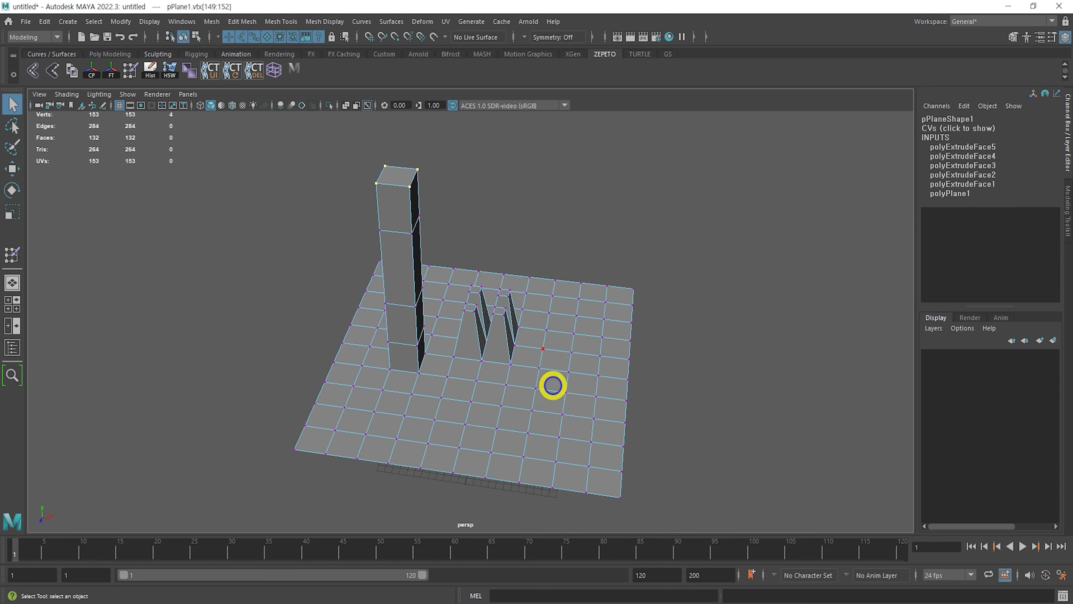
Switch to edge selection and select all the outer border edges of the plane
click(562, 336)
shift+right_click(567, 339)
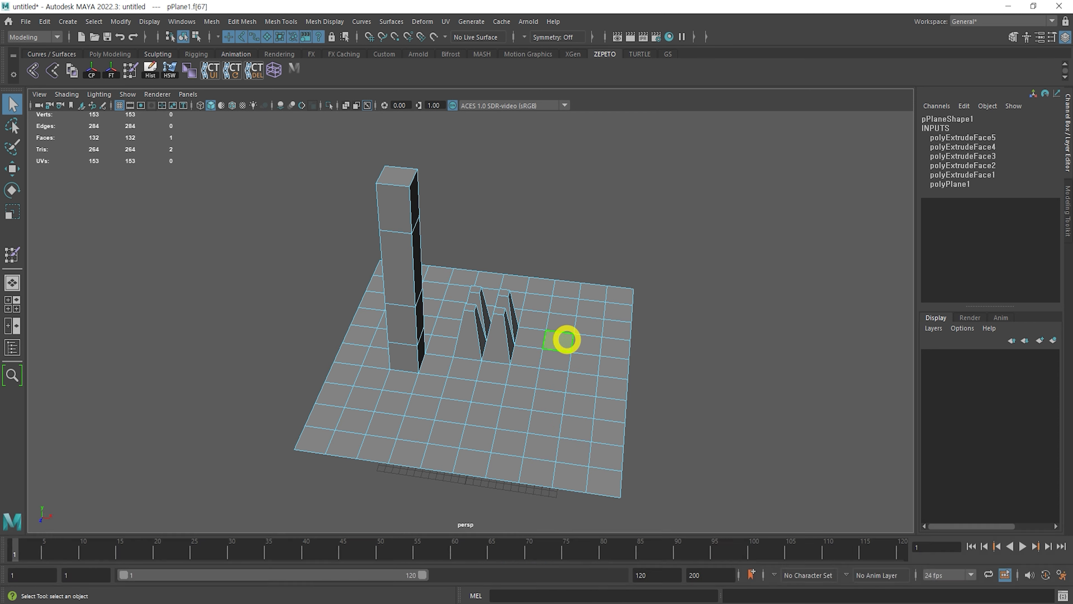
alt+middle_drag(559, 325, 489, 310)
alt+right_drag(490, 310, 554, 340)
click(611, 312)
click(617, 331)
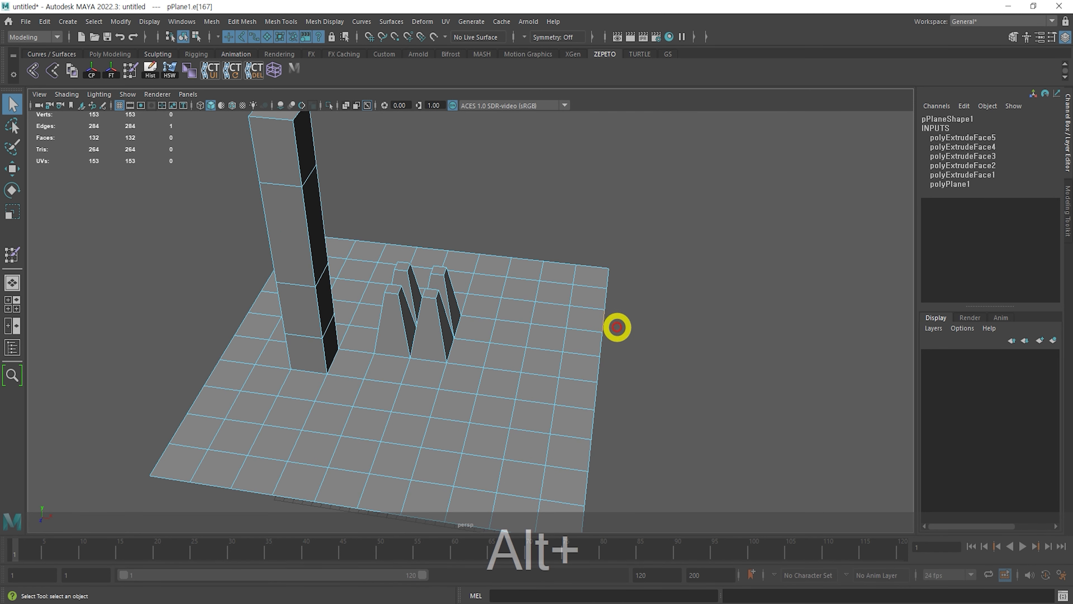
Extrude the plane's border edges downward to a Local Translate Z of about -23.414
shift+right_drag(518, 249, 518, 287)
alt+right_drag(518, 288, 330, 283)
alt+drag(338, 352, 503, 331)
shift+right_drag(348, 375, 349, 375)
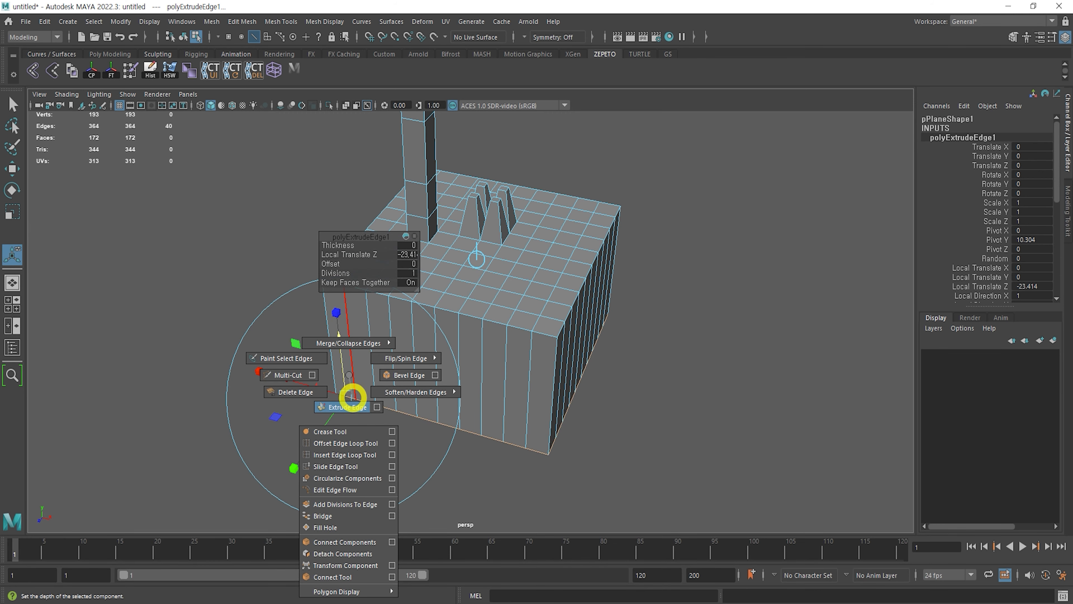
Extrude a side face of the tall column's top segment sideways with the Move tool to form a horizontal arm
alt+drag(377, 354, 391, 271)
right_drag(399, 231, 400, 256)
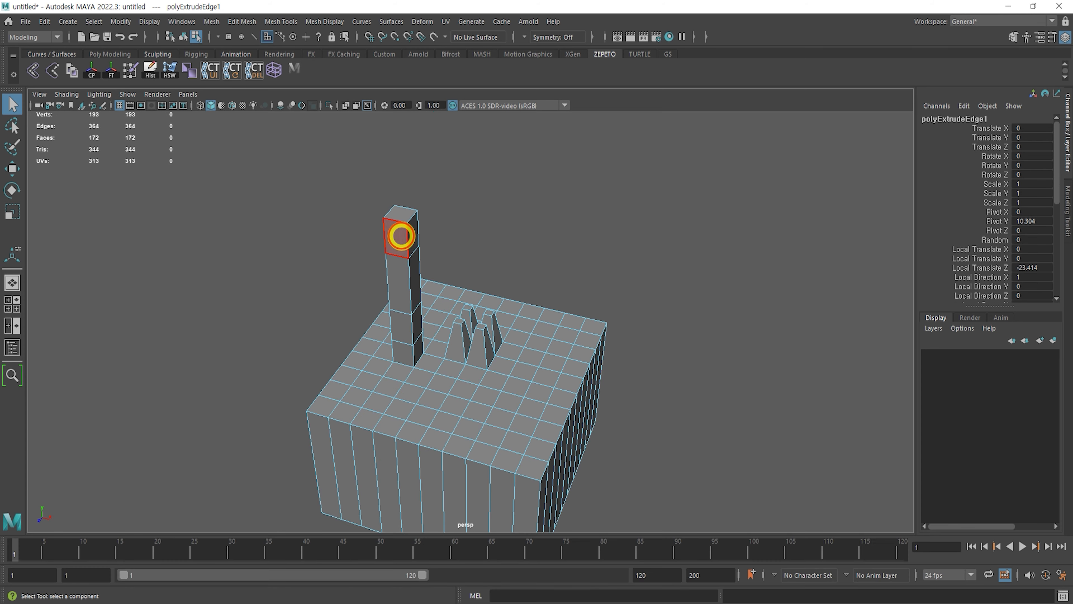
click(400, 235)
alt+drag(527, 275, 465, 275)
alt+right_drag(465, 275, 533, 266)
alt+middle_drag(532, 267, 651, 355)
alt+right_drag(457, 292, 691, 343)
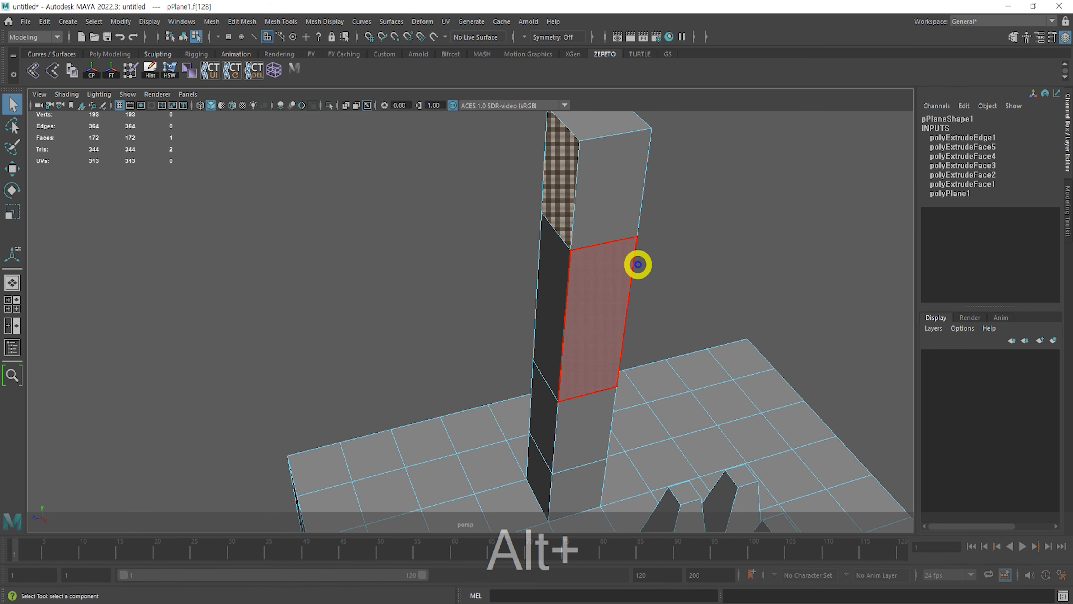
alt+middle_drag(638, 264, 580, 358)
key(w)
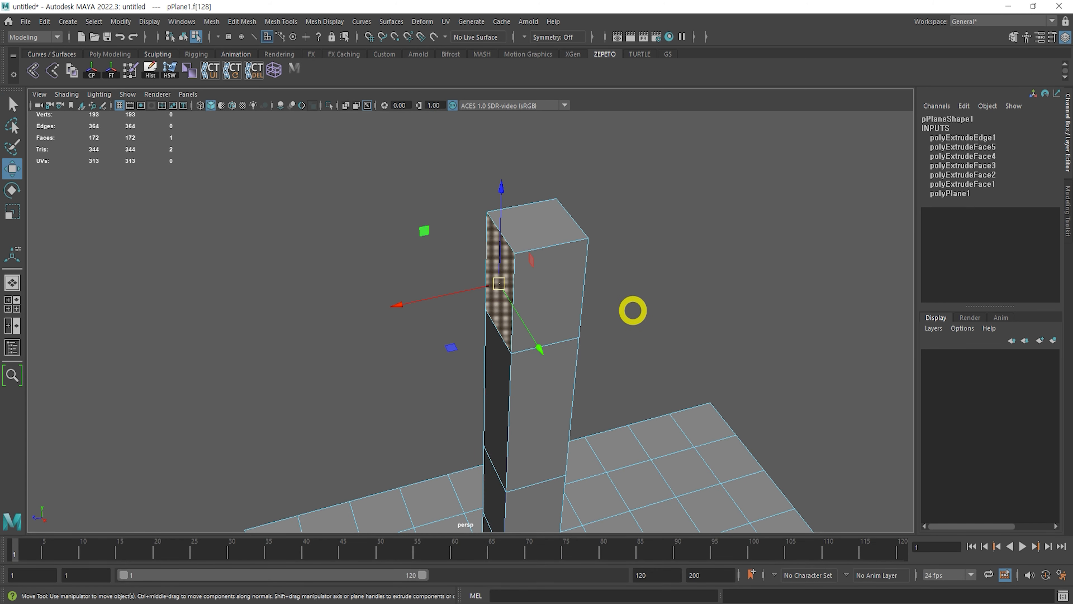
shift+drag(469, 291, 223, 328)
alt+shift+drag(592, 319, 390, 305)
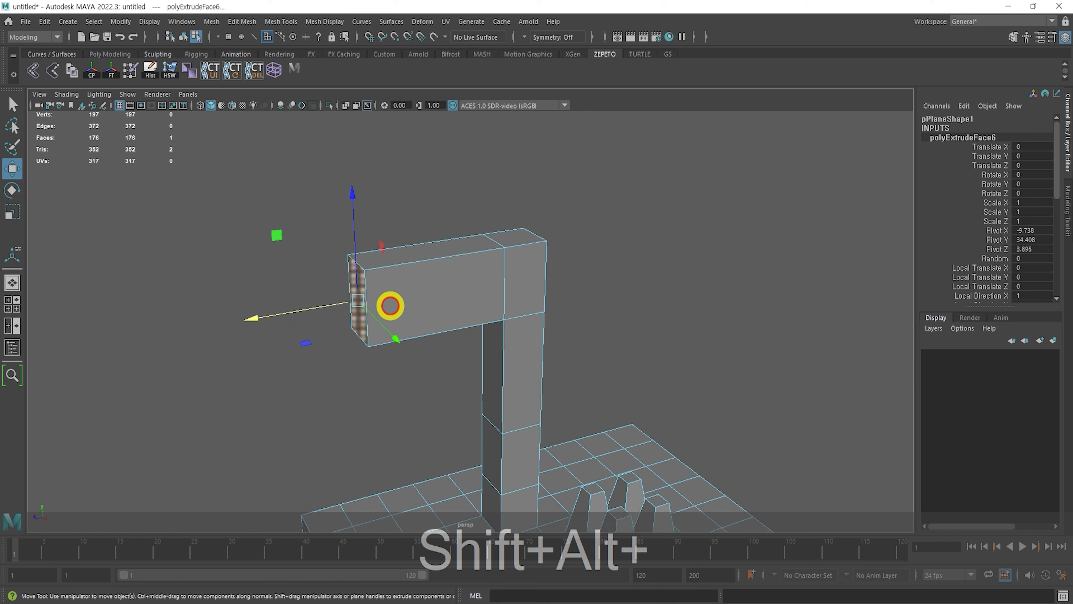
Extrude the outer side face of the column's top segment by a very slight amount with the Move tool
drag(356, 249, 359, 171)
key(ctrl+z)
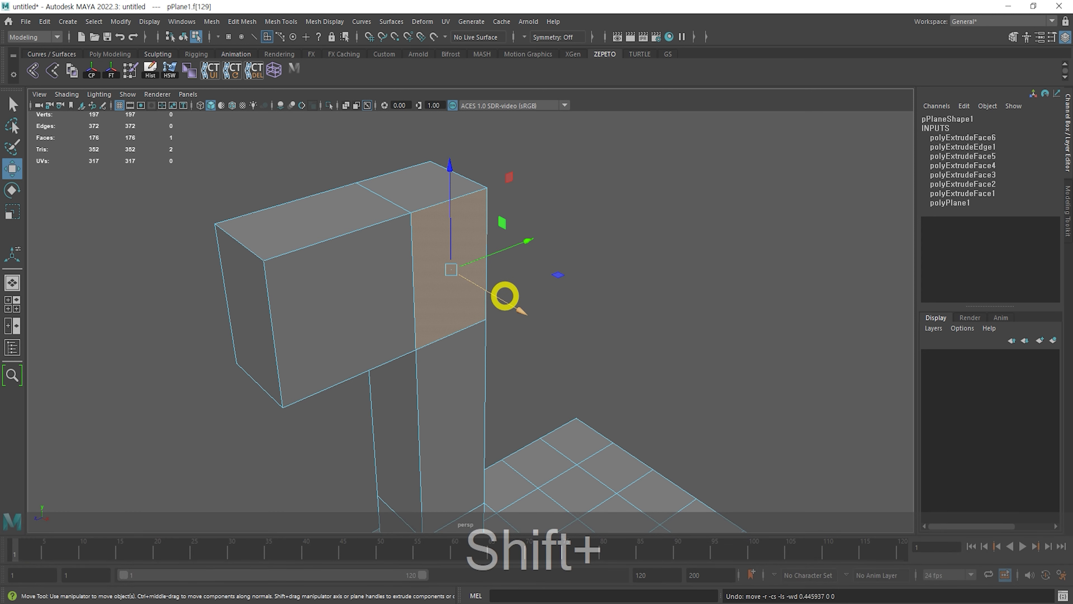
shift+drag(506, 296, 505, 300)
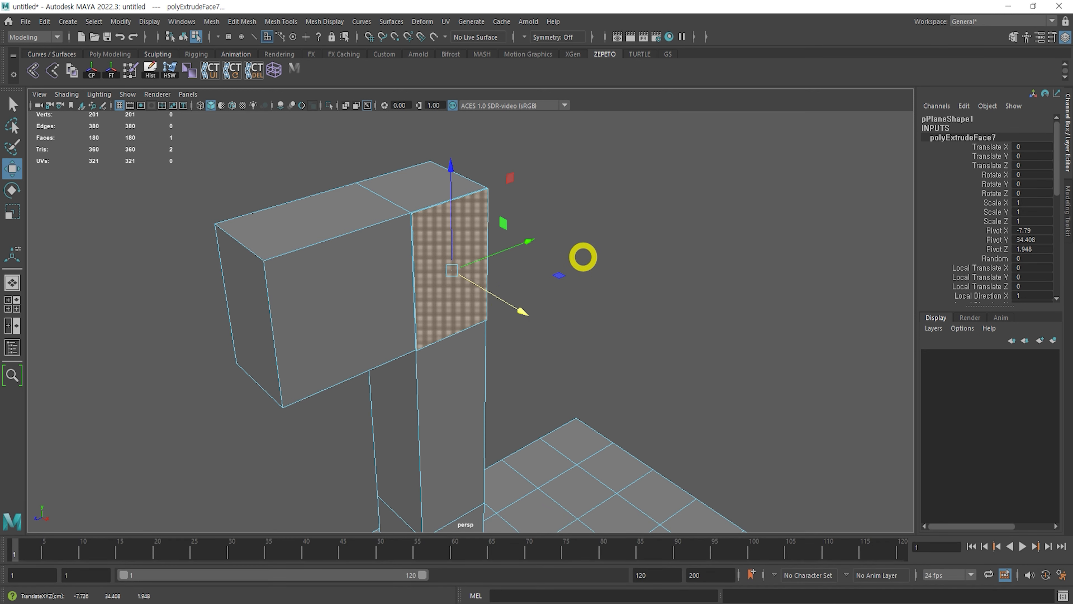
Examine the barely extruded side face and its thin border faces up close from several angles
alt+middle_drag(443, 254, 468, 273)
alt+right_drag(468, 273, 664, 331)
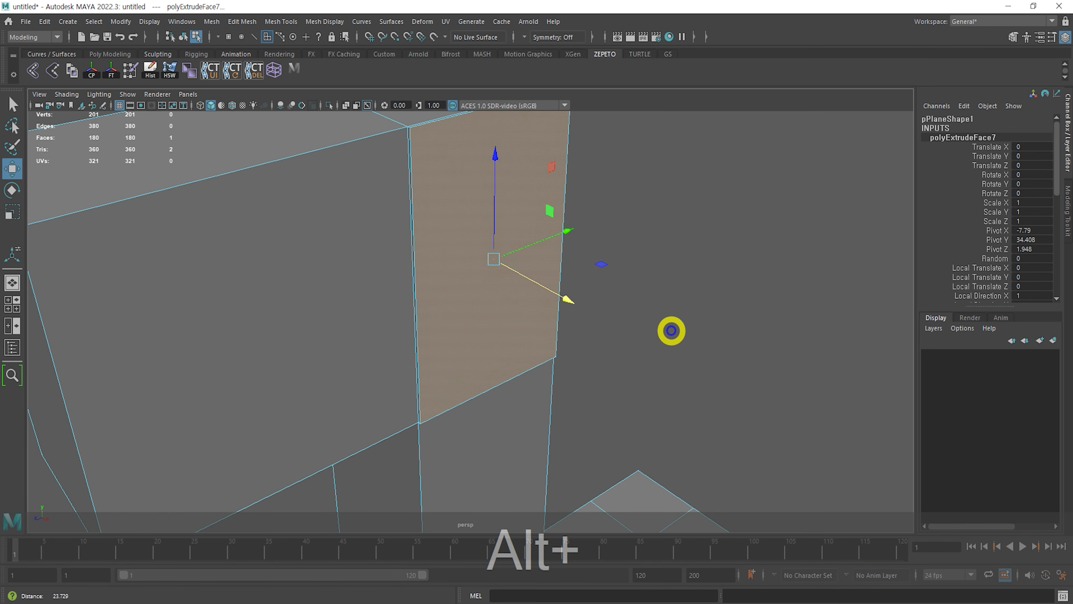
alt+middle_drag(665, 331, 638, 368)
click(611, 289)
alt+drag(611, 289, 551, 312)
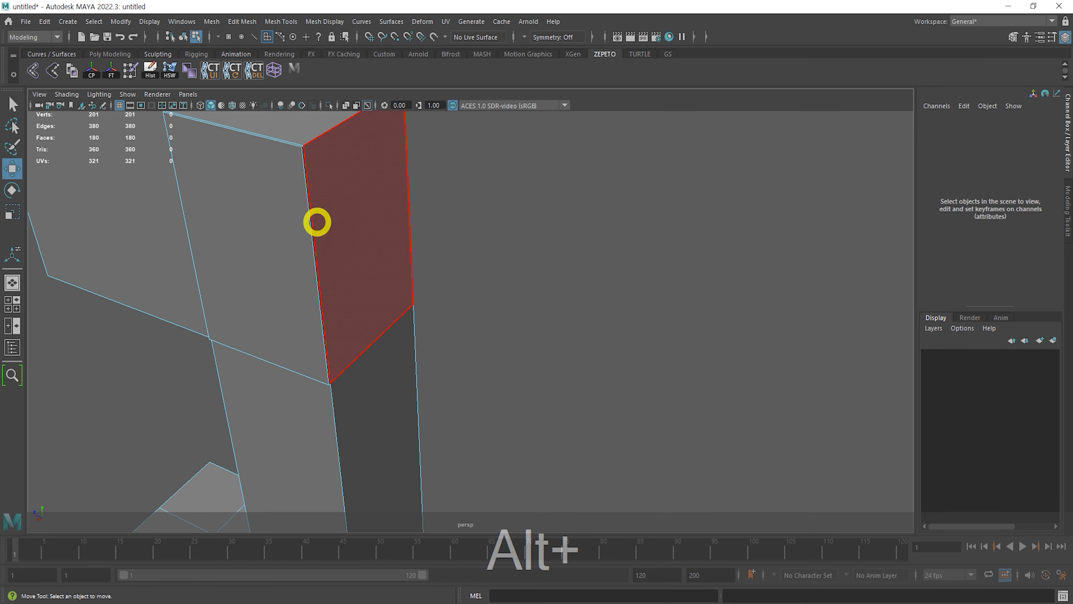
click(335, 217)
alt+drag(412, 220, 431, 268)
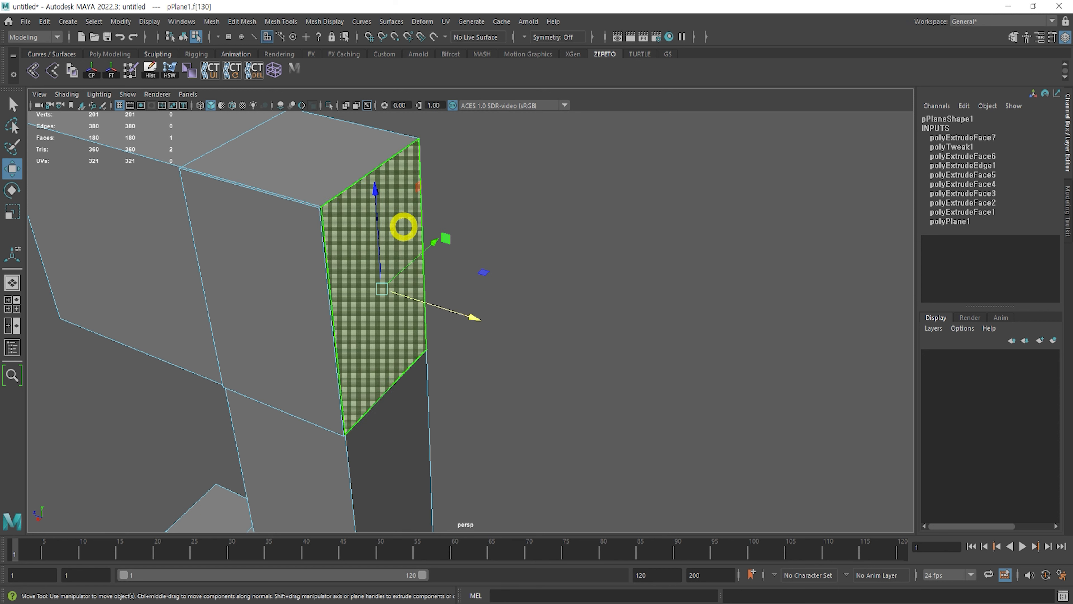
shift+right_click(407, 242)
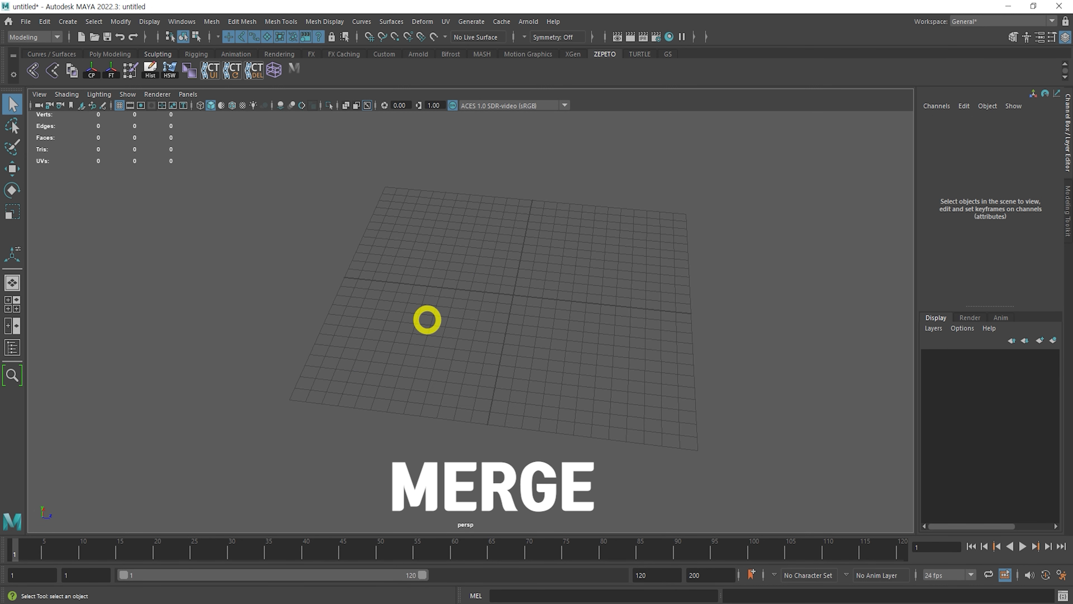
alt+middle_drag(622, 290, 450, 306)
alt+drag(450, 306, 459, 312)
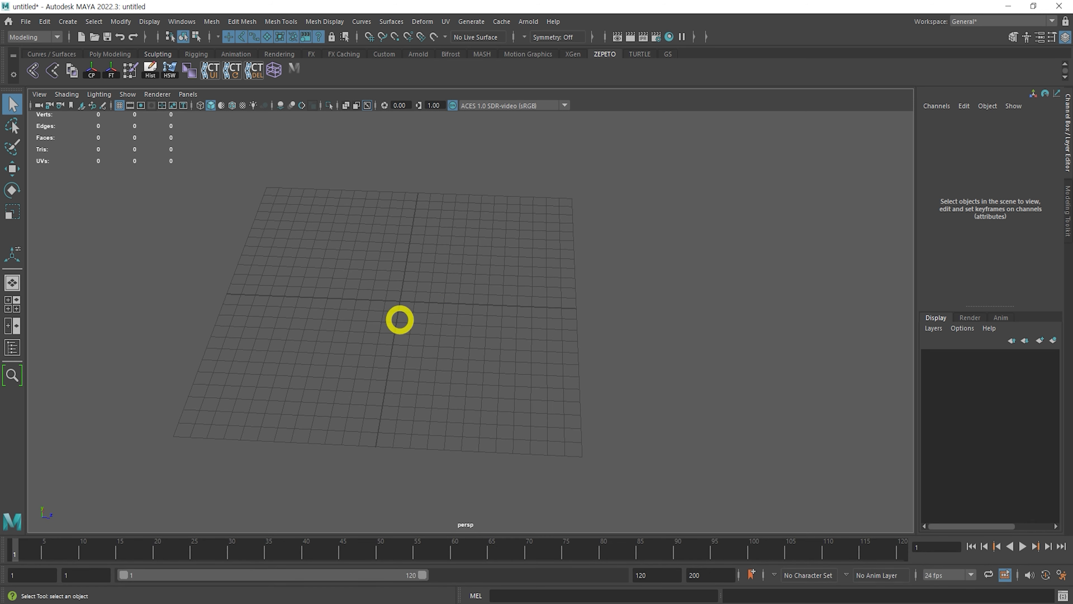
alt+middle_drag(431, 293, 450, 297)
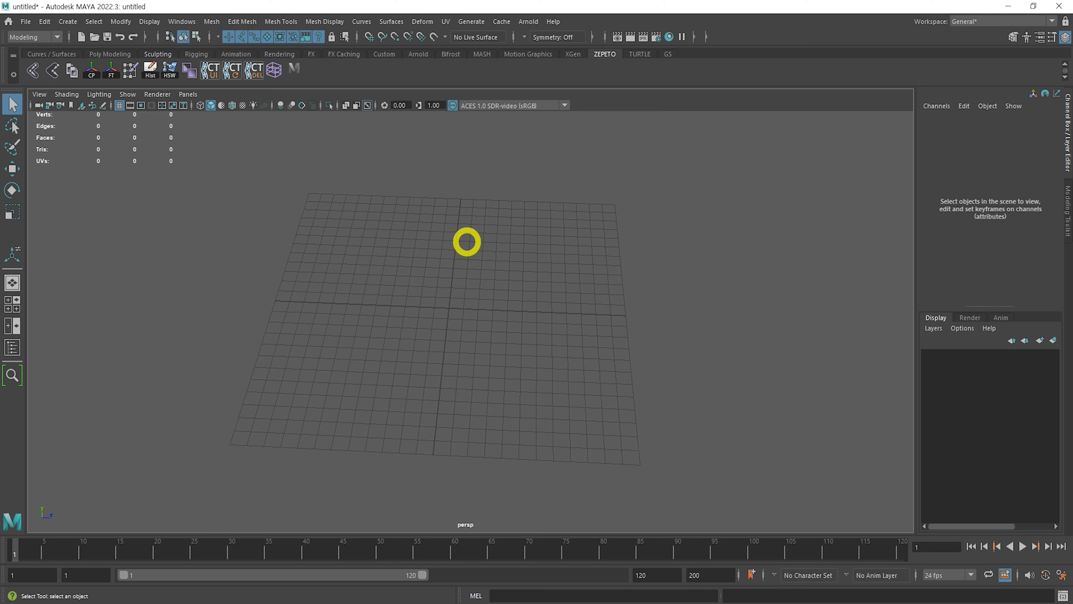
click(458, 251)
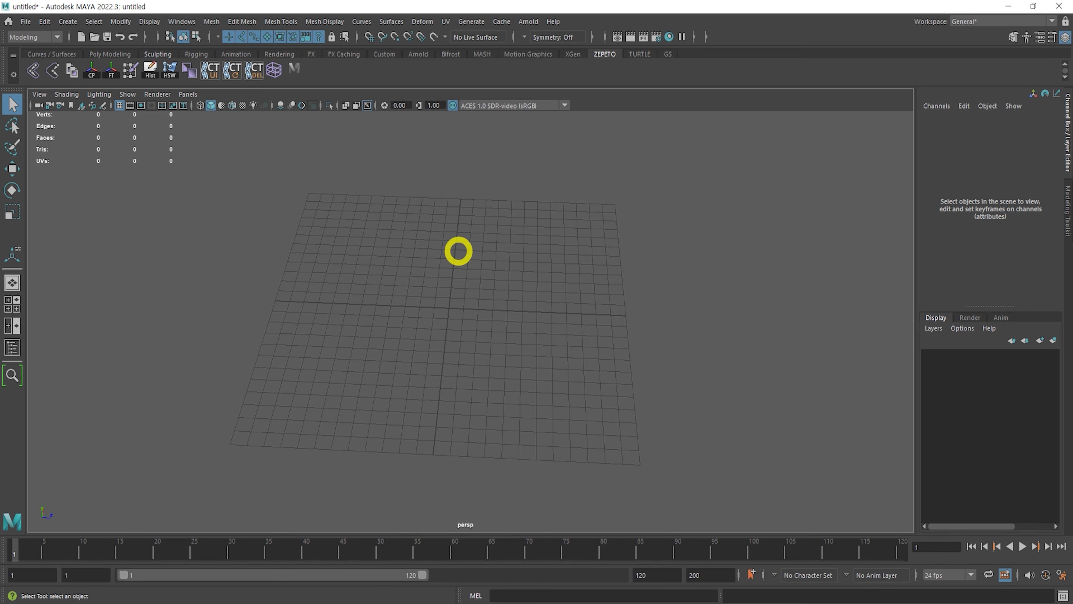
Create a polygon plane, scale it uniformly to about 29.985 and raise it to a Translate Y of about 3.603
key(space)
shift+right_drag(483, 245, 434, 225)
key(alt+r)
drag(415, 319, 866, 382)
alt+right_drag(473, 324, 407, 317)
alt+drag(408, 317, 435, 315)
key(w)
drag(446, 254, 445, 237)
key(q)
Switch the plane to vertex selection and select two neighbouring vertices near its middle
alt+right_drag(449, 231, 501, 208)
alt+drag(501, 208, 458, 338)
right_drag(502, 304, 360, 300)
key(4)
drag(433, 259, 526, 344)
alt+drag(550, 324, 527, 345)
drag(446, 254, 532, 288)
drag(434, 289, 538, 340)
alt+middle_drag(508, 305, 467, 324)
key(4)
key(5)
Merge the two selected vertices with Merge Vertices To Center and undo that merge
shift+right_click(459, 320)
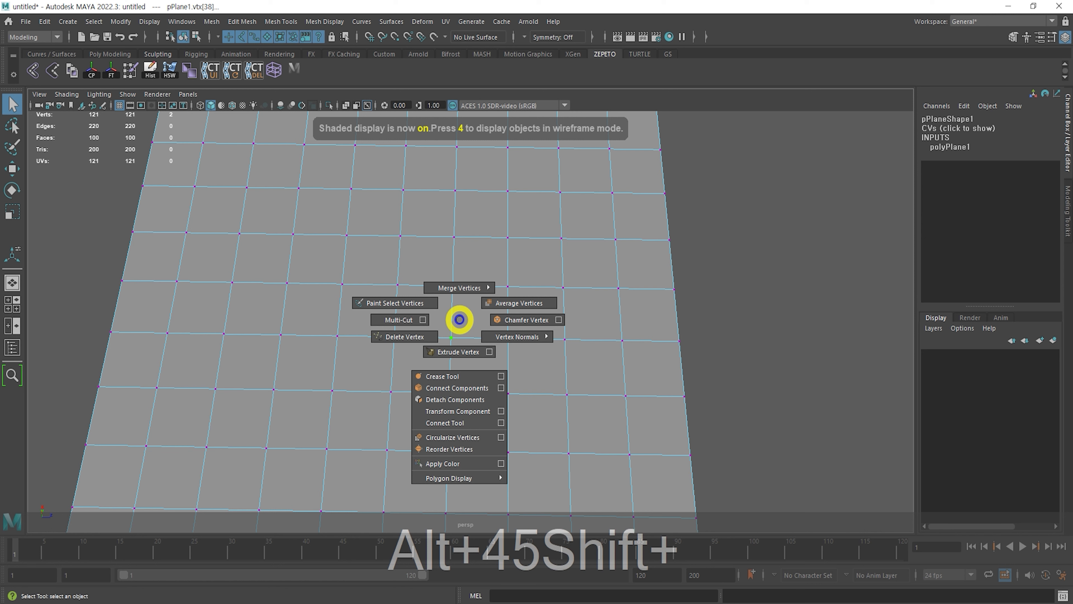
alt+right_drag(445, 321, 568, 335)
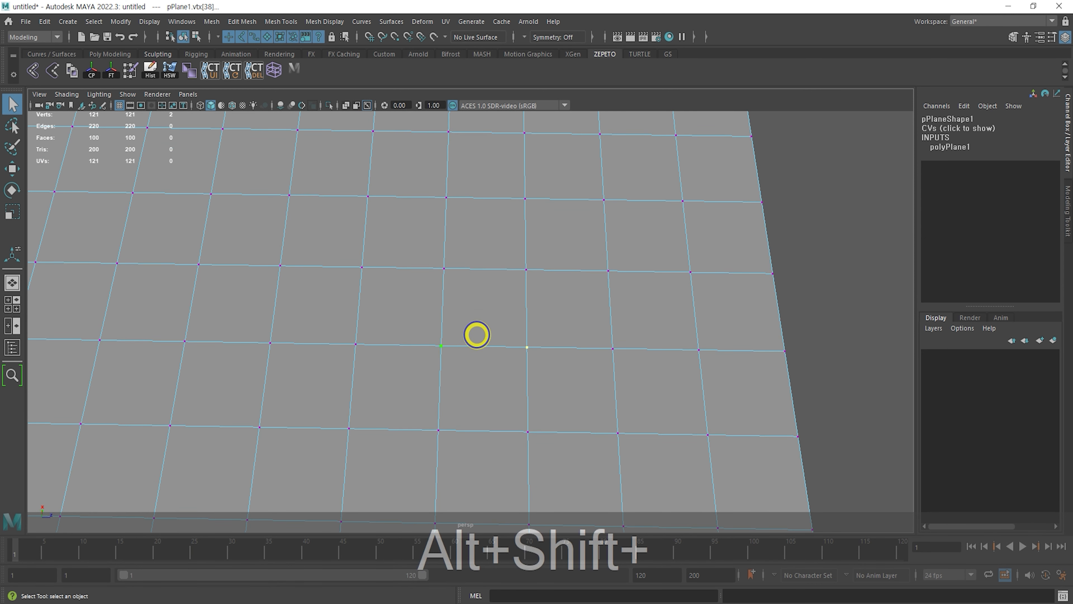
shift+right_click(476, 334)
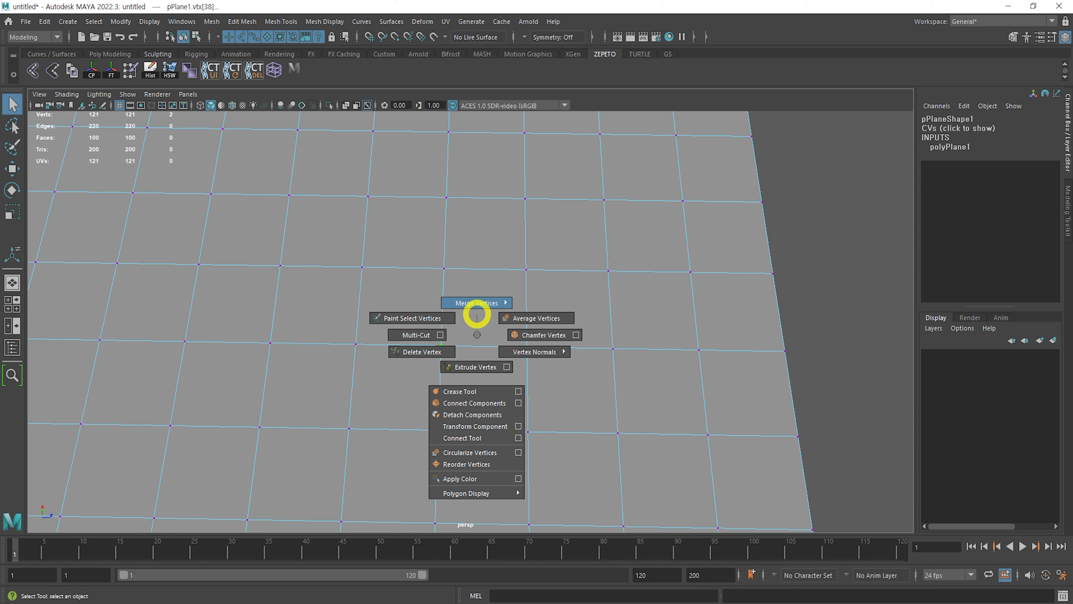
mouse_move(477, 306)
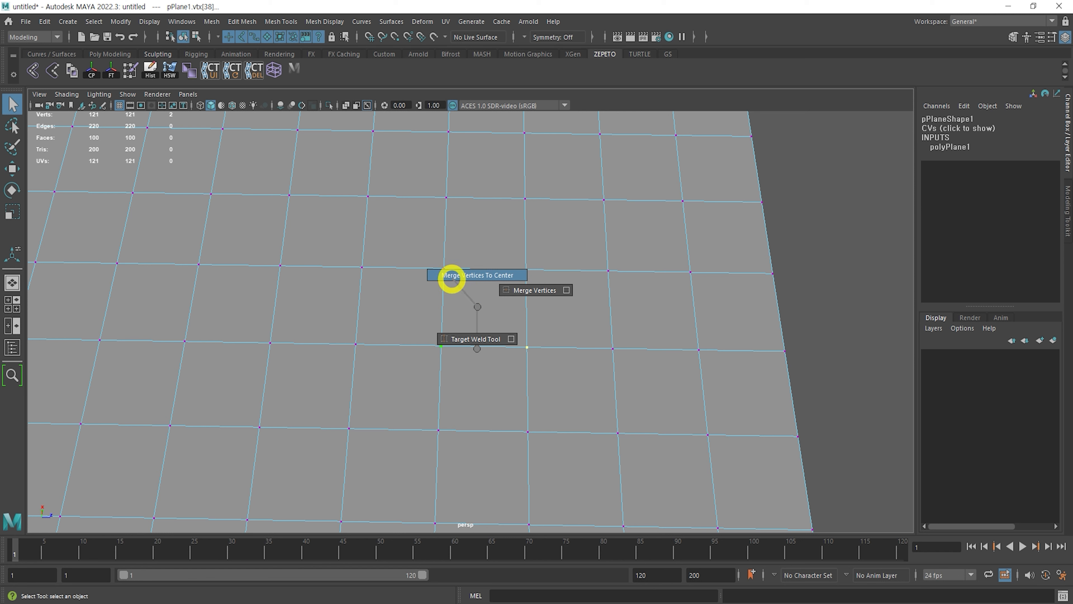
shift+right_drag(466, 277, 469, 275)
alt+drag(549, 297, 574, 320)
key(alt+z)
alt+drag(505, 347, 422, 311)
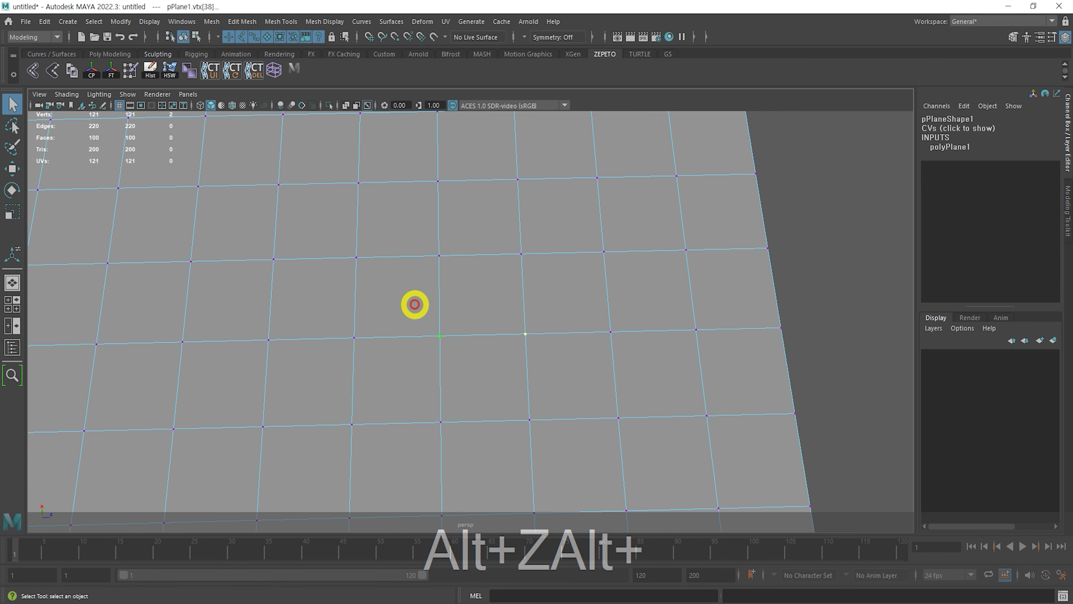
key(F11)
mouse_move(450, 356)
mouse_down()
mouse_move(446, 338)
mouse_move(442, 347)
mouse_up()
mouse_move(518, 345)
mouse_down()
mouse_move(534, 320)
mouse_move(536, 339)
mouse_up()
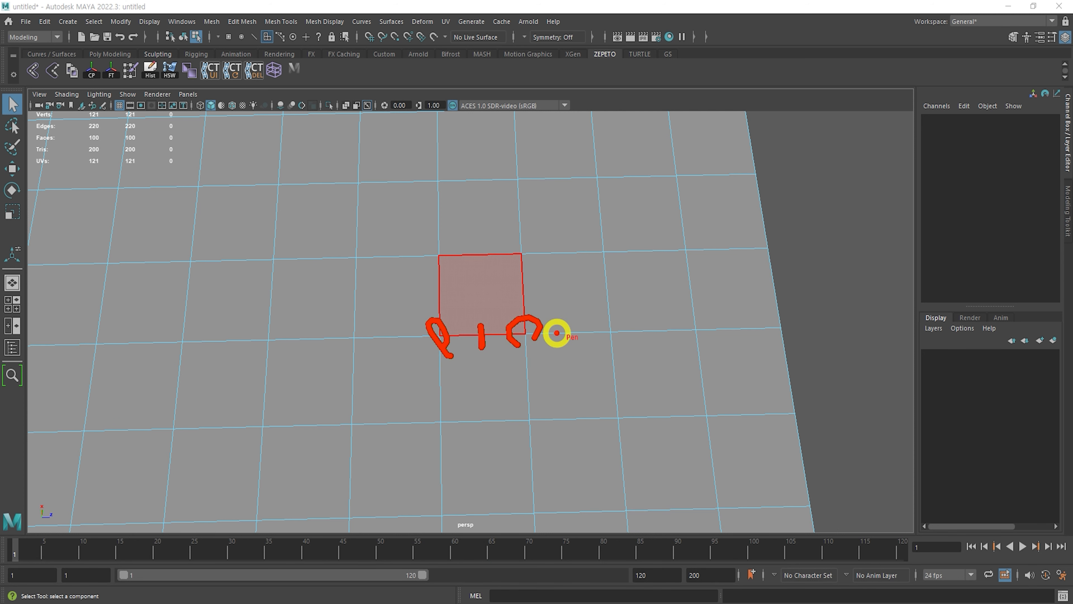
Return to vertex selection and merge two neighbouring vertices on one grid line to their center
key(F11)
key(F9)
click(525, 333)
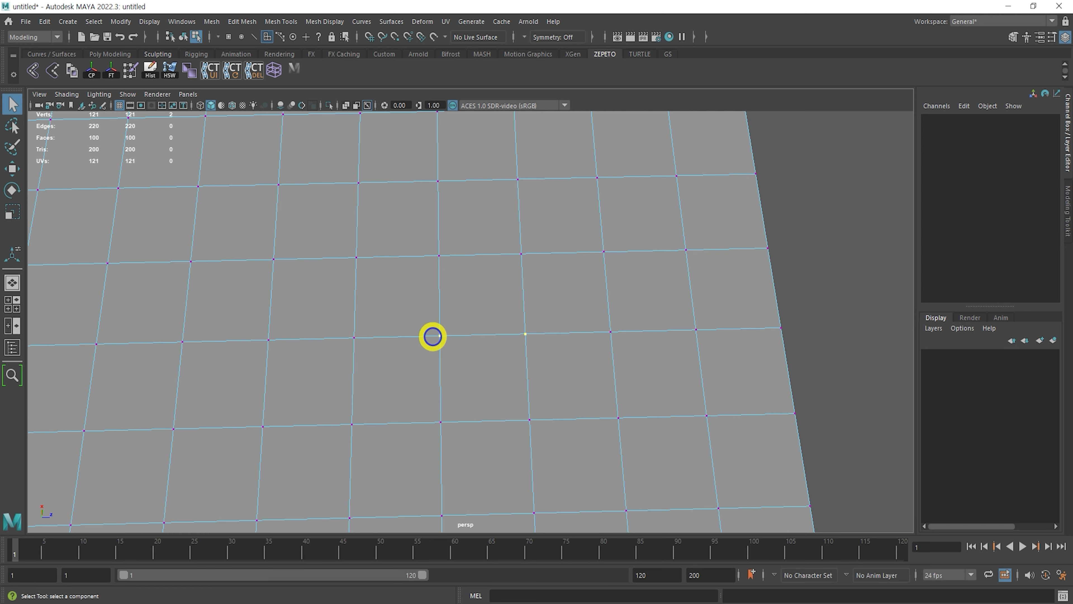
click(432, 337)
shift+right_drag(527, 330, 526, 253)
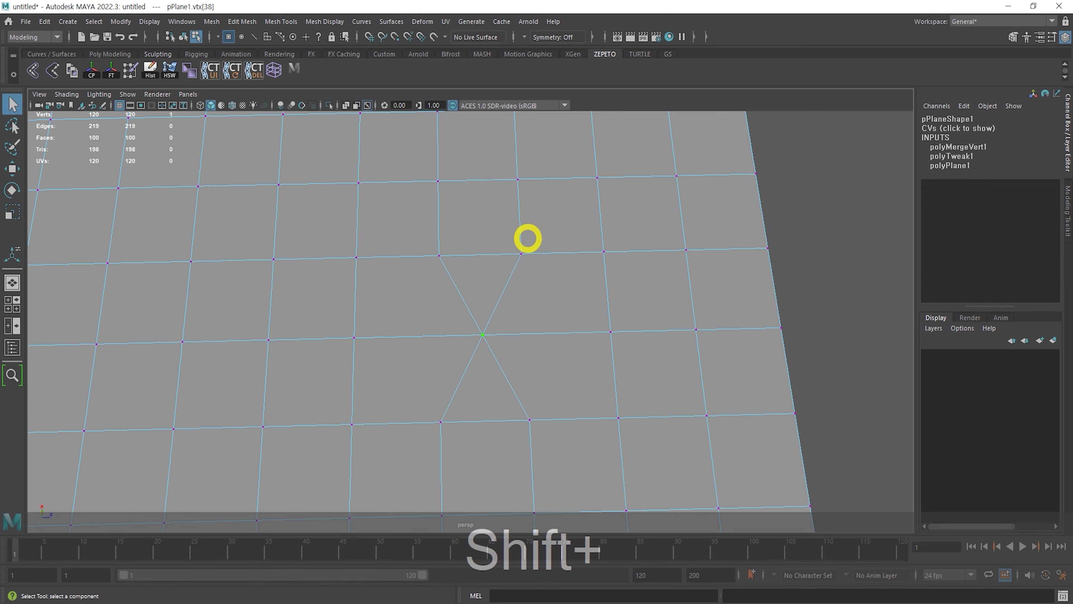
Repeat Merge Vertices To Center on three further groups of vertices around the first merged vertex
drag(399, 227, 616, 287)
key(g)
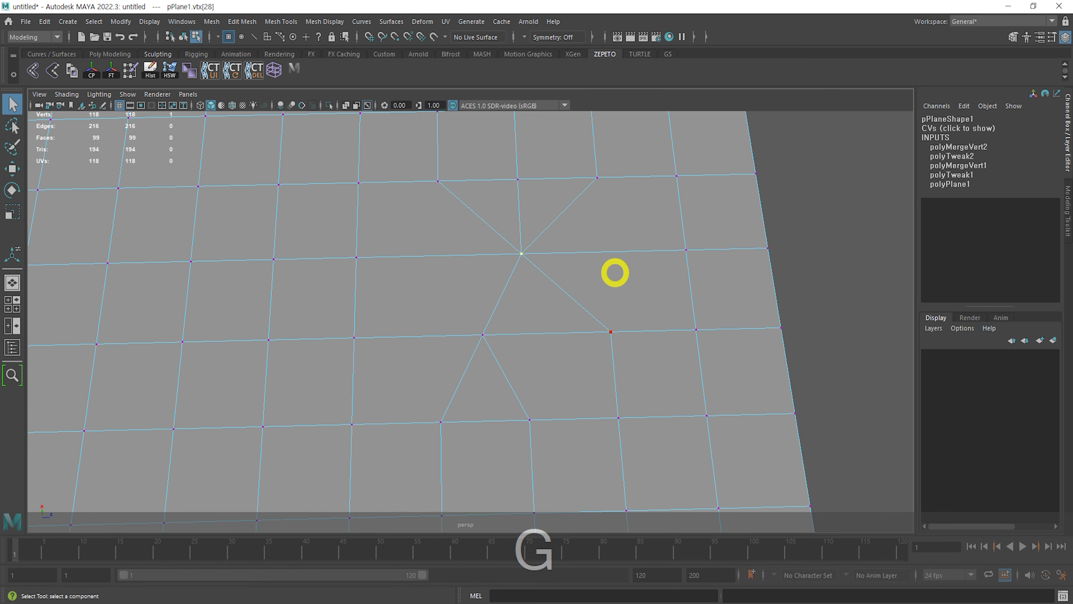
alt+middle_drag(565, 193, 552, 282)
drag(374, 245, 696, 366)
key(g)
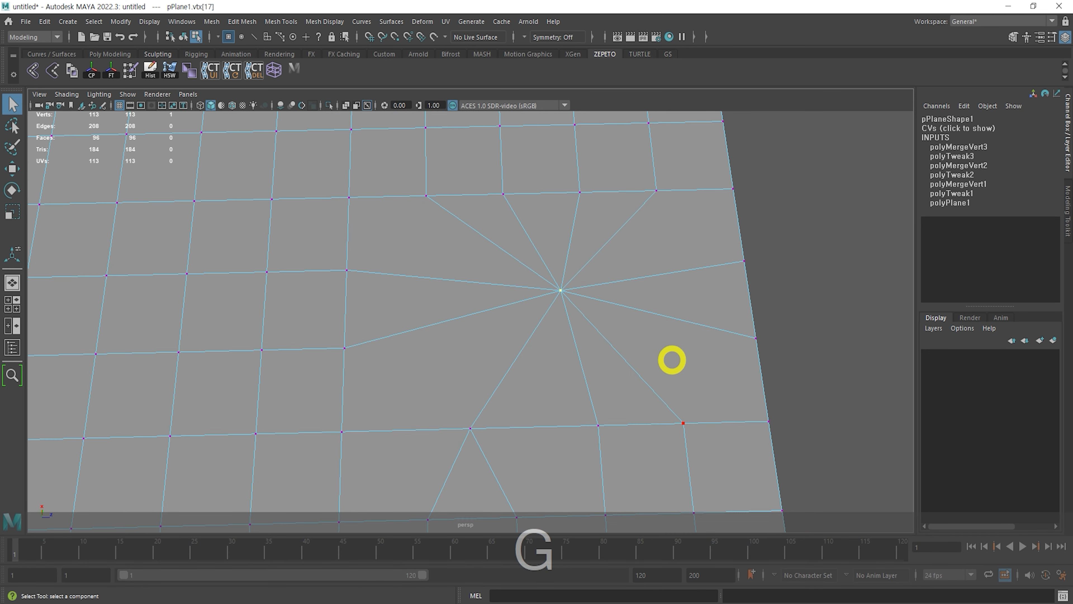
drag(195, 235, 393, 359)
shift+drag(146, 256, 216, 368)
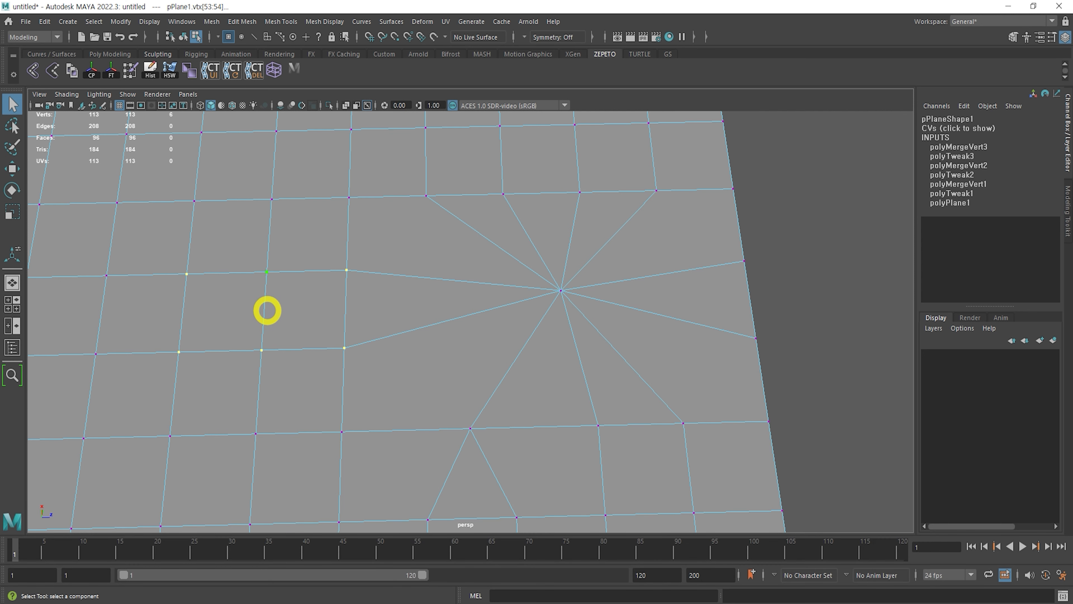
key(g)
alt+middle_drag(256, 316, 470, 272)
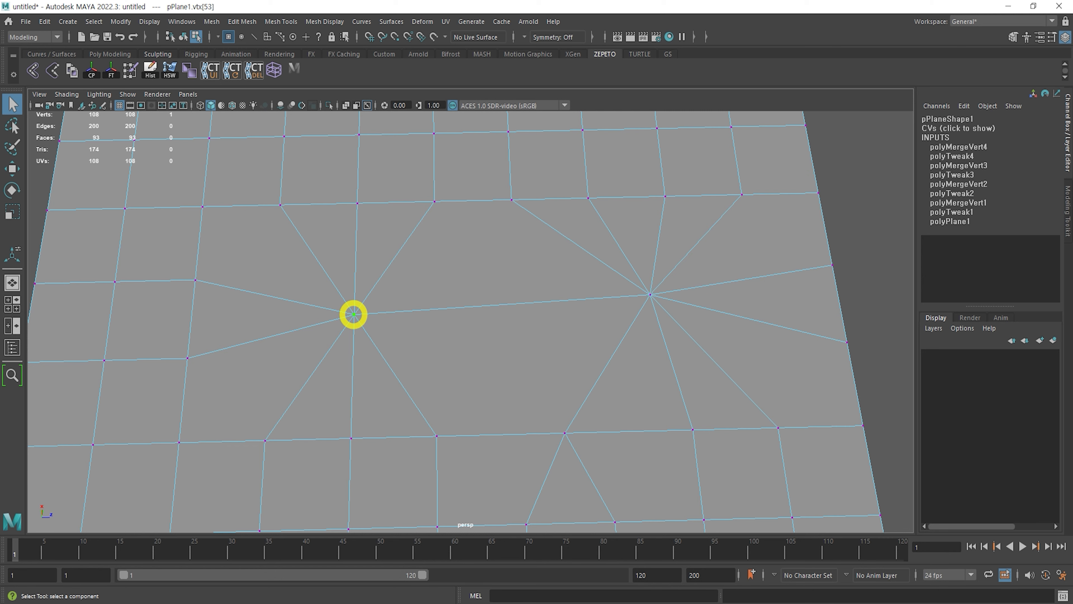
Undo all the vertex merges on the plane
alt+right_drag(577, 323, 321, 319)
key(alt+z)
key(alt+z)
key(alt+z)
key(alt+z)
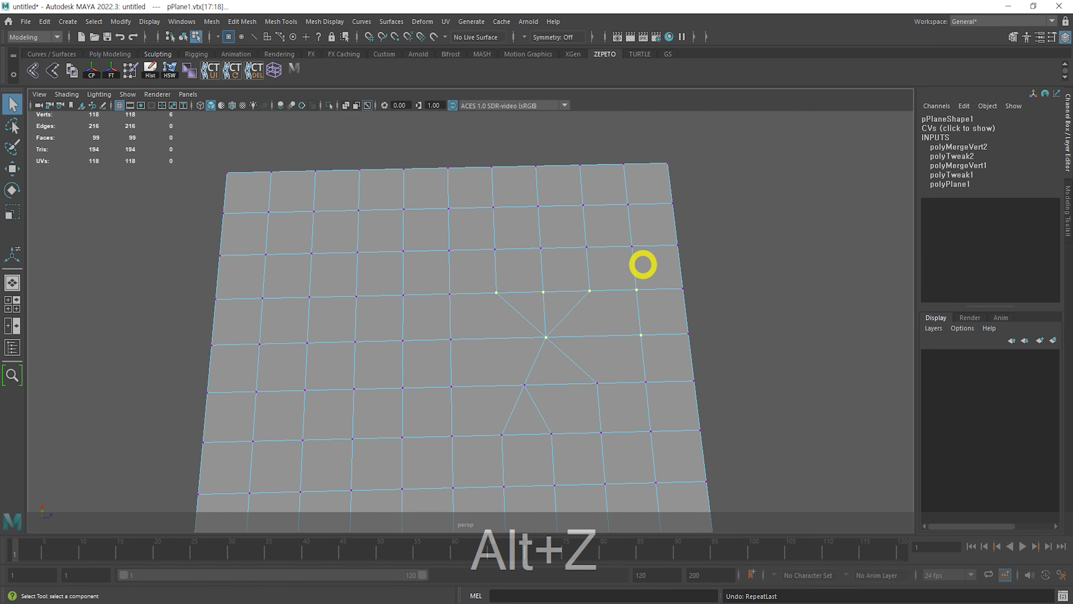
key(alt+z)
key(alt+z)
Apply the threshold-based Merge Vertices operation to two adjacent vertices in the plane's upper half
alt+right_drag(577, 289, 595, 386)
alt+right_drag(594, 386, 599, 405)
shift+right_drag(479, 284, 484, 228)
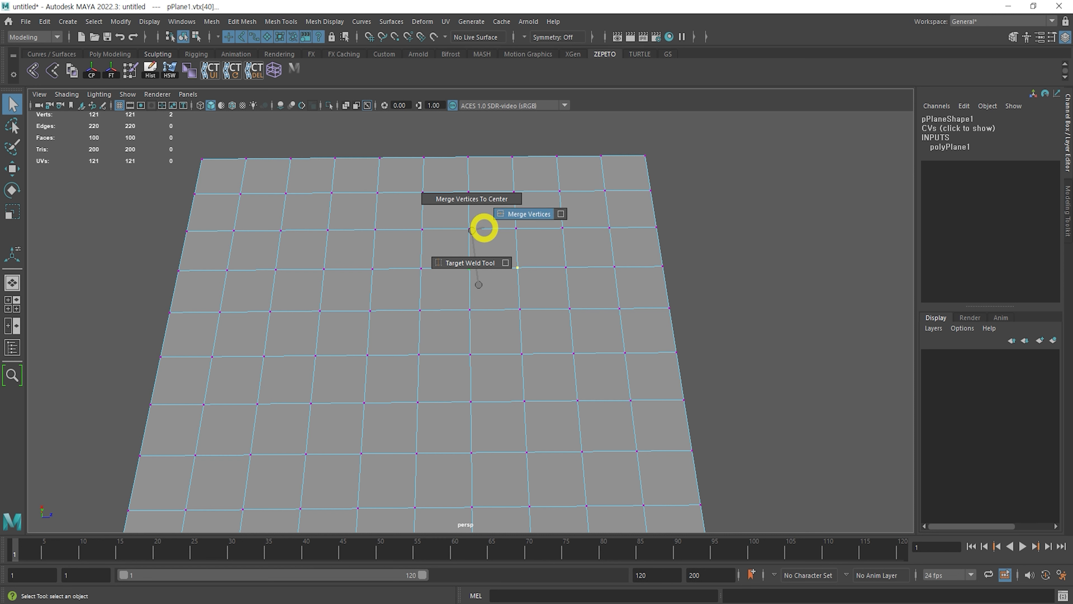
shift+right_drag(503, 222, 509, 216)
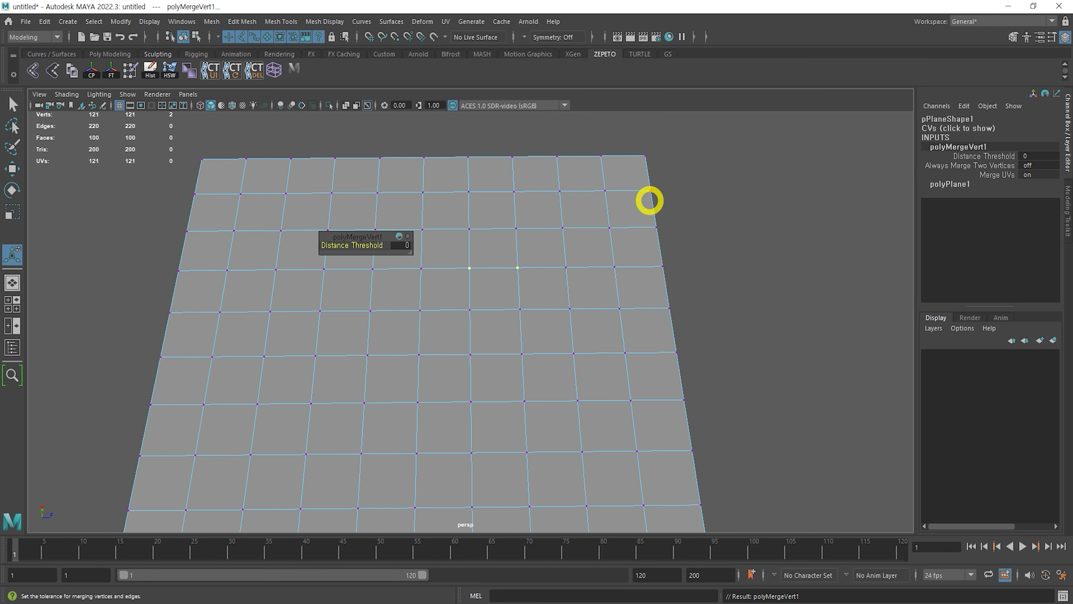
alt+drag(641, 205, 687, 288)
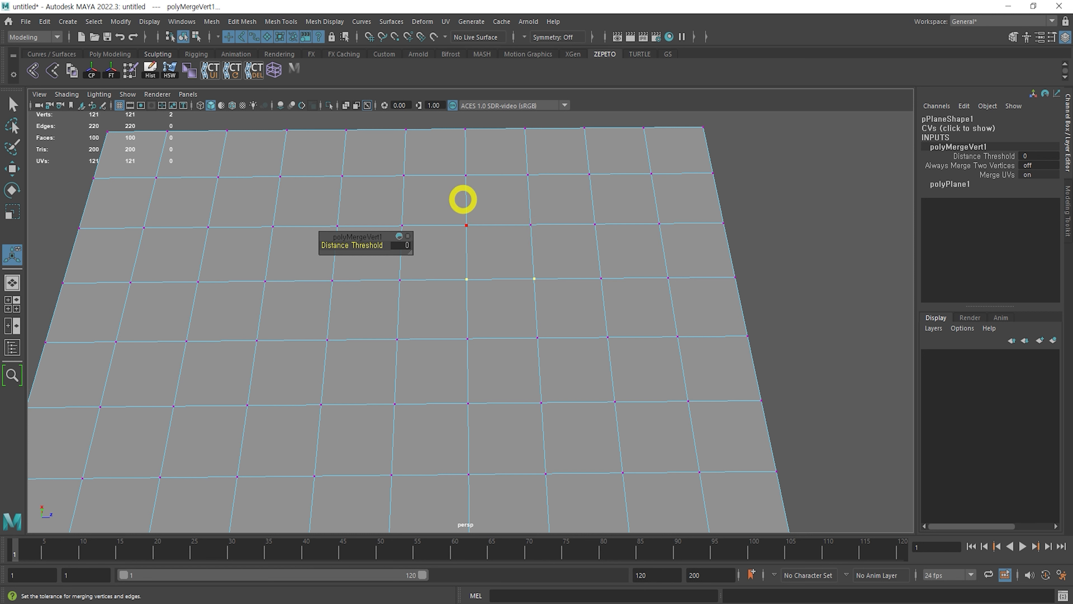
Set the vertex merge's Distance Threshold to 0.1 and undo the merge
drag(357, 235, 568, 221)
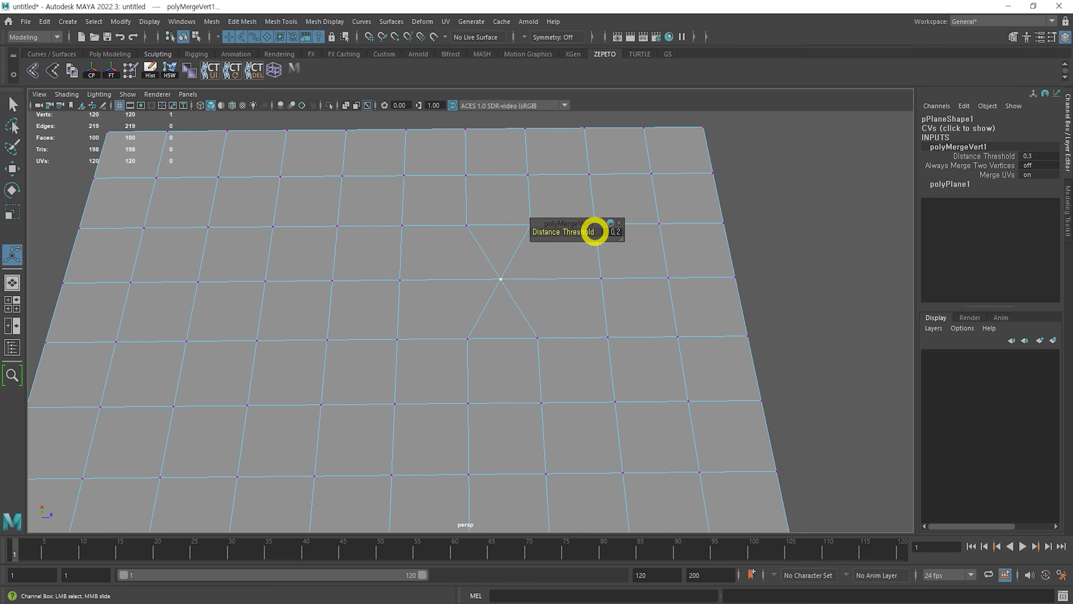
drag(595, 232, 593, 231)
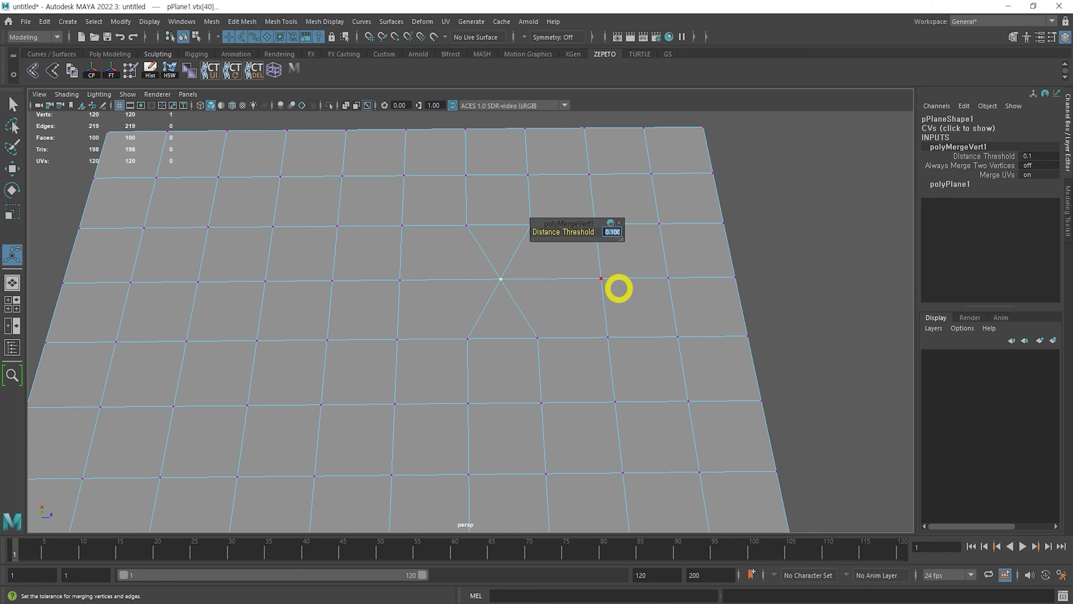
alt+middle_drag(525, 315, 482, 336)
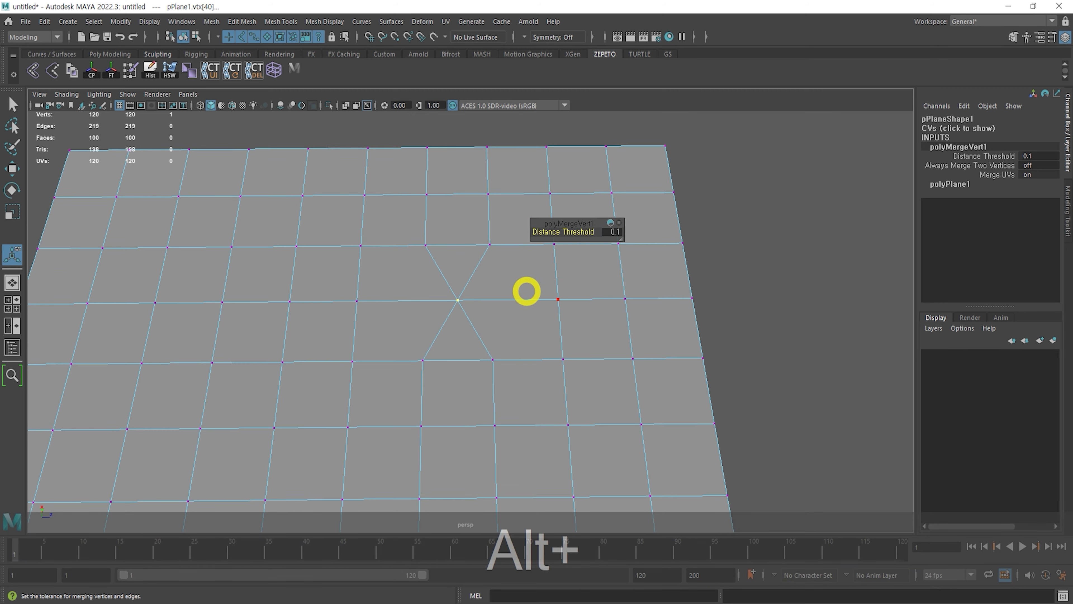
alt+right_drag(476, 288, 595, 329)
alt+middle_drag(496, 304, 479, 327)
alt+right_drag(444, 317, 524, 357)
key(z)
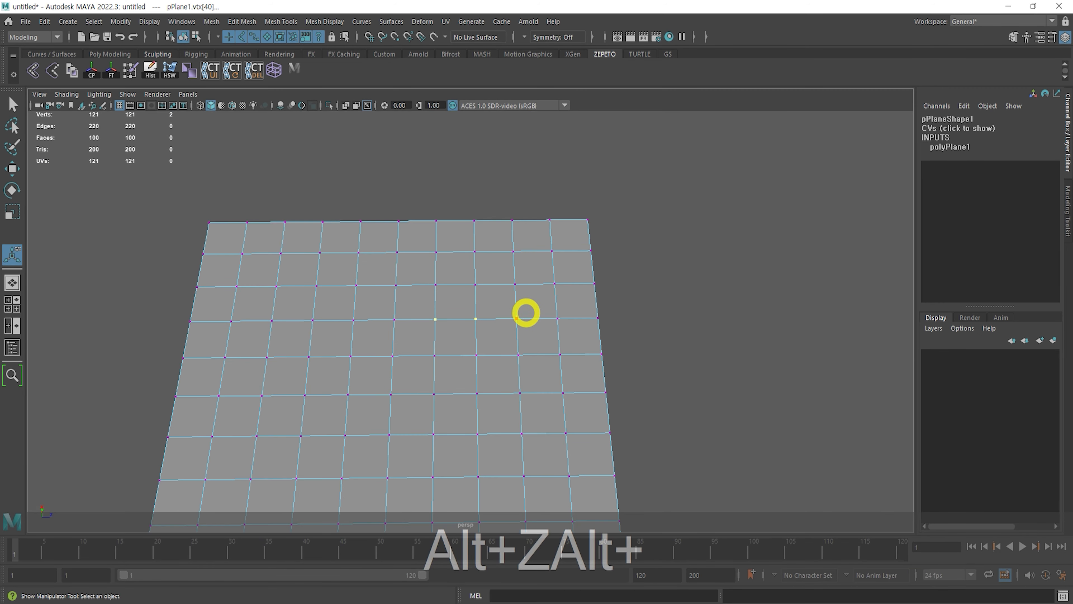
Duplicate the whole plane and move the copy beside the original to a Translate Z of about 30.156
key(F8)
click(611, 302)
click(531, 295)
key(ctrl+d)
alt+middle_drag(592, 326, 467, 235)
key(w)
shift+middle_drag(231, 325, 642, 286)
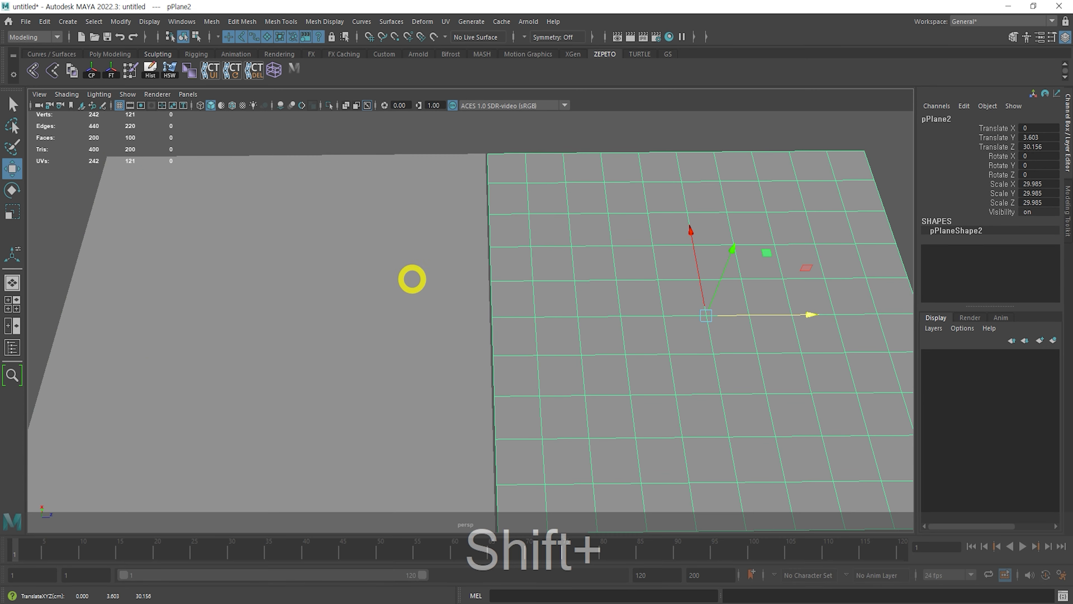
Combine the two adjoining planes into a single mesh
shift+click(385, 277)
key(shift+q)
click(212, 21)
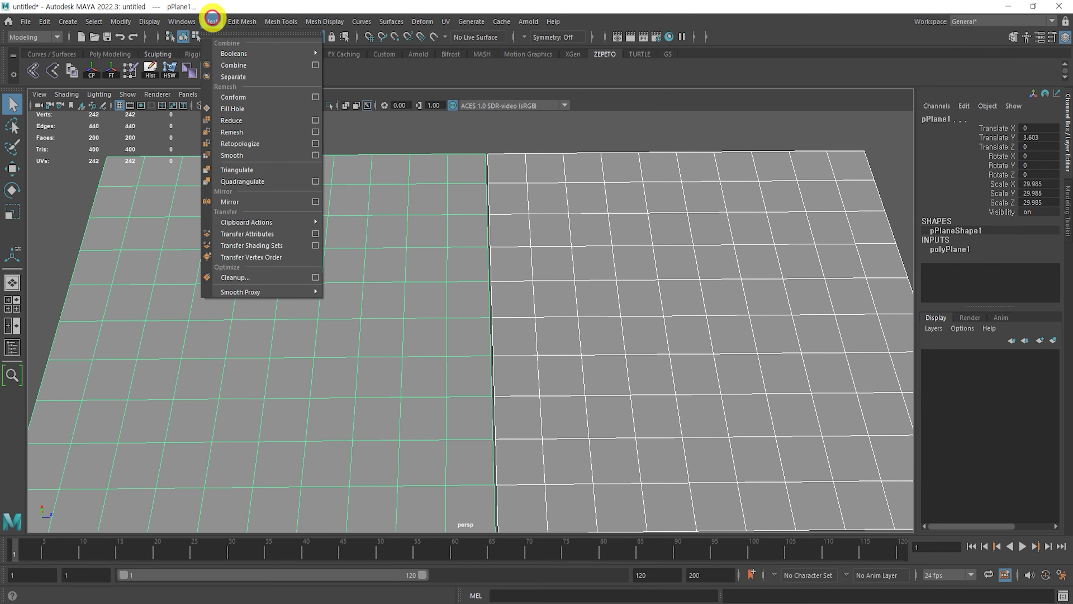
click(264, 65)
Move the topmost seam edge of the second plane against the neighbouring plane's border
alt+middle_drag(573, 245, 339, 240)
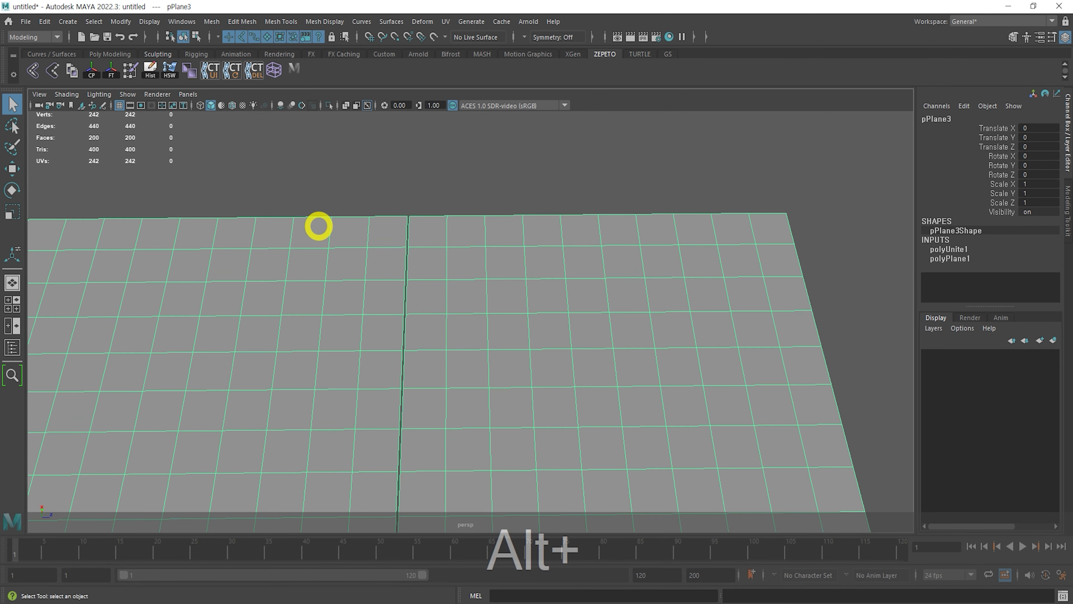
click(387, 180)
alt+right_drag(444, 254, 616, 270)
click(307, 275)
alt+drag(306, 275, 583, 415)
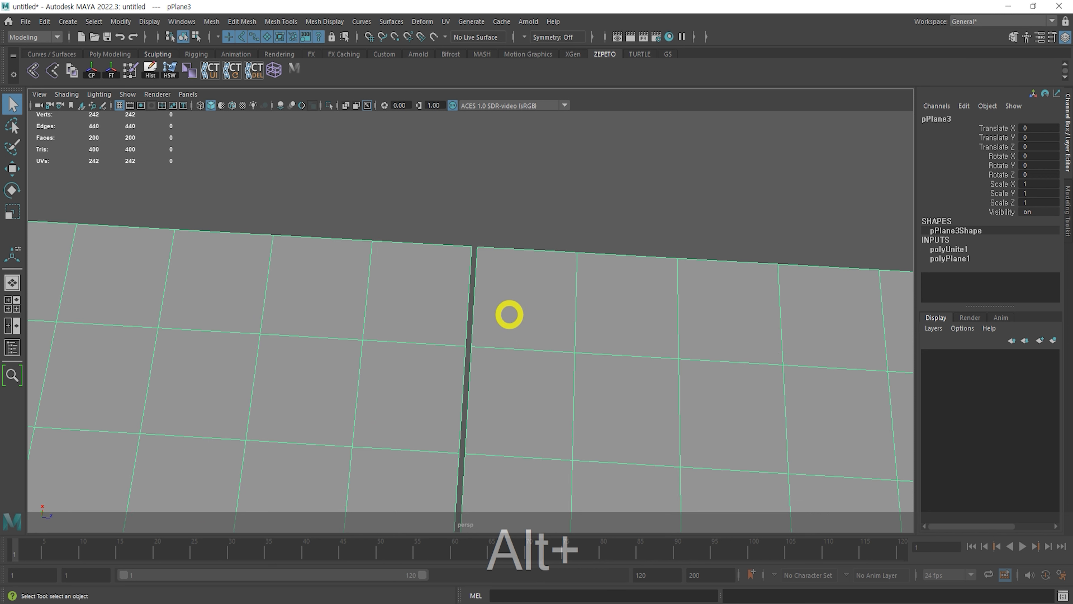
right_drag(507, 360, 503, 343)
click(510, 220)
click(483, 286)
key(w)
shift+middle_drag(534, 300, 529, 301)
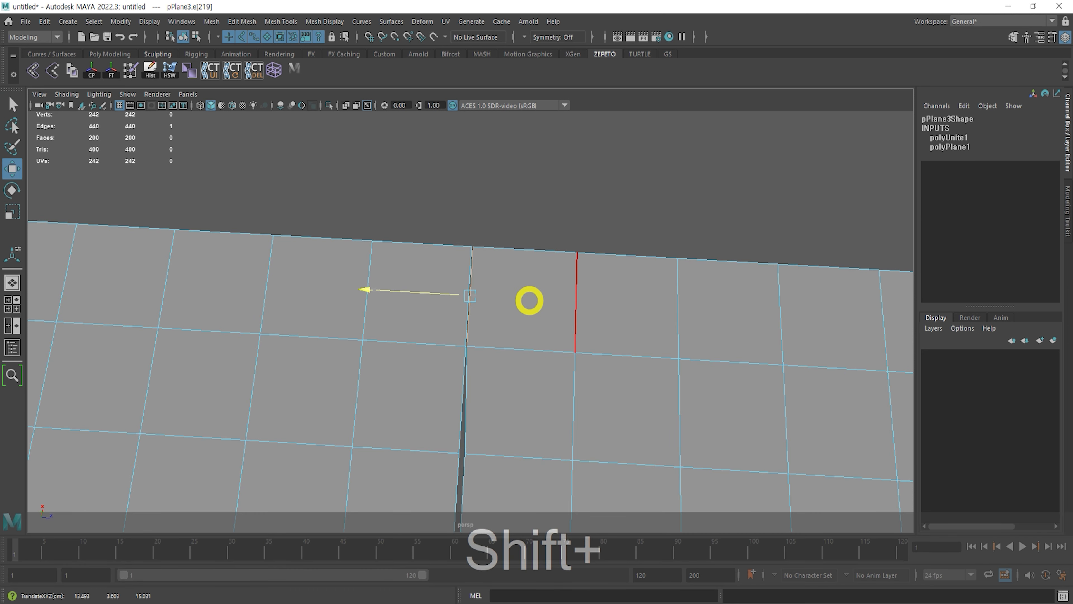
Close more of the gap by moving the next seam edges down the second plane against the first plane's border
key(q)
alt+drag(525, 306, 515, 347)
key(w)
click(484, 415)
key(q)
alt+drag(537, 421, 510, 209)
click(491, 412)
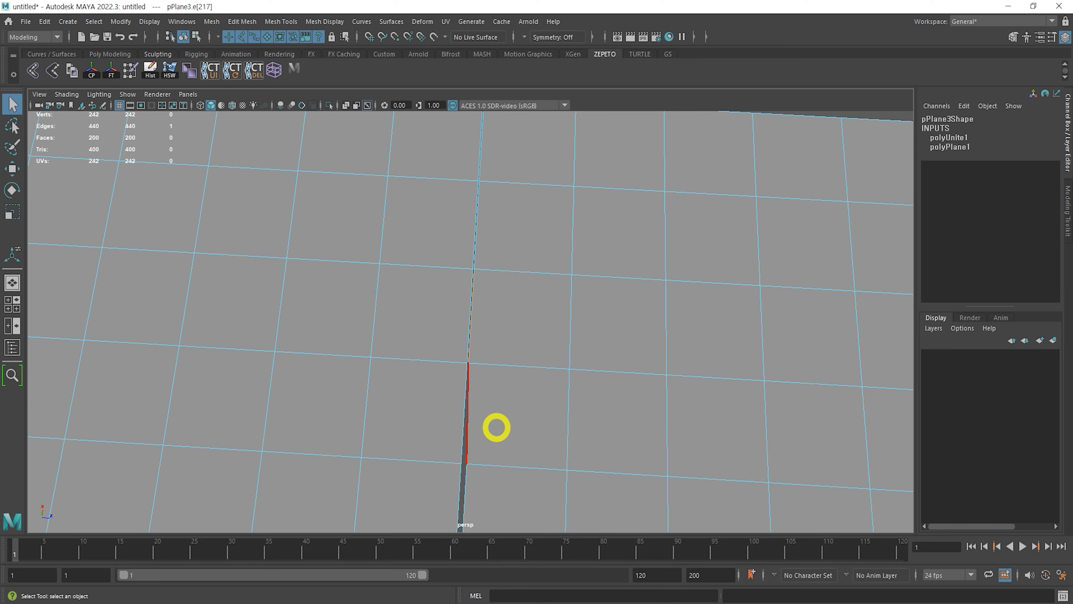
Select both columns of vertices along the full seam and apply Merge Vertices to them
alt+right_drag(491, 391, 453, 304)
alt+drag(436, 256, 444, 277)
drag(439, 216, 467, 482)
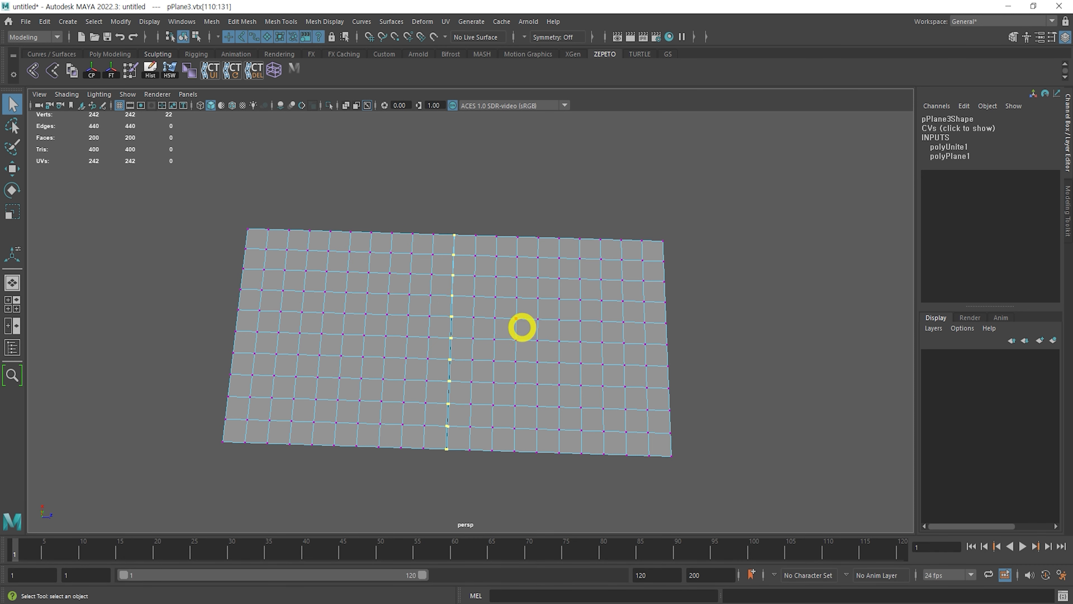
alt+right_drag(390, 317, 420, 216)
alt+middle_drag(468, 348, 484, 276)
key(z)
alt+middle_drag(468, 231, 472, 305)
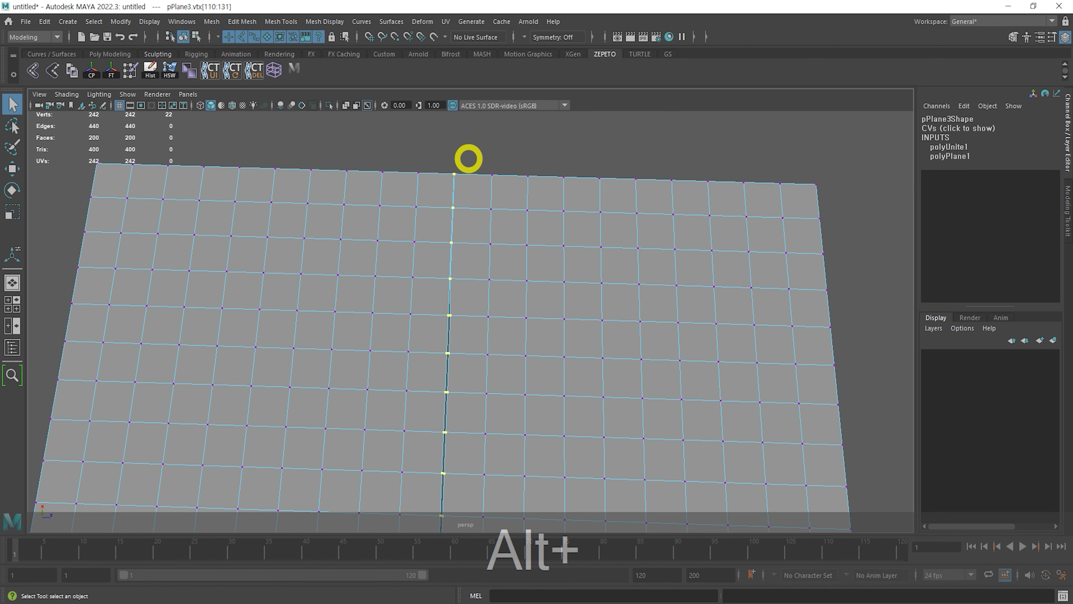
alt+drag(439, 241, 467, 240)
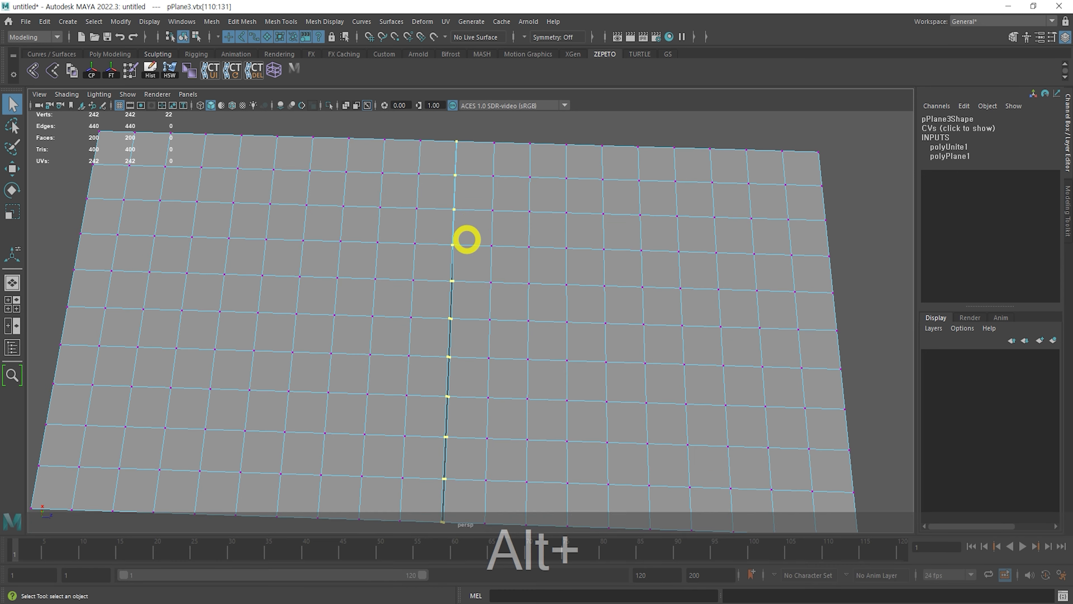
shift+right_drag(469, 228, 521, 171)
Set the seam merge's Distance Threshold to 0.5 and then raise it to 0.8
click(598, 233)
drag(598, 232, 600, 232)
alt+middle_drag(553, 364, 551, 287)
alt+drag(443, 323, 477, 350)
drag(603, 229, 592, 242)
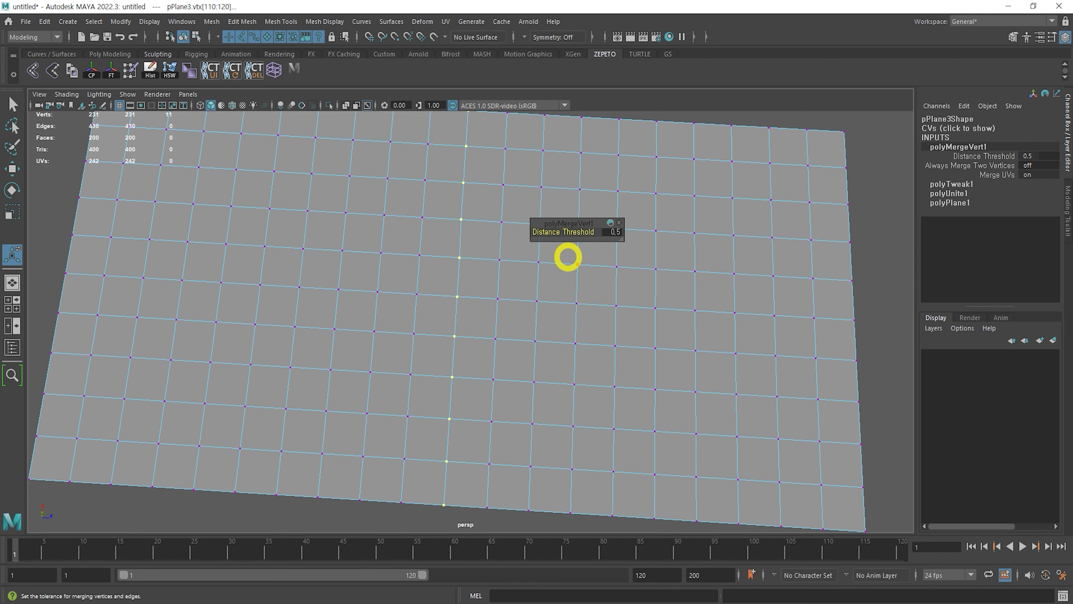
alt+right_drag(592, 242, 441, 309)
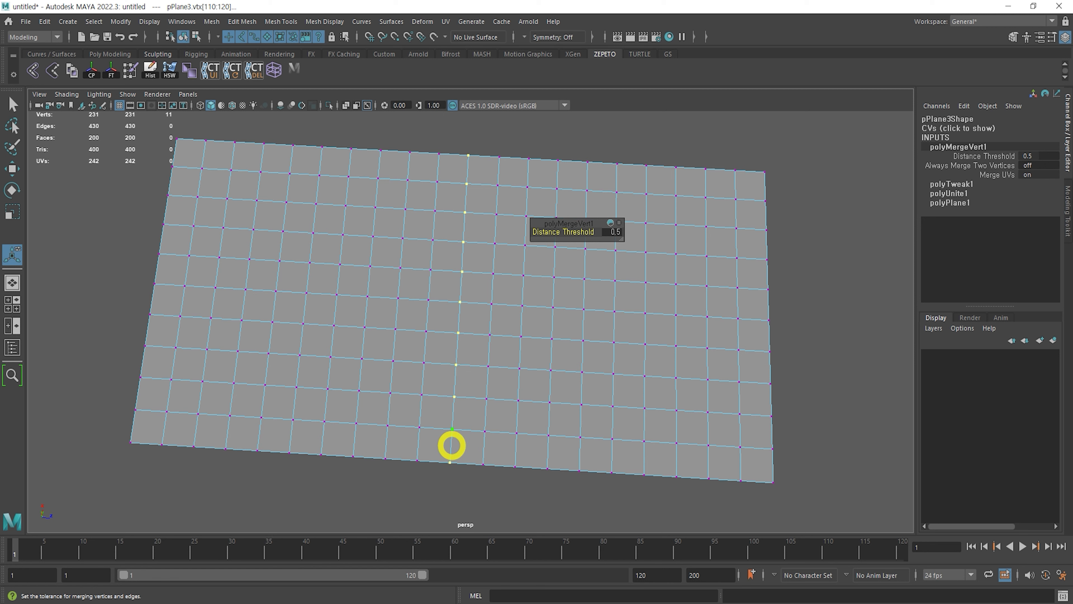
drag(582, 231, 586, 232)
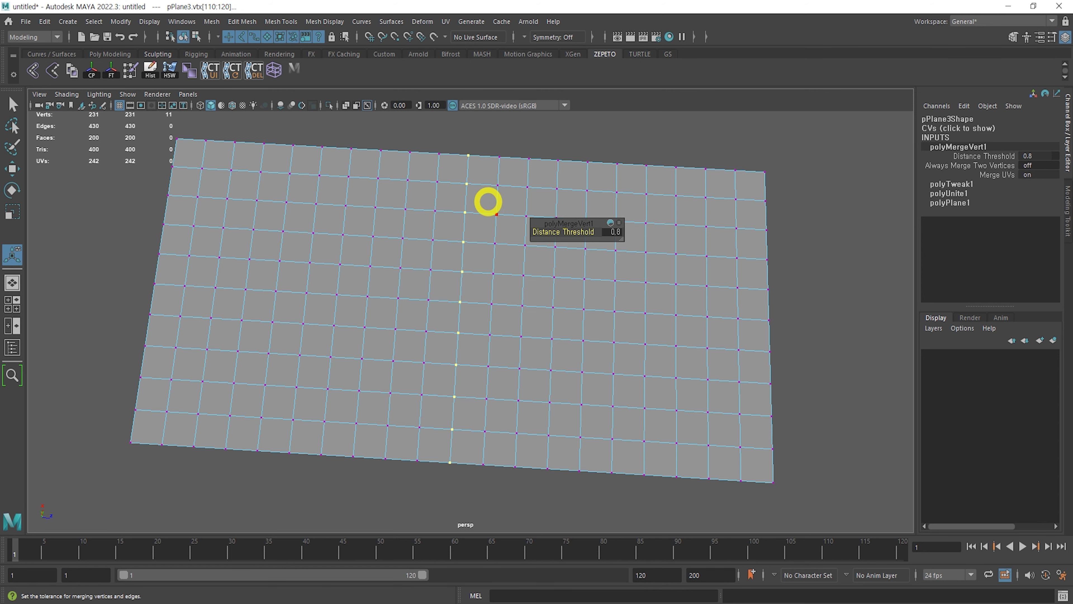
Select two adjacent vertices on the plane's upper edge and merge them to center
alt+right_drag(423, 227, 479, 243)
alt+middle_drag(416, 203, 436, 381)
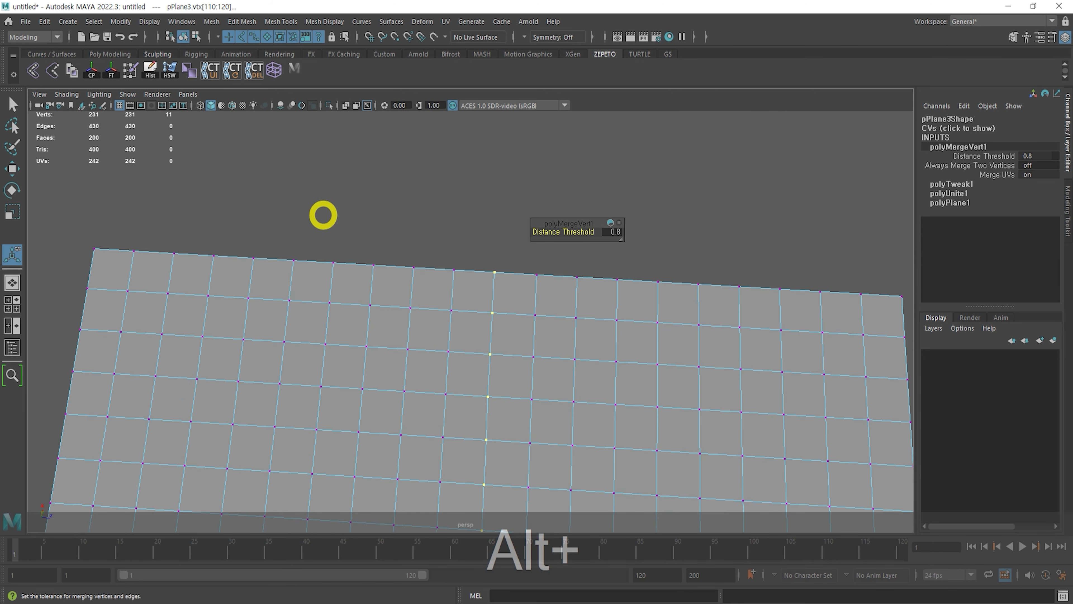
click(376, 272)
shift+drag(372, 232, 398, 309)
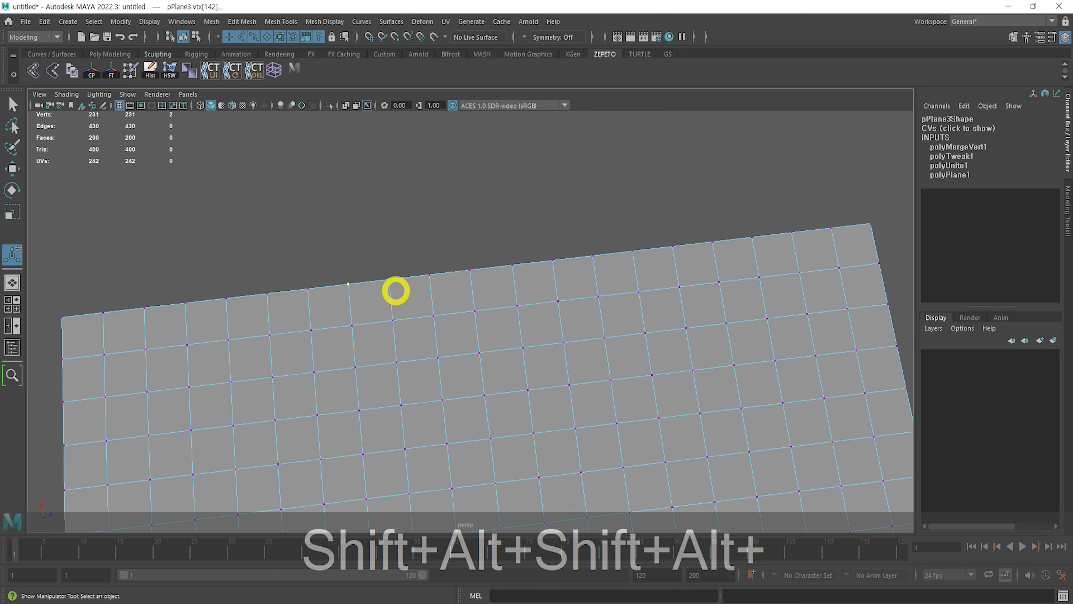
shift+right_drag(387, 301, 377, 215)
alt+drag(451, 295, 429, 292)
Repeat the merge to center on further groups of neighbouring vertices along the upper edge
drag(385, 254, 480, 299)
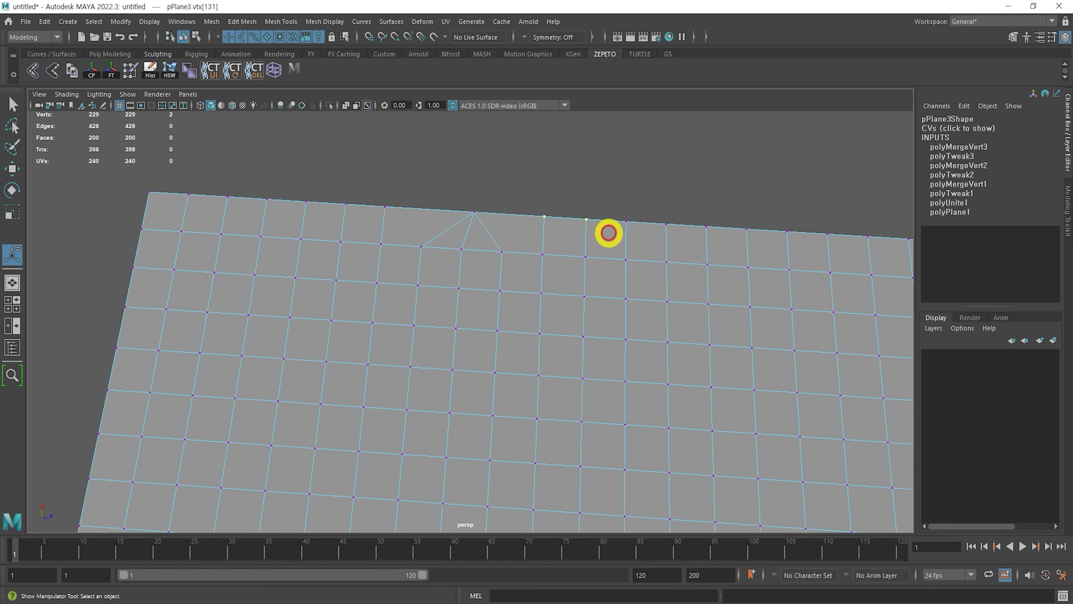
key(g)
drag(617, 208, 717, 236)
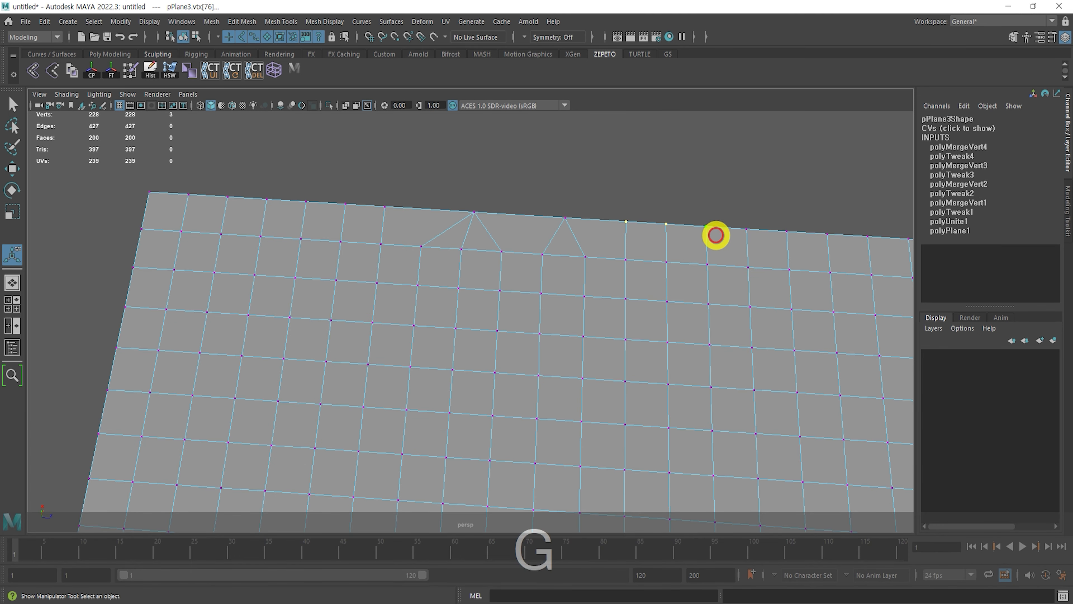
key(g)
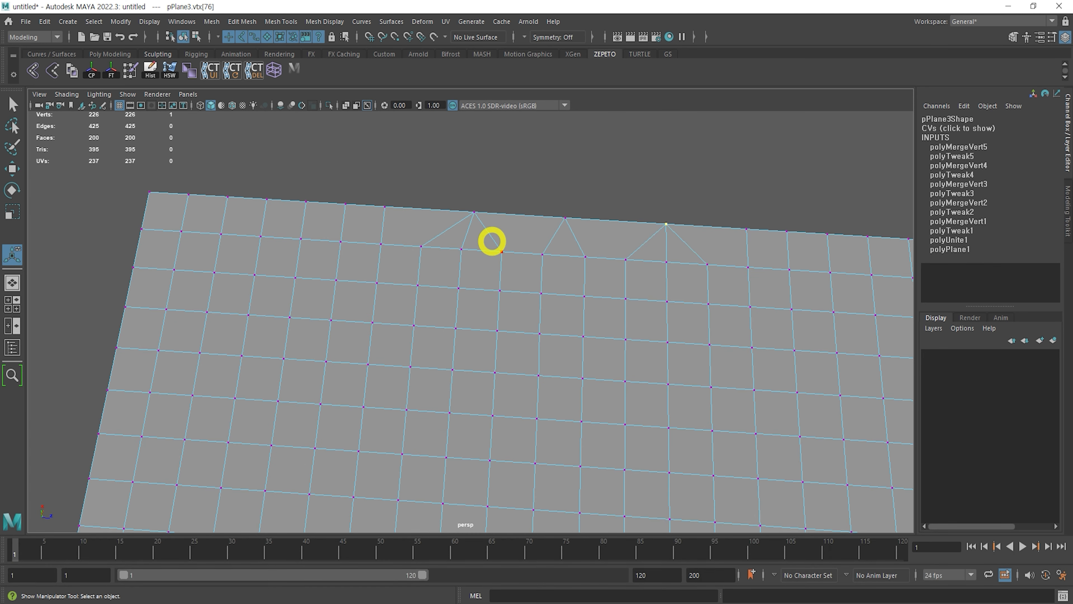
Merge two adjacent upper-edge vertices through the Merge Vertices options with the Threshold set to 0.0001
alt+middle_drag(849, 292, 685, 264)
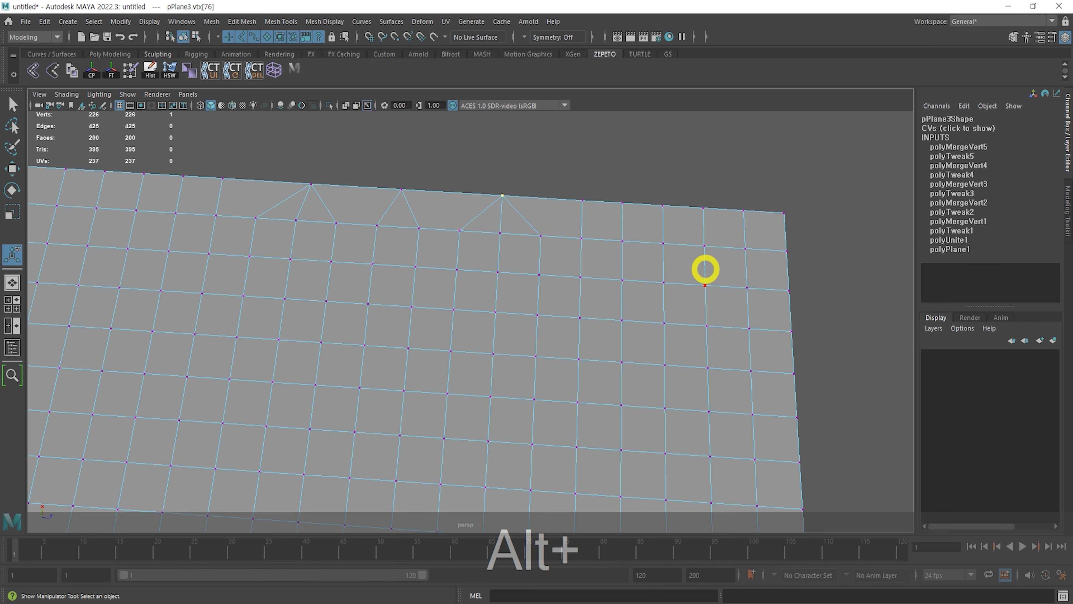
shift+right_drag(430, 270, 429, 270)
drag(571, 173, 634, 221)
shift+right_drag(598, 218, 683, 162)
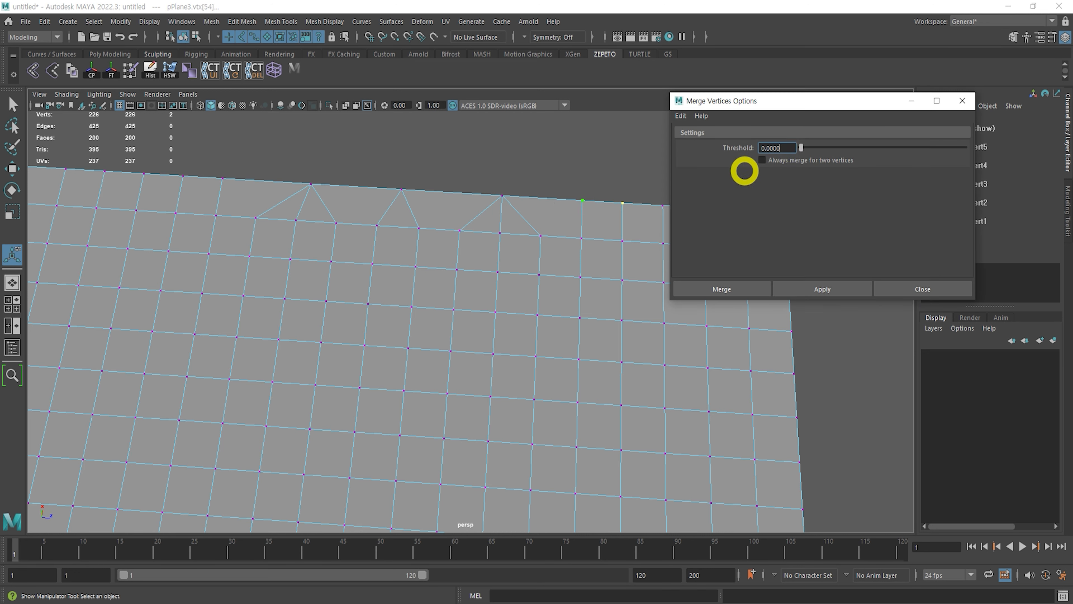
click(426, 258)
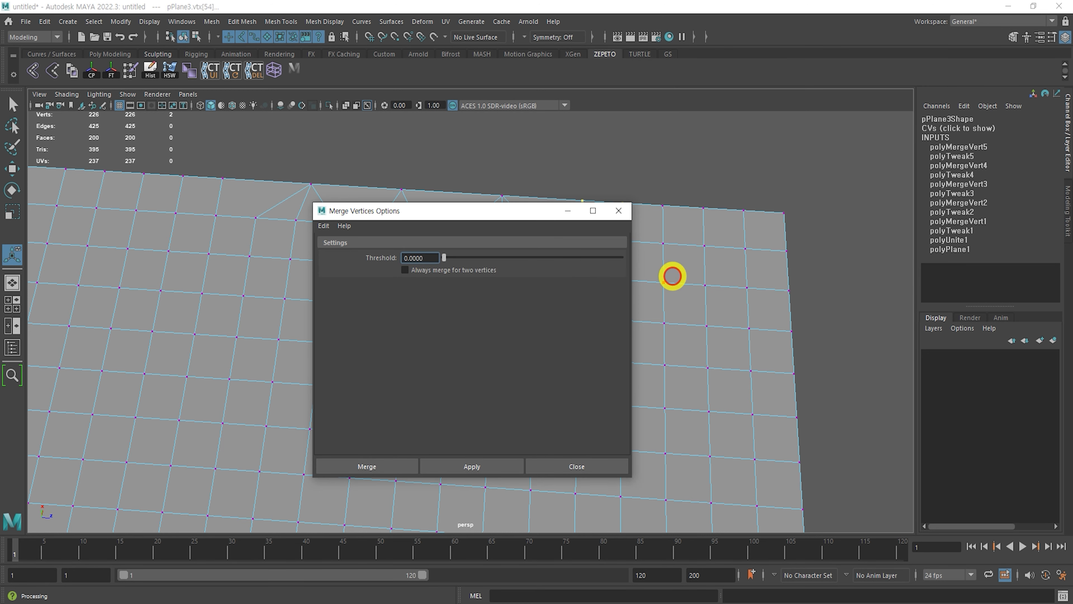
key(ctrl+a)
text(0.000)
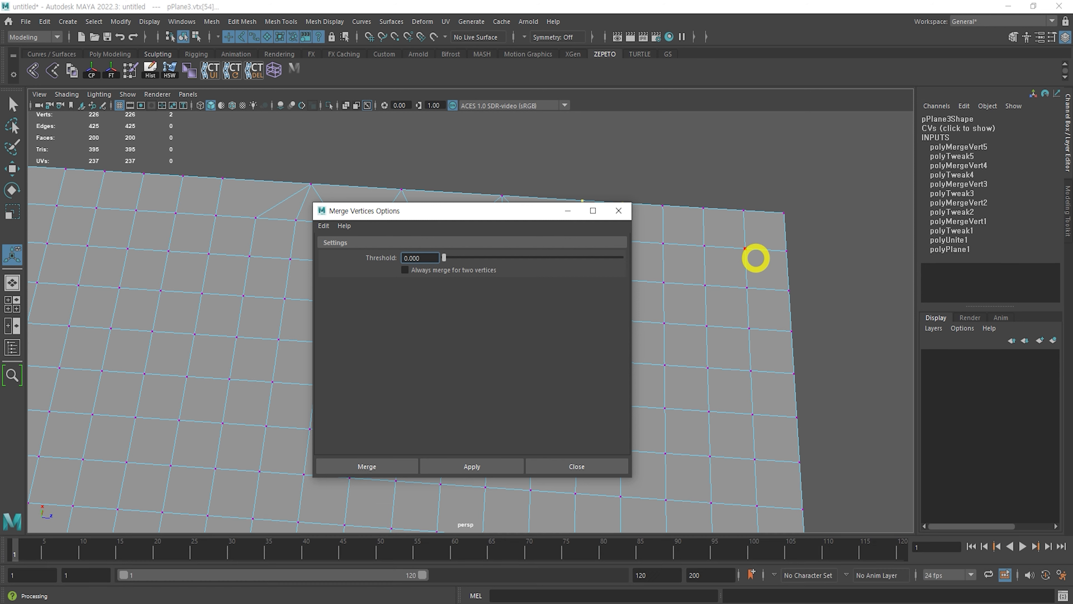
text(1)
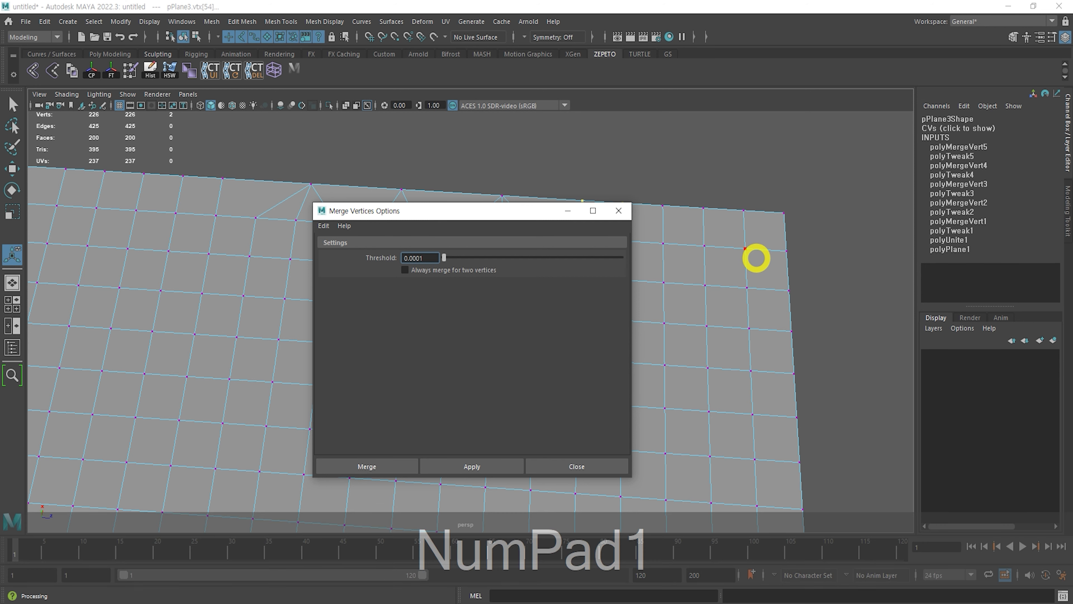
click(395, 471)
scroll(547, 218, down, 3)
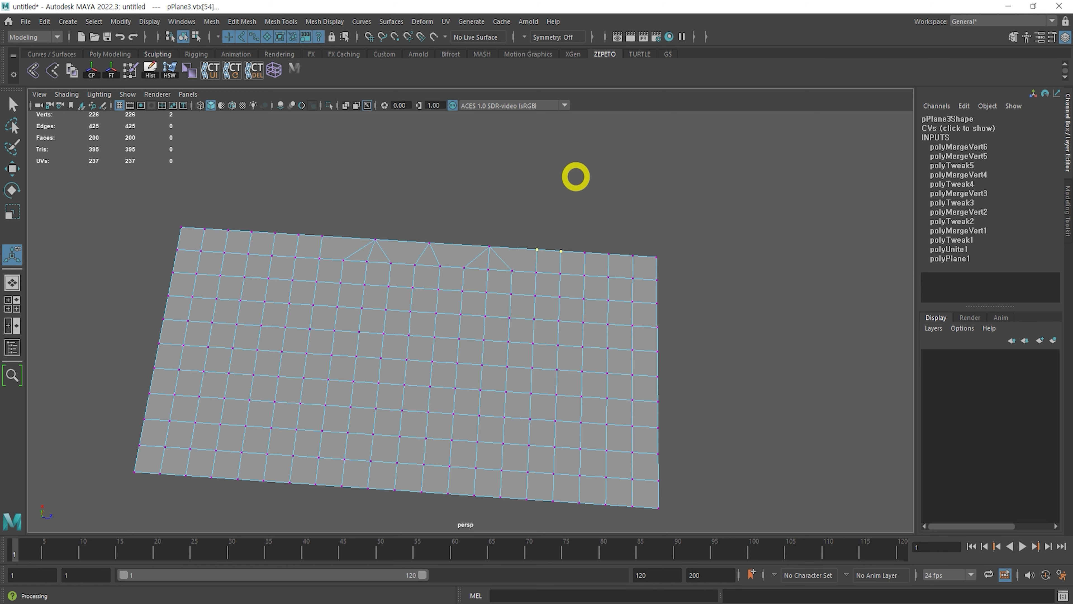
Move one of those two upper-edge vertices along the edge until it sits close to the other one
key(F8)
alt+right_drag(556, 235, 545, 157)
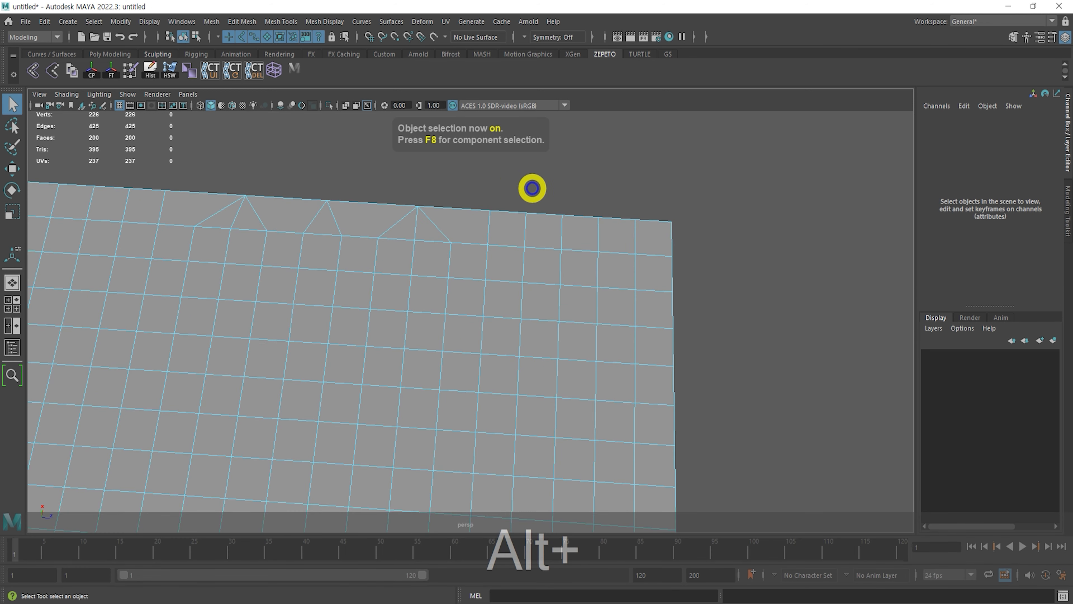
click(534, 232)
key(w)
right_drag(545, 224, 477, 223)
key(q)
drag(522, 192, 545, 225)
key(w)
shift+middle_drag(577, 232, 551, 237)
key(q)
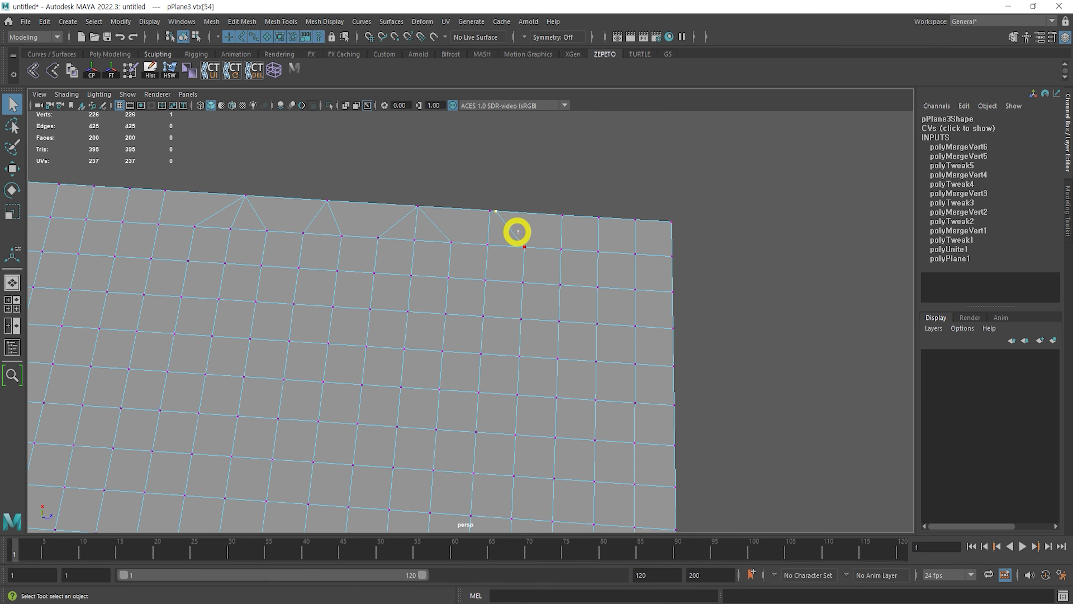
Move the vertices directly below it in the second and third rows toward their neighbours in the adjacent column
drag(517, 231, 544, 262)
key(w)
shift+middle_drag(483, 257, 475, 257)
key(shift+q)
drag(505, 267, 530, 295)
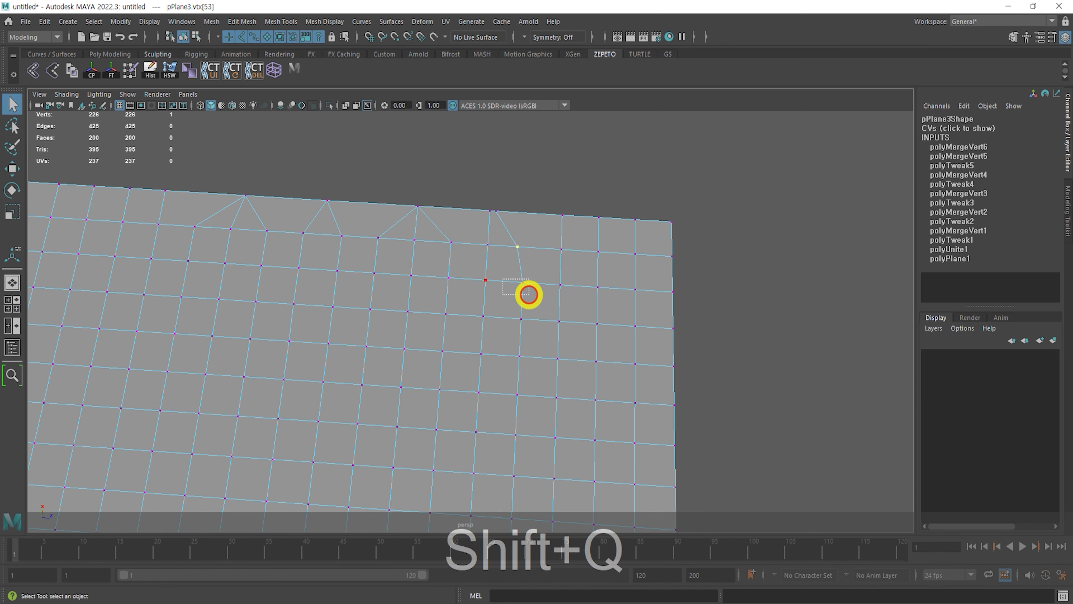
key(w)
shift+middle_drag(485, 283, 455, 283)
Frame the third-row vertex and move it until it almost coincides with its neighbour
key(f)
alt+right_drag(458, 290, 395, 277)
alt+middle_drag(396, 276, 458, 270)
key(w)
shift+middle_drag(415, 302, 313, 319)
key(q)
alt+right_drag(547, 291, 349, 311)
key(f)
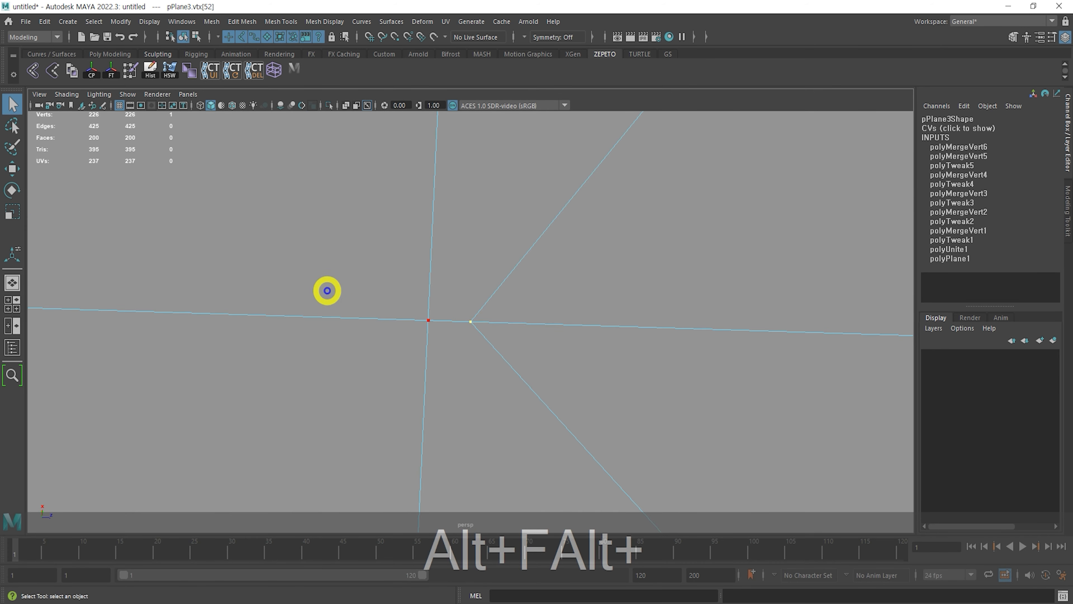
alt+right_drag(608, 354, 99, 309)
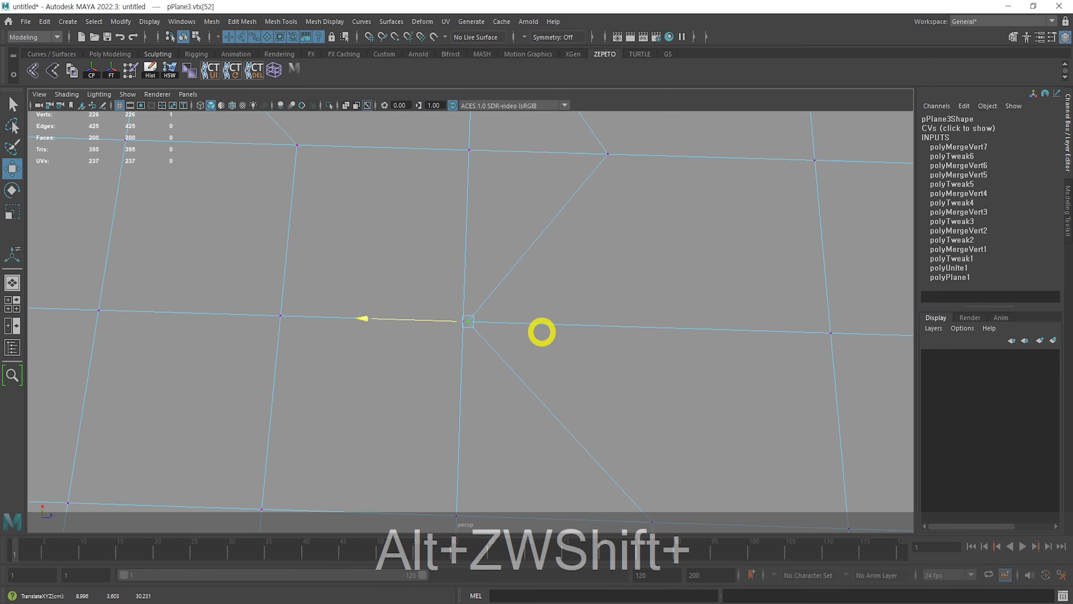
Apply Merge Vertices to the two nearly coincident third-row vertices with a Distance Threshold of 0.6
key(q)
drag(451, 294, 523, 366)
shift+right_drag(498, 296, 566, 229)
click(585, 230)
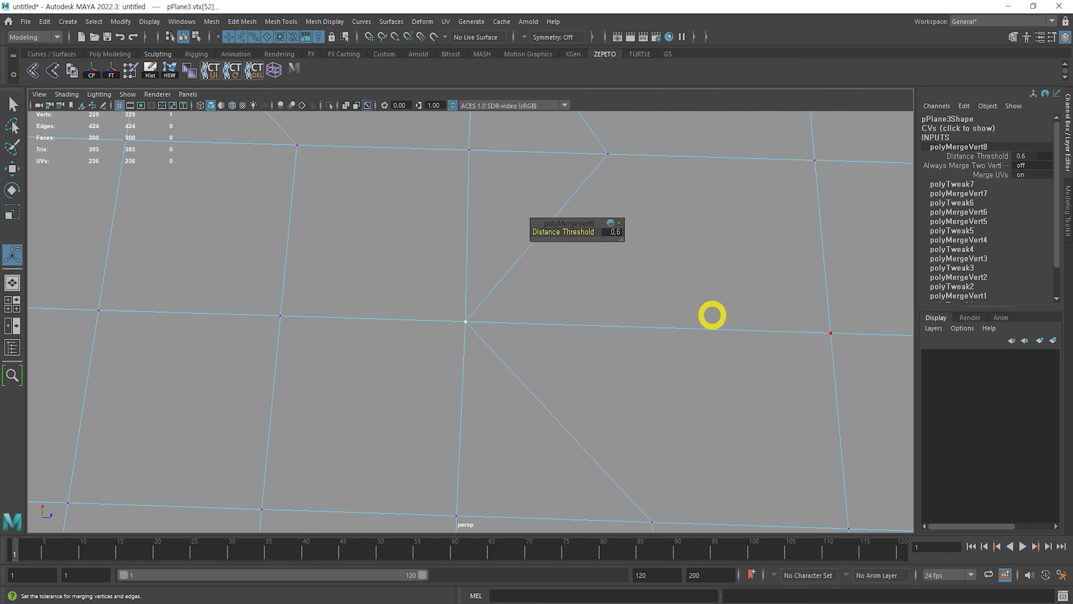
Check the Threshold setting in the Merge Vertices options with the second-row vertex pair selected
drag(407, 221, 598, 295)
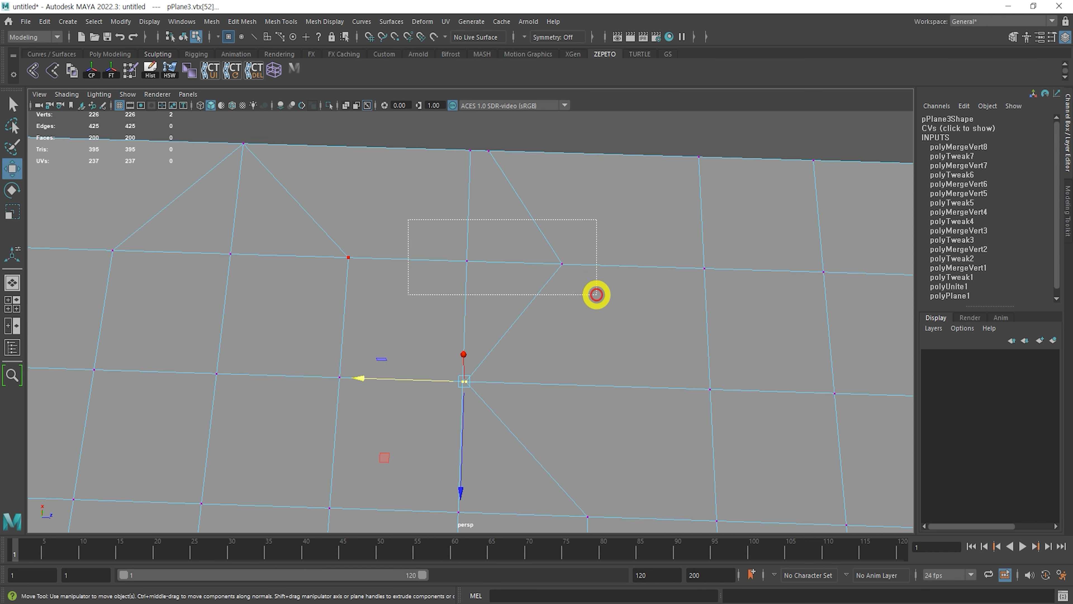
shift+right_drag(538, 288, 621, 230)
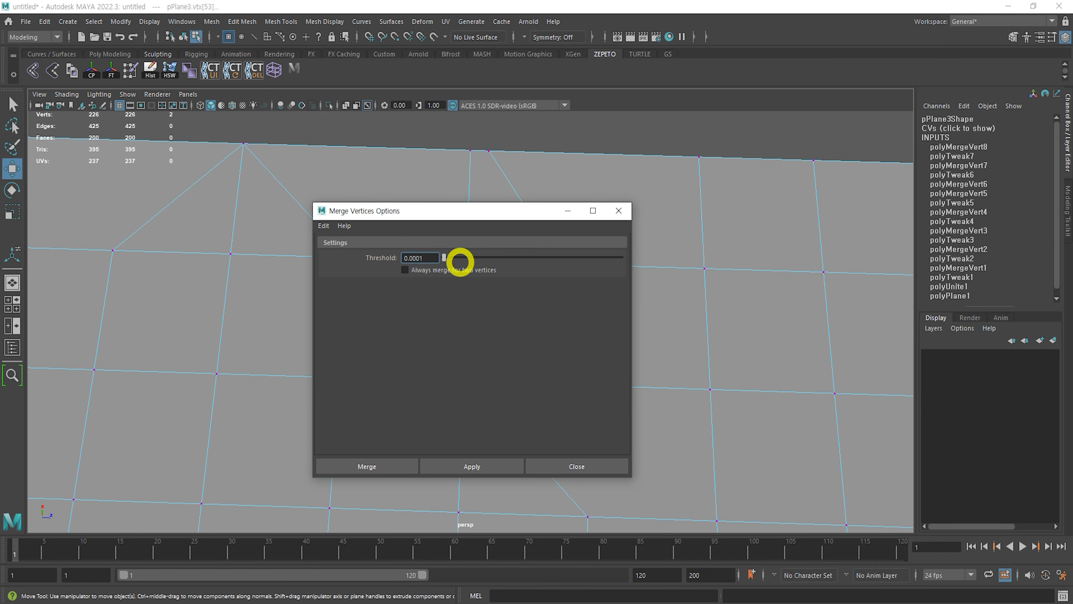
click(578, 466)
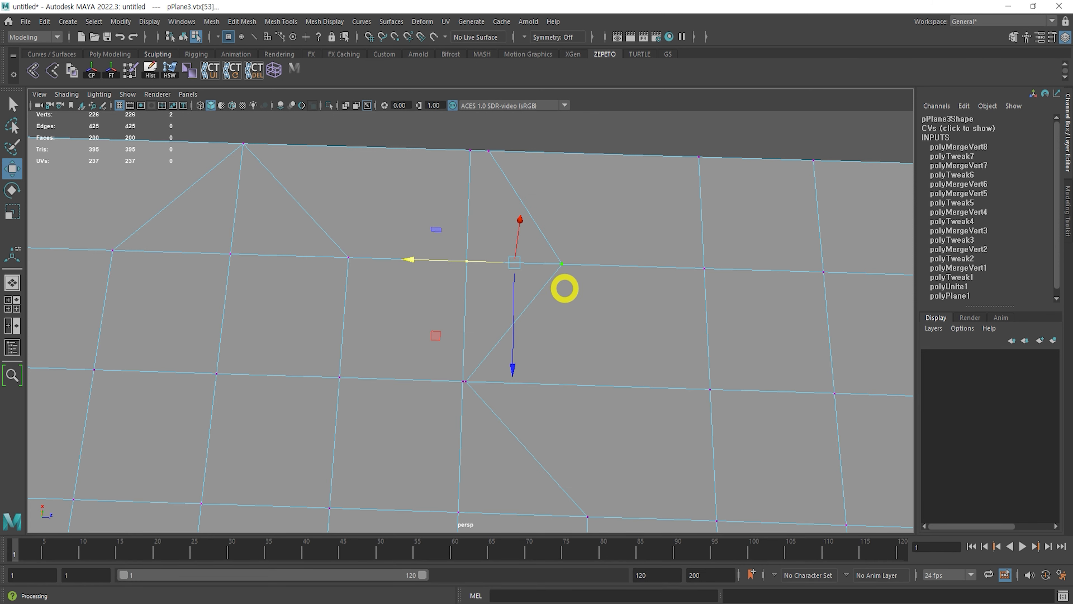
Select the displaced second-row vertex, and return to object selection with the whole plane selected
drag(589, 316, 543, 229)
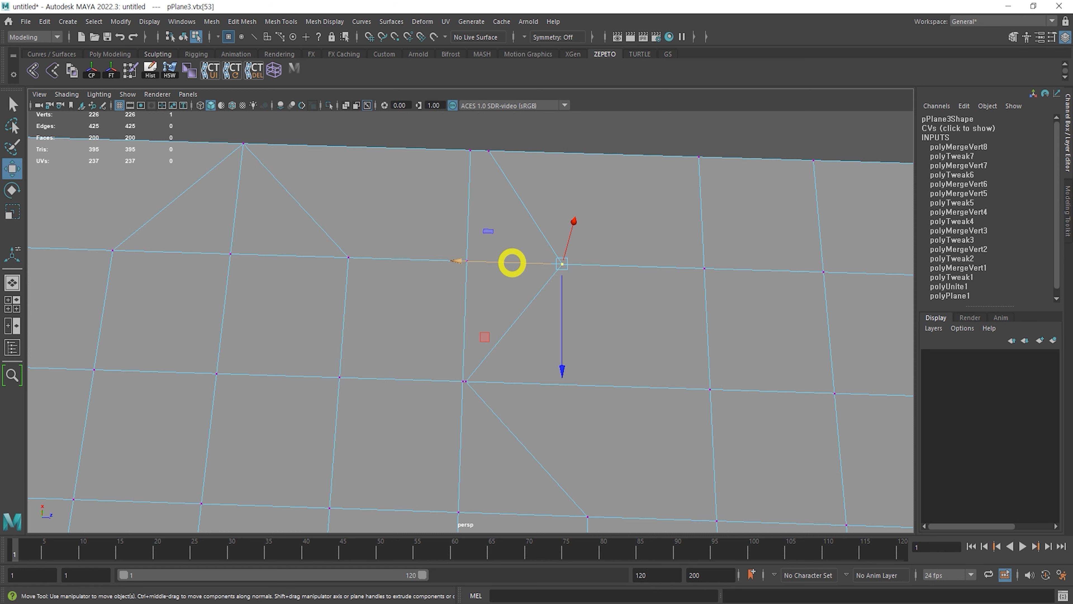
alt+right_drag(512, 264, 395, 293)
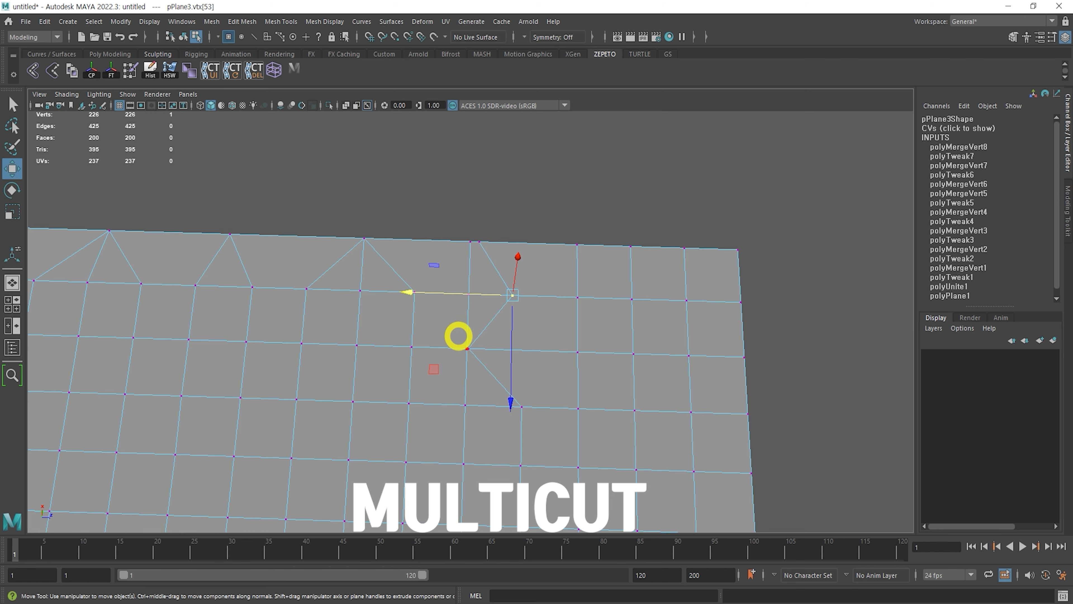
alt+middle_drag(374, 376, 460, 296)
alt+right_drag(531, 313, 237, 319)
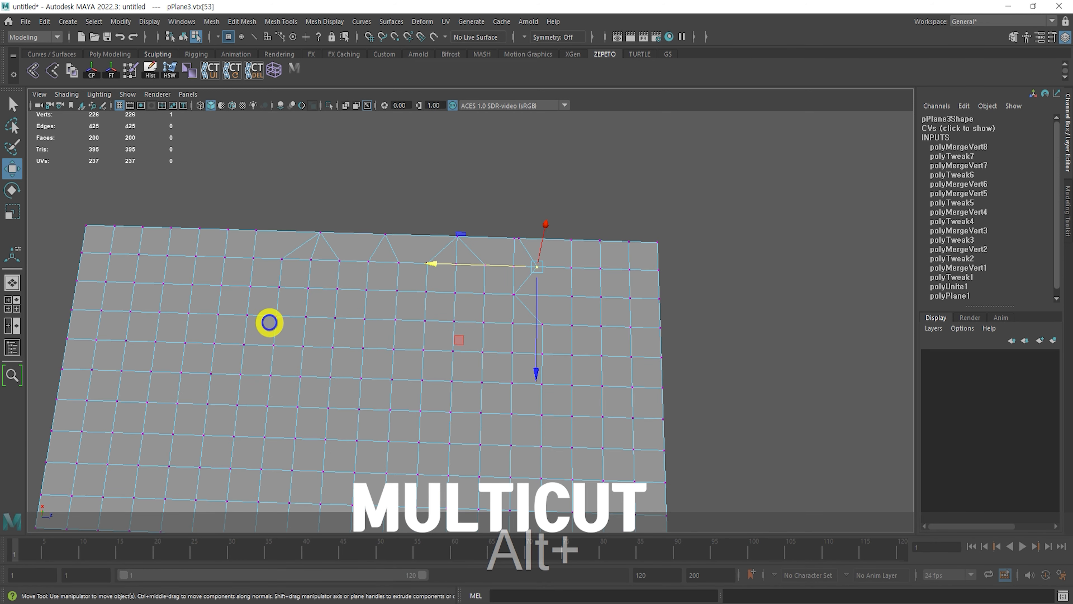
alt+middle_drag(337, 334, 362, 242)
key(alt+F8)
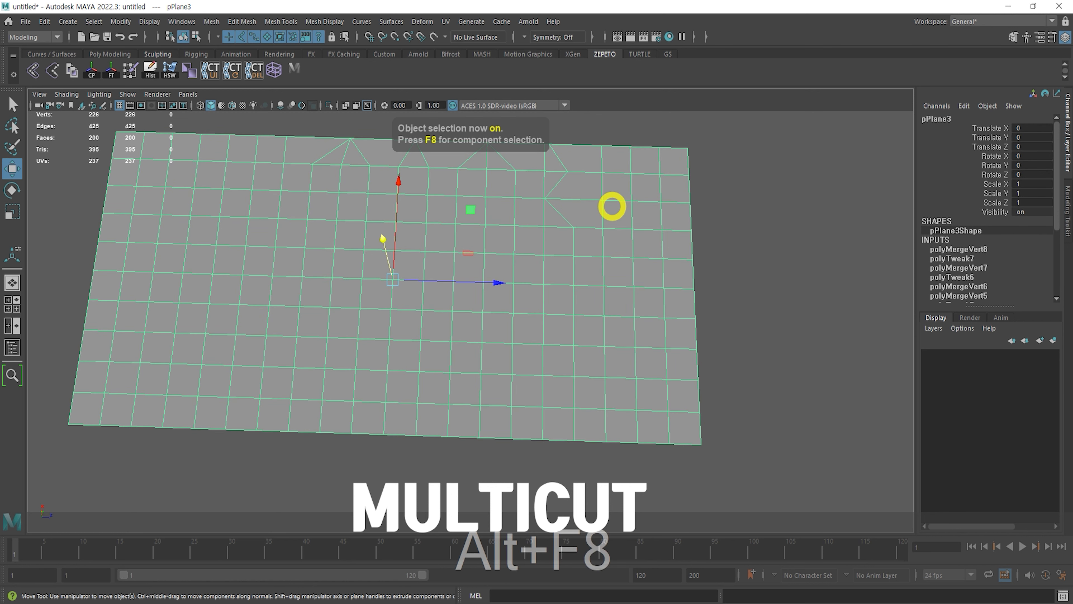
Delete the merged plane and place a polygon cube scaled to 32.695 on all three axes
key(Delete)
alt+middle_drag(304, 292, 571, 361)
alt+right_drag(571, 361, 466, 313)
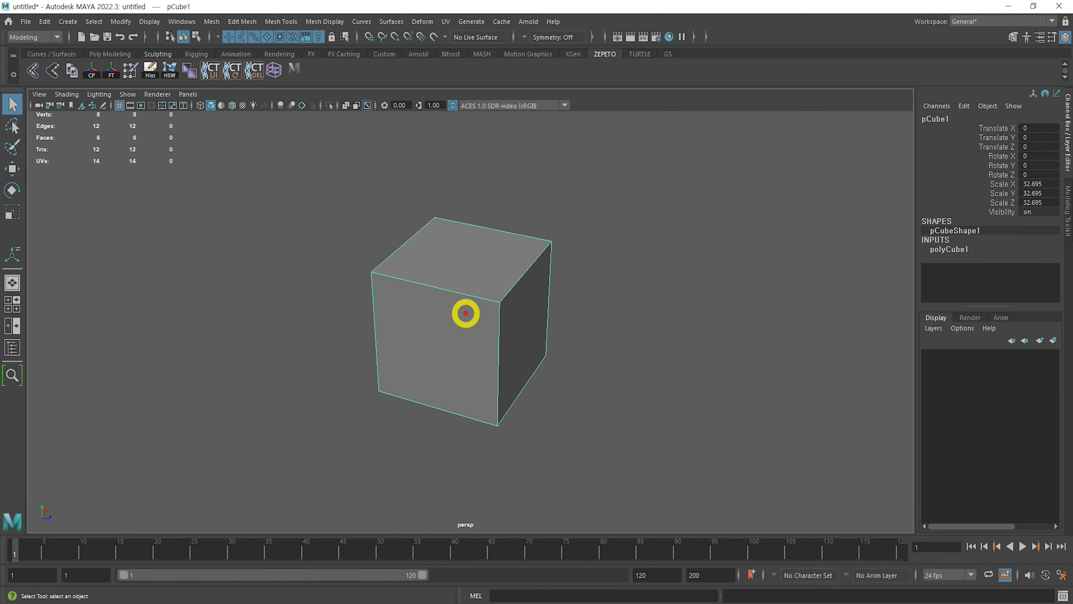
Extrude one side face of the cube twice in the same direction to form a three-segment bar
right_drag(504, 258, 500, 341)
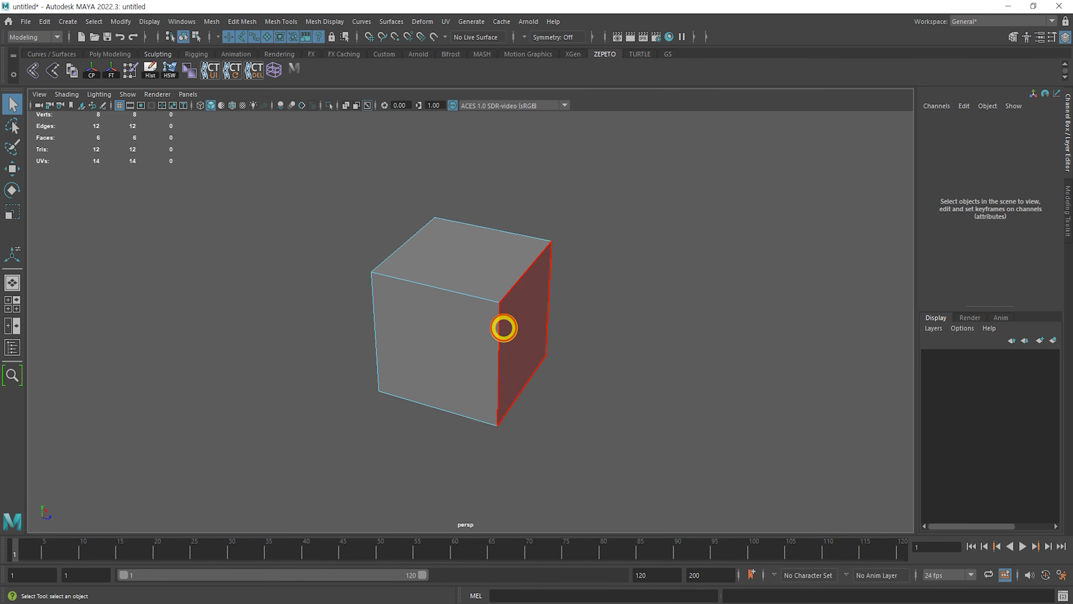
click(504, 329)
key(w)
alt+drag(514, 354, 581, 356)
shift+drag(536, 301, 745, 331)
key(z)
alt+right_drag(745, 331, 649, 322)
alt+middle_drag(650, 321, 608, 326)
shift+drag(640, 322, 643, 324)
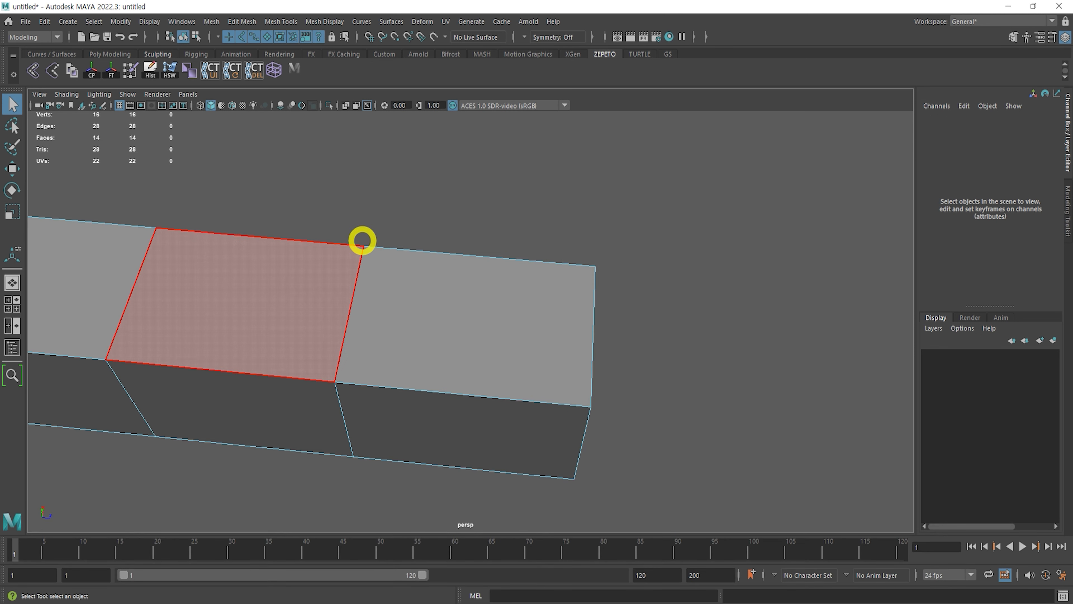
Activate the Multi-Cut tool on the extruded bar with none of its faces selected
alt+right_drag(563, 417, 448, 333)
key(F11)
key(F11)
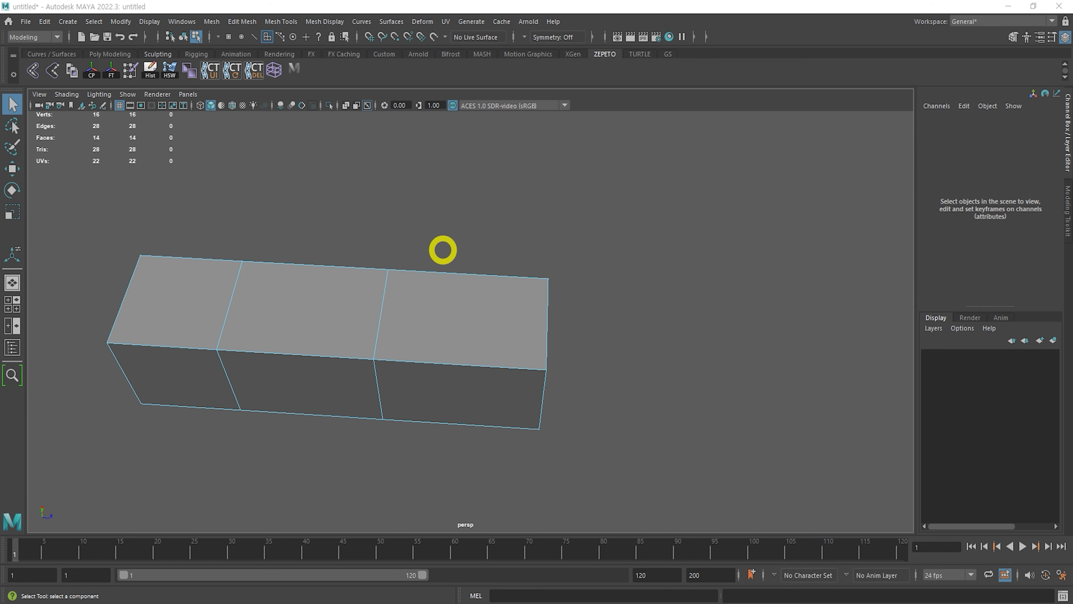
shift+right_click(458, 242)
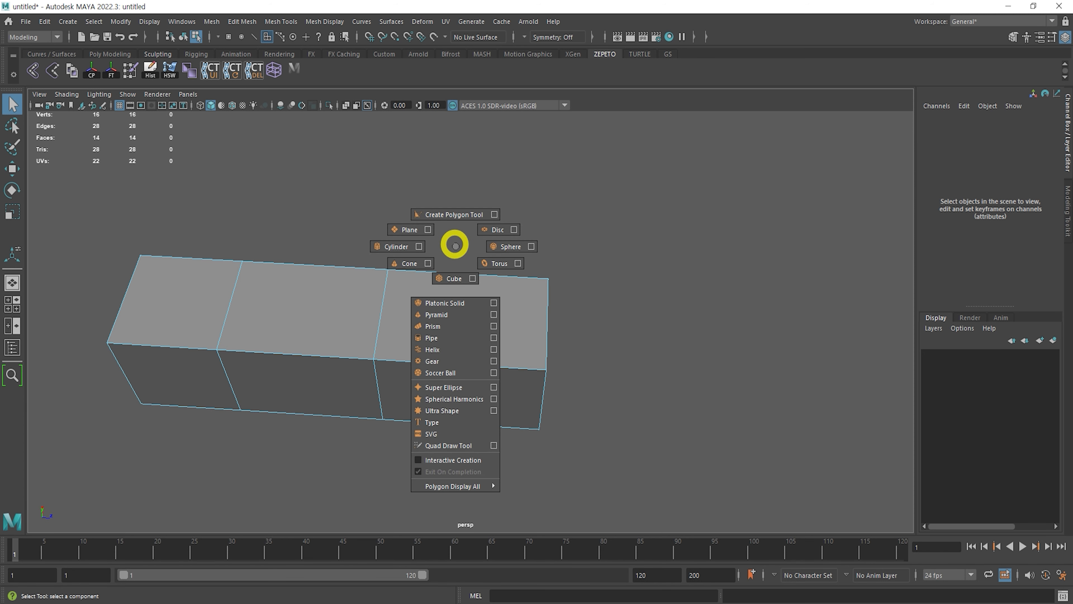
shift+right_drag(455, 244, 423, 275)
alt+drag(422, 274, 422, 283)
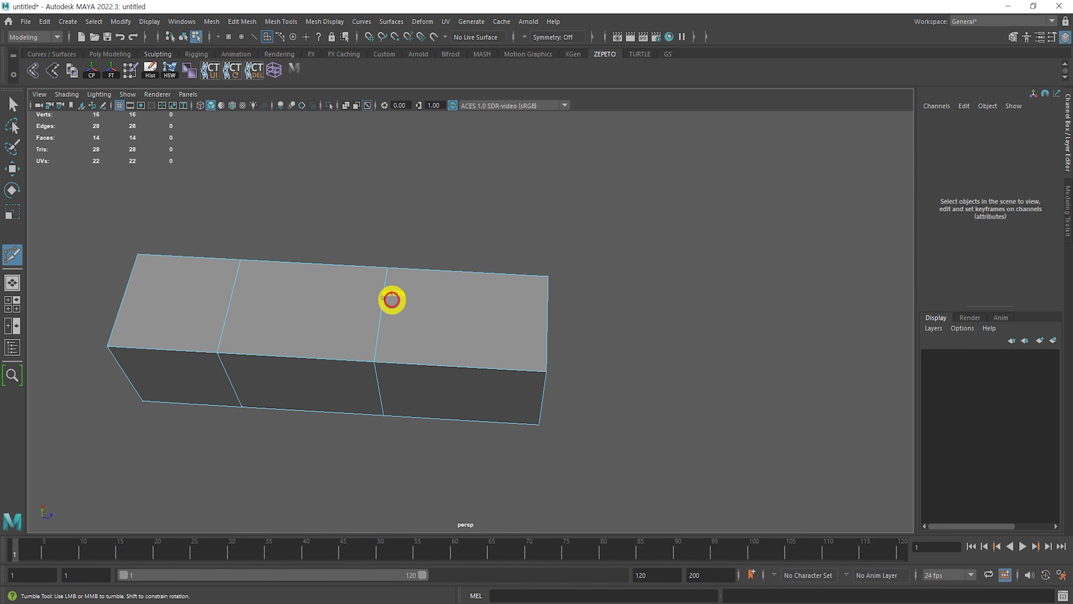
Try cutting angled edges through connected points around the bar's end segment, and undo the cuts
click(546, 328)
mouse_move(472, 371)
alt+mouse_down()
mouse_move(472, 280)
mouse_move(489, 323)
mouse_move(489, 373)
alt+mouse_up()
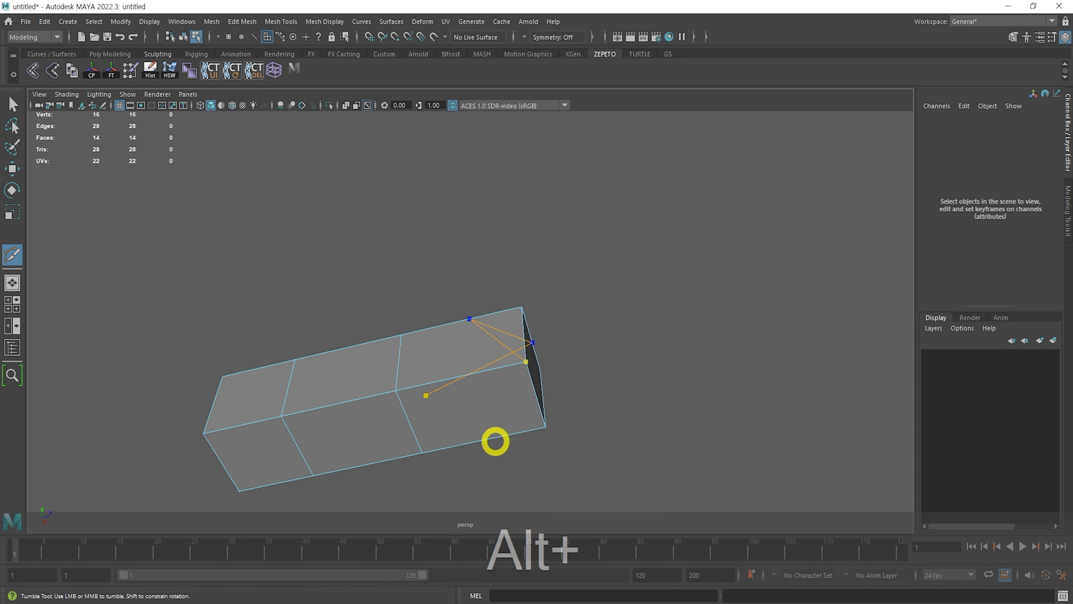
alt+drag(407, 438, 480, 252)
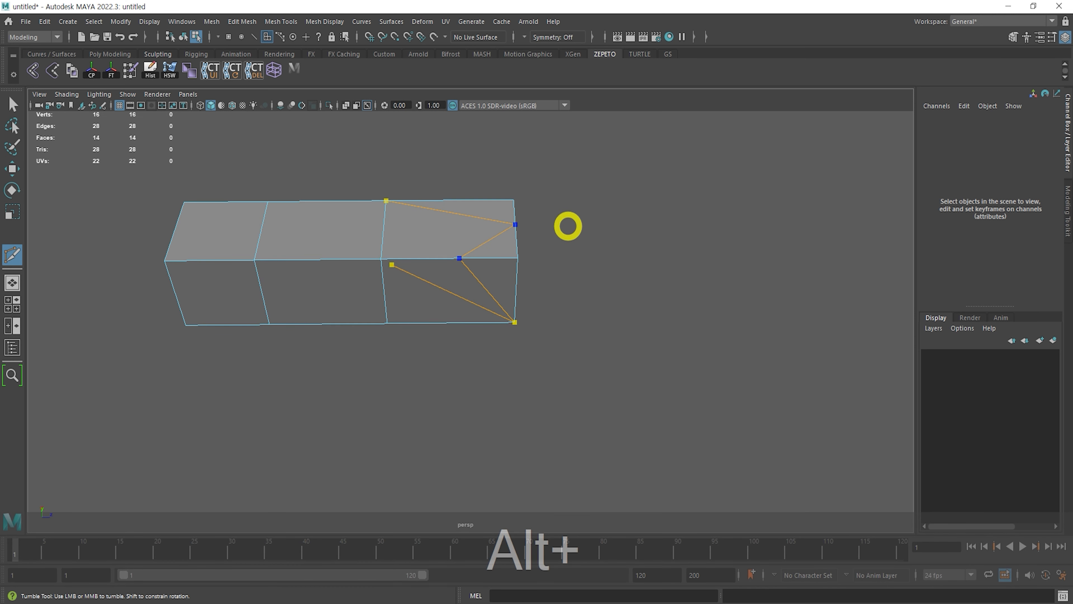
right_click(565, 247)
alt+drag(551, 272, 502, 307)
alt+right_drag(503, 306, 557, 230)
click(495, 251)
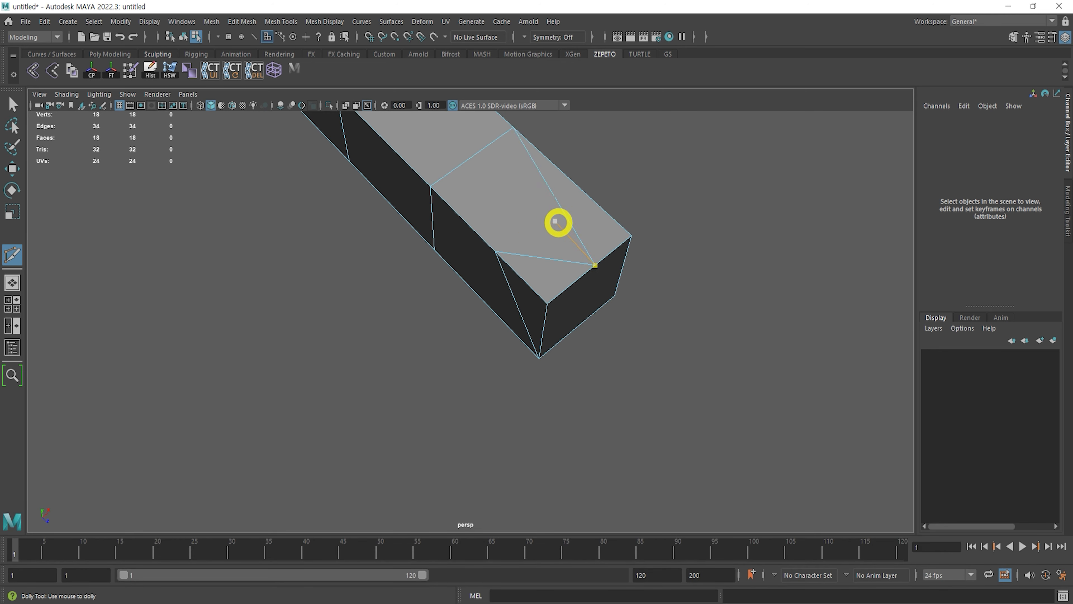
alt+middle_drag(593, 224, 500, 264)
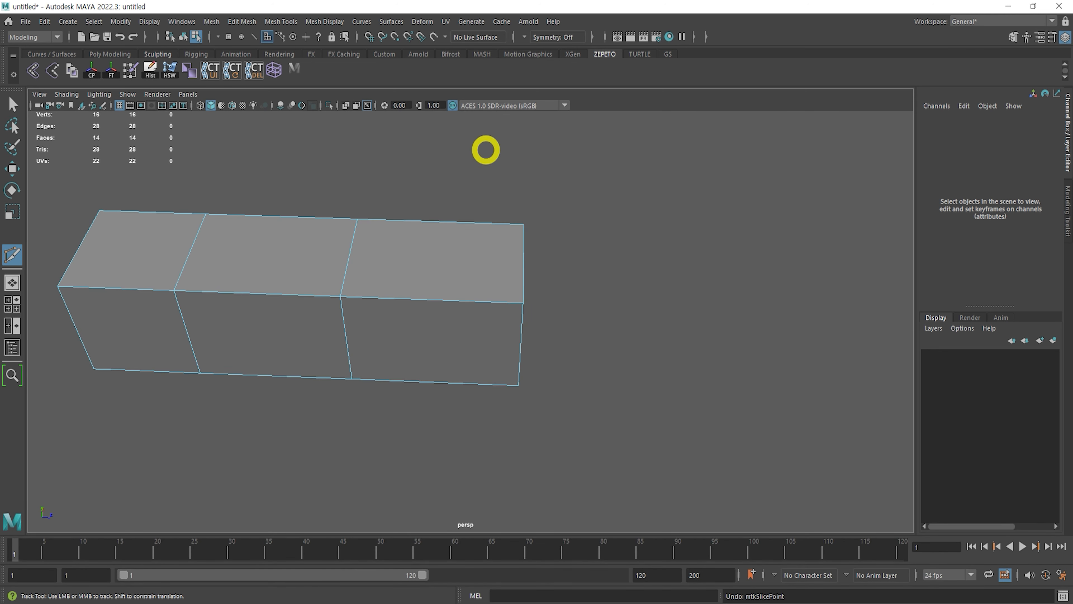
click(358, 219)
key(ctrl+z)
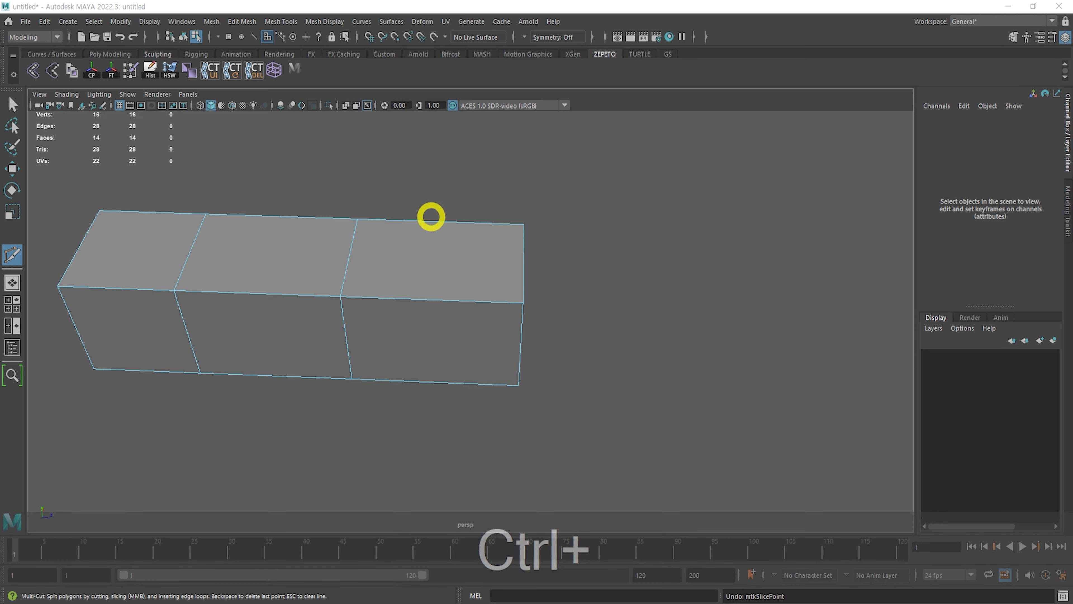
Insert one edge loop across the end segment and one lengthwise loop along the top of the bar with Multi-Cut
ctrl+click(434, 227)
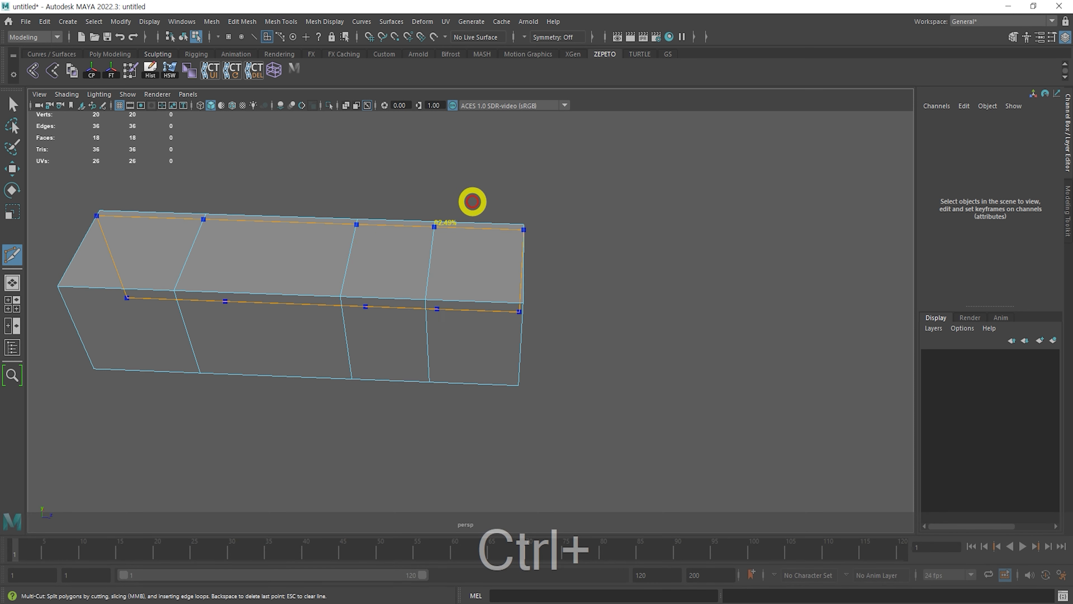
alt+drag(546, 192, 410, 249)
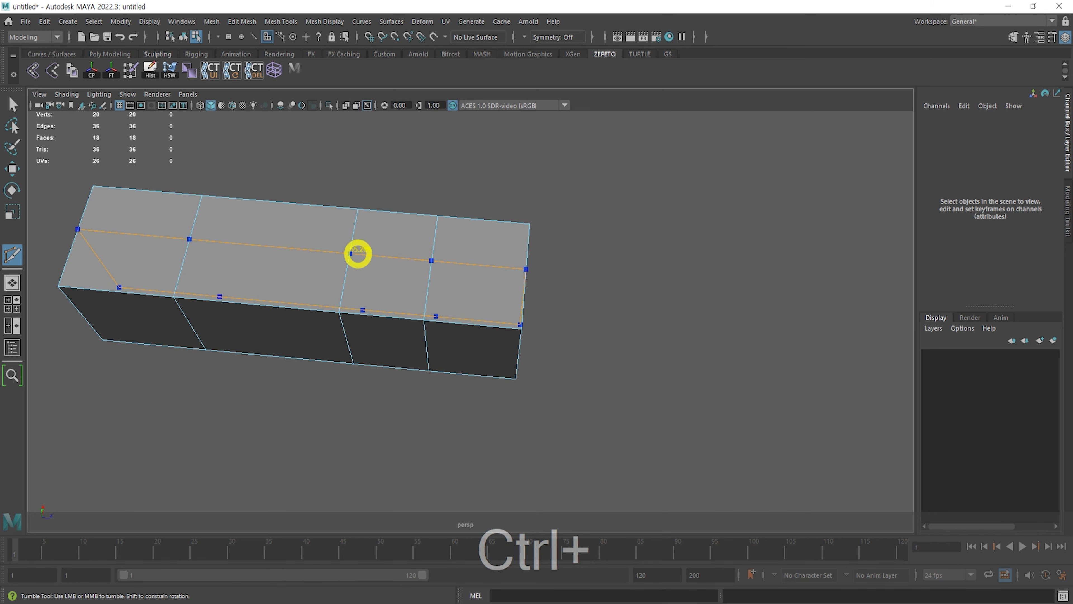
ctrl+click(350, 256)
alt+drag(419, 234, 460, 239)
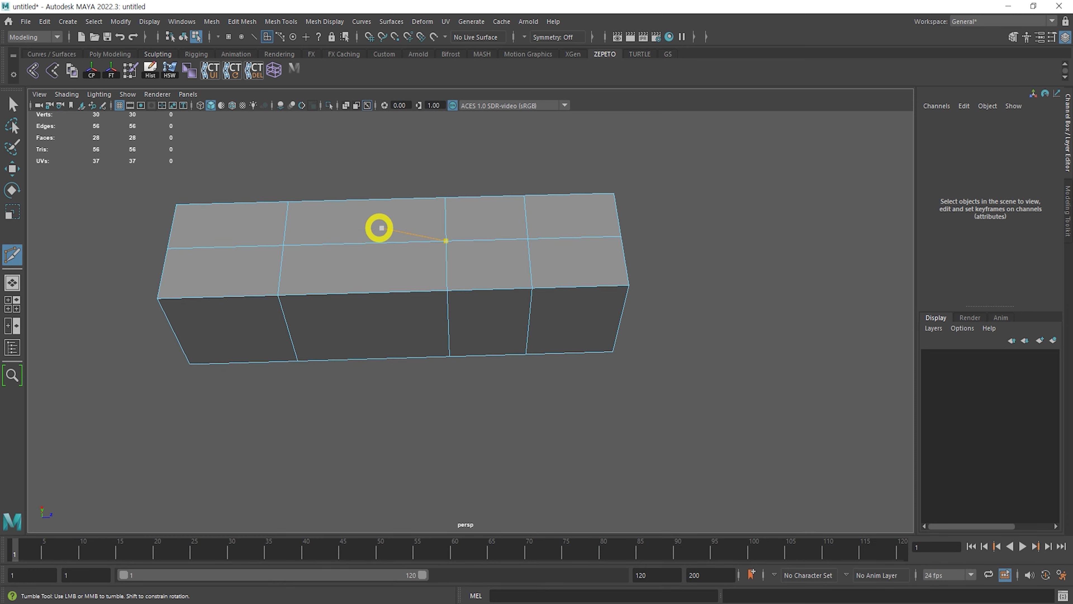
Insert crosswise edge loops in the middle segment and both end segments, plus a lengthwise loop around the bar's sides
ctrl+click(370, 232)
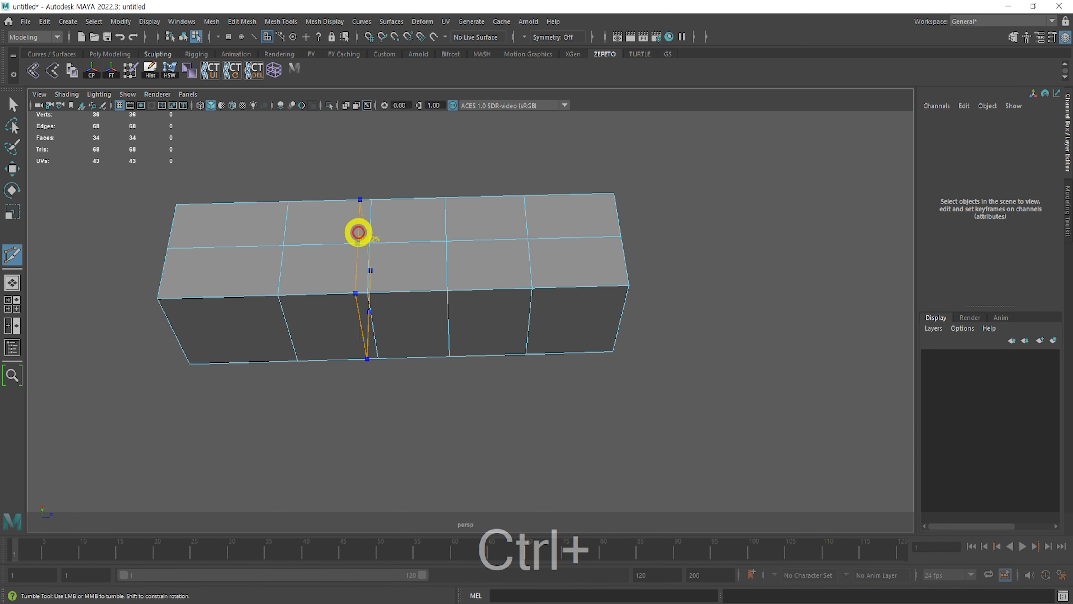
ctrl+click(233, 235)
ctrl+click(582, 228)
alt+drag(786, 271, 666, 357)
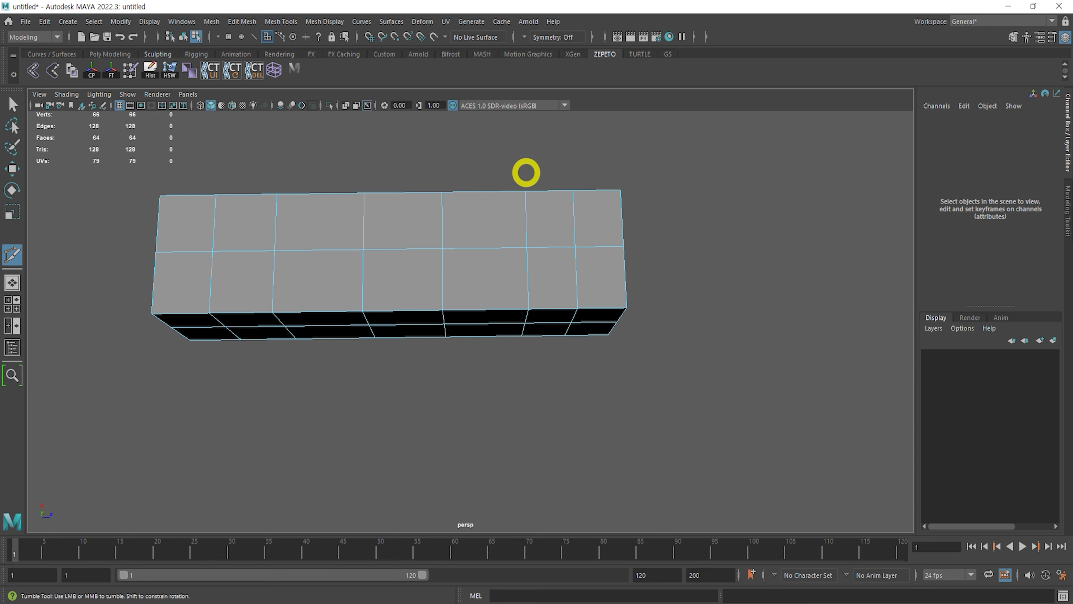
Try two diagonal and two lengthwise straight slices through the whole bar with Multi-Cut, and undo them
drag(573, 140, 335, 437)
drag(315, 456, 315, 456)
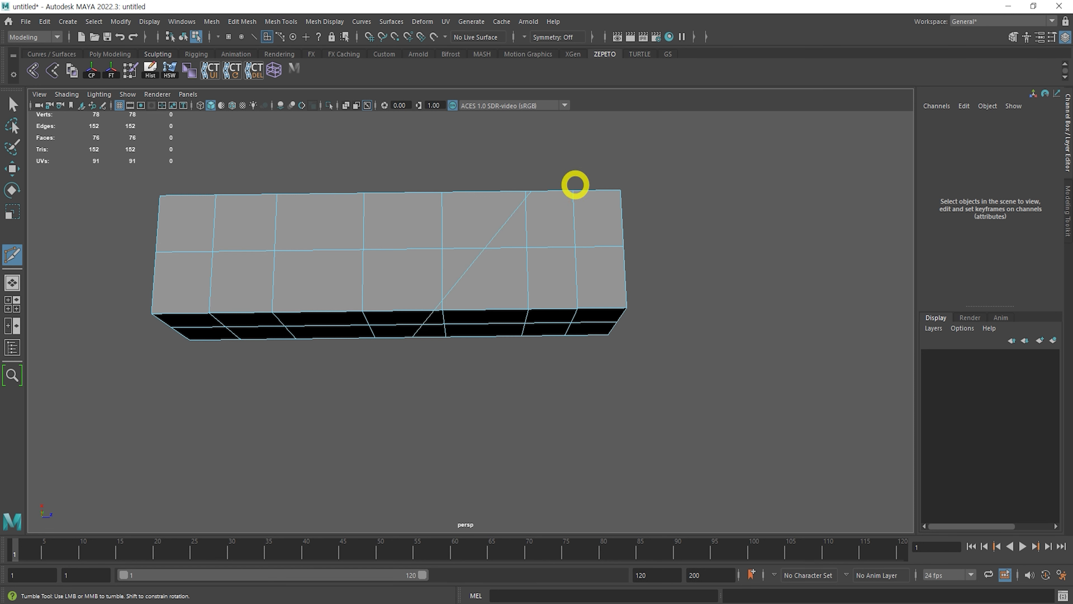
click(575, 246)
key(Escape)
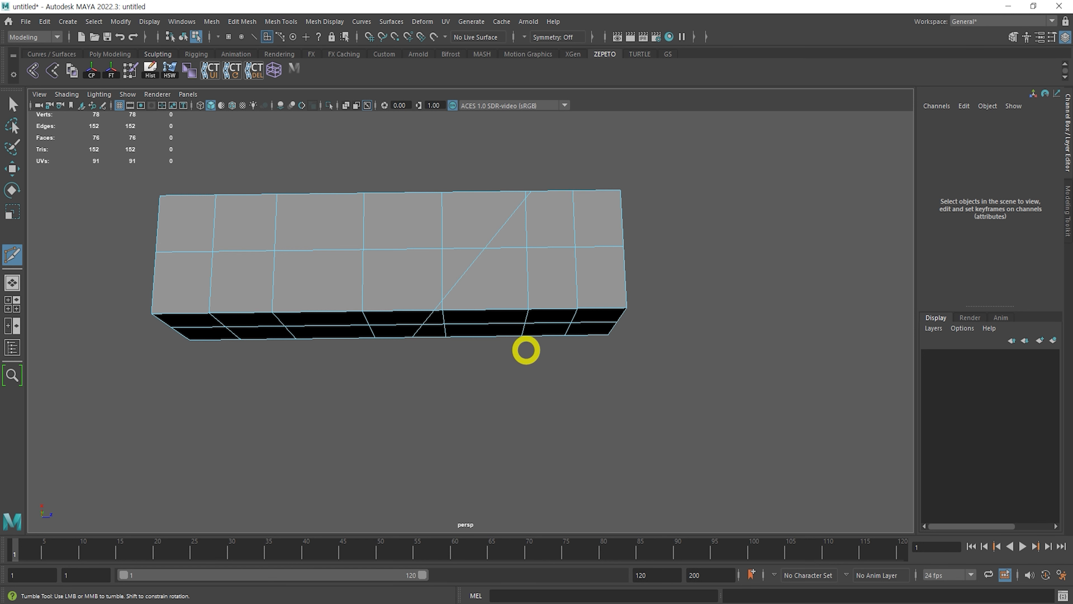
drag(221, 132, 544, 471)
drag(115, 284, 745, 275)
drag(96, 224, 788, 216)
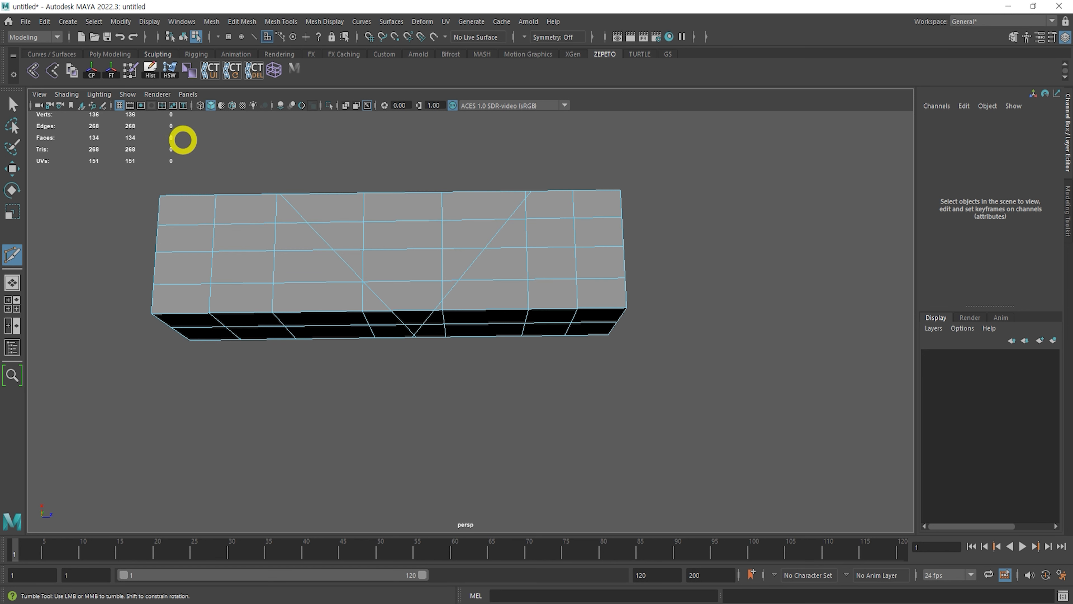
key(ctrl+z)
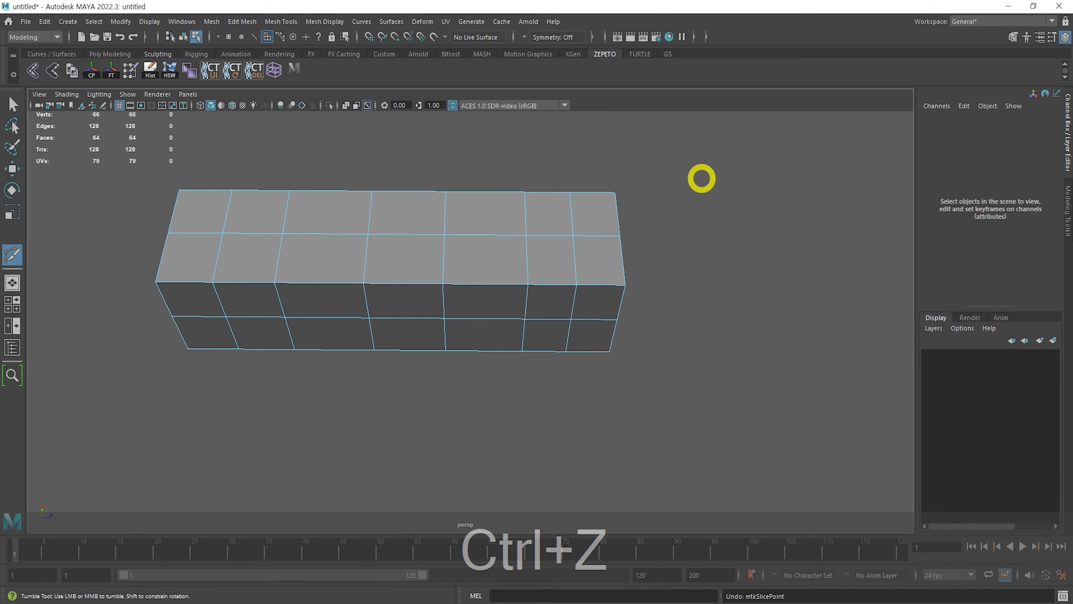
key(ctrl+z)
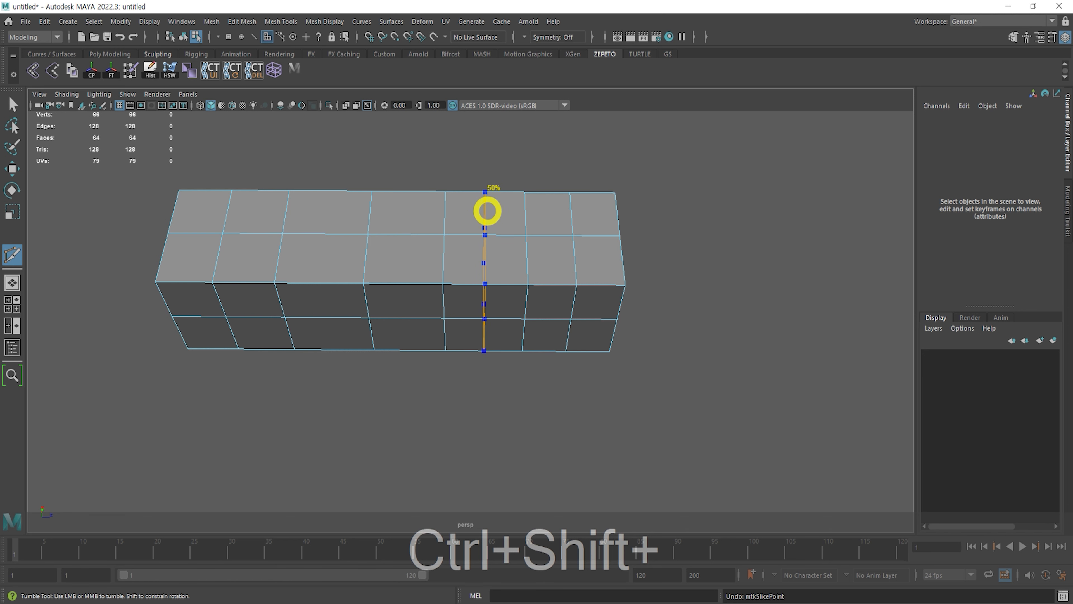
Insert three crosswise edge loops and one lengthwise loop snapped to 50% of their segments with Multi-Cut
ctrl+shift+click(487, 210)
alt+drag(487, 211, 571, 208)
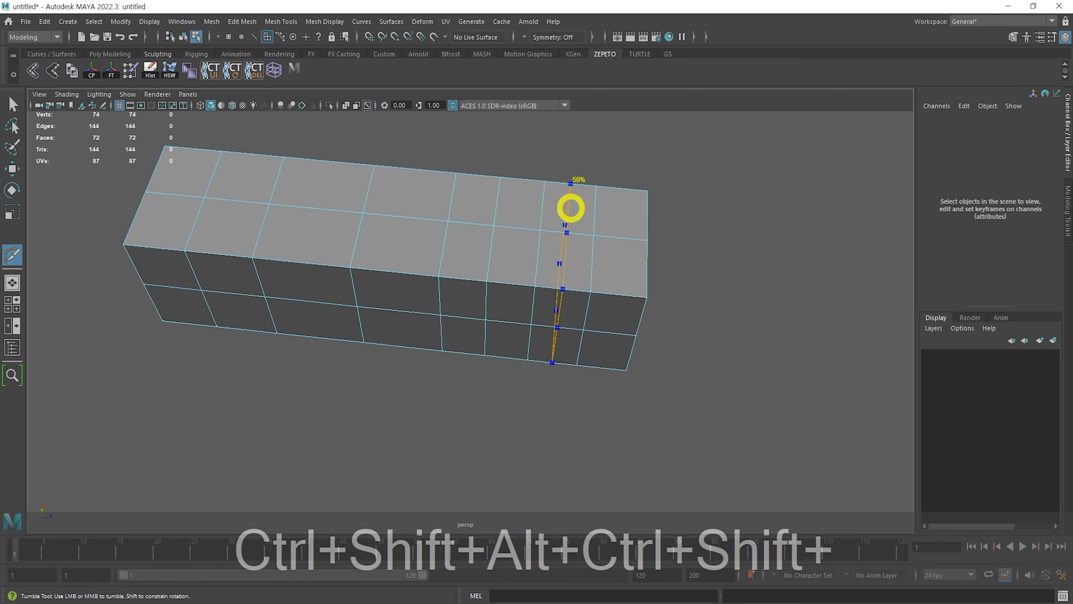
ctrl+shift+click(571, 208)
alt+drag(647, 172, 571, 276)
ctrl+shift+click(548, 272)
alt+drag(654, 218, 637, 250)
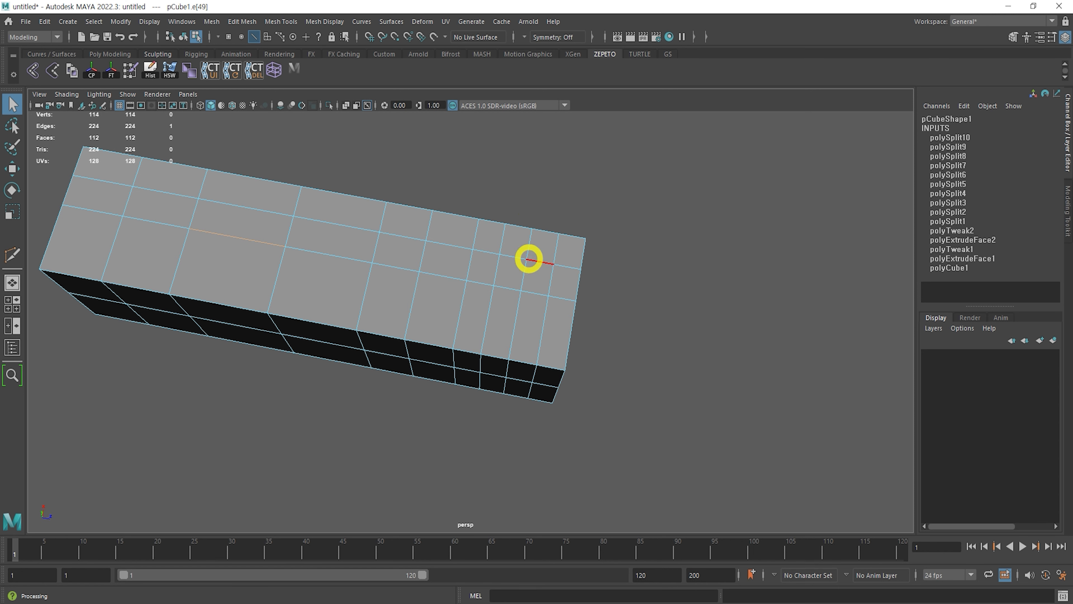
Select the upper lengthwise edge loop on the bar's top, and clear the selection
alt+right_drag(481, 265, 619, 293)
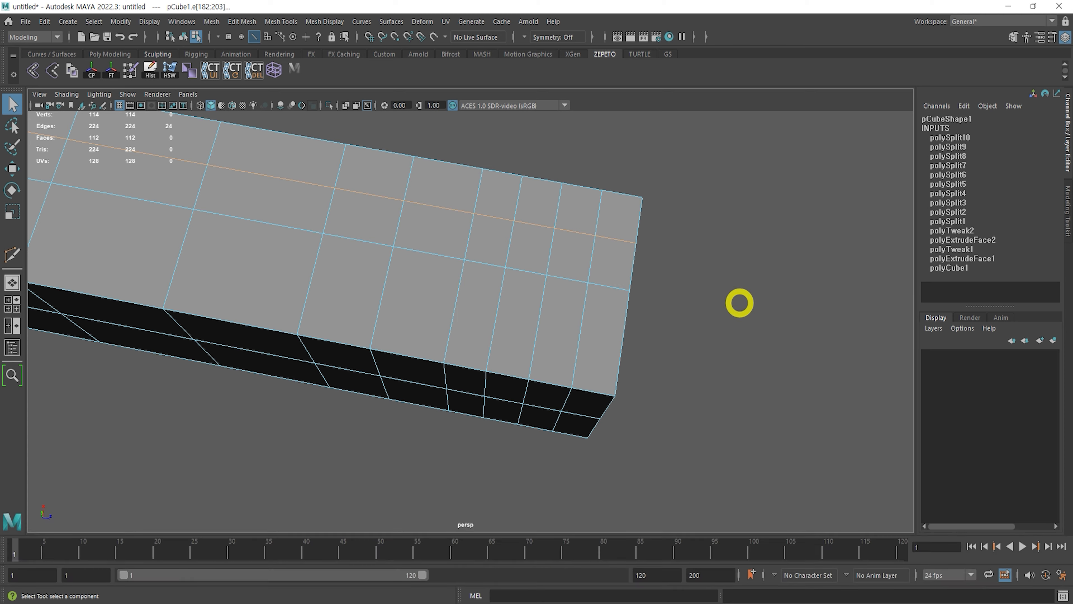
alt+right_drag(753, 304, 498, 307)
alt+drag(498, 307, 508, 295)
click(395, 231)
alt+drag(482, 271, 571, 187)
click(570, 186)
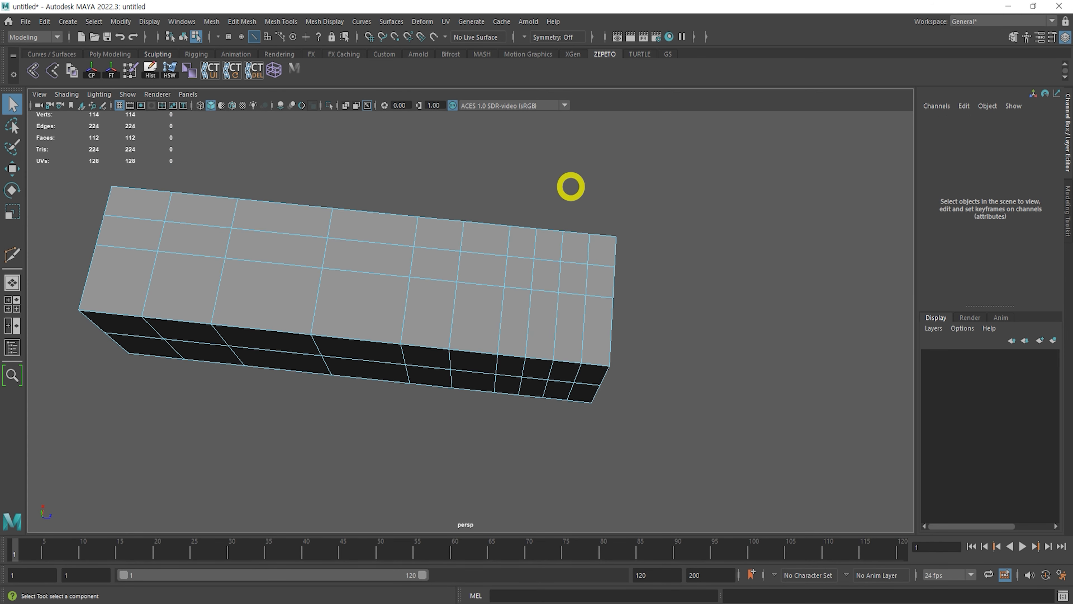
Select a single lengthwise edge of the upper loop in the middle of the bar's top
alt+right_drag(542, 194, 608, 186)
alt+middle_drag(337, 160, 467, 140)
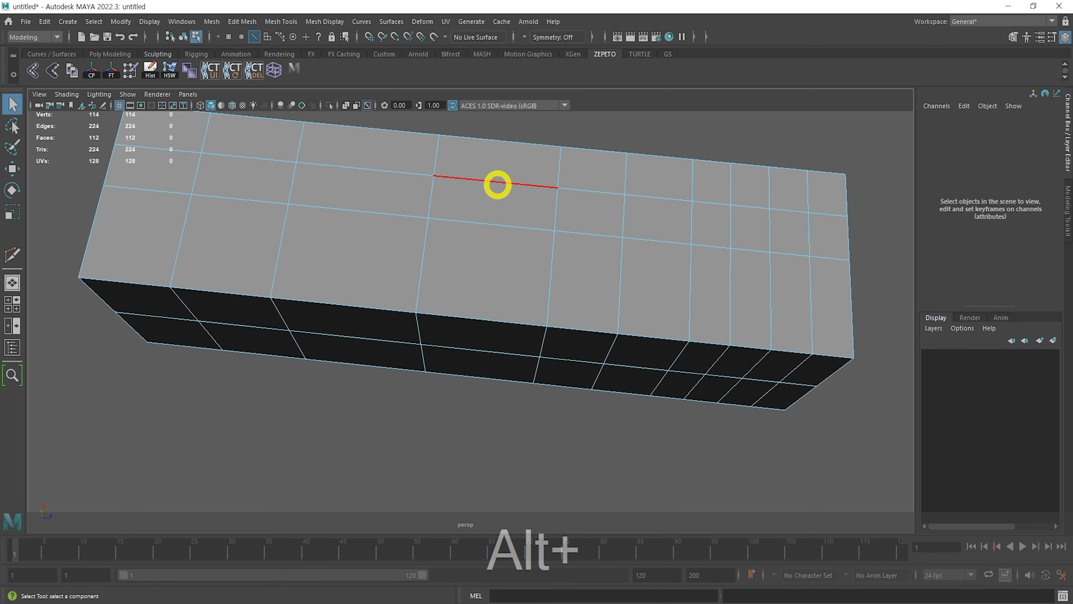
alt+middle_drag(514, 175, 436, 211)
click(436, 211)
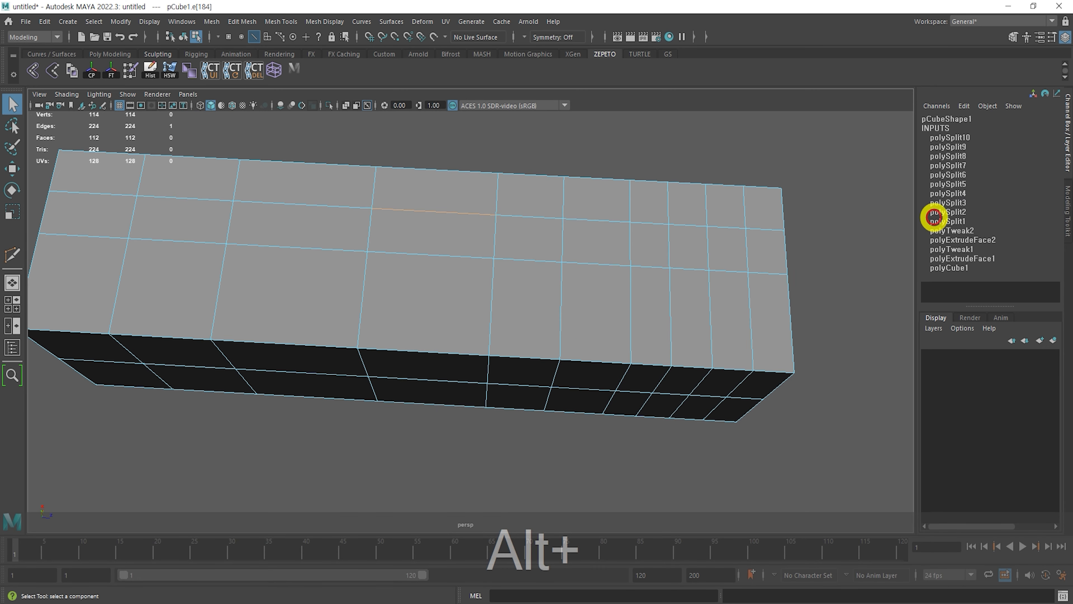
key(F11)
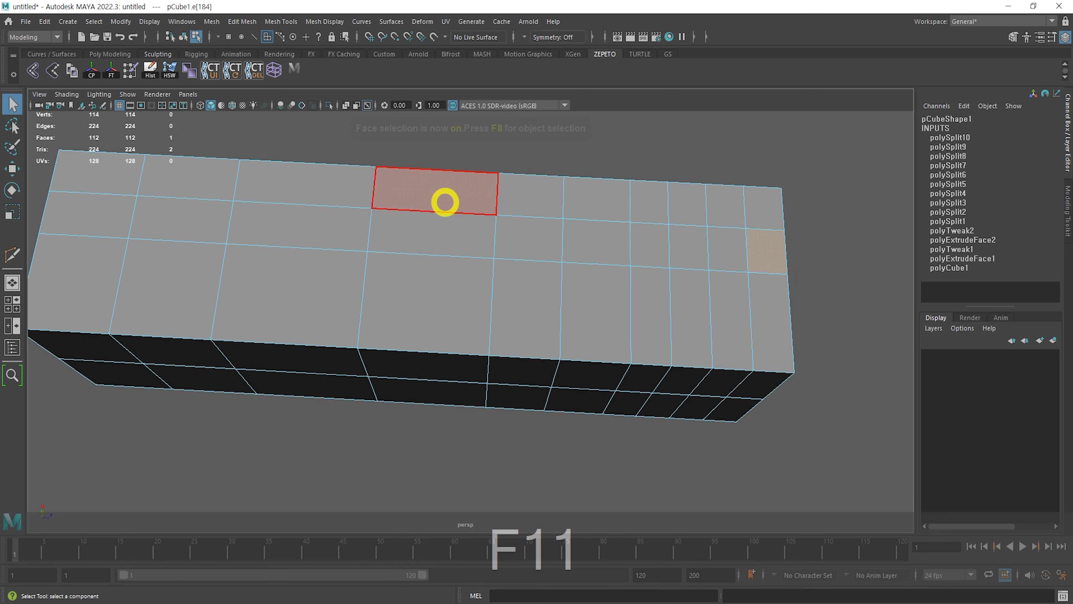
drag(495, 222, 499, 230)
drag(445, 147, 422, 460)
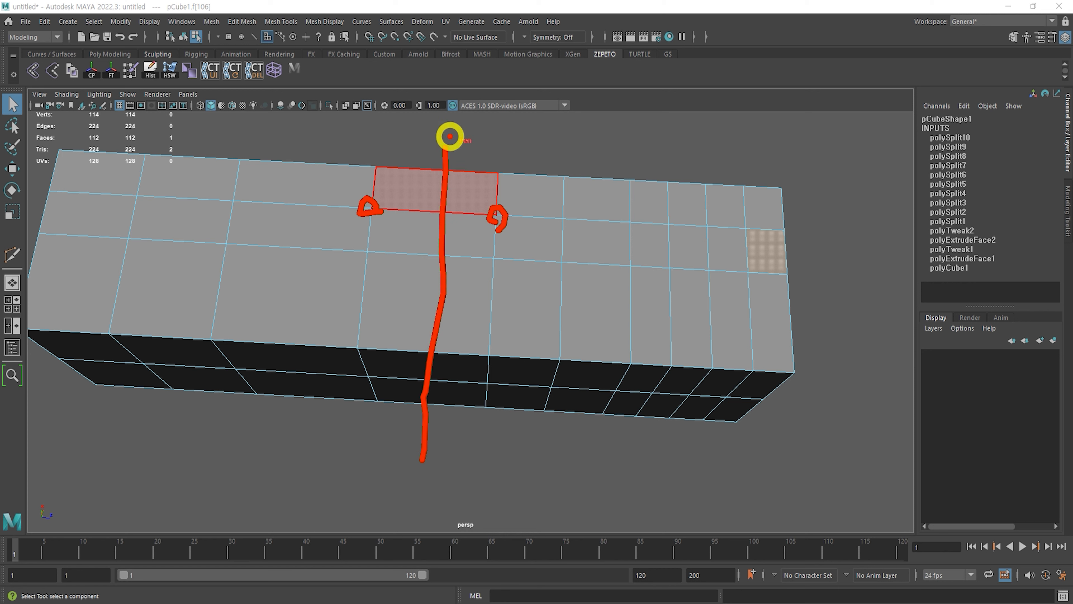
key(ctrl+z)
Apply To Edge Ring and Split from the upper loop's middle edge, and select one edge of the inserted loop
click(450, 211)
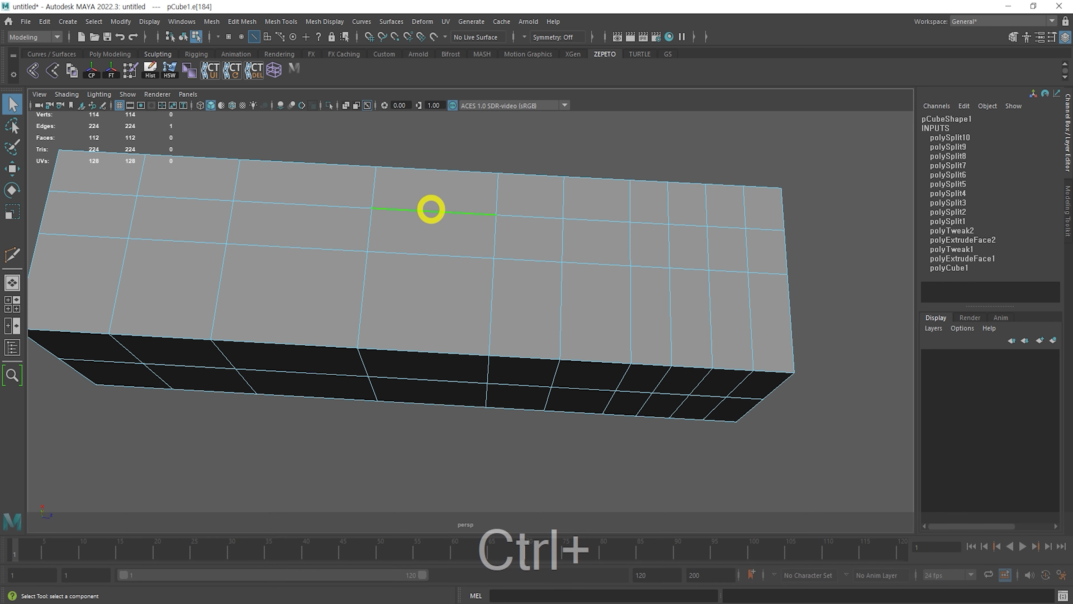
ctrl+right_click(438, 194)
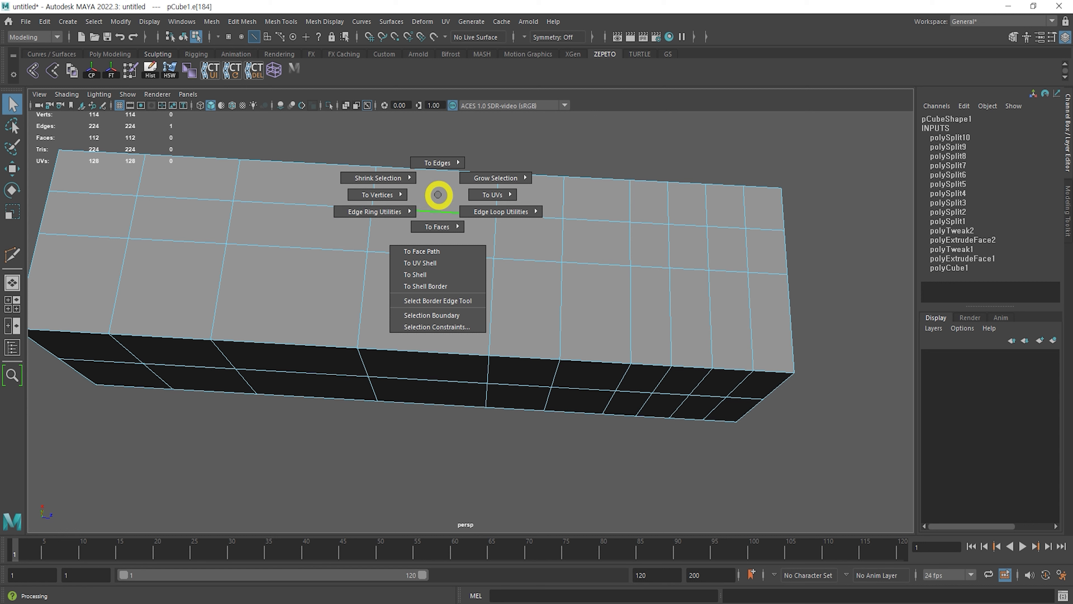
ctrl+right_drag(438, 195, 410, 212)
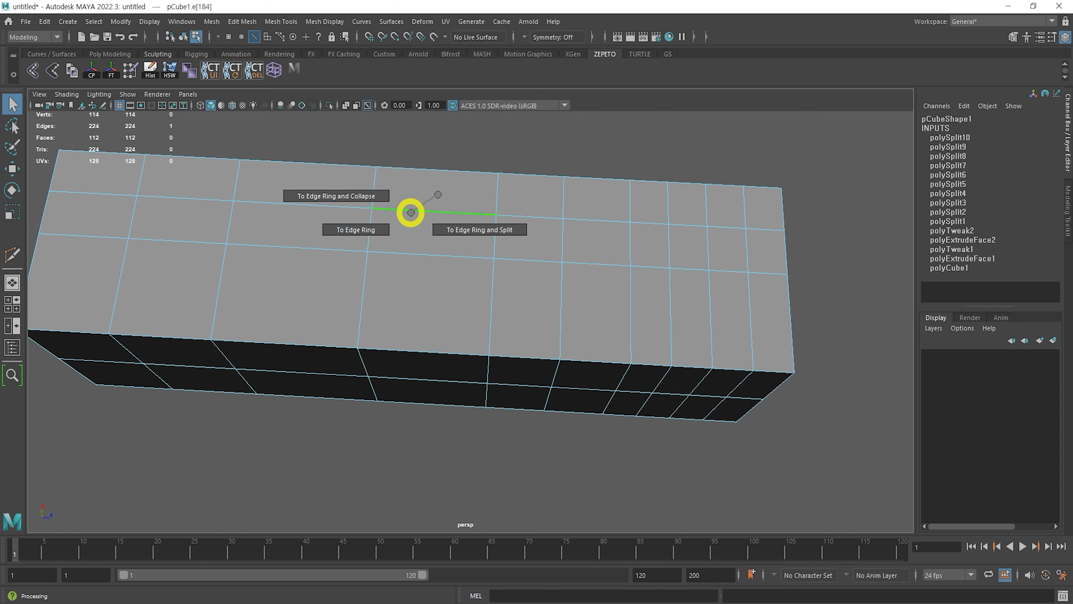
ctrl+right_drag(411, 212, 437, 224)
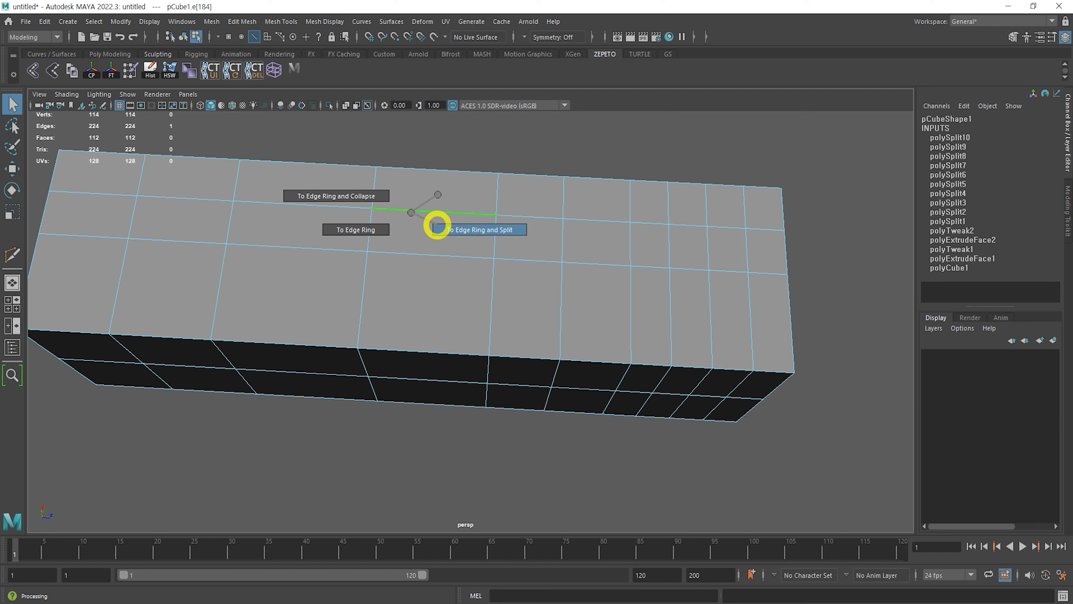
ctrl+right_drag(437, 224, 438, 223)
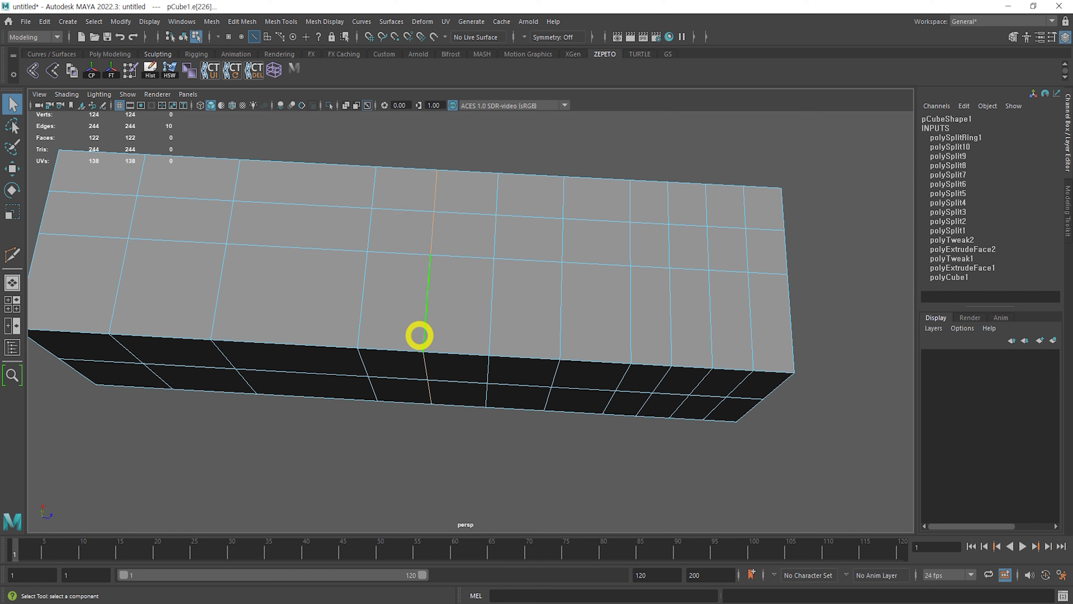
click(429, 300)
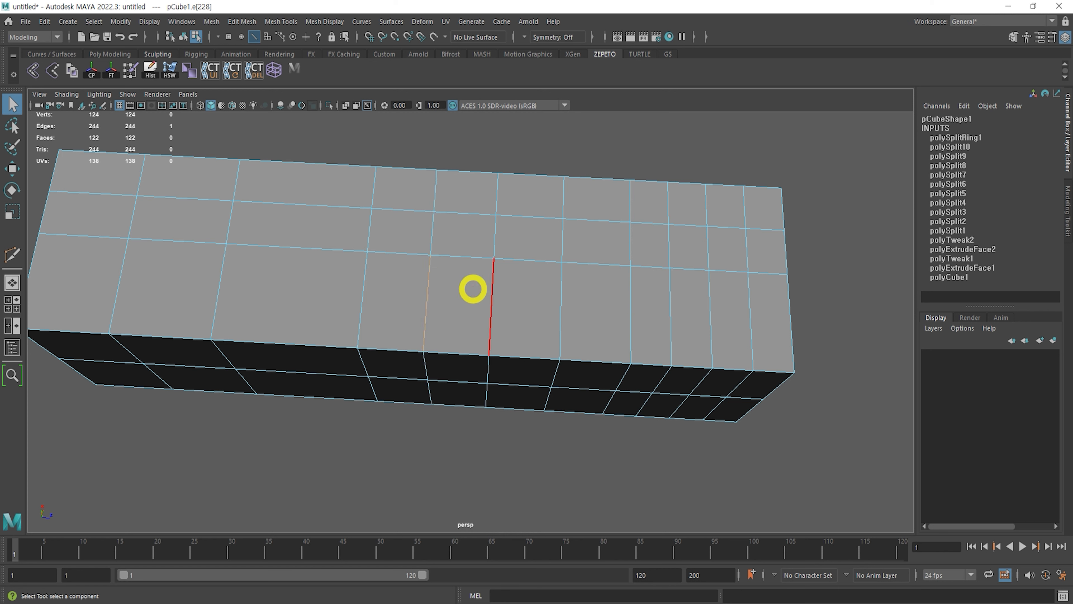
Repeat Edge Ring and Split on the bar to add one lengthwise loop and three crosswise loops in its far-end half
key(g)
click(286, 231)
key(g)
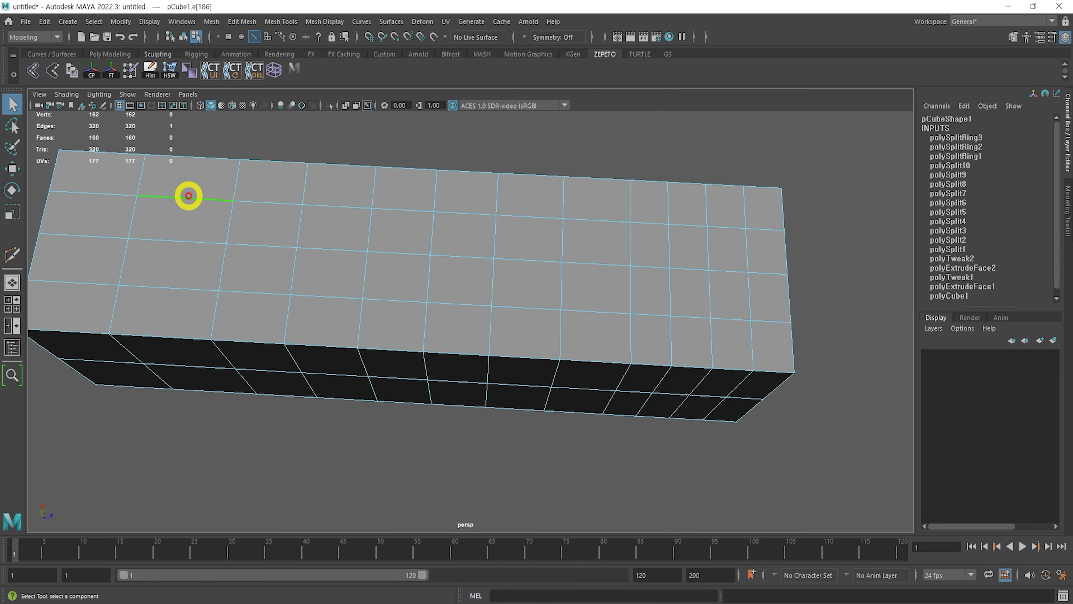
key(g)
click(87, 191)
key(g)
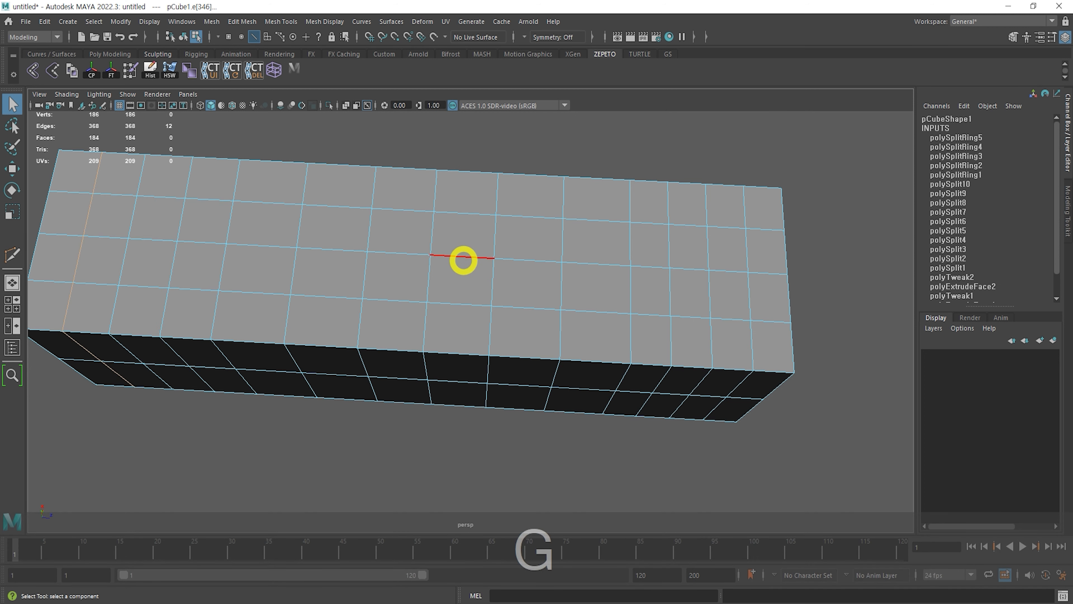
Repeat the edge ring split to add three crosswise loops right of the bar's middle and two lengthwise loops near its rear edge
click(438, 255)
key(g)
key(g)
click(496, 232)
key(g)
key(g)
click(594, 194)
key(g)
Split the wide rows near the bar's front edge with two lengthwise loops, and add one crosswise loop left of the middle
click(590, 284)
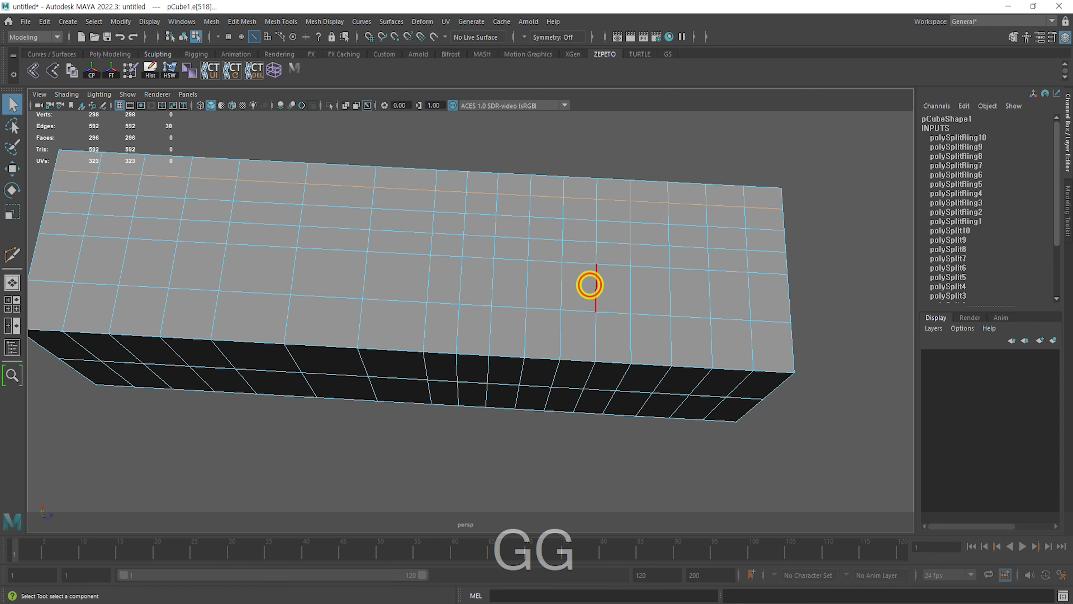
key(g)
click(597, 340)
key(g)
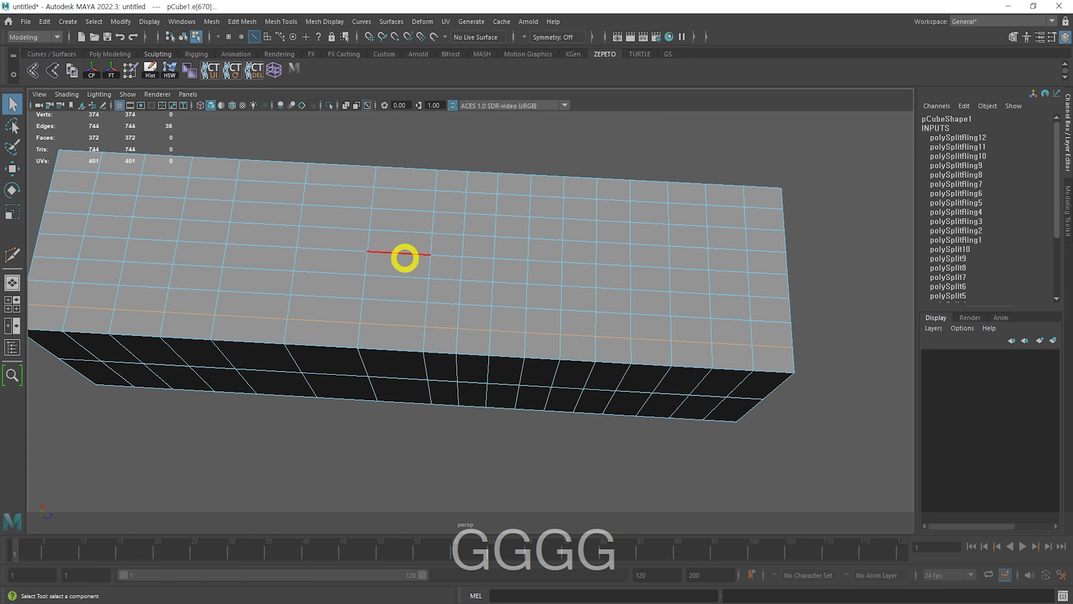
key(g)
click(402, 236)
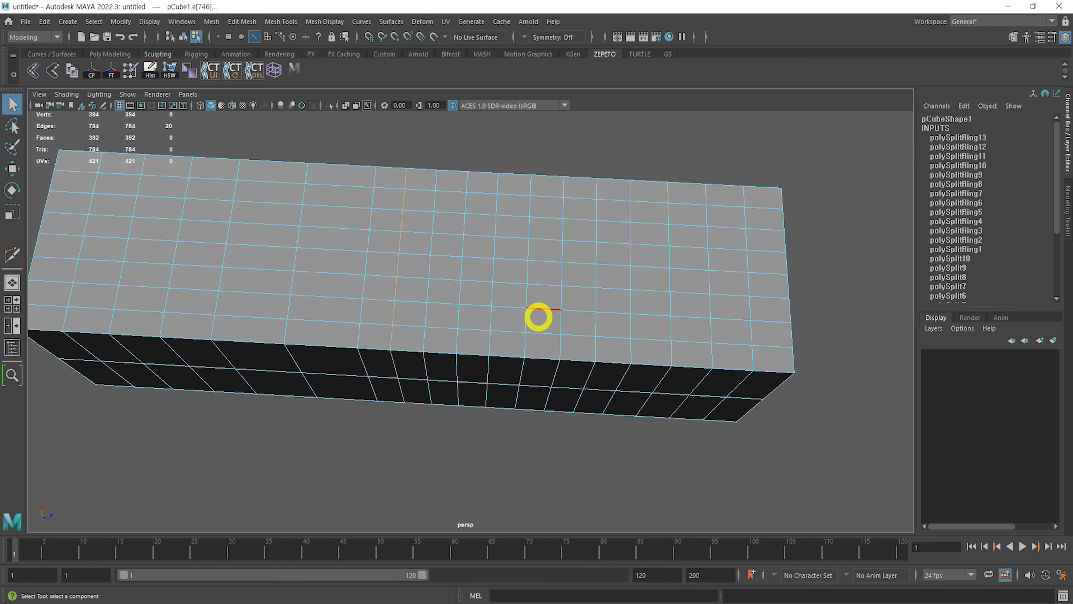
Return to object selection and delete the subdivided bar from the scene
alt+drag(547, 320, 560, 374)
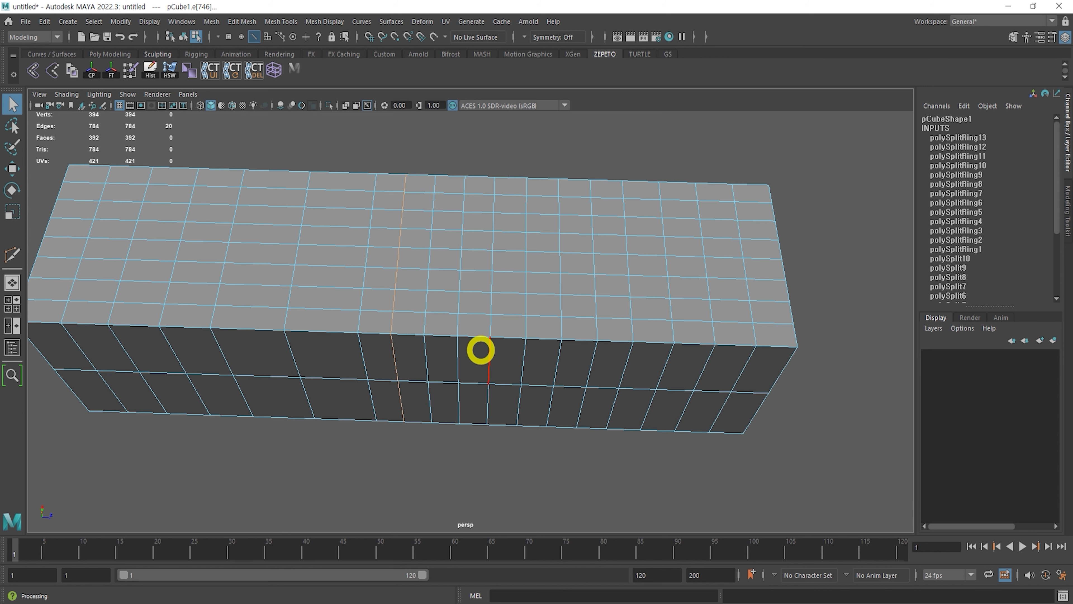
key(F8)
key(F8)
key(F8)
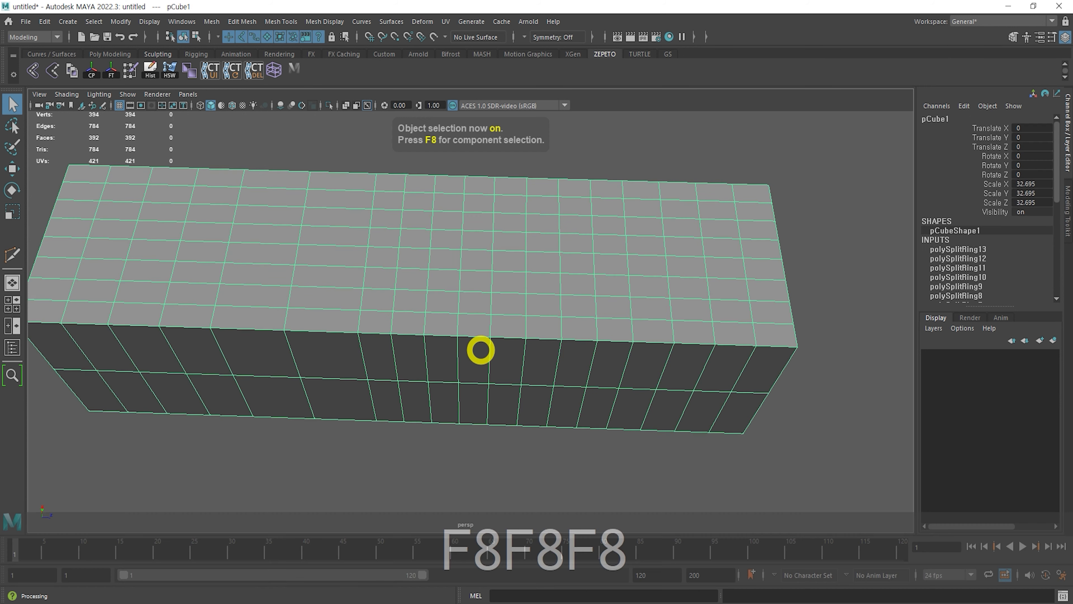
key(Delete)
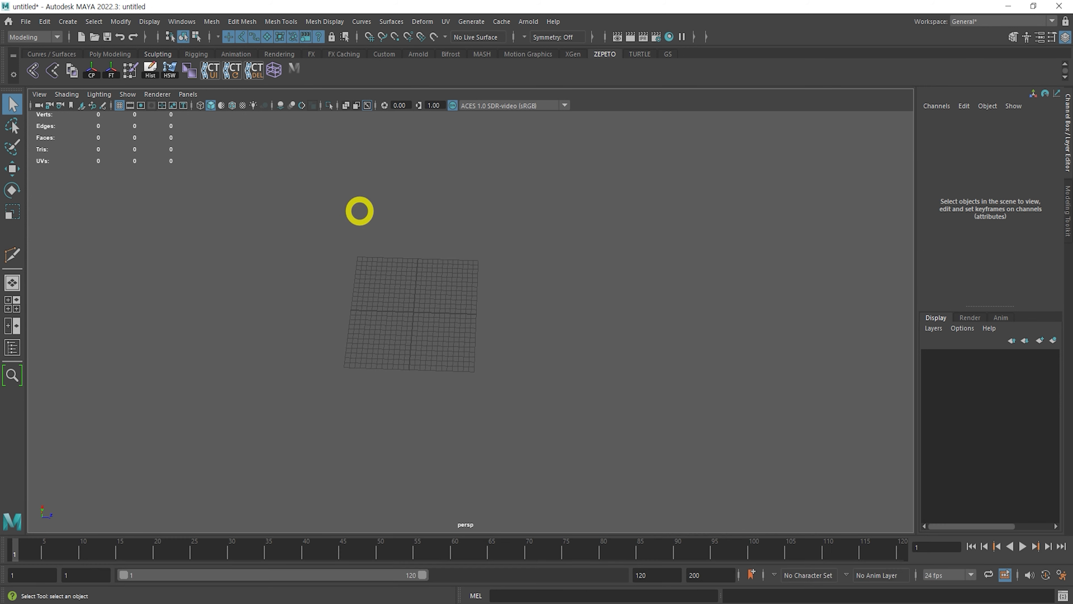
Create a polygon cube at the origin and scale it uniformly to about 17.28
shift+right_drag(426, 262, 455, 300)
key(e)
key(r)
drag(419, 331, 479, 362)
Duplicate the cube and move the copy along Z to about 39.1
key(shift+ctrl+d)
key(w)
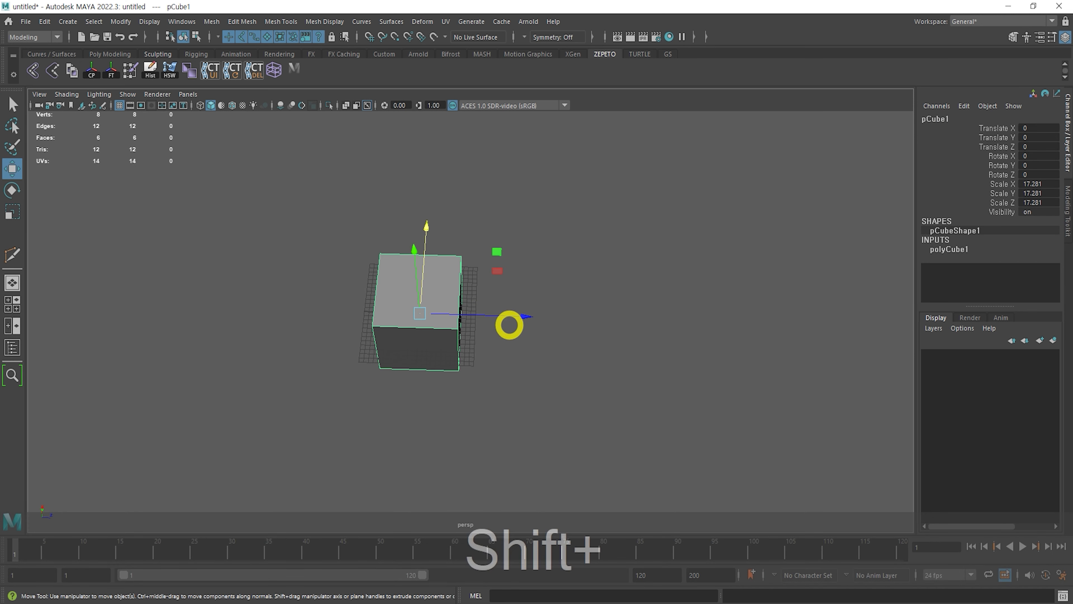
shift+drag(529, 314, 660, 325)
shift+middle_drag(660, 324, 709, 326)
alt+drag(436, 359, 395, 308)
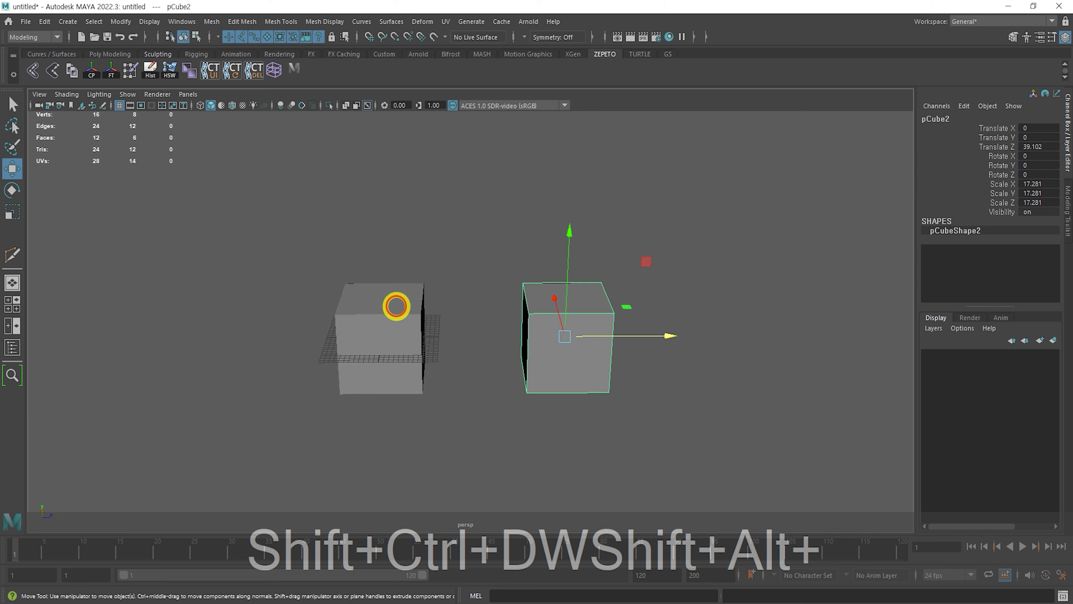
Raise both cubes together above the grid to about 14.4 in Y, and clear the selection
shift+click(397, 304)
key(w)
mouse_move(405, 269)
shift+middle_down()
mouse_move(403, 198)
mouse_move(417, 245)
mouse_move(408, 254)
shift+middle_up()
key(q)
click(445, 175)
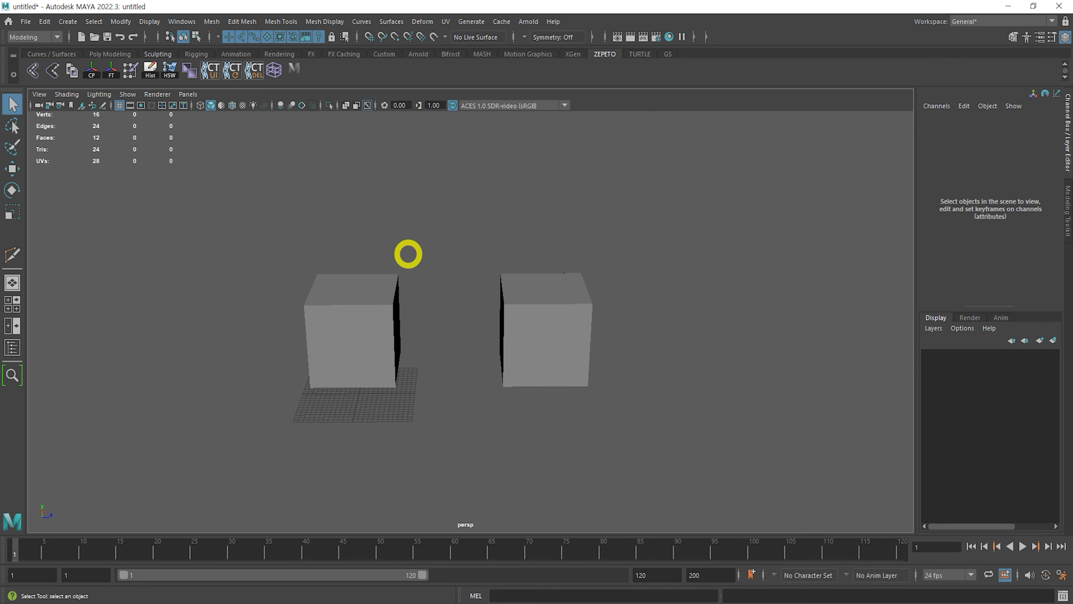
Move the duplicated cube closer to the original, to about 23.87 in Z, and select both cubes
click(567, 280)
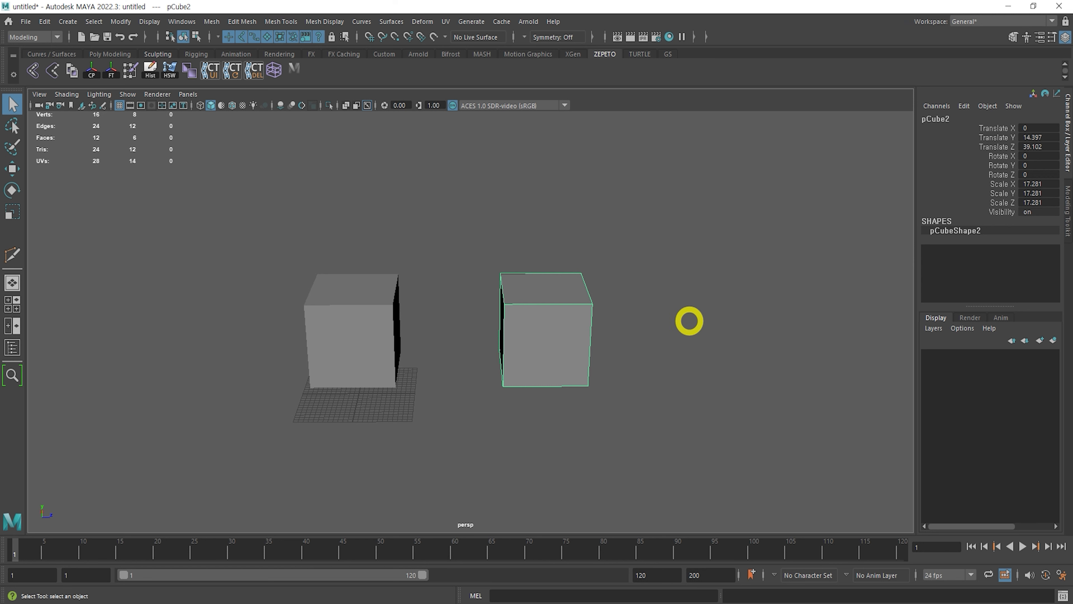
shift+click(322, 338)
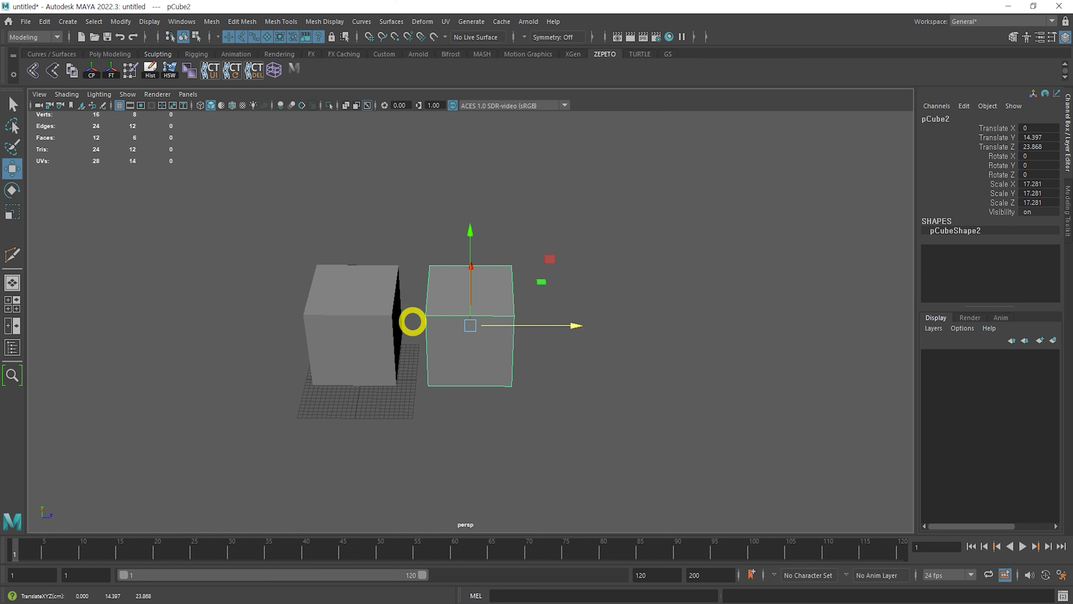
shift+click(376, 319)
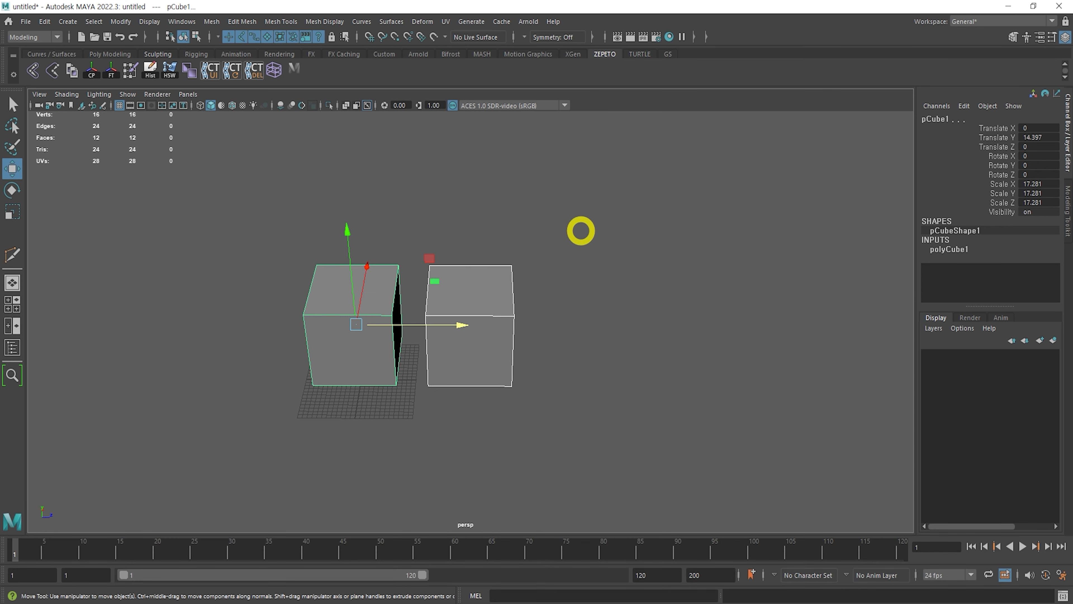
Select the duplicated cube and the original cube together, and Combine them into one mesh
click(582, 231)
click(486, 289)
shift+click(367, 331)
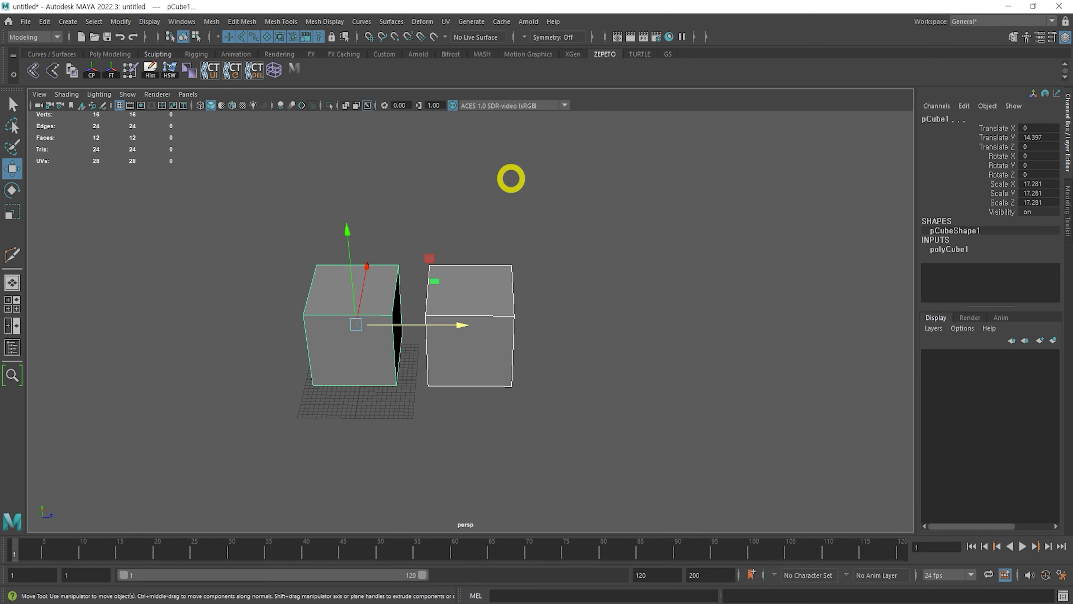
click(539, 255)
click(495, 295)
shift+click(372, 311)
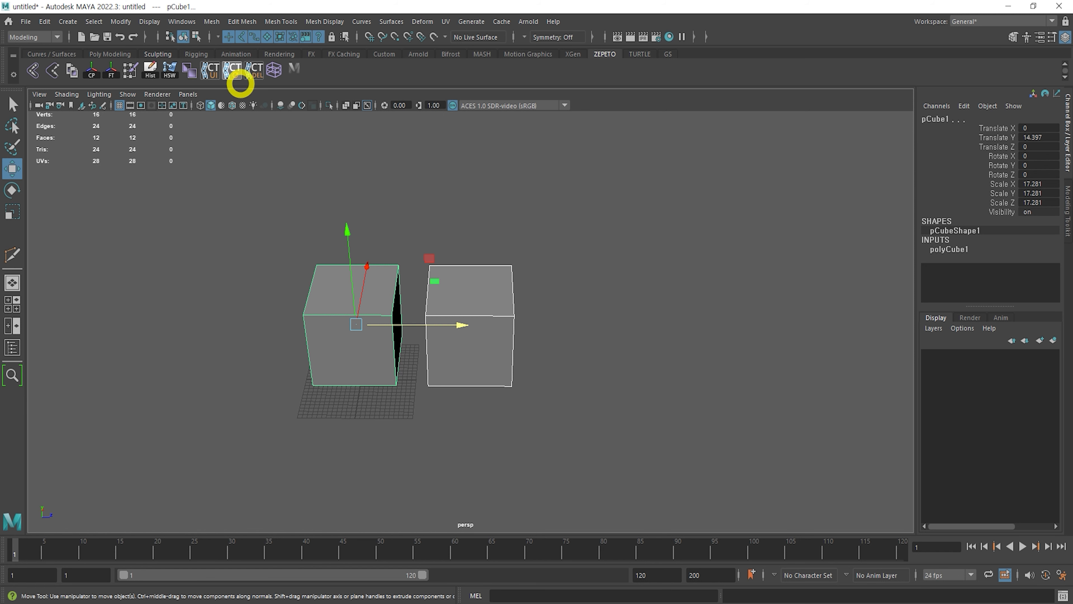
click(214, 22)
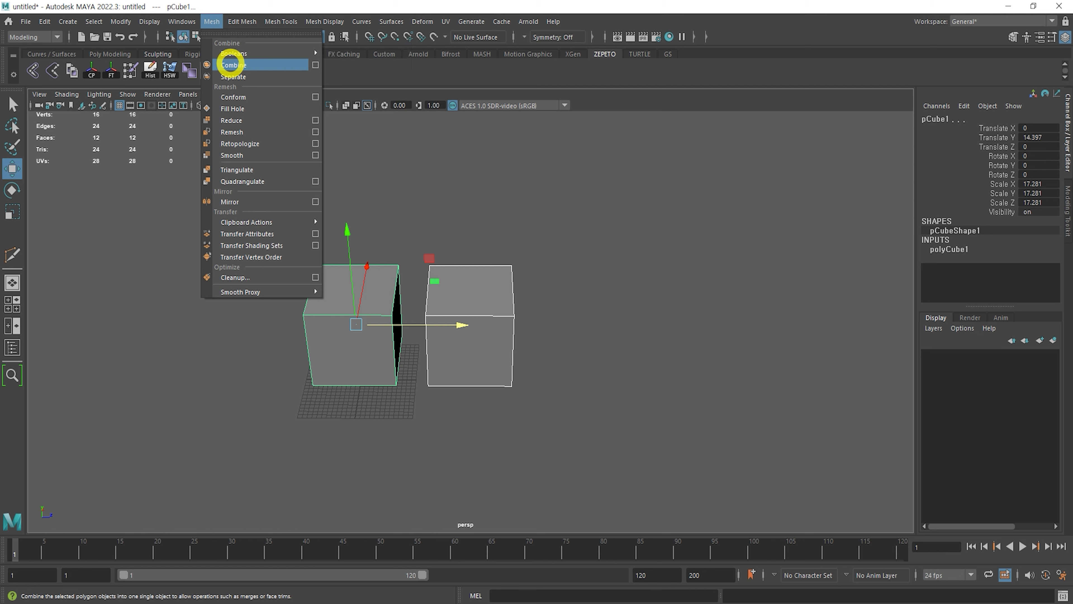
click(231, 65)
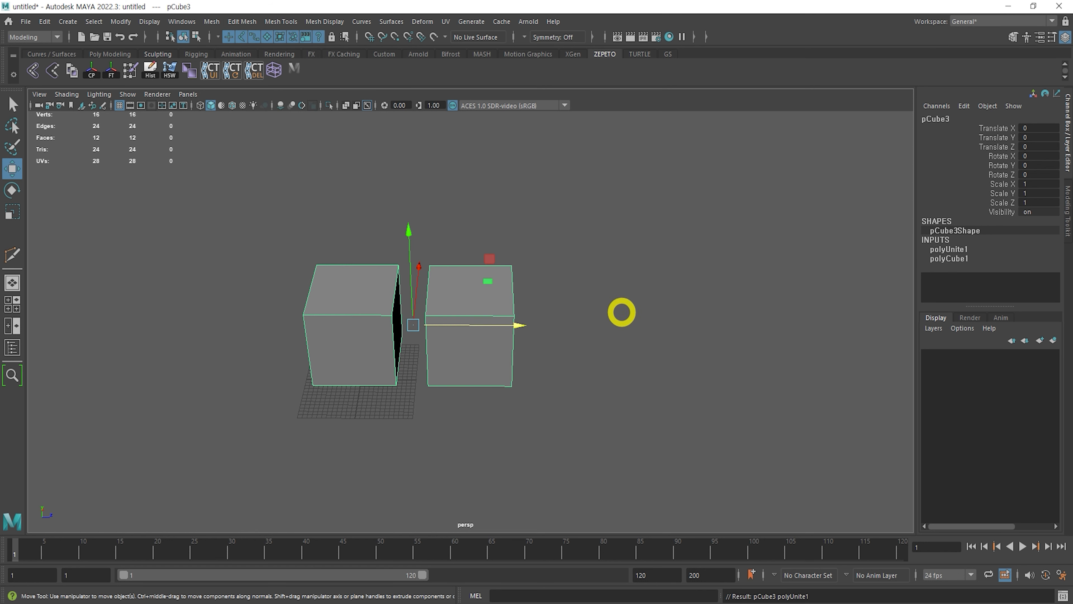
Select the combined mesh and Separate it into two individual cube objects
alt+drag(624, 335, 507, 333)
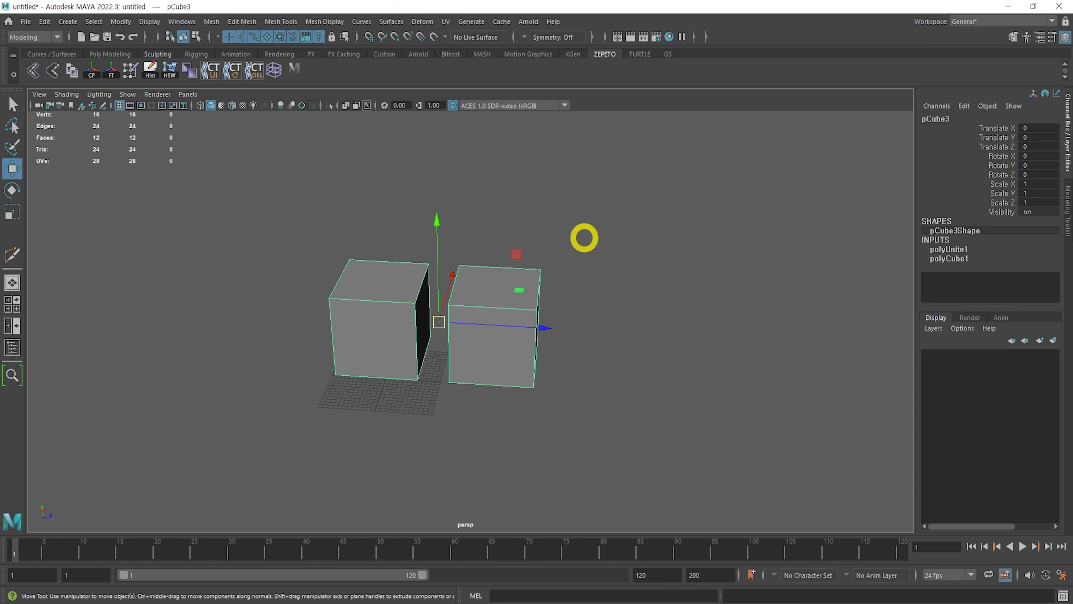
alt+right_drag(546, 237, 676, 283)
click(459, 229)
click(399, 288)
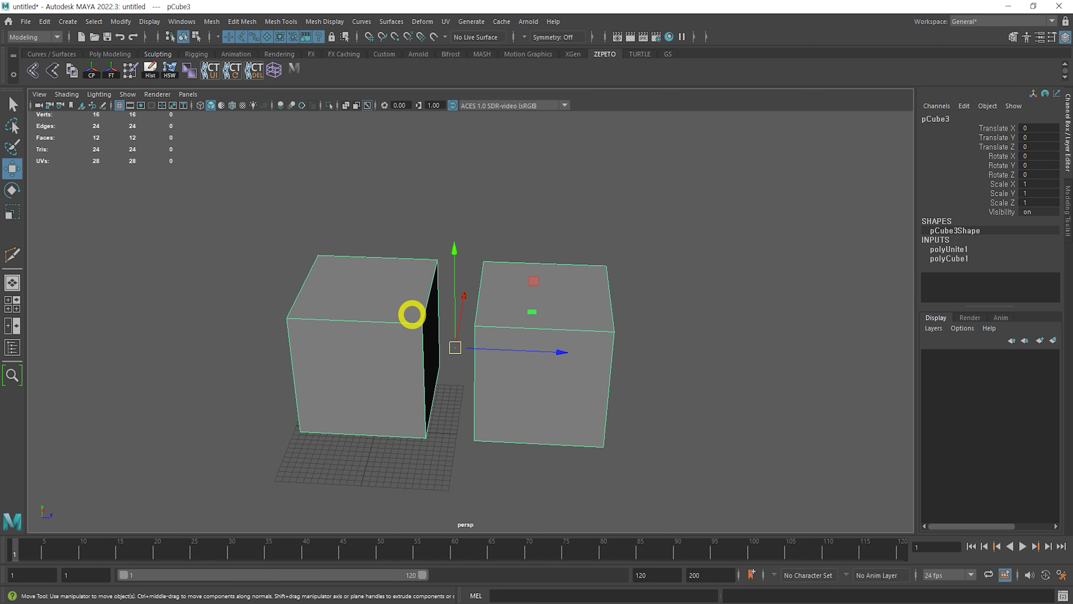
click(211, 21)
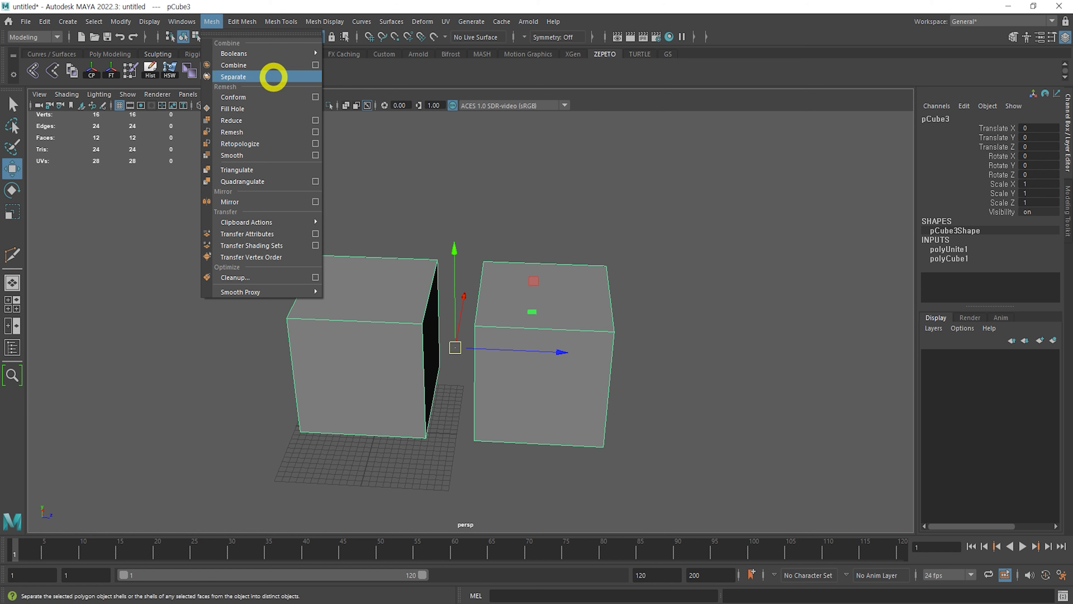
click(275, 76)
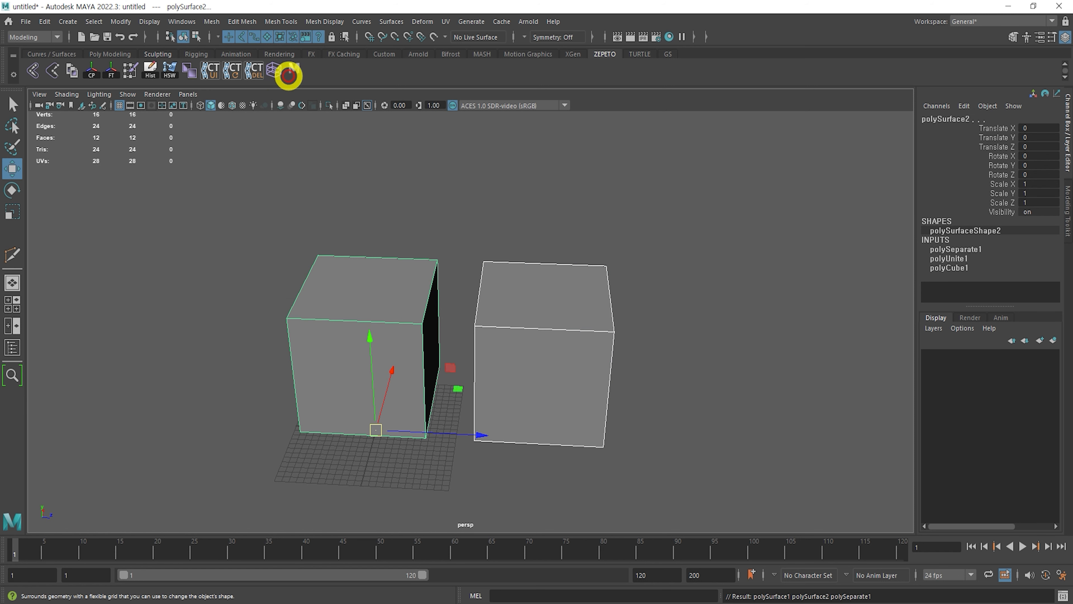
Check the separated cubes by selecting them individually and together, and clear the selection
shift+click(351, 273)
click(498, 173)
click(513, 294)
click(478, 173)
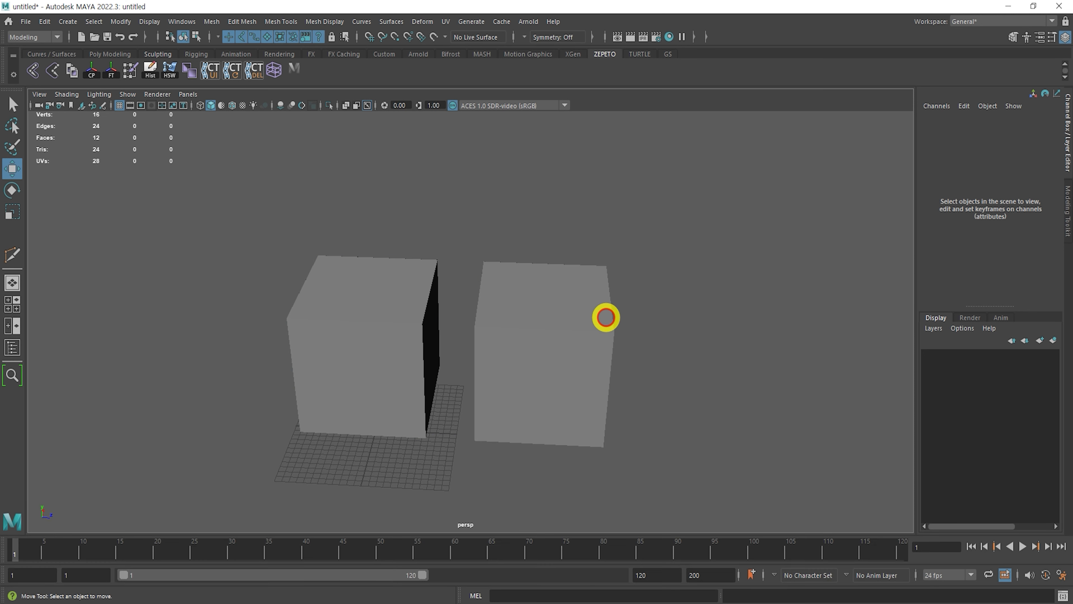
click(606, 316)
shift+click(372, 297)
click(575, 246)
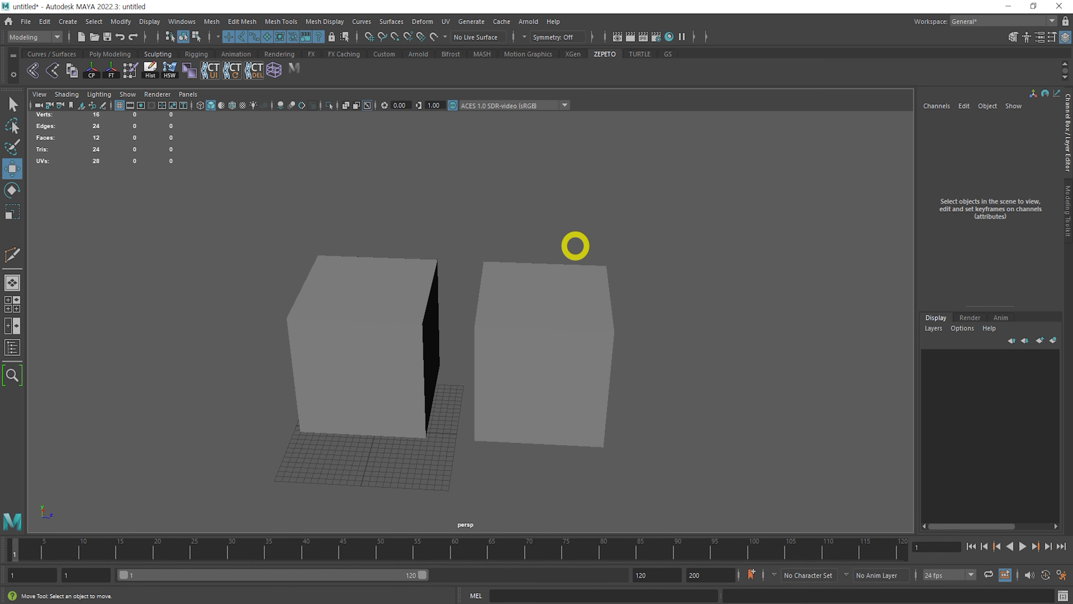
Select both separated cubes and Combine them into one mesh again
click(583, 316)
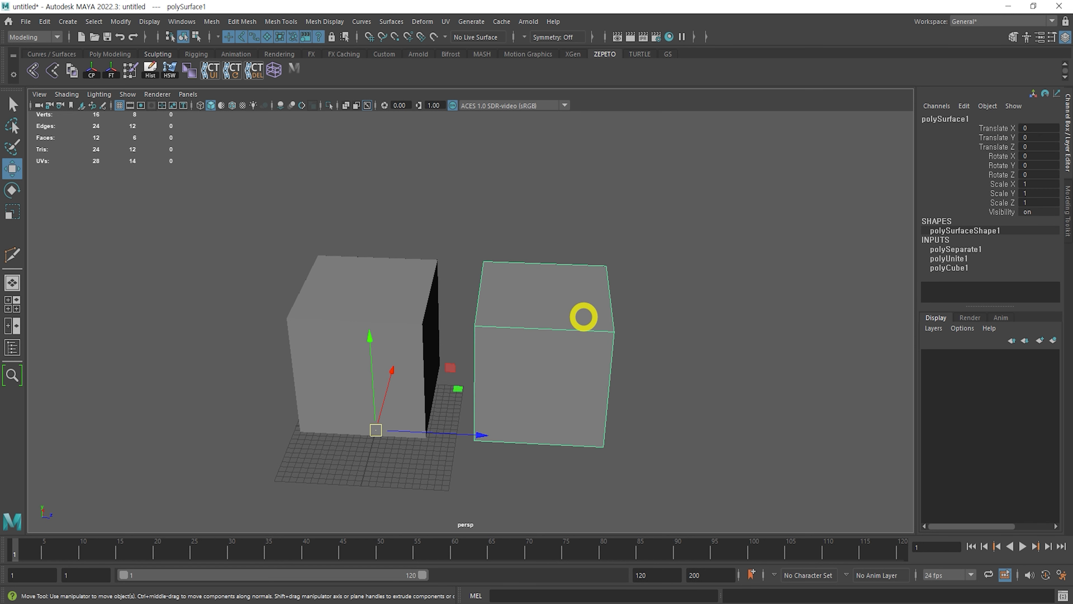
shift+click(414, 263)
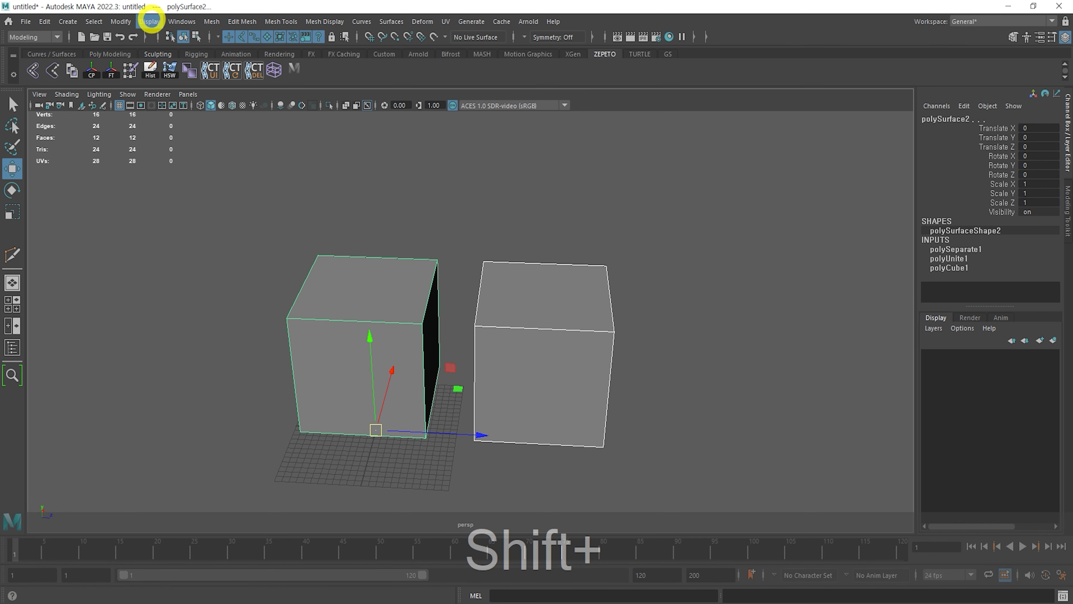
click(217, 19)
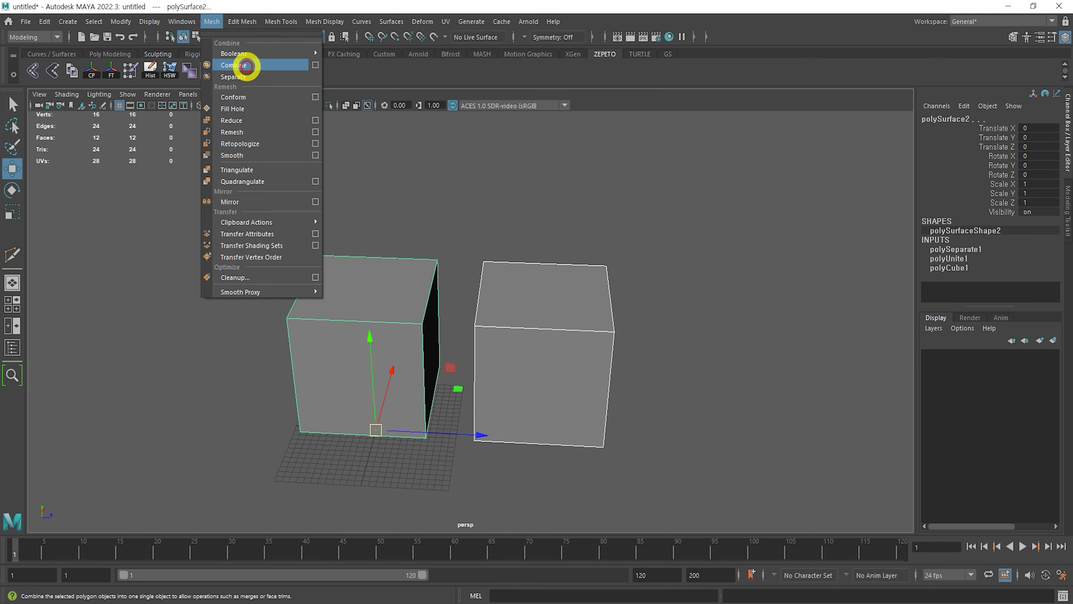
click(246, 66)
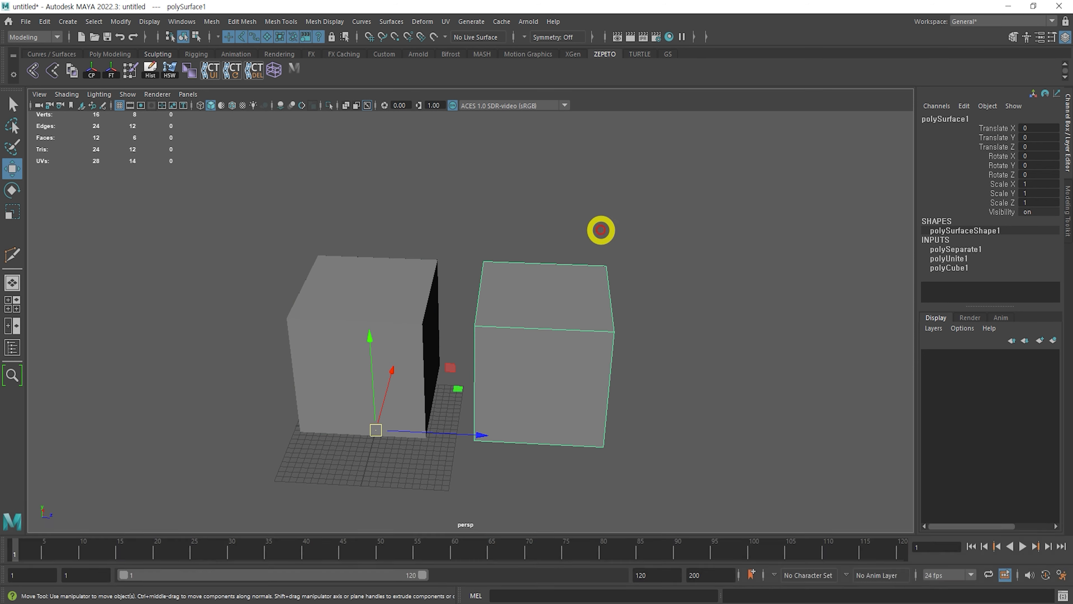
Frame the right cube, switch it to face selection and select its top face
alt+middle_drag(588, 228, 512, 204)
key(f)
alt+drag(536, 237, 524, 247)
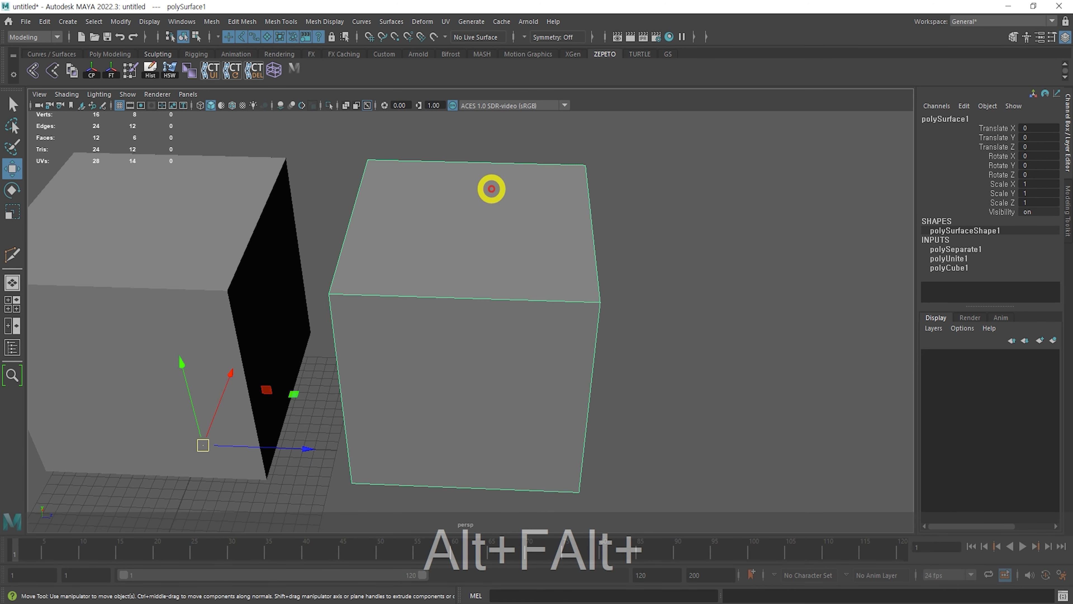
right_drag(490, 189, 522, 282)
alt+middle_drag(499, 232, 491, 317)
click(504, 311)
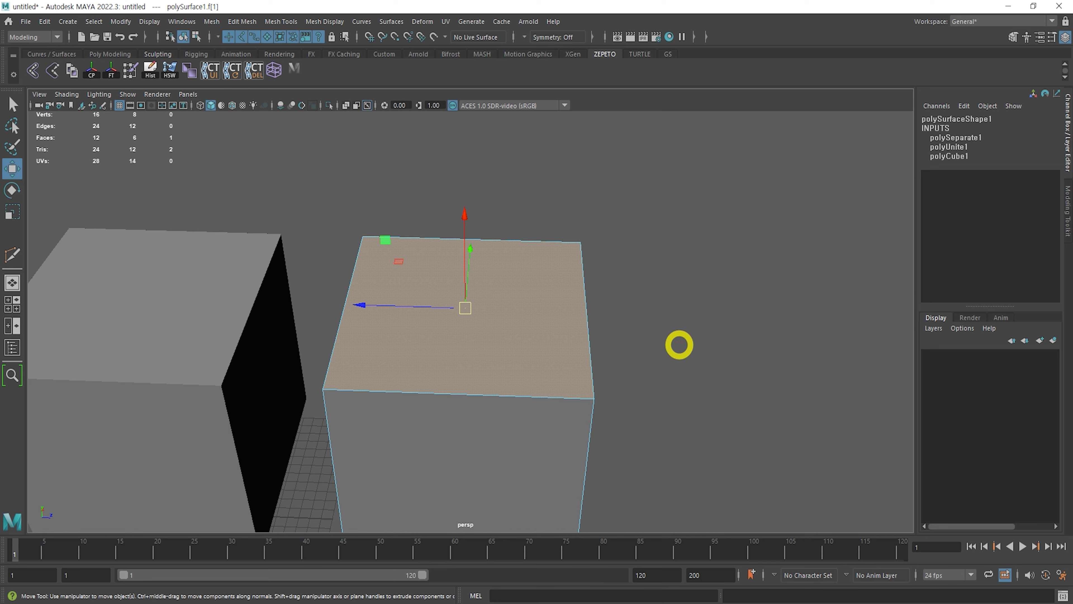
Extract the right cube's top face from the Edit Mesh commands, and undo the extraction
alt+drag(690, 347, 441, 266)
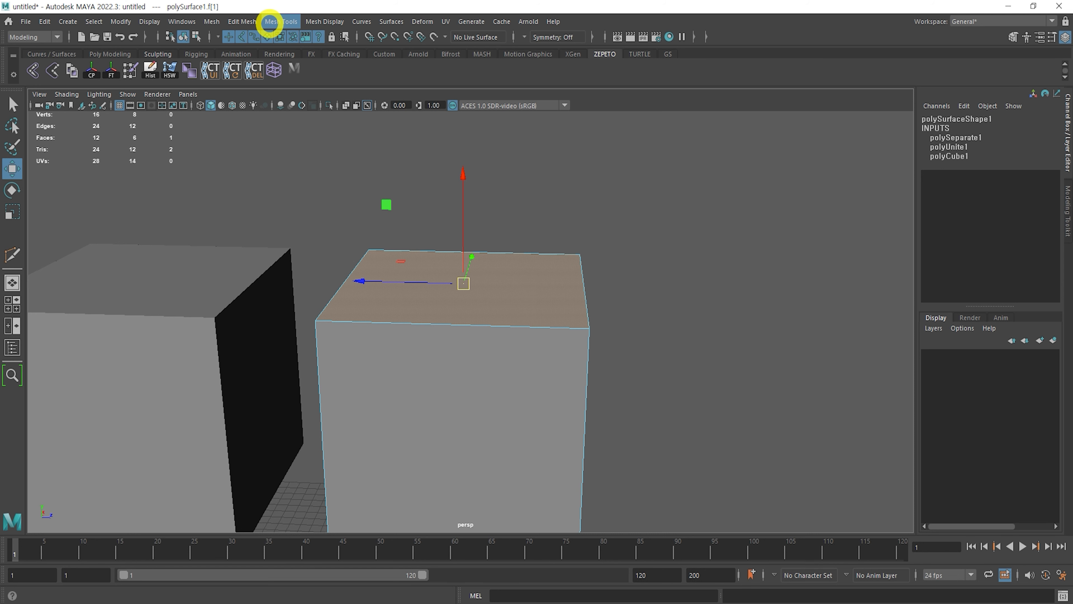
click(242, 20)
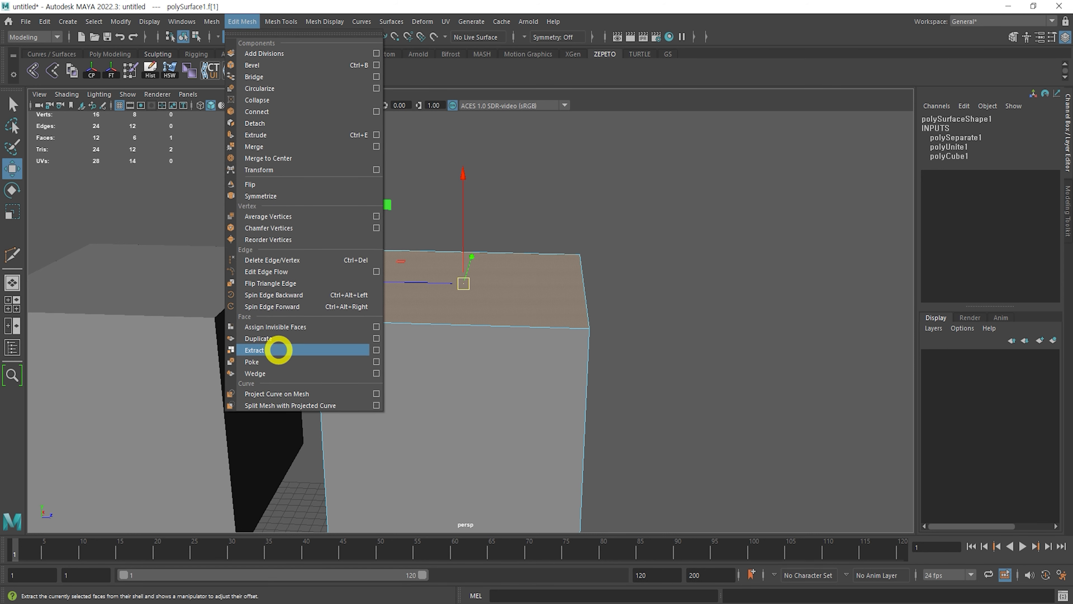
click(279, 349)
alt+drag(673, 271, 391, 302)
key(z)
key(z)
alt+drag(484, 393, 569, 379)
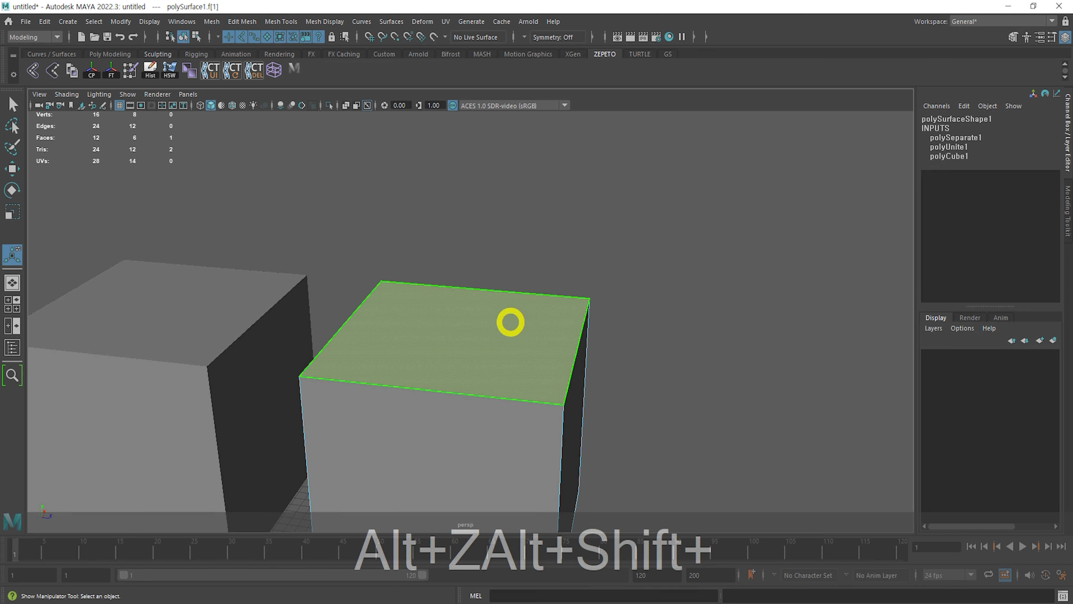
Apply Extract Faces to the right cube's top face, and return to object selection with the Move tool
shift+right_click(511, 322)
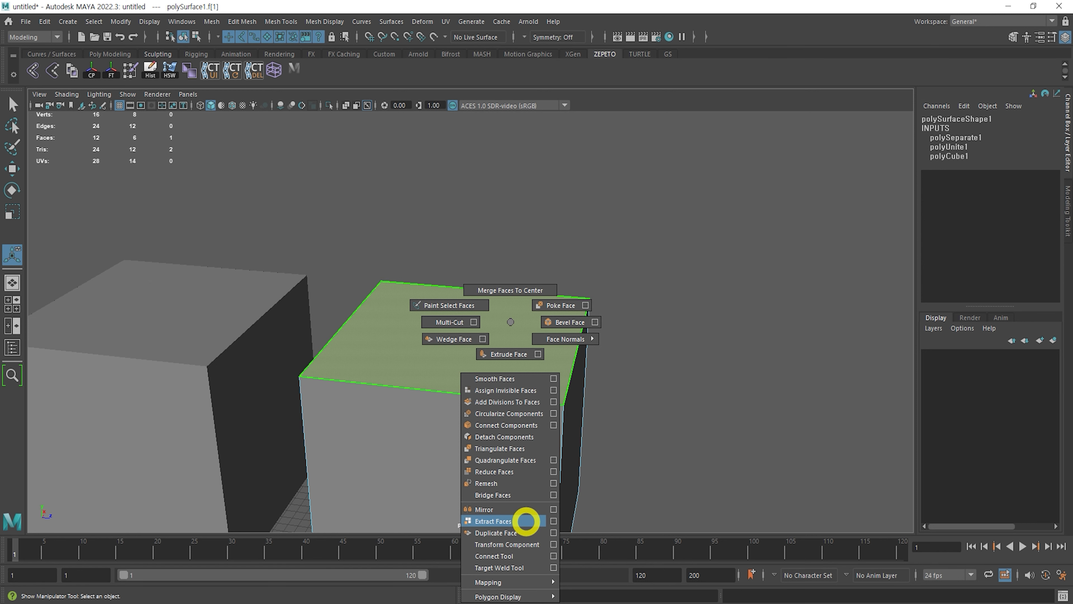
click(526, 521)
key(alt+q)
key(w)
key(F8)
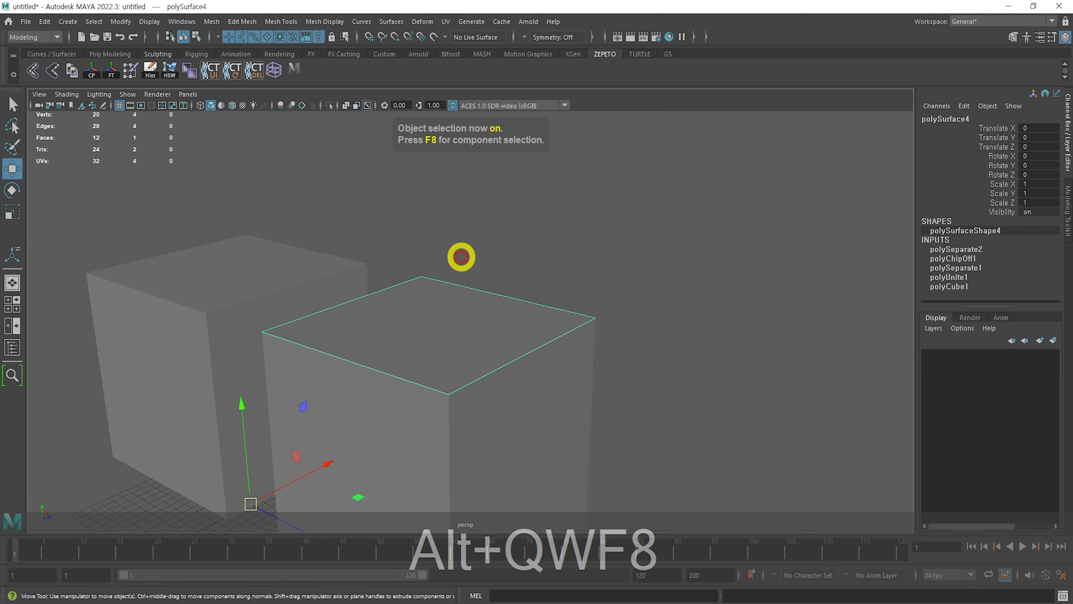
Try lifting the extracted top face off the right cube with the Move tool twice, undoing each move
key(w)
drag(250, 405, 261, 332)
alt+right_drag(627, 309, 446, 307)
key(ctrl+z)
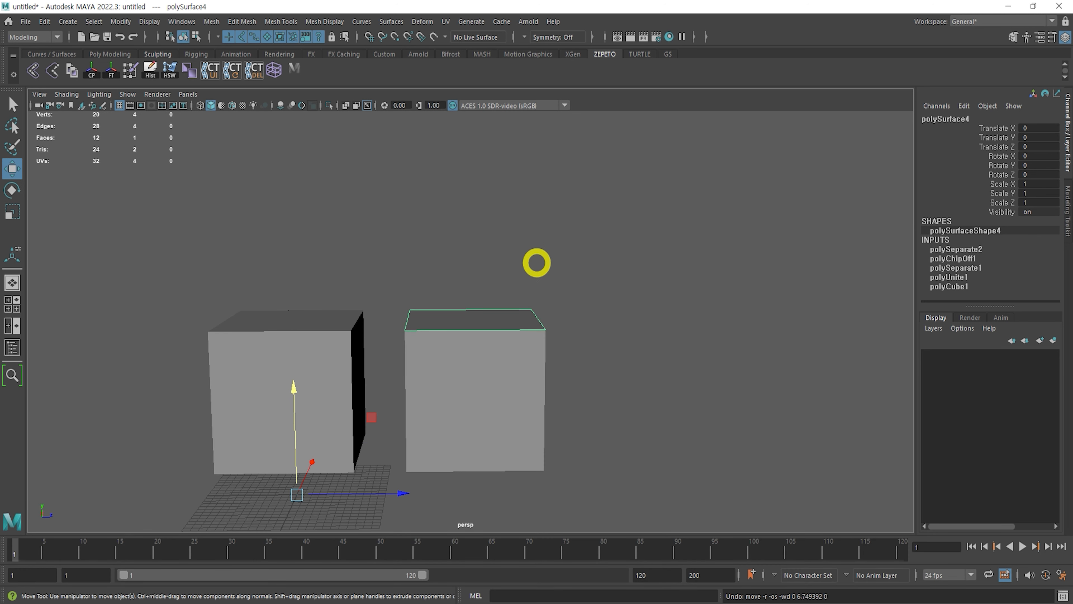
drag(295, 389, 491, 367)
key(ctrl+z)
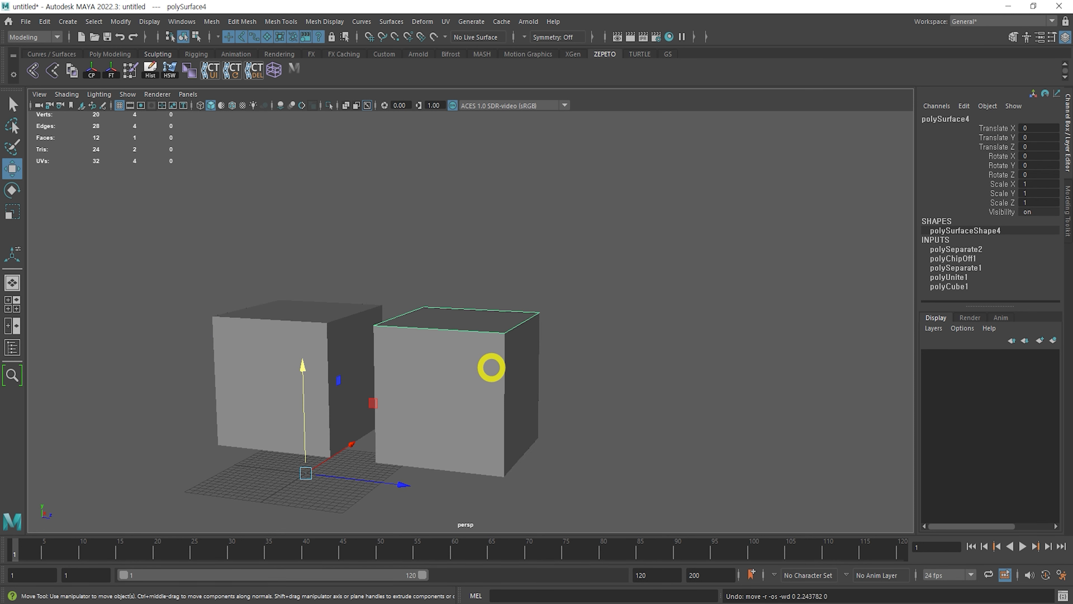
Select the extracted top face together with the right cube's body and Combine them into one mesh
alt+shift+drag(630, 376, 668, 278)
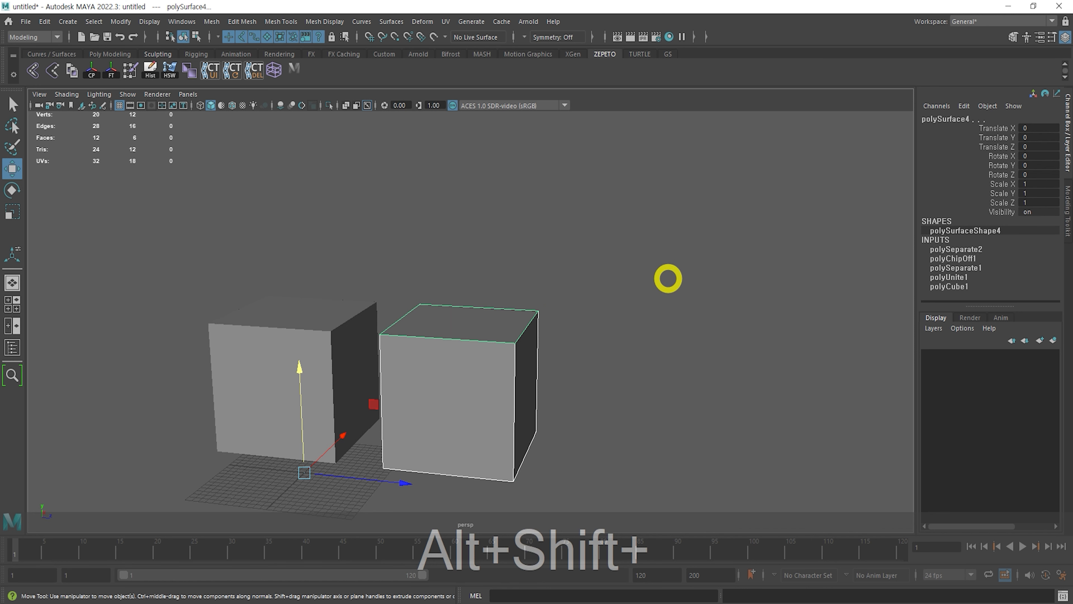
click(207, 22)
click(239, 64)
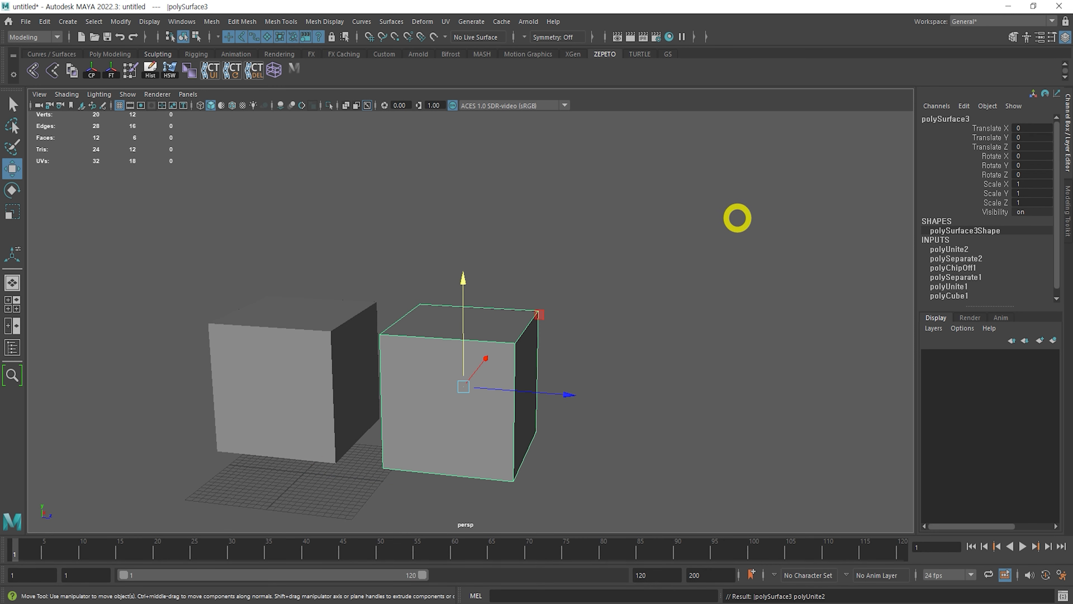
alt+drag(481, 338, 577, 462)
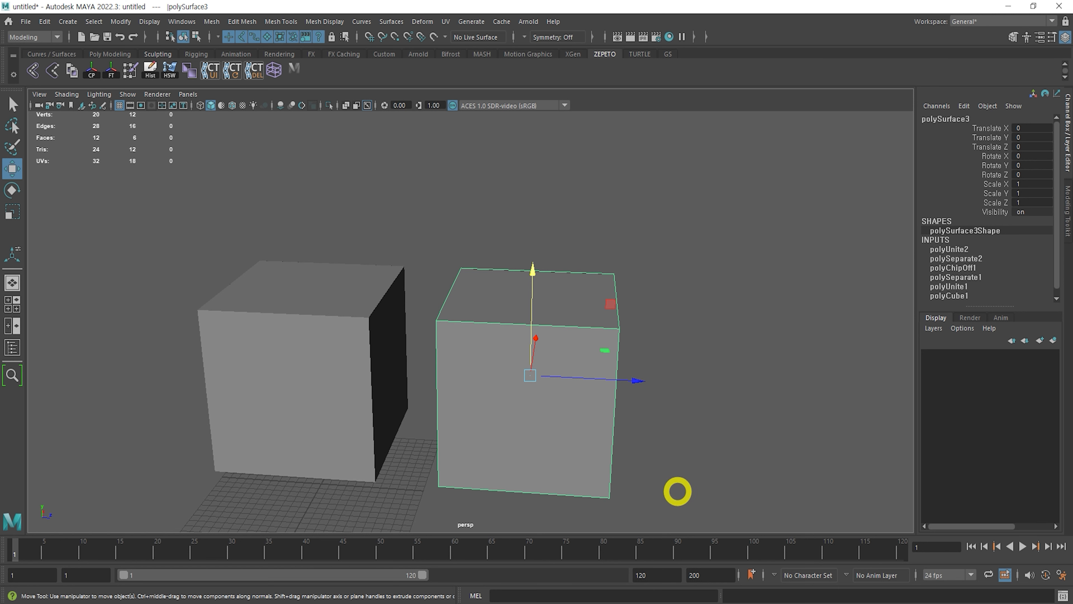
alt+middle_drag(640, 434, 587, 412)
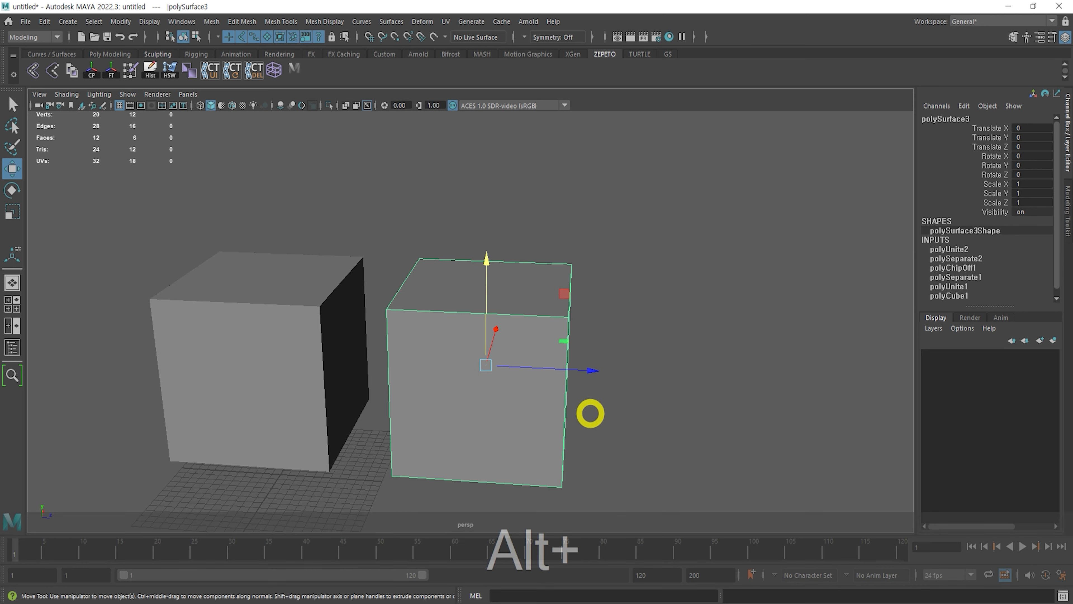
Preview the combined cube smoothed, lift its unmerged top face, then undo the move and return to the unsmoothed display
key(3)
alt+drag(611, 381, 505, 326)
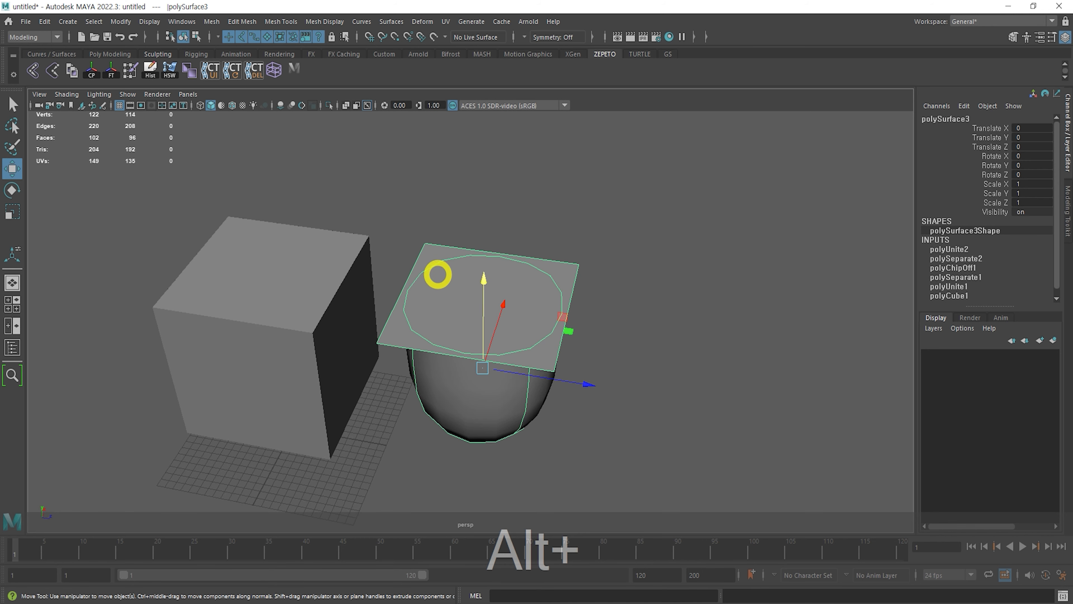
alt+drag(437, 275, 479, 345)
right_drag(479, 345, 480, 376)
click(441, 316)
alt+drag(537, 405, 579, 326)
key(w)
shift+middle_drag(580, 326, 577, 239)
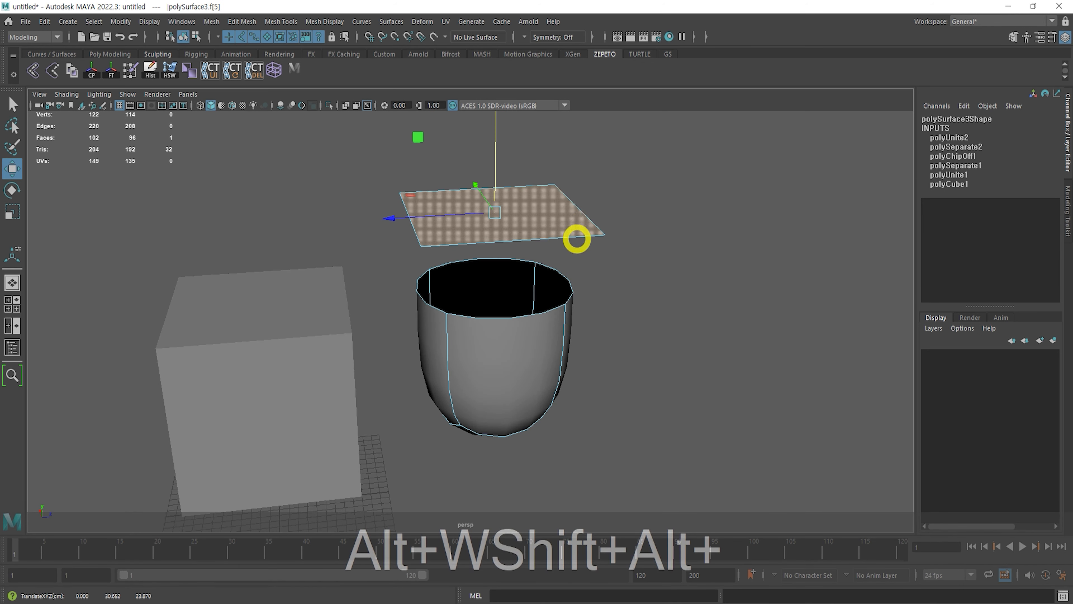
alt+drag(577, 239, 496, 211)
key(z)
key(1)
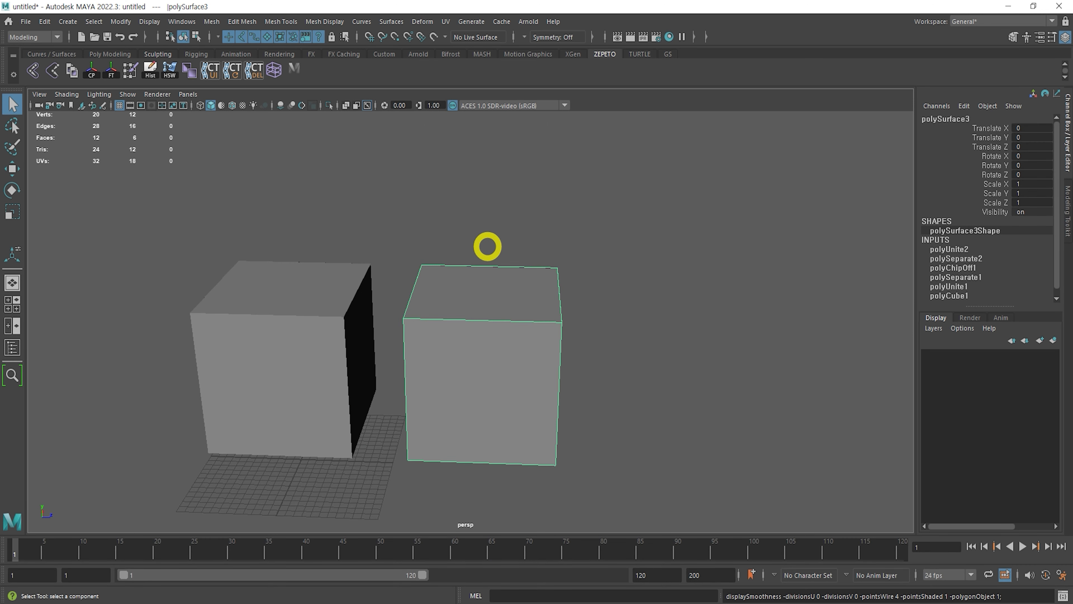
Select the right cube's upper vertices, merge them with a distance threshold of 0.01 and preview the mesh smoothed
right_drag(528, 280, 471, 267)
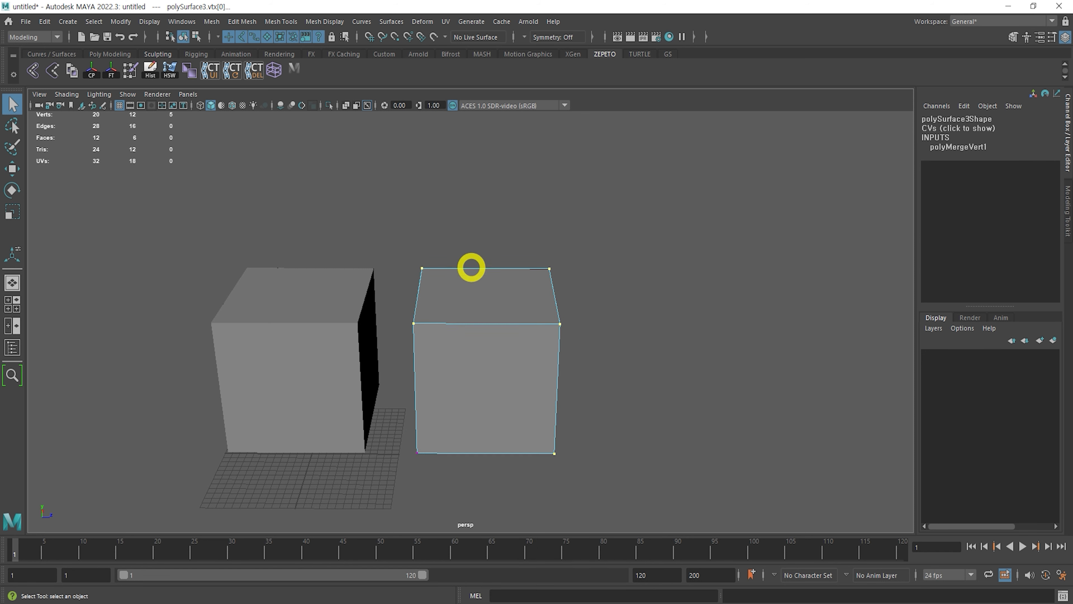
drag(355, 220, 598, 349)
shift+right_drag(440, 288, 499, 216)
alt+drag(570, 341, 522, 355)
key(alt+3)
click(611, 231)
text(0.01)
key(Return)
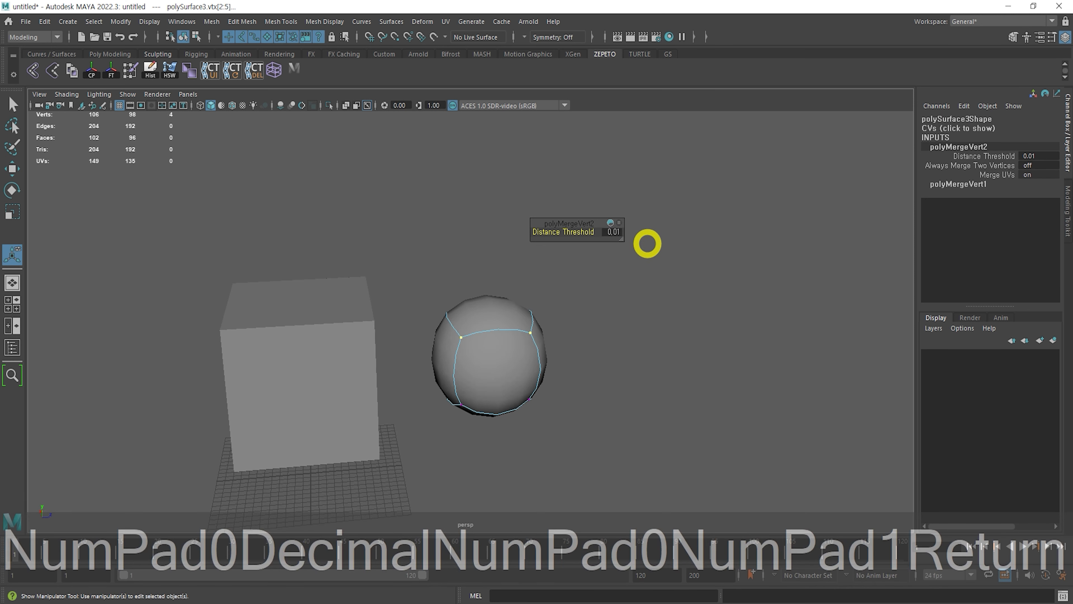
Turn off the merged cube's smooth preview and return to object selection with the Move tool
key(alt+1)
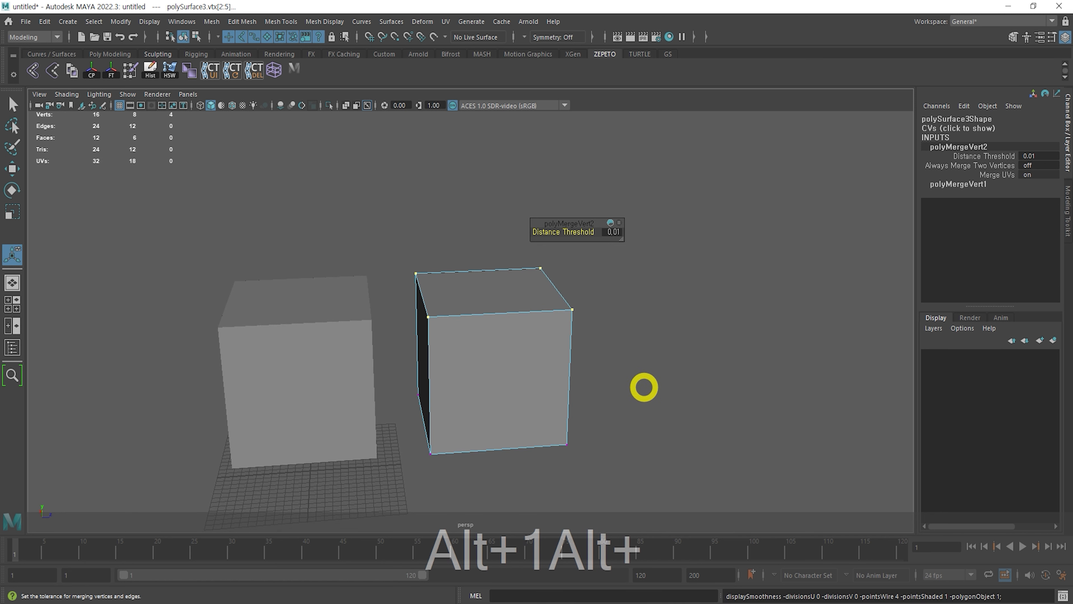
alt+drag(642, 386, 626, 388)
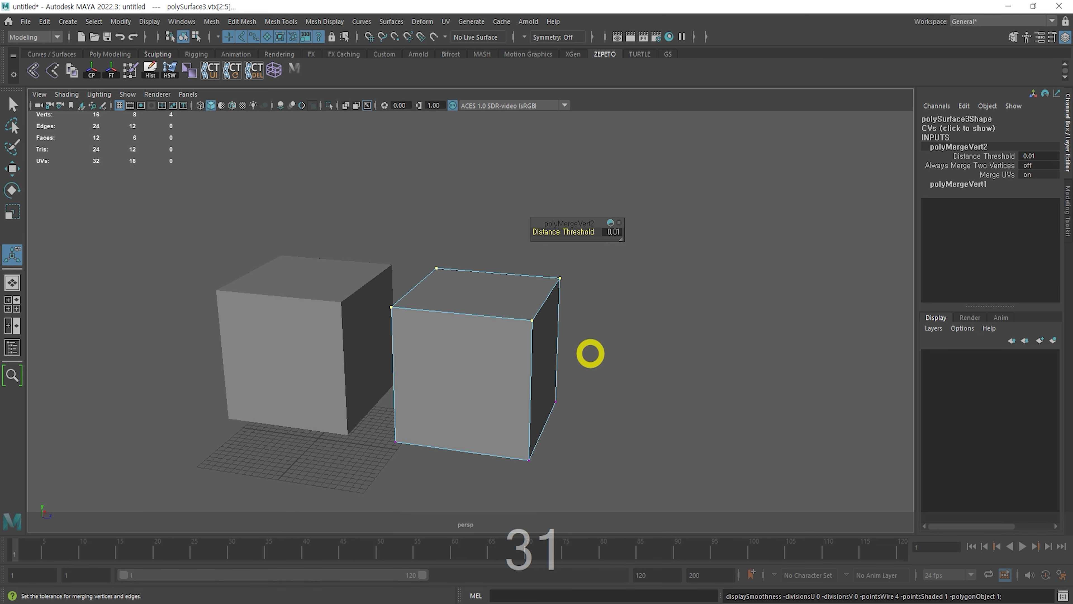
key(F8)
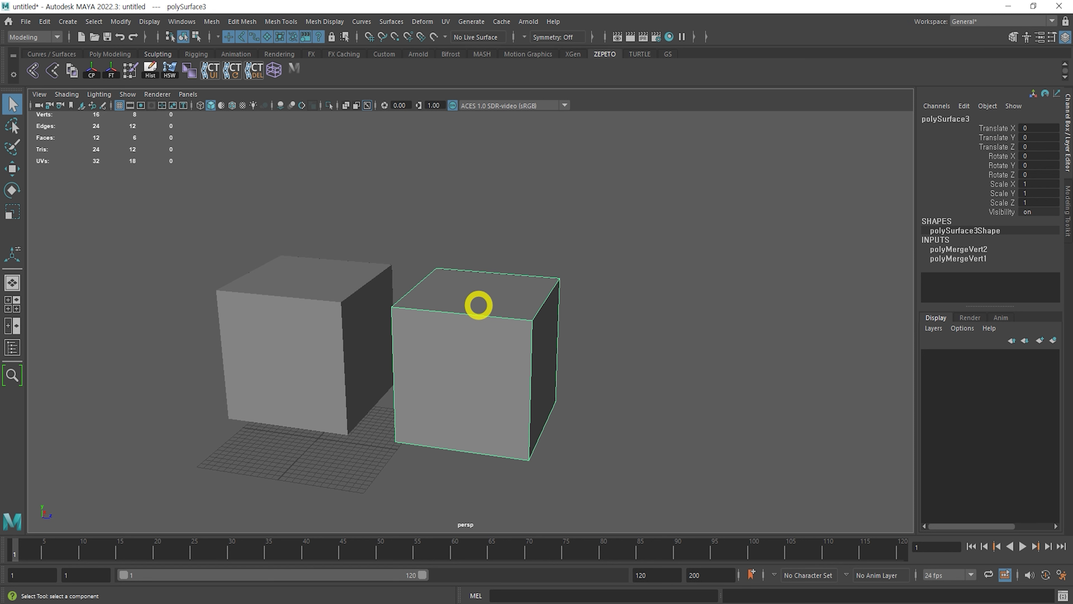
key(w)
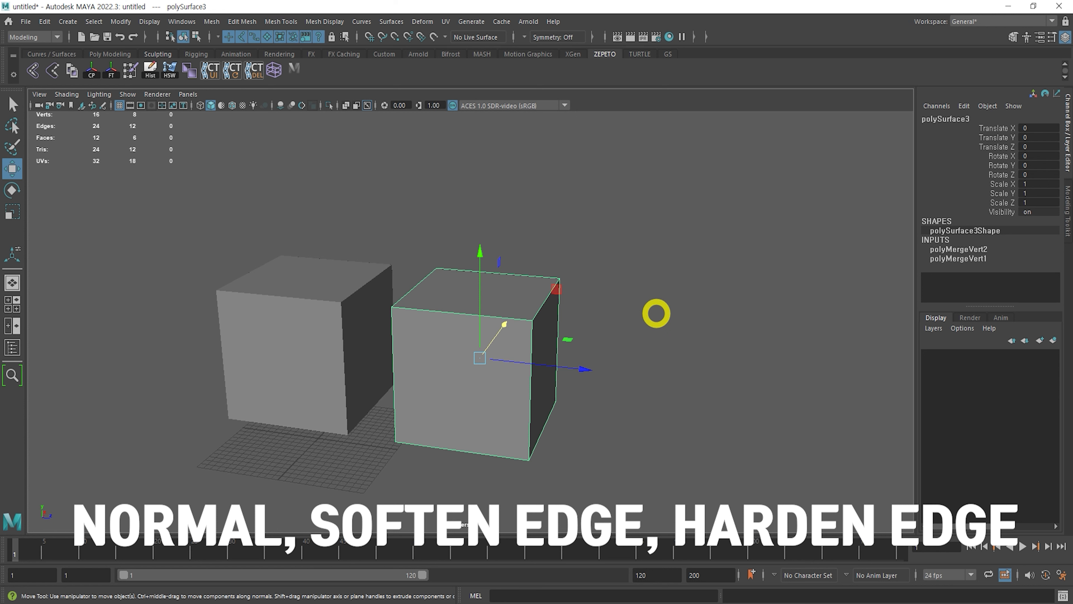
Delete the right cube and the remaining left cube
key(Delete)
click(249, 302)
alt+drag(495, 282, 613, 246)
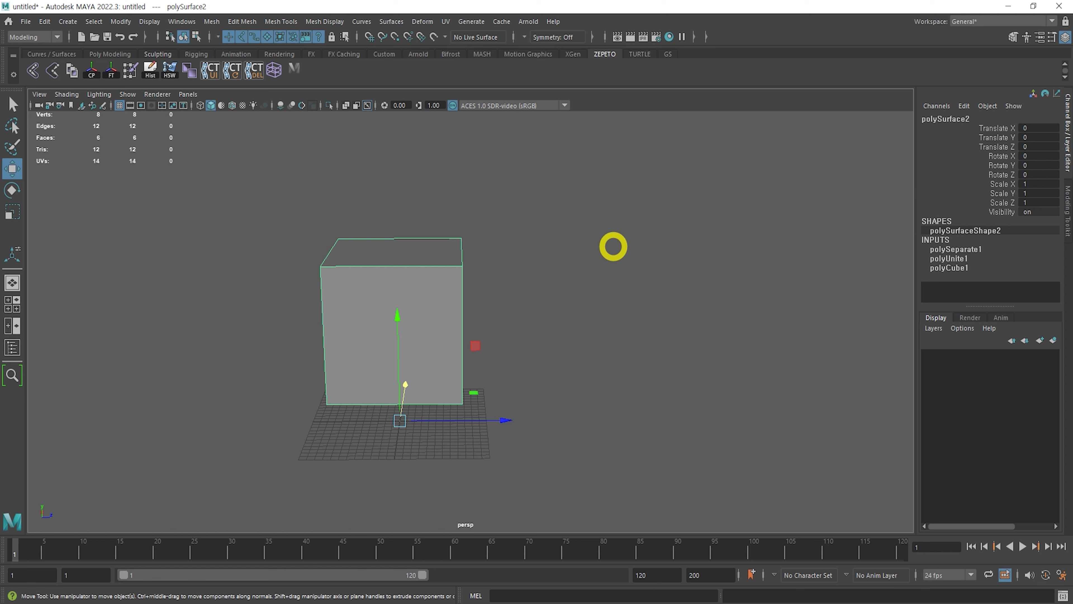
key(alt+Delete)
Create a polygon sphere scaled to about 11.57, raised to about 22.46 in Y and stretched vertically into an egg shape
shift+right_drag(468, 268, 533, 273)
key(e)
key(r)
drag(403, 416, 530, 429)
key(w)
drag(400, 333, 414, 168)
alt+middle_drag(425, 204, 436, 252)
alt+right_drag(436, 252, 585, 306)
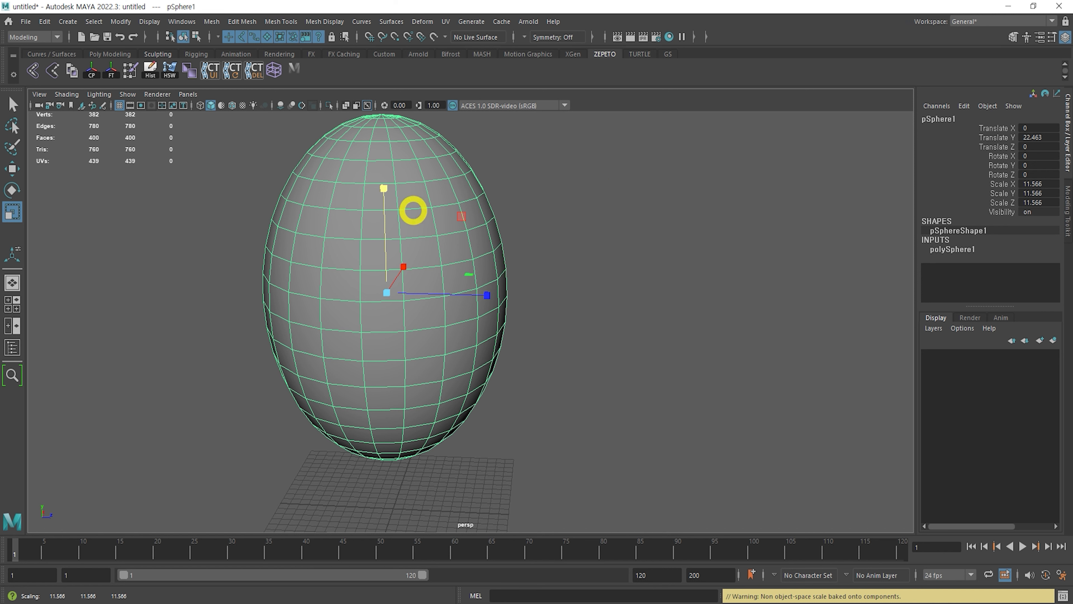
Switch the egg-shaped sphere to face selection and select six adjoining faces on its upper front
right_drag(412, 211, 445, 220)
click(447, 219)
key(q)
shift+click(462, 254)
shift+click(418, 243)
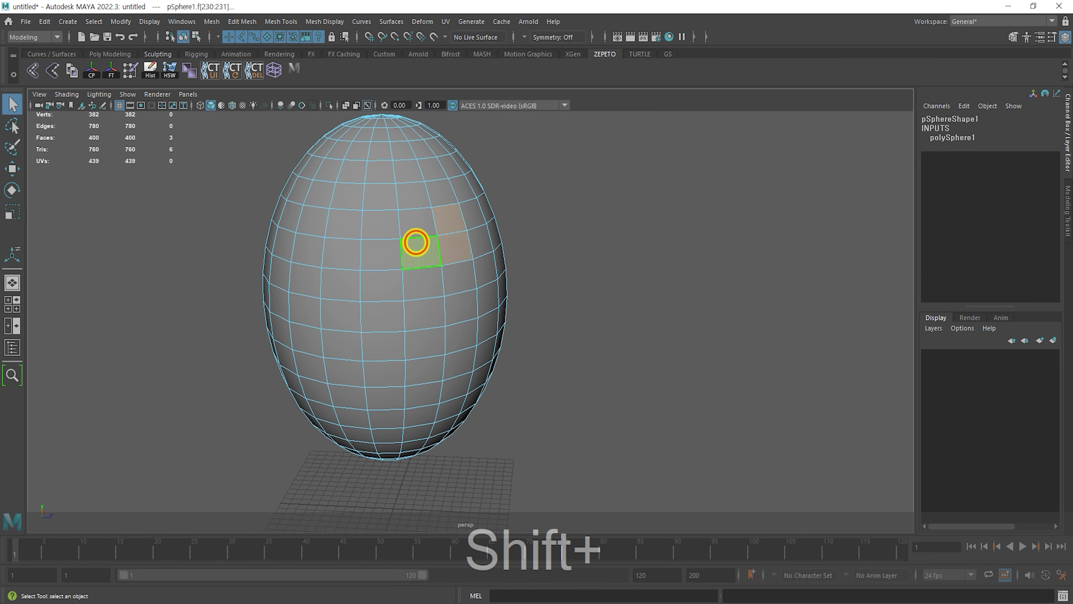
shift+click(418, 225)
shift+click(420, 283)
shift+click(377, 288)
Reverse the normals of the six selected faces, return to object selection and deselect the sphere
alt+shift+drag(459, 291, 468, 297)
click(325, 21)
click(333, 73)
key(F8)
key(F8)
click(656, 235)
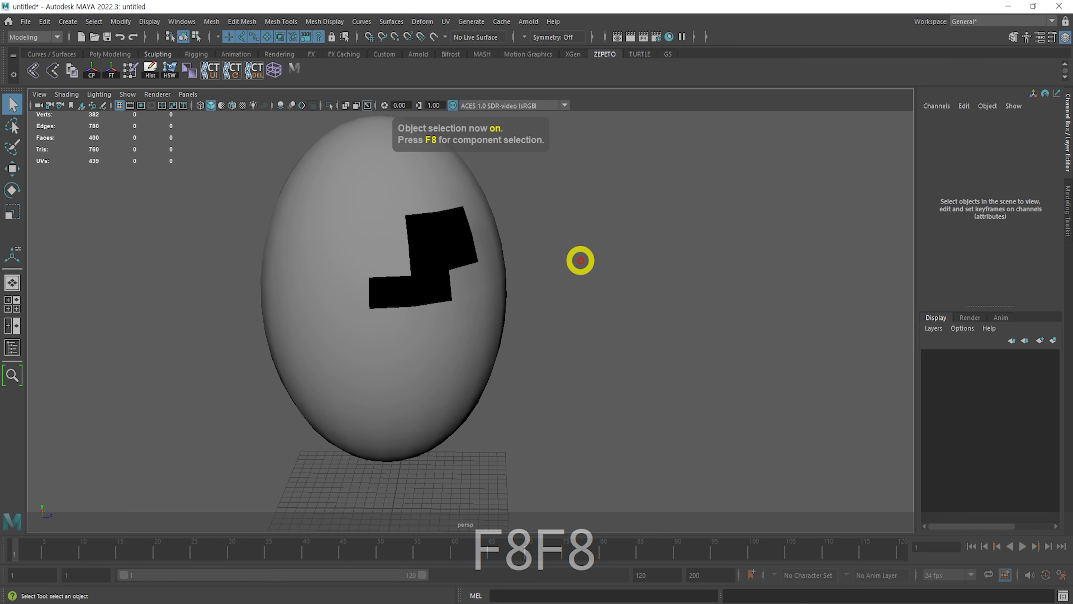
Examine the reversed faces from several sides, with the sphere selected and deselected and with smooth preview on and off
alt+right_drag(580, 260, 478, 279)
alt+drag(623, 320, 525, 333)
alt+right_drag(525, 333, 684, 359)
click(485, 303)
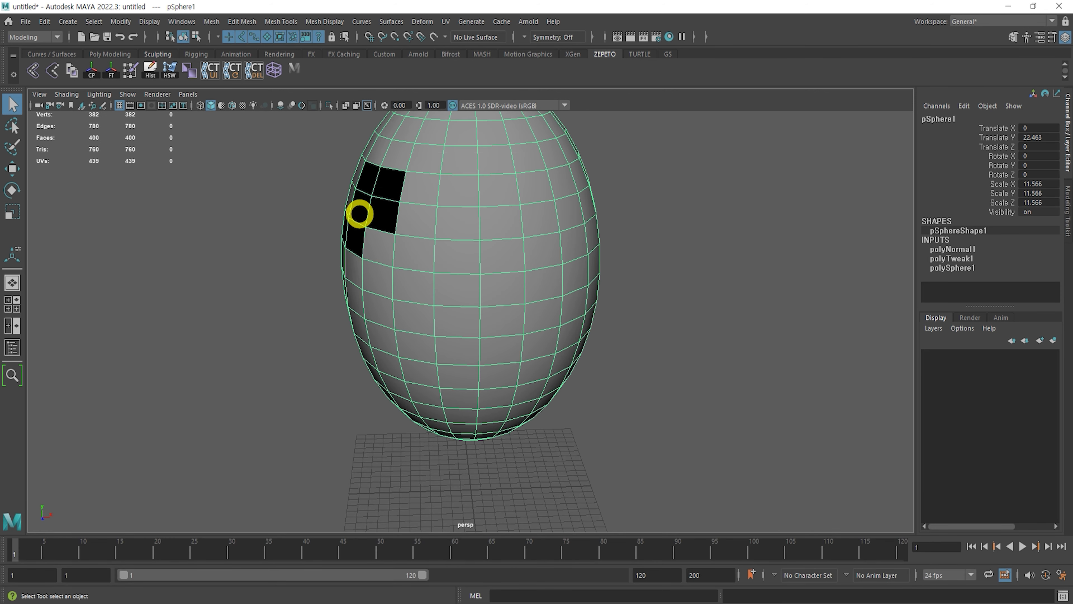
key(3)
key(1)
alt+drag(518, 292, 668, 314)
click(670, 313)
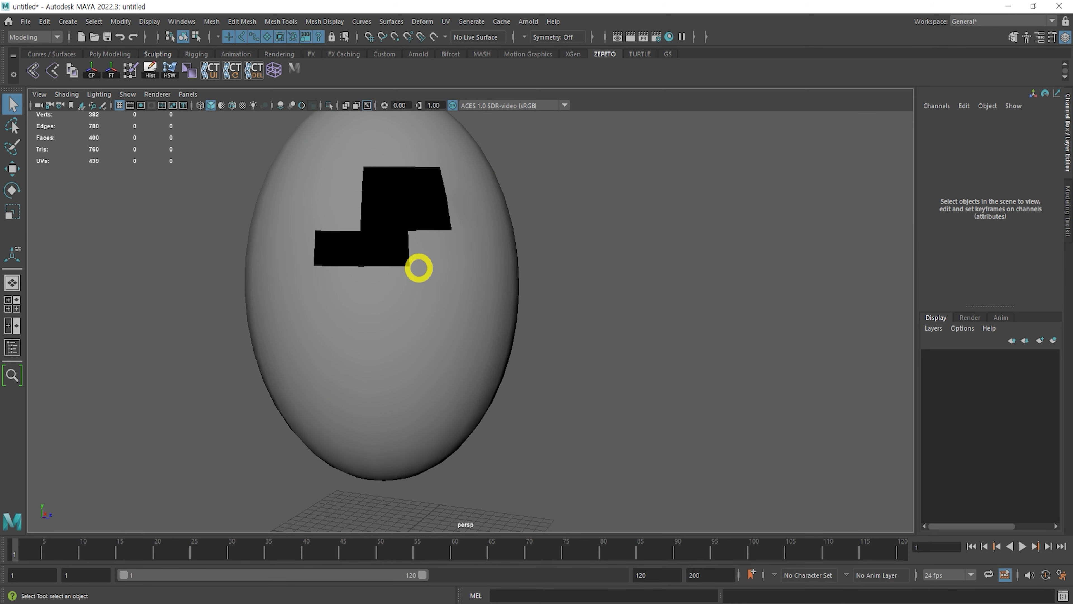
alt+drag(354, 249, 441, 278)
click(441, 278)
click(276, 21)
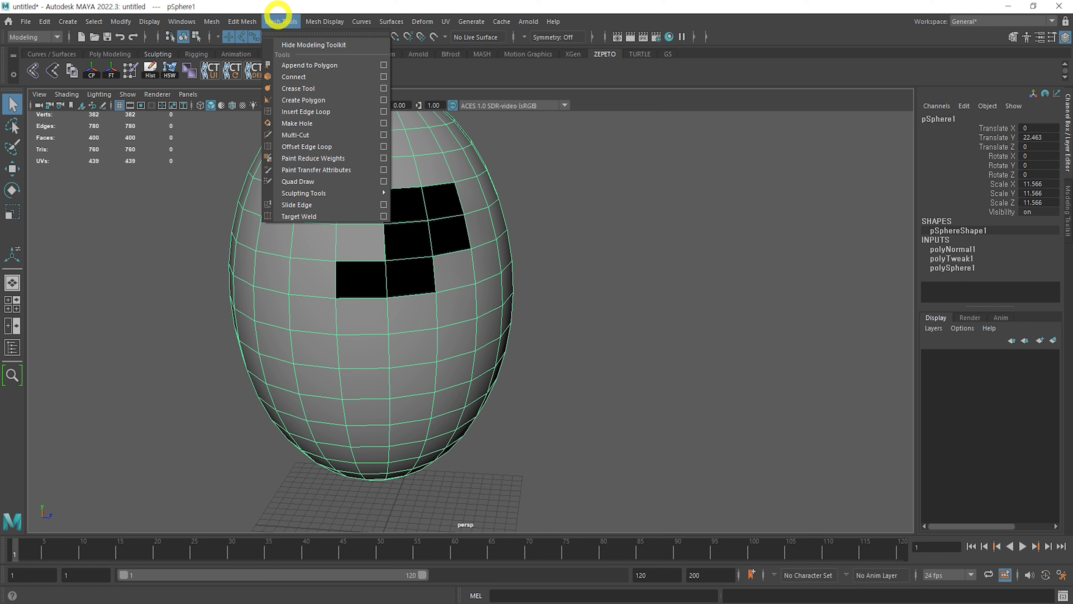
mouse_move(319, 22)
alt+drag(642, 198, 579, 214)
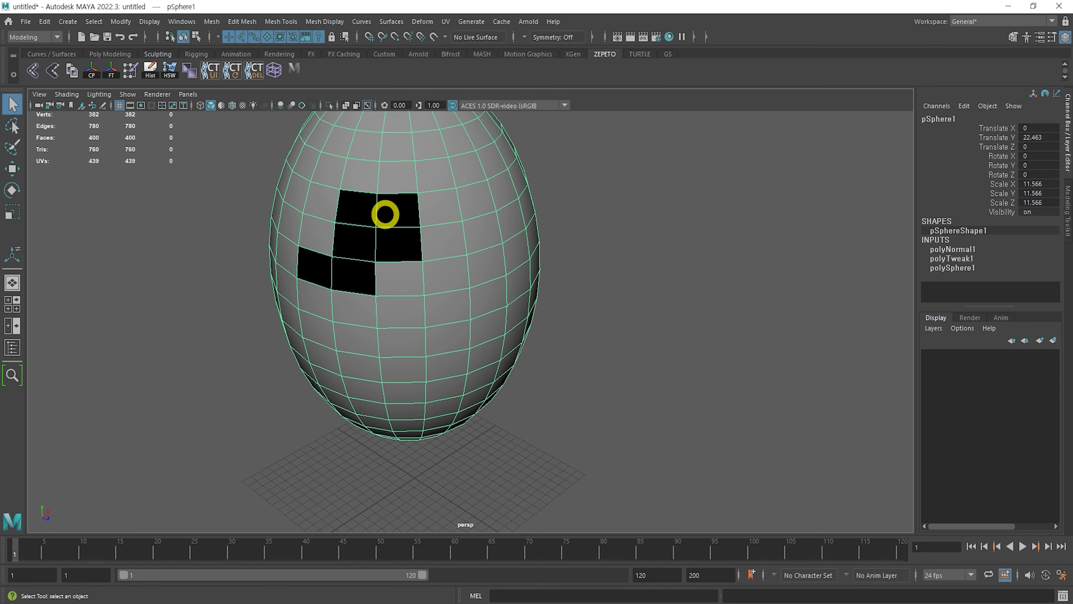
Locate the viewport's Two Sided Lighting option and examine how the reversed faces are shaded from several angles
click(99, 93)
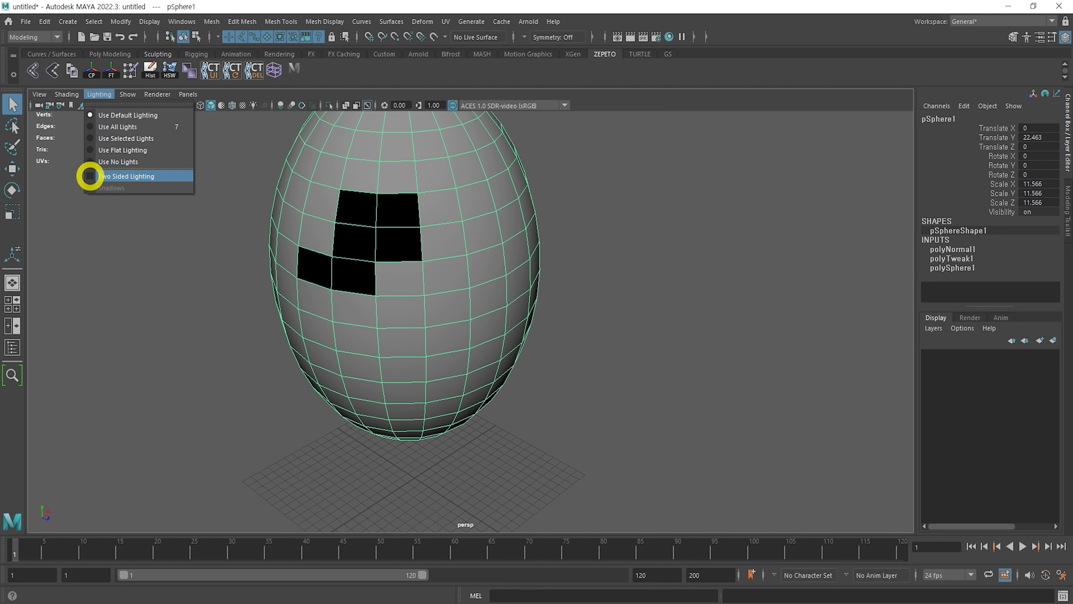
click(90, 176)
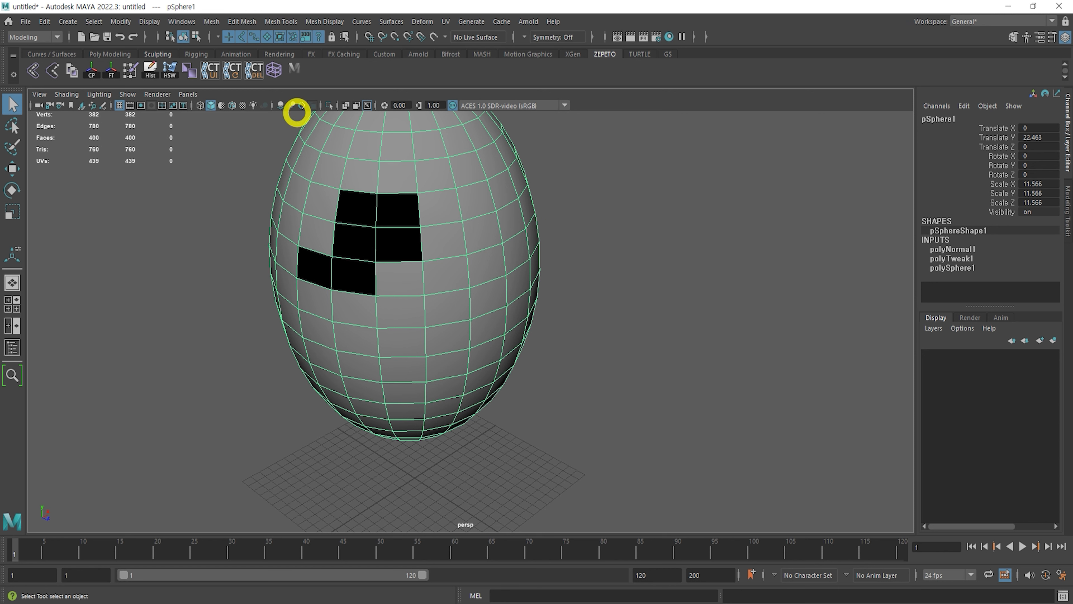
alt+drag(297, 112, 491, 240)
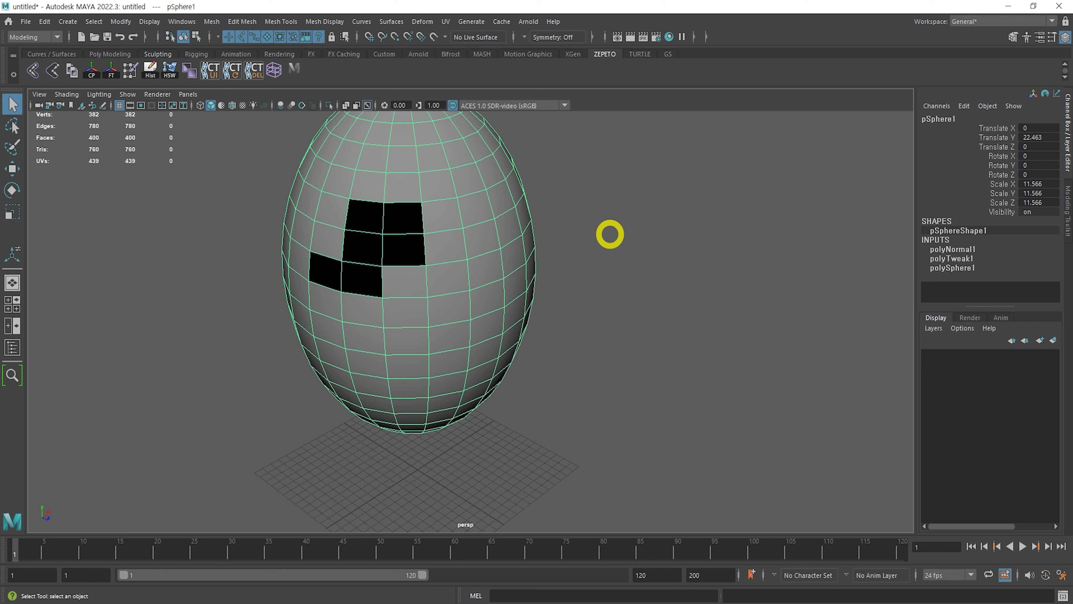
alt+drag(610, 234, 578, 288)
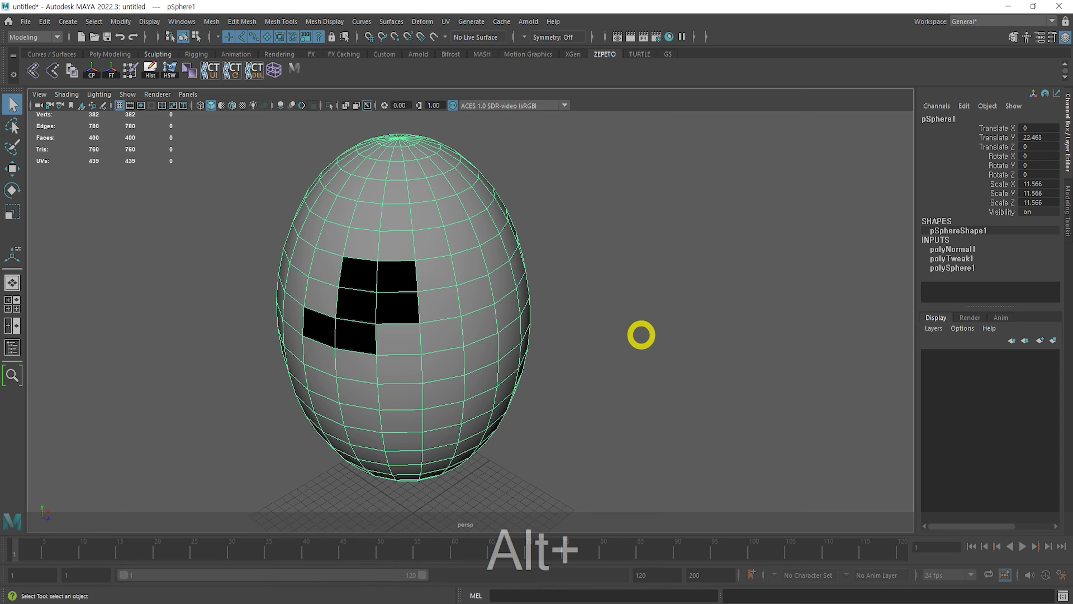
alt+drag(642, 334, 419, 220)
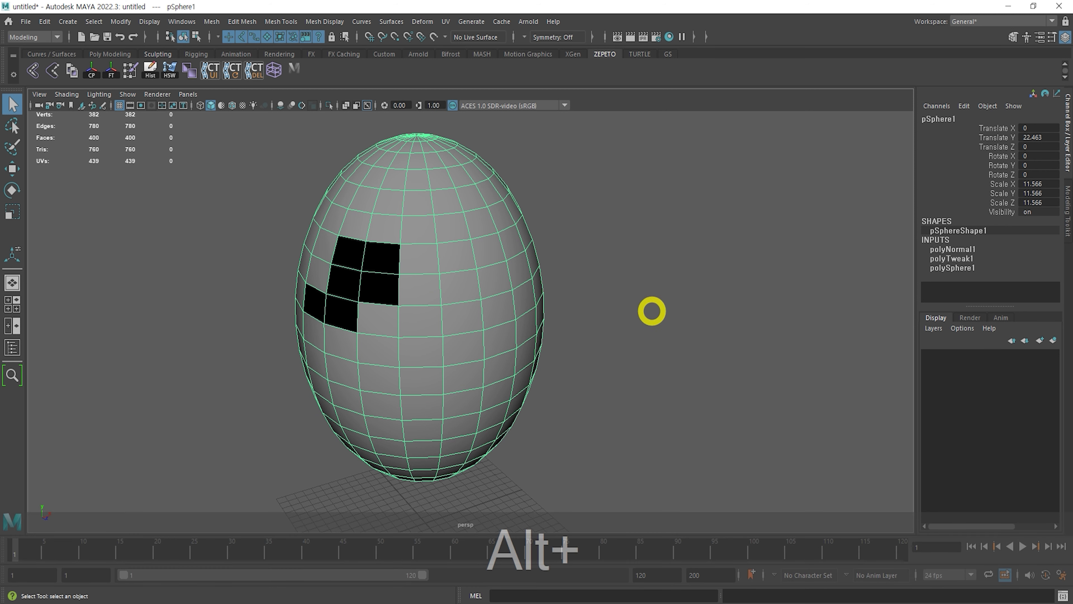
alt+drag(649, 311, 582, 281)
Select the egg-shaped sphere, Conform its normals, and deselect it to inspect the corrected faces' shading
click(583, 280)
click(401, 185)
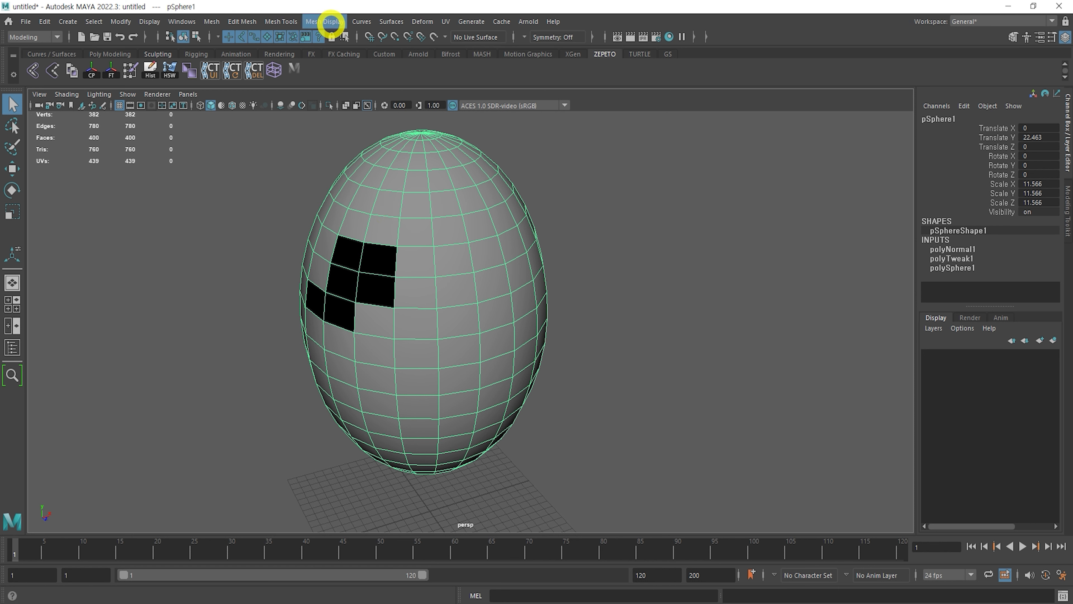
click(331, 22)
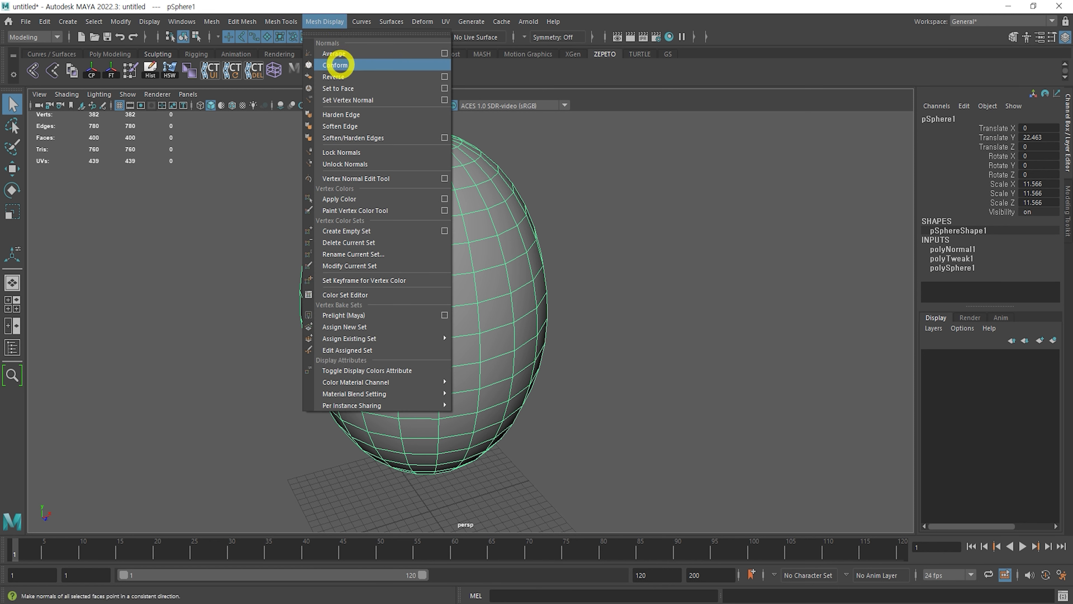
click(339, 65)
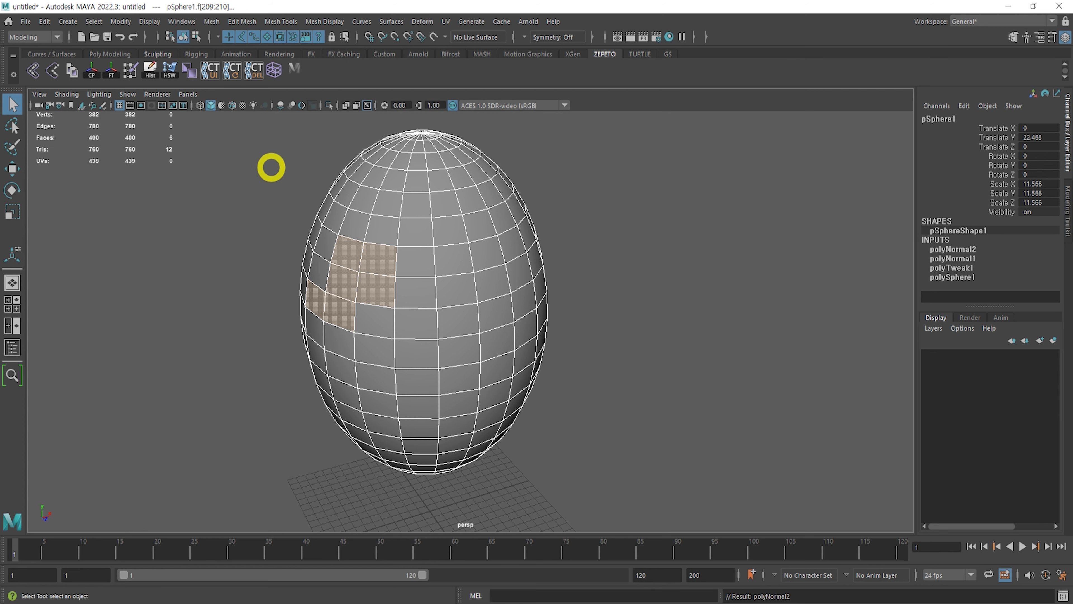
click(230, 196)
alt+drag(229, 197, 356, 304)
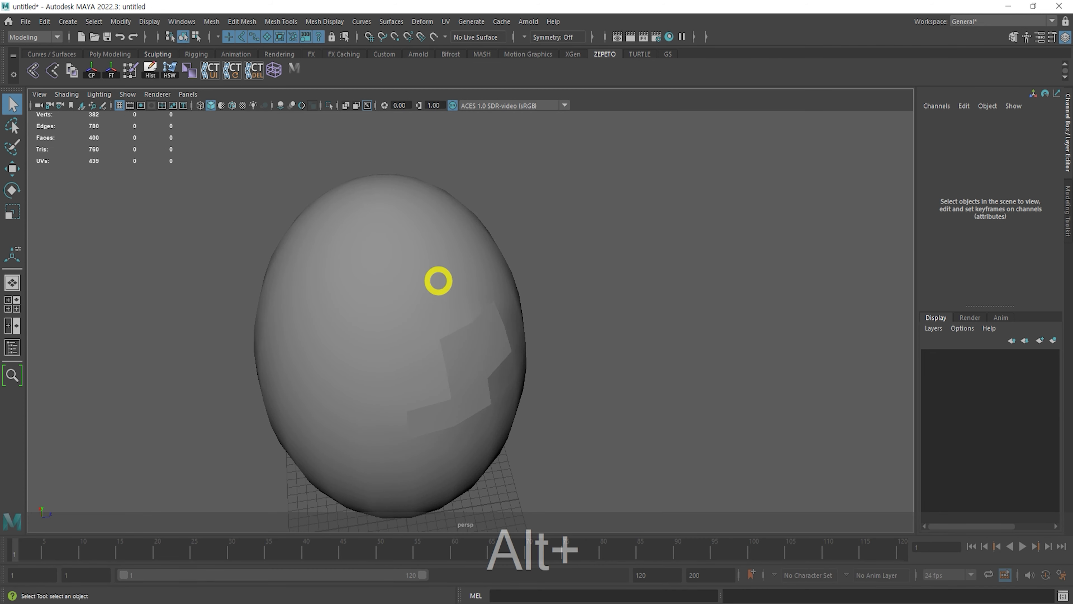
click(399, 294)
scroll(549, 315, up, 5)
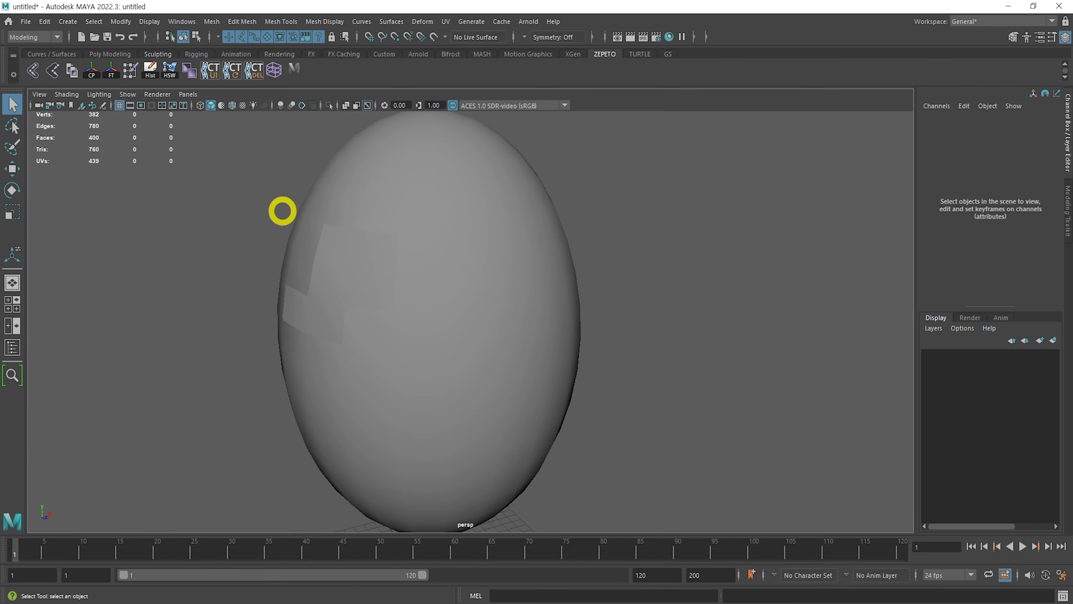
Apply Conform to the sphere's normals a second time, inspect the surface up close and reselect the sphere
click(413, 118)
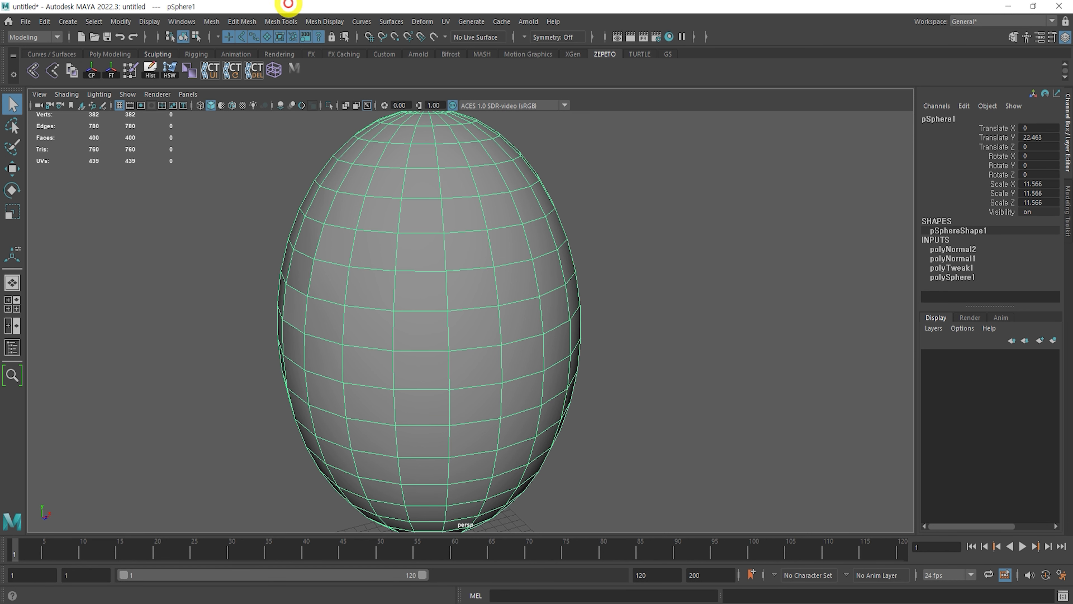
click(324, 21)
click(335, 64)
click(243, 216)
alt+drag(283, 331, 446, 352)
scroll(306, 290, up, 4)
click(506, 339)
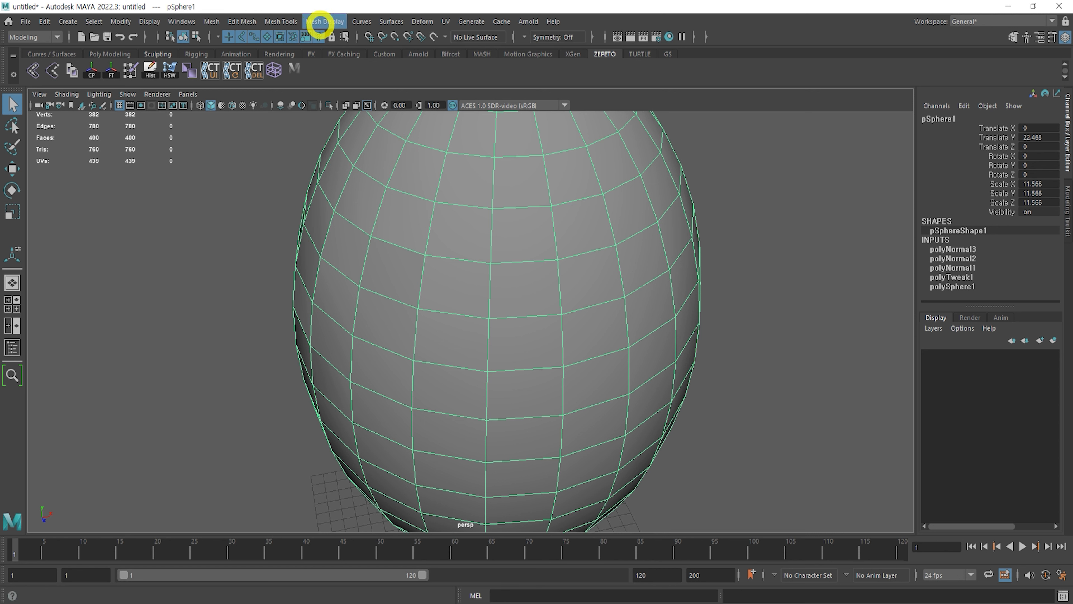
Apply Soften Edge to the selected sphere and deselect it to check its shading
click(321, 22)
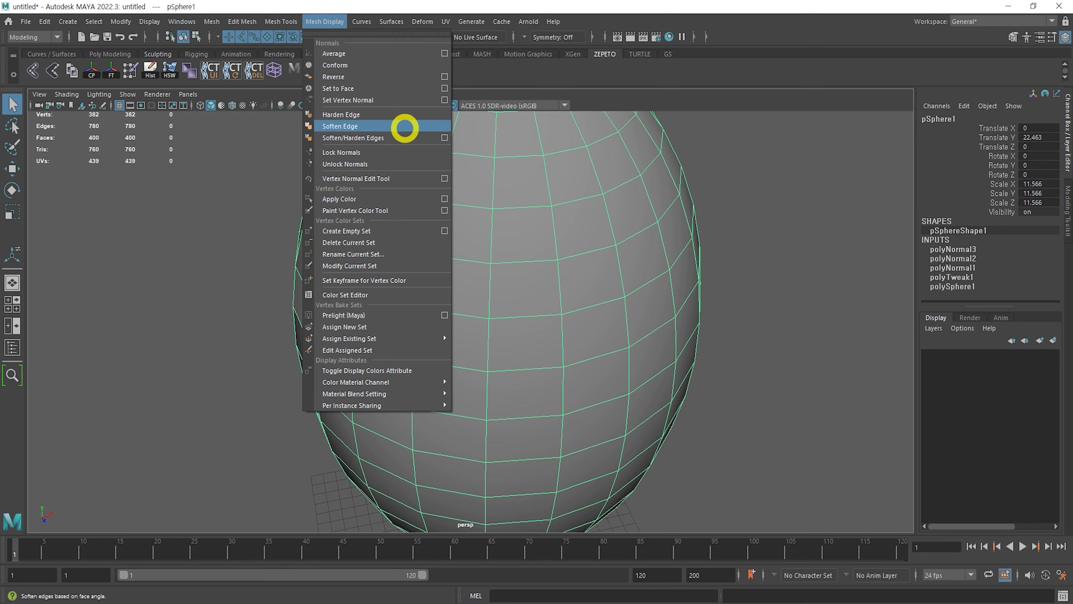
click(175, 328)
scroll(329, 283, down, 5)
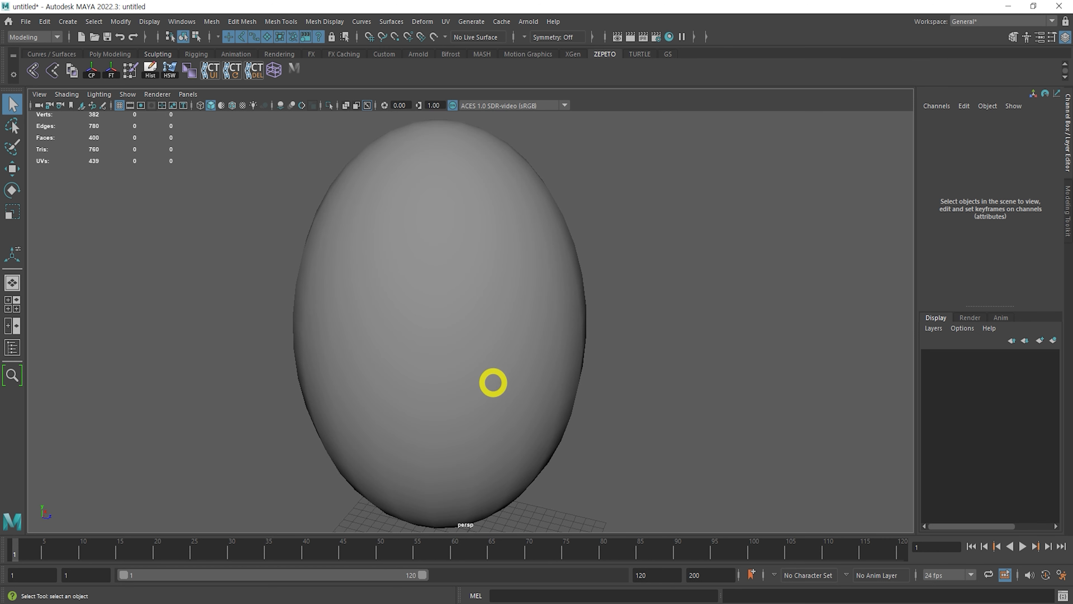
Reselect the sphere, soften all its edges a second time, and check the shading in object selection mode
click(412, 330)
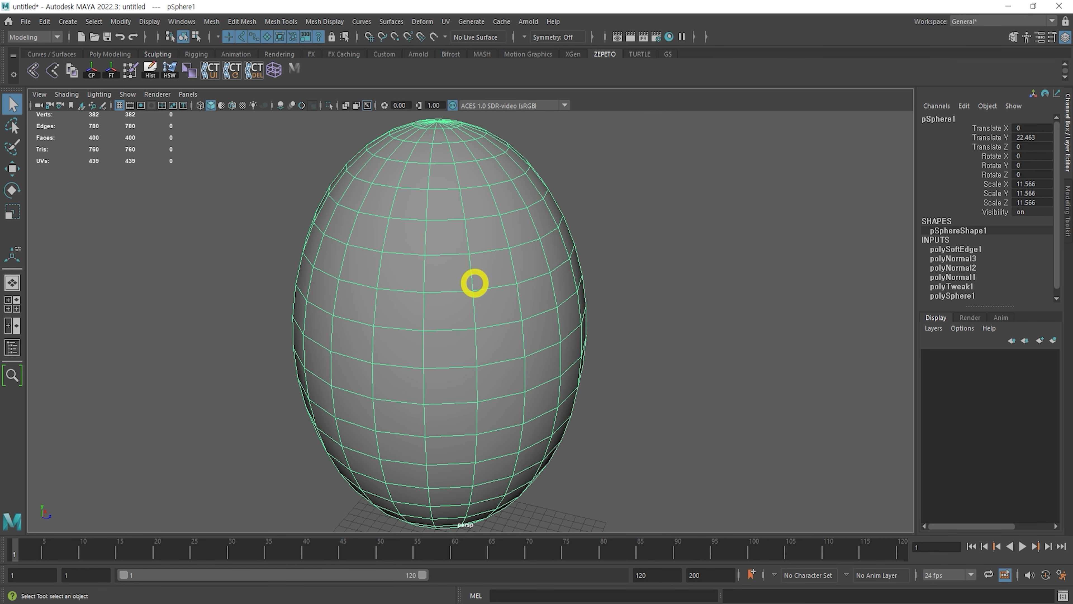
shift+right_click(475, 282)
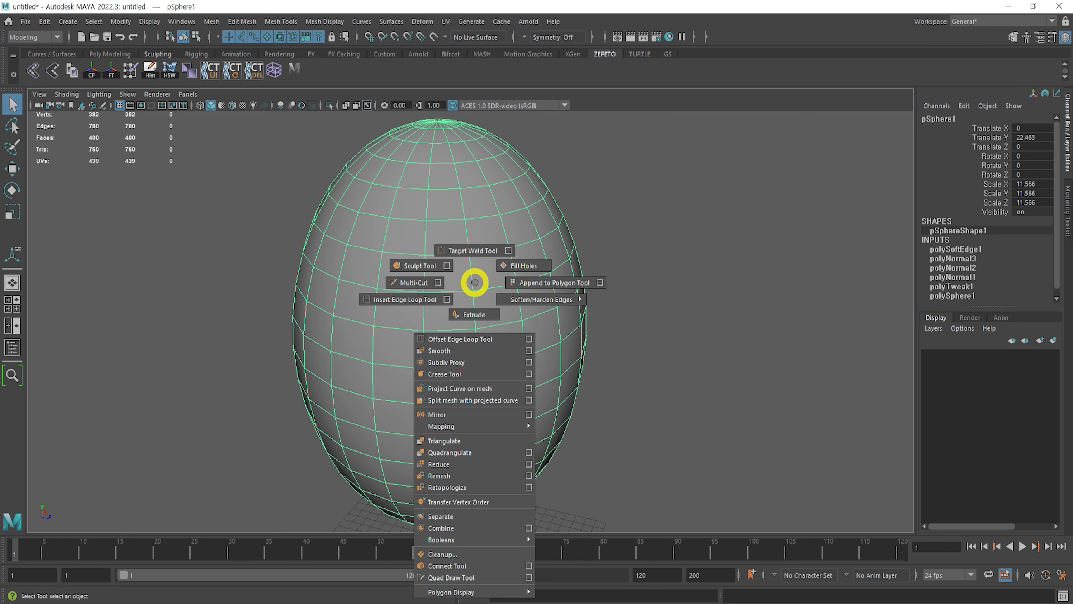
shift+right_drag(474, 282, 568, 275)
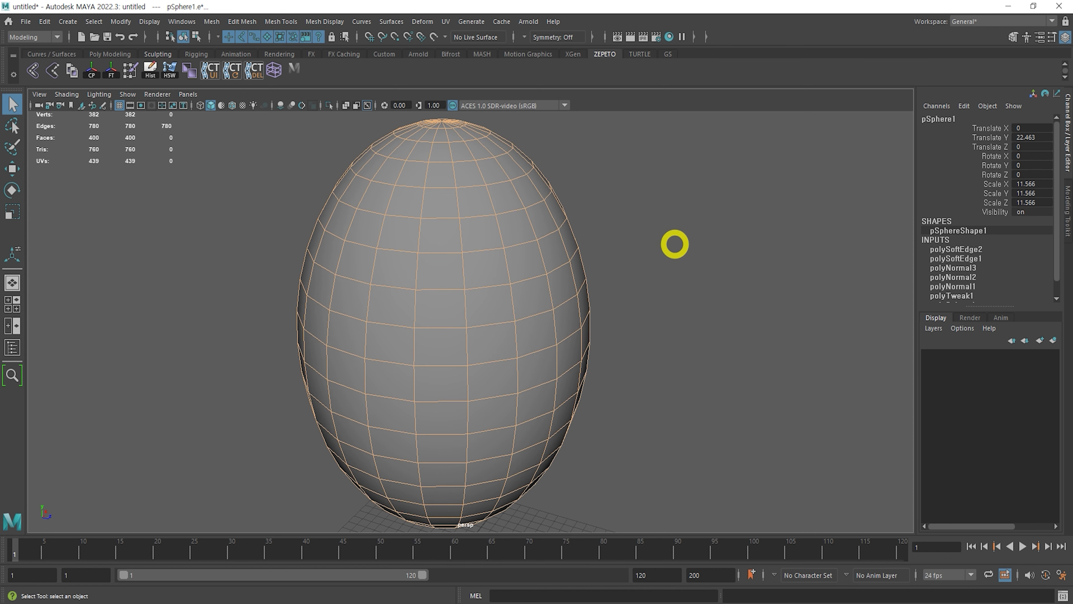
key(F8)
click(624, 282)
click(532, 338)
alt+drag(570, 256, 564, 261)
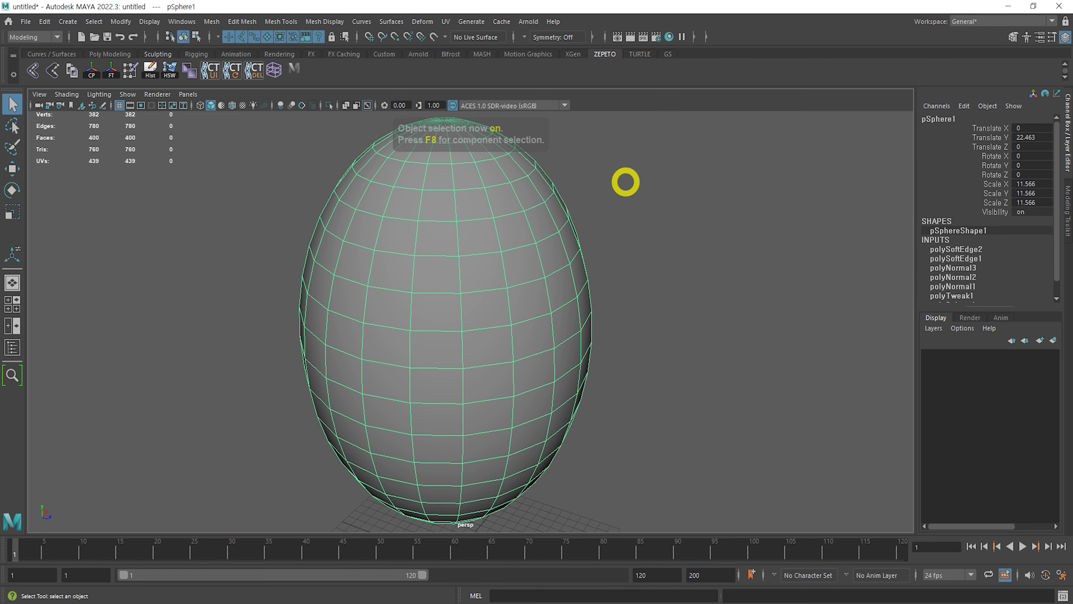
Pick several adjacent edges on the front of the sphere and clear that edge selection again
key(F9)
key(F10)
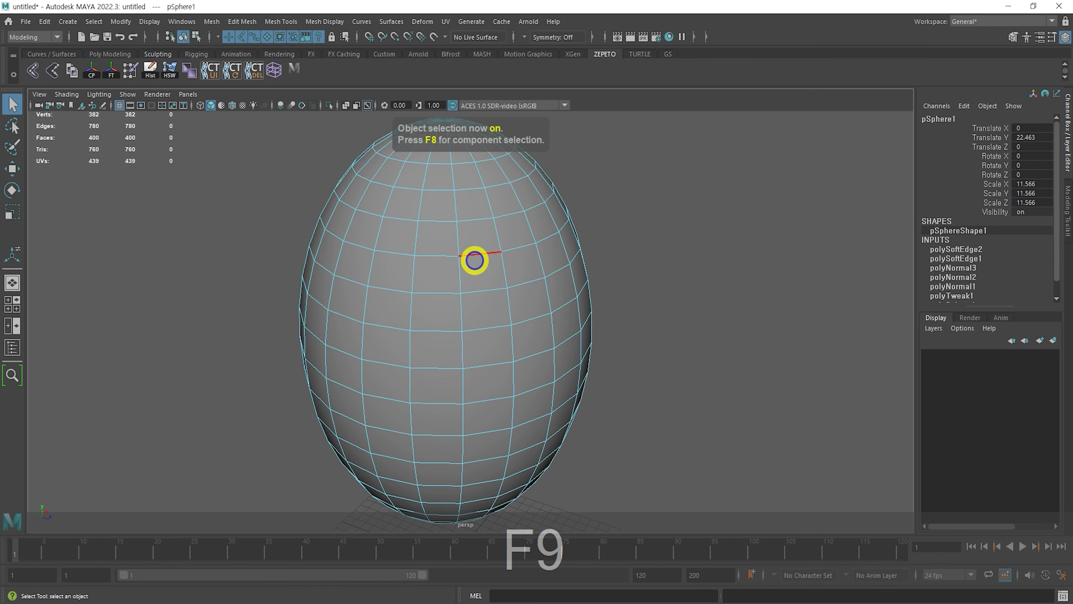
click(477, 256)
shift+click(464, 270)
shift+click(464, 311)
shift+click(495, 333)
shift+click(508, 313)
key(F8)
click(670, 280)
Apply Harden Edge to the whole sphere and deselect it to examine the shading up close and from farther away
click(448, 262)
click(324, 21)
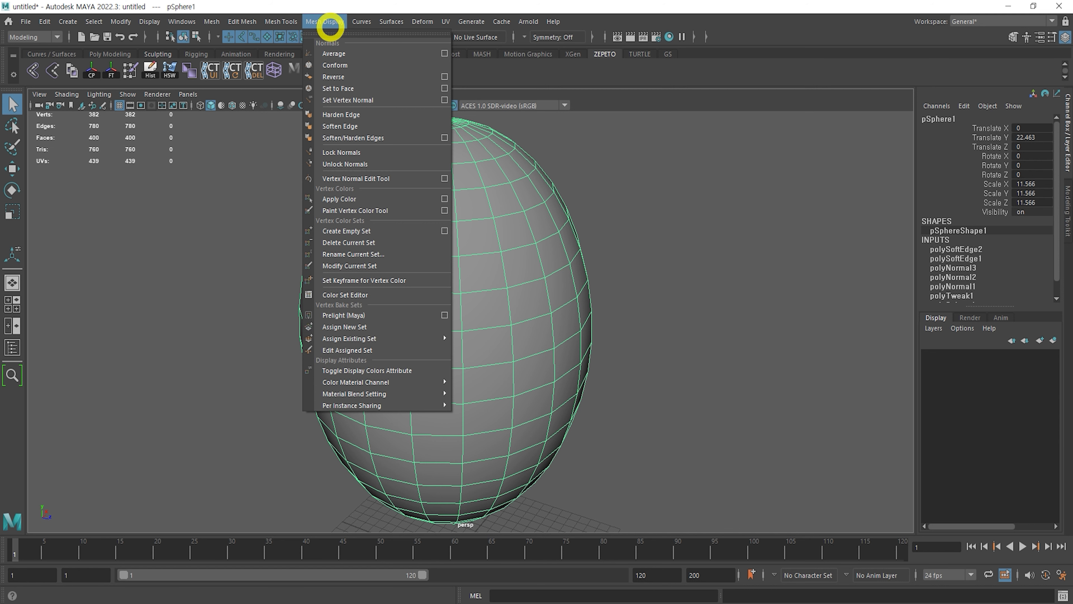
click(351, 114)
click(726, 239)
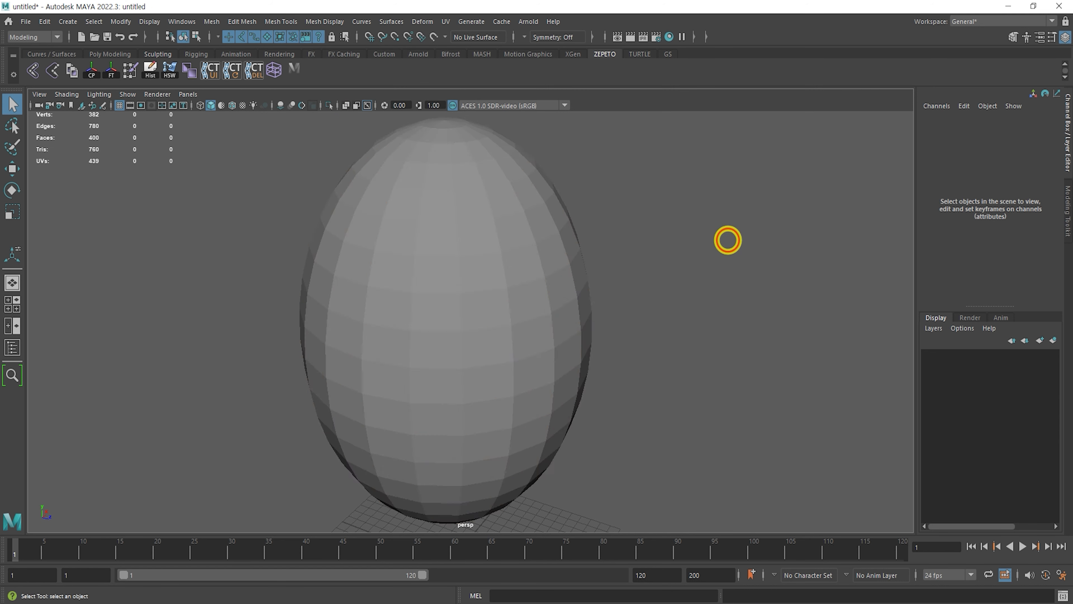
key(F8)
key(F8)
click(574, 320)
alt+drag(641, 276, 618, 331)
click(687, 350)
scroll(499, 352, down, 5)
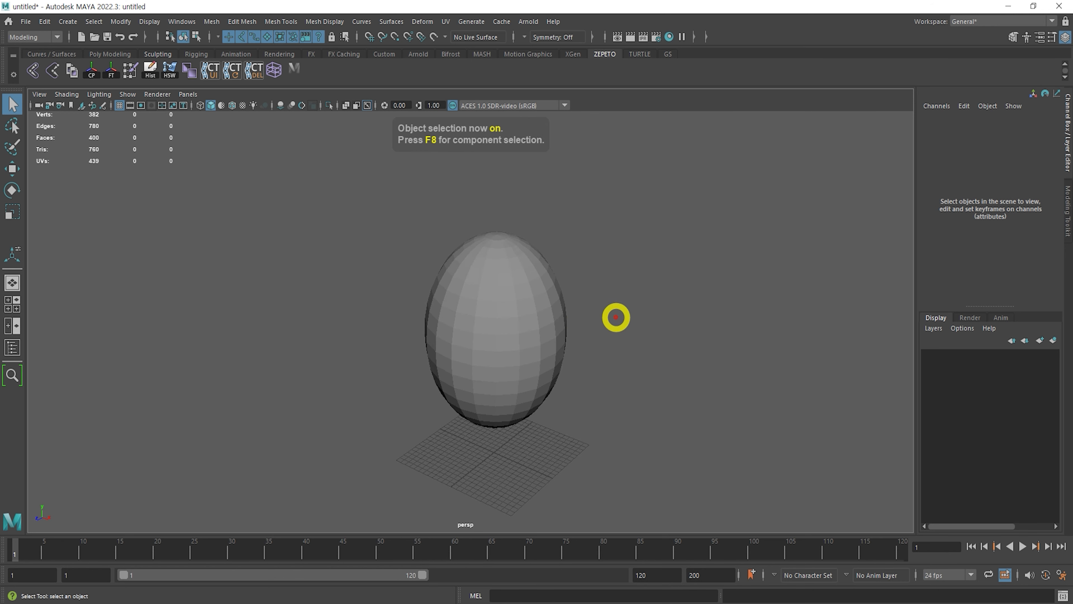
Soften all edges of the sphere once more, check its shading, and delete the sphere
click(500, 340)
scroll(541, 223, up, 5)
shift+right_drag(389, 268, 486, 265)
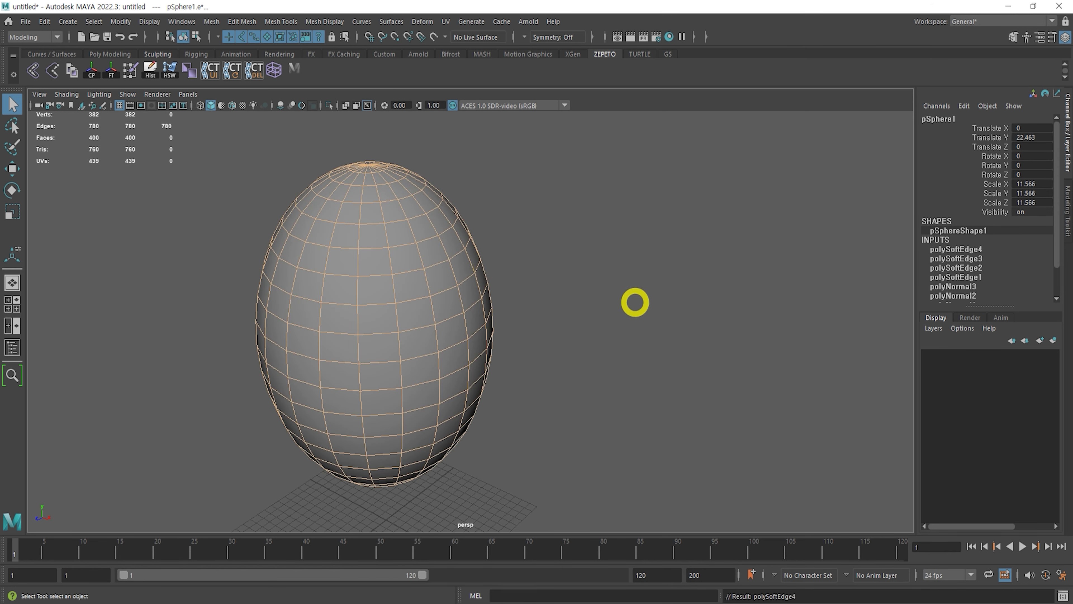
double_click(614, 300)
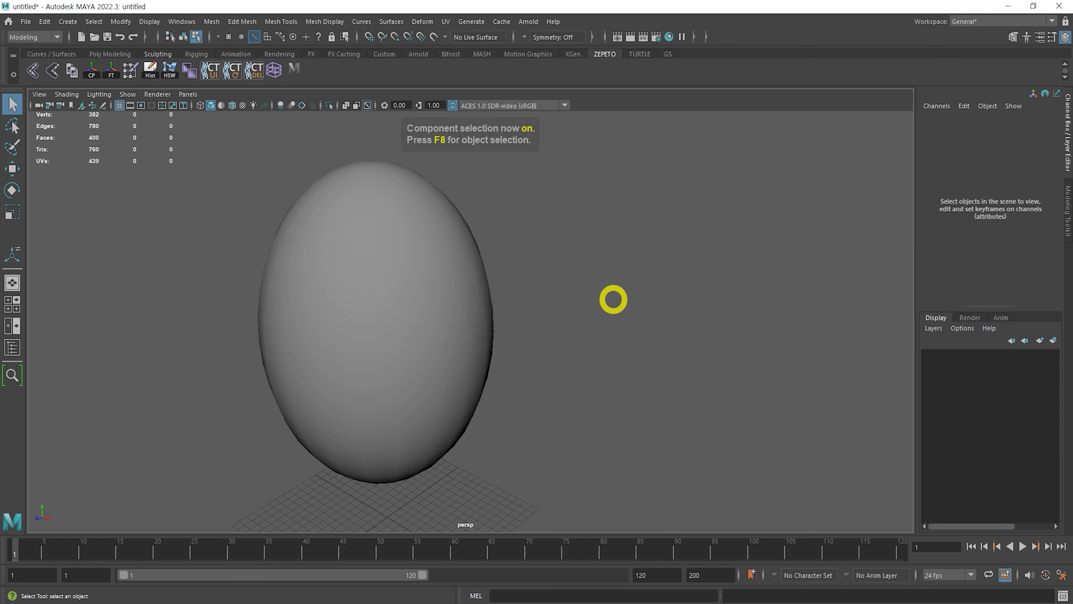
key(Delete)
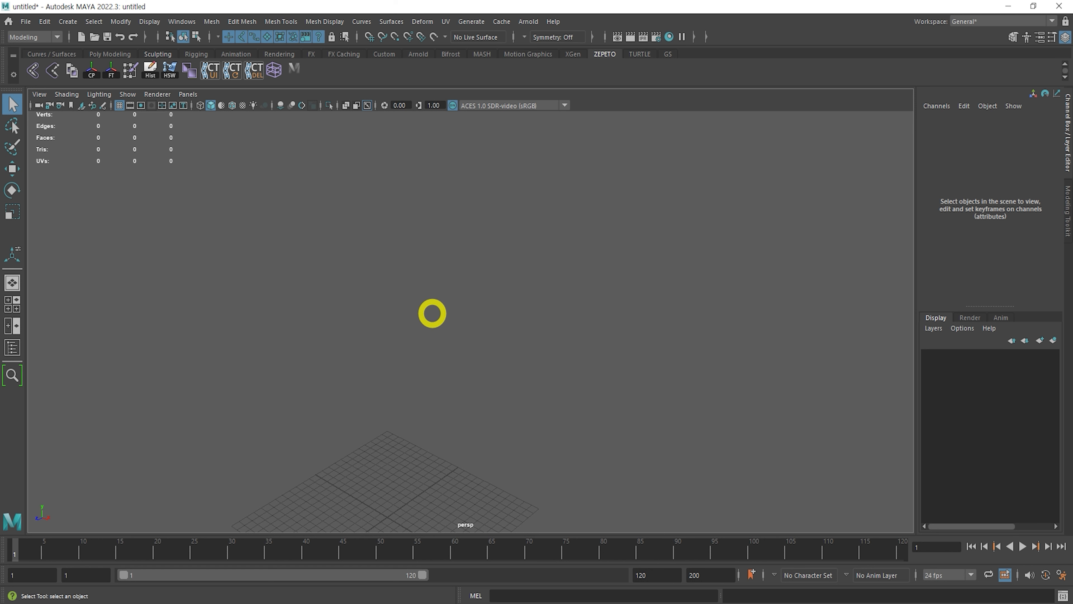
alt+middle_drag(472, 387, 494, 267)
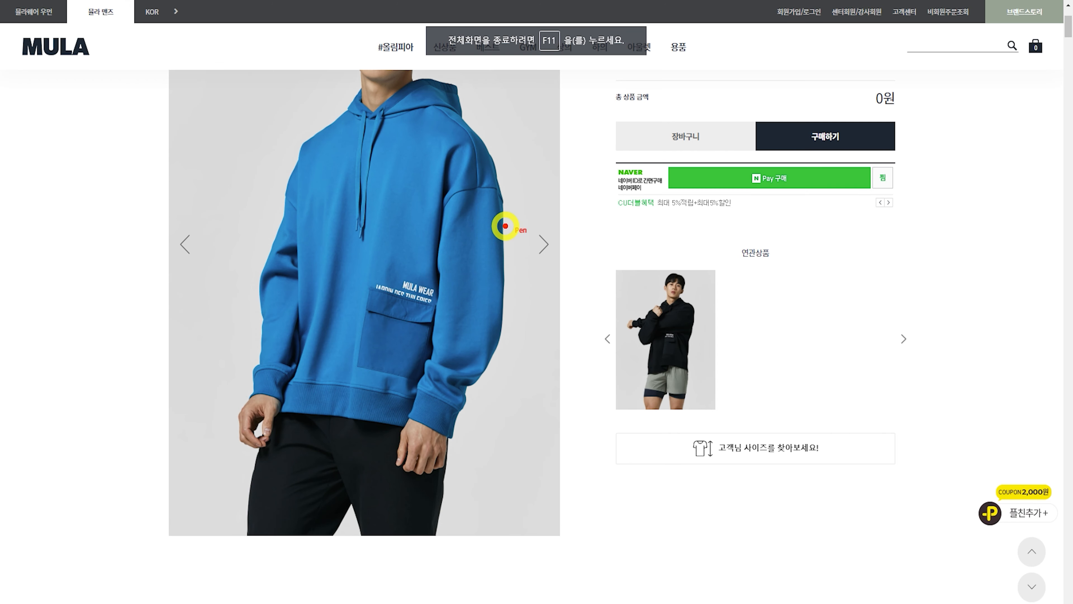
Switch to the MULA product page in the browser and circle the shoulder seam on the blue hoodie photo in red
mouse_move(507, 226)
mouse_down()
mouse_move(436, 180)
mouse_move(502, 138)
mouse_up()
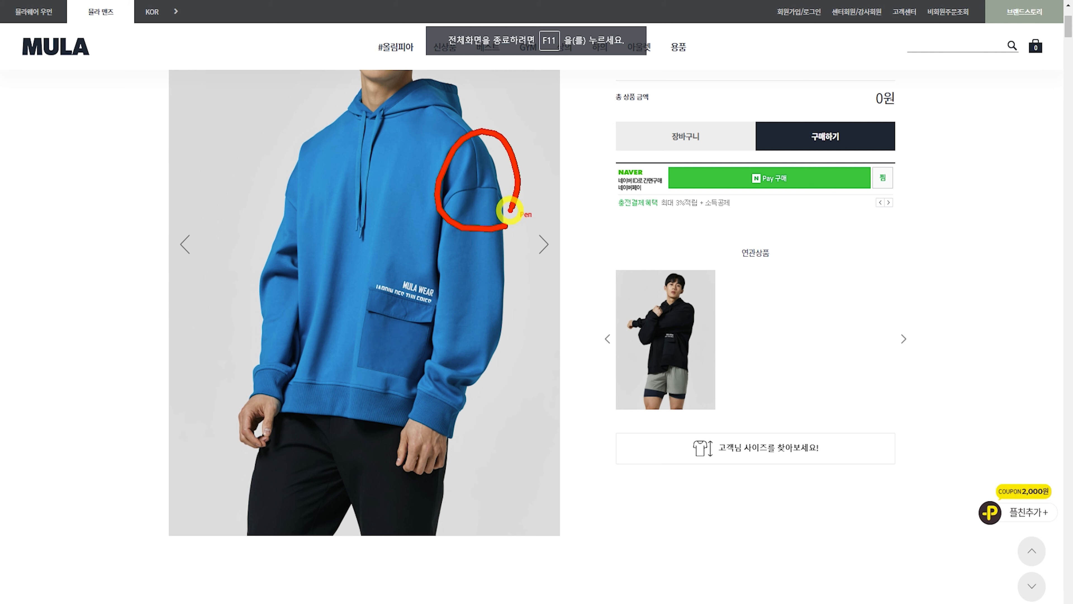
drag(513, 203, 506, 225)
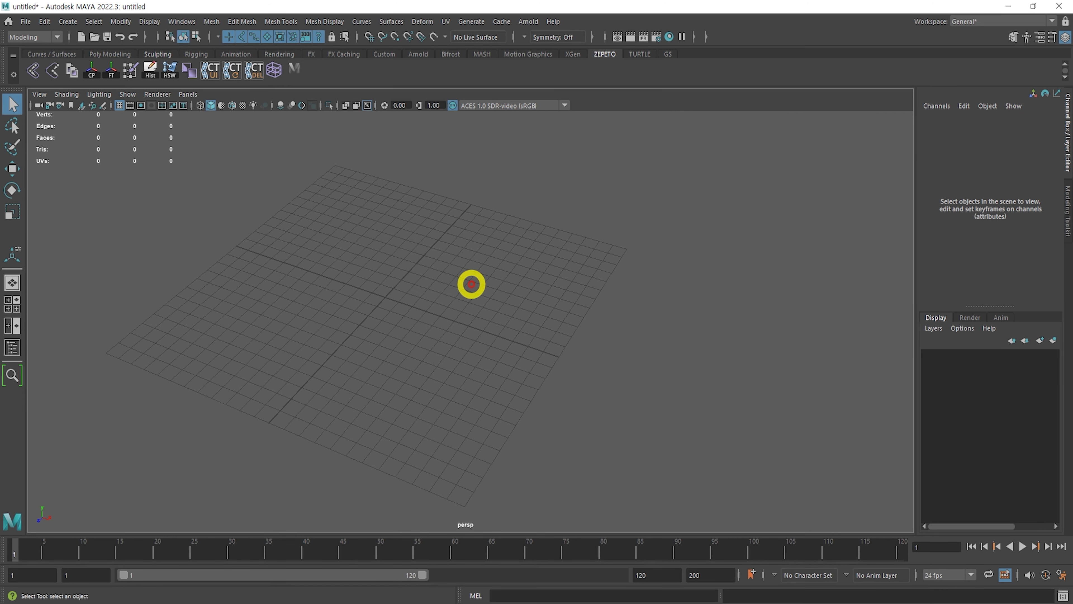
In Maya, create a polygon plane, scale it uniformly to about 26.335, and raise it to about 5.445 in Y
alt+drag(471, 283, 513, 333)
shift+right_click(516, 327)
shift+right_drag(516, 327, 470, 310)
key(r)
drag(462, 301, 695, 343)
scroll(440, 338, down, 4)
alt+drag(437, 348, 436, 333)
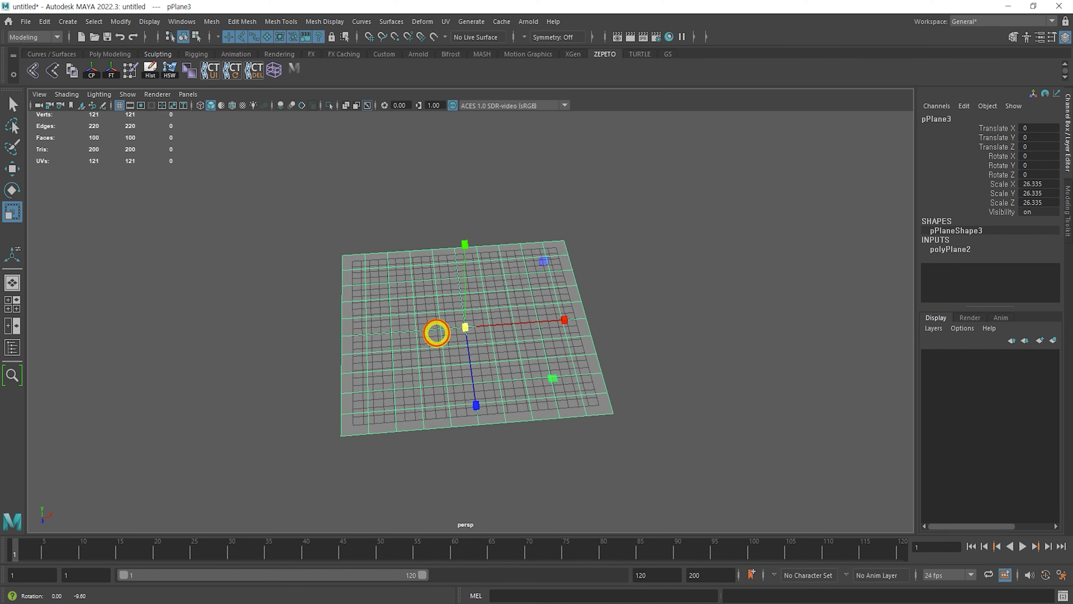
key(w)
drag(465, 278, 465, 232)
Select two parallel edge loops on the plane, one on each side of a middle loop, and scale them closer together
alt+drag(434, 291, 522, 286)
alt+right_drag(522, 286, 669, 349)
key(q)
right_drag(418, 381, 443, 326)
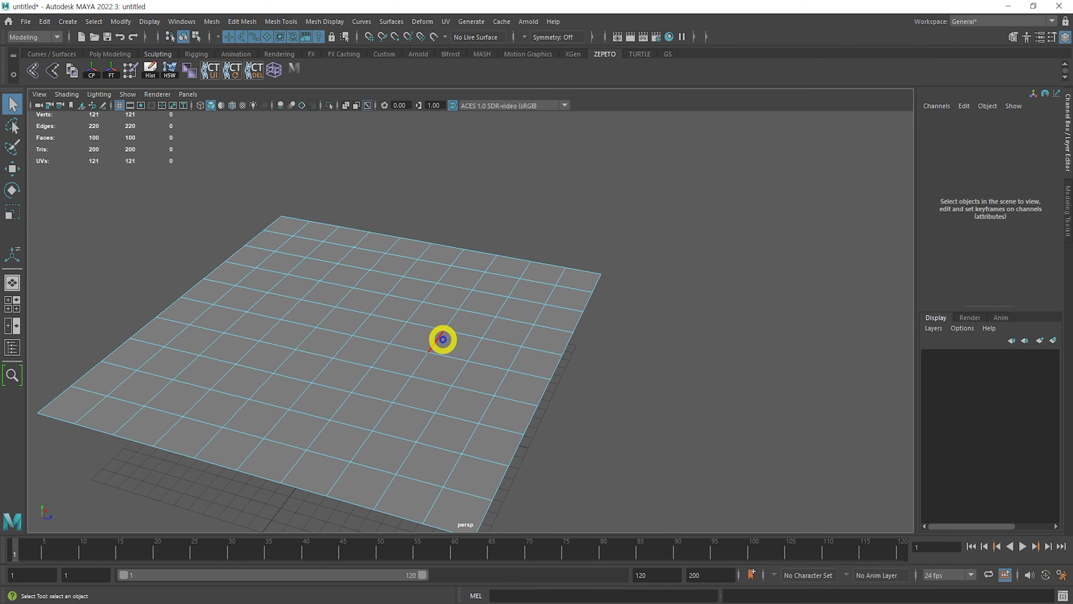
double_click(441, 339)
alt+drag(354, 326, 383, 333)
key(e)
key(r)
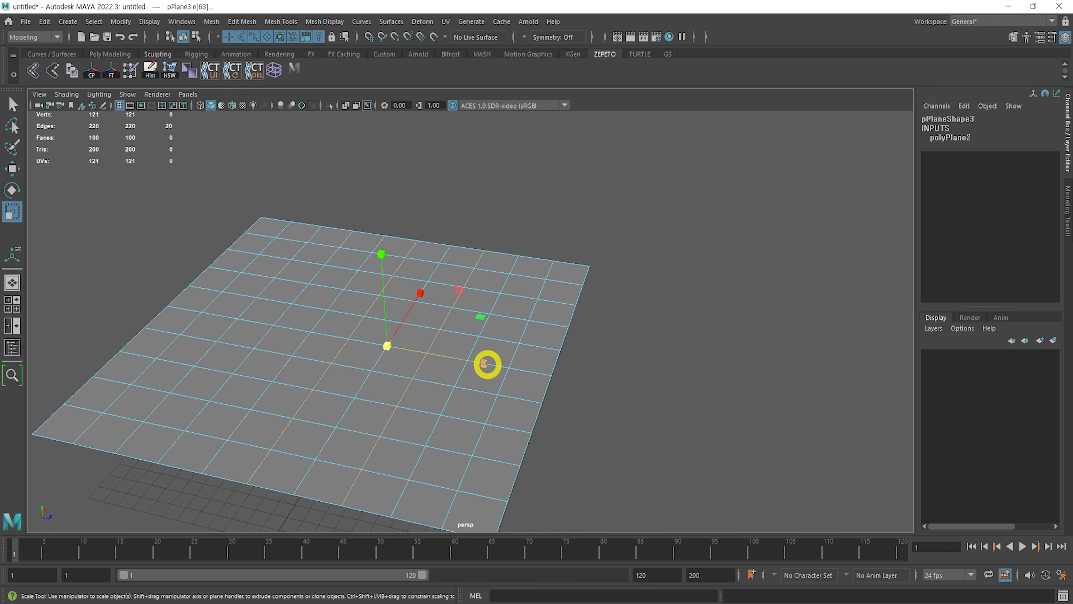
drag(486, 364, 401, 345)
Select the edge loop between the two narrowed loops and move it down to form a V-shaped groove
key(q)
double_click(408, 310)
key(f)
alt+drag(489, 353, 508, 316)
alt+right_drag(508, 316, 639, 372)
key(w)
drag(472, 248, 534, 270)
key(F8)
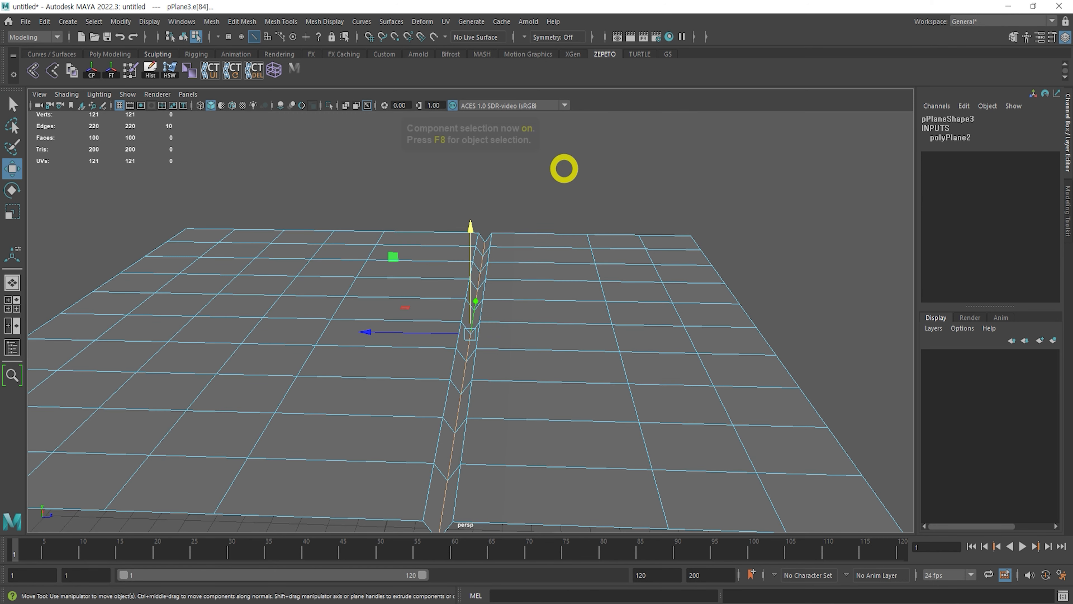
Soften all edges of the grooved plane and deselect it to check the groove's shading
click(563, 168)
key(f)
alt+drag(608, 262, 506, 324)
alt+right_drag(507, 325, 872, 469)
alt+right_drag(638, 423, 596, 400)
click(596, 310)
shift+right_drag(596, 308, 691, 302)
alt+drag(496, 266, 576, 259)
click(723, 122)
Select the edge loop at the bottom of the groove and apply Soften/Harden Edges to that loop only
key(F8)
alt+drag(598, 333, 465, 394)
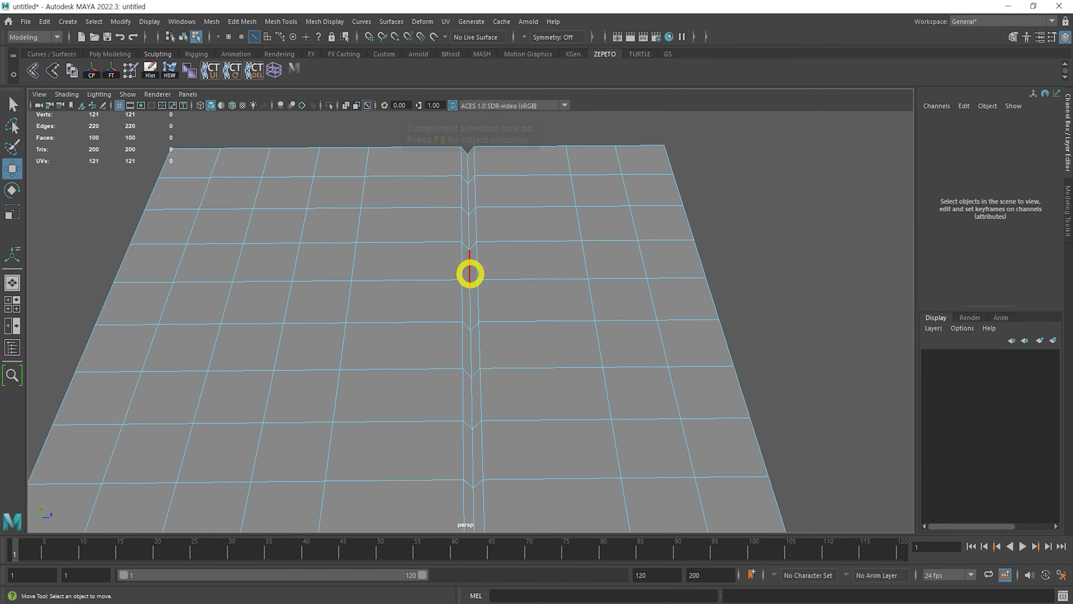
double_click(471, 275)
alt+drag(516, 359, 512, 349)
shift+right_drag(493, 273, 550, 302)
key(F8)
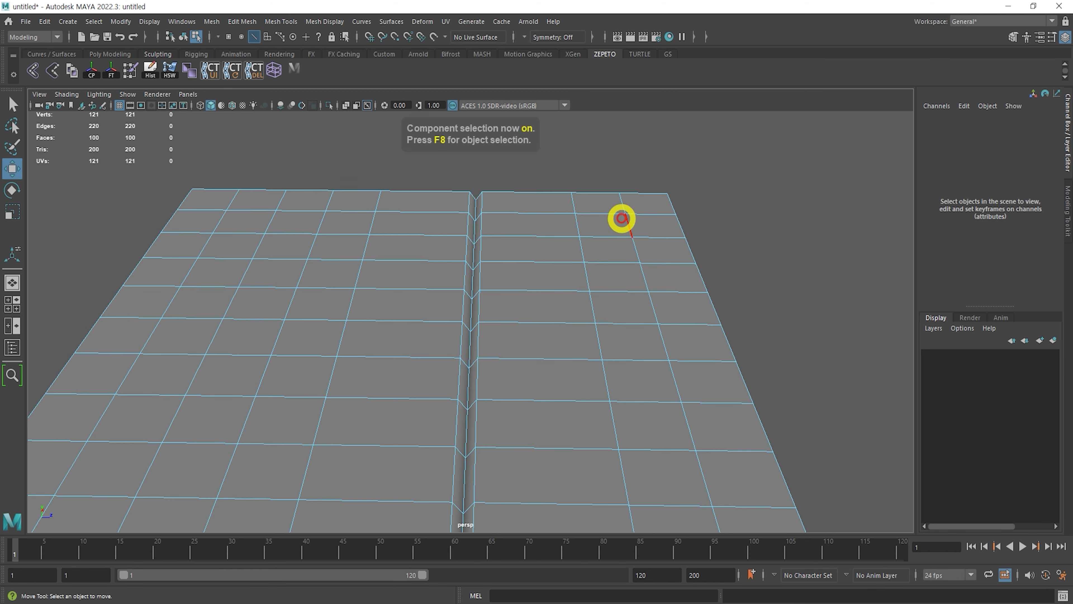
Inspect the shading of the plane's groove from several angles and distances, with the plane selected and deselected
click(696, 254)
alt+drag(696, 255, 683, 273)
alt+right_drag(683, 274, 419, 341)
alt+drag(419, 341, 483, 355)
alt+right_drag(484, 355, 587, 379)
alt+middle_drag(437, 338, 450, 297)
alt+drag(450, 297, 484, 338)
click(351, 329)
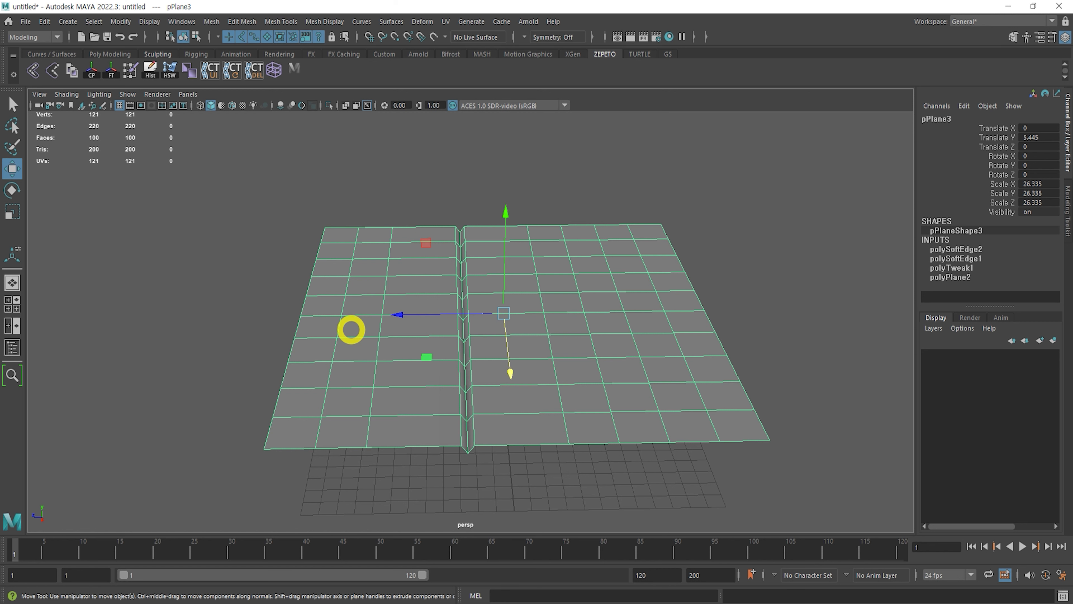
click(403, 196)
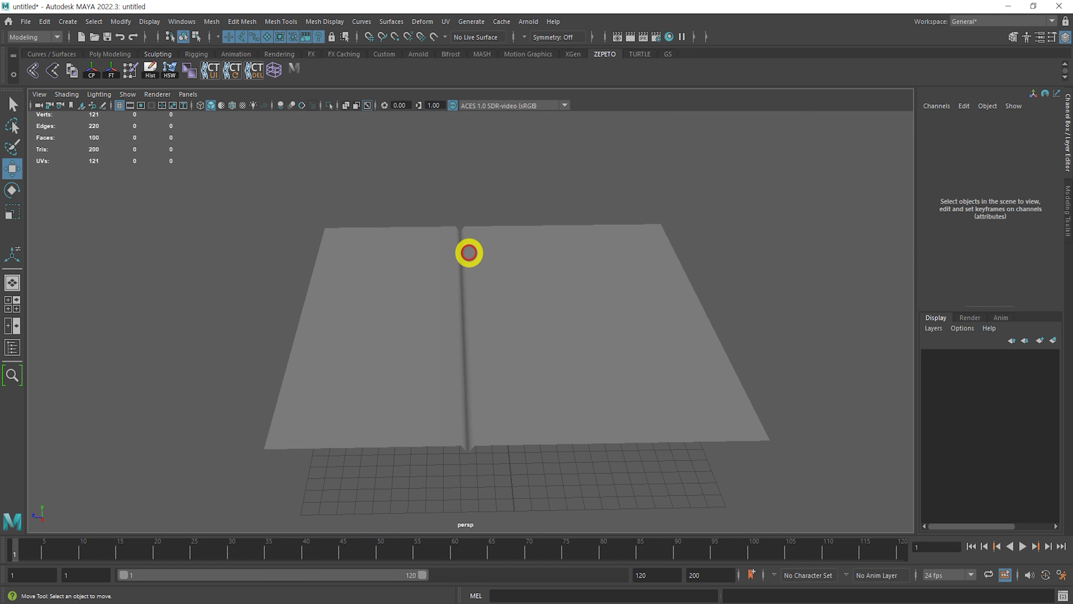
click(514, 290)
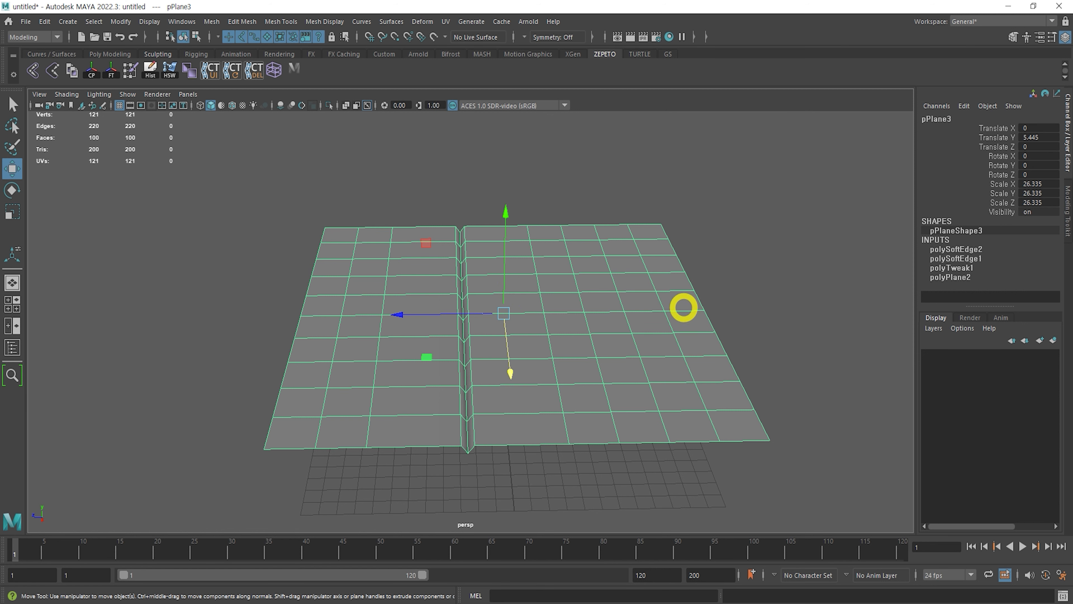
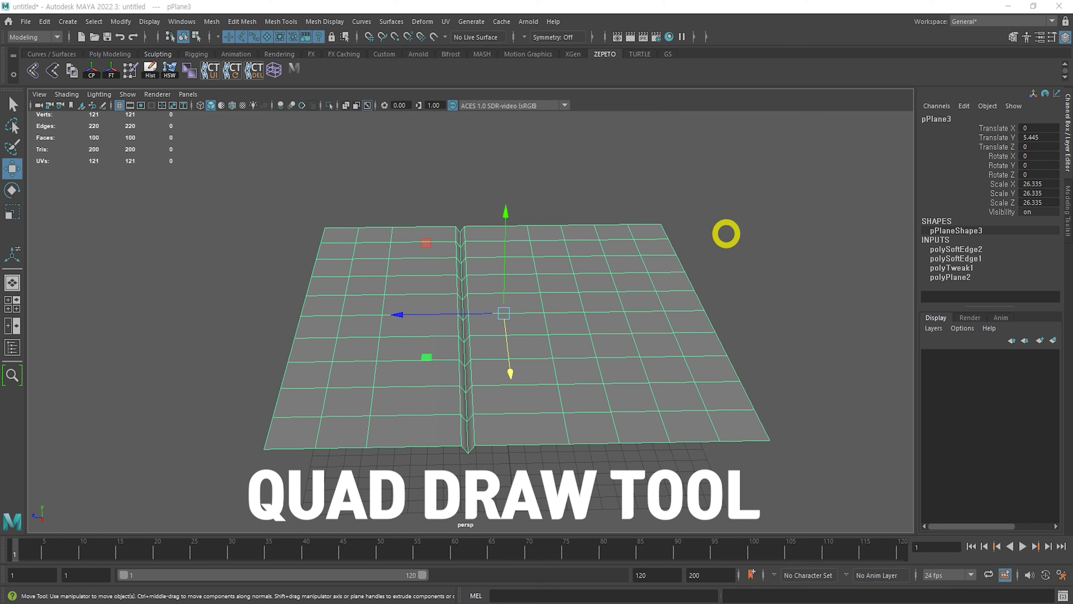
Create a polygon cube, raise it to about 19.48 in Y, and scale it uniformly to about 18.154
shift+right_click(609, 269)
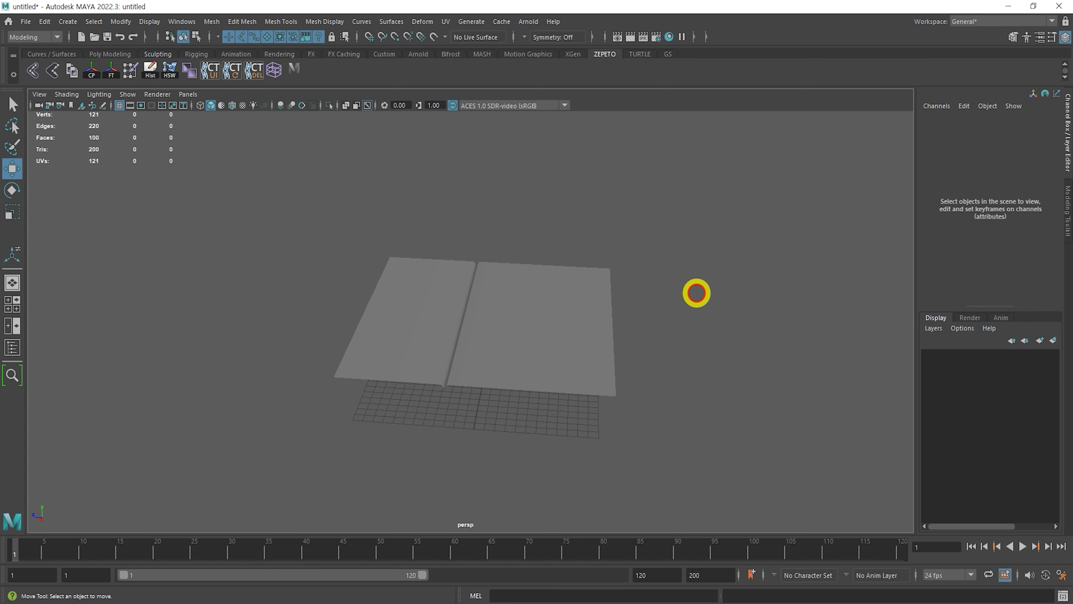
shift+right_drag(694, 336, 694, 327)
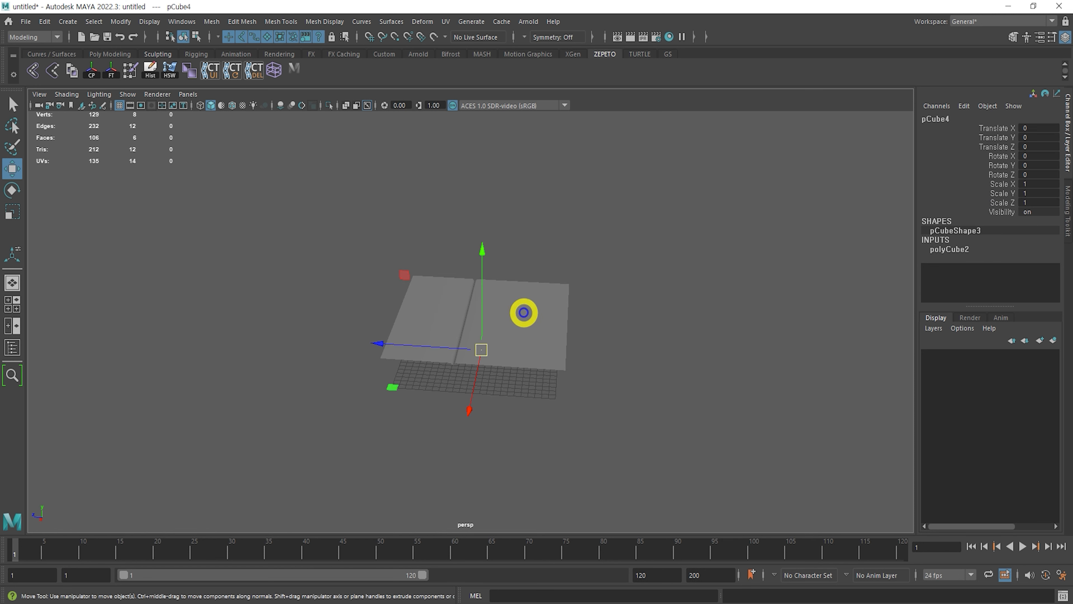
middle_drag(522, 311, 546, 308)
key(r)
key(q)
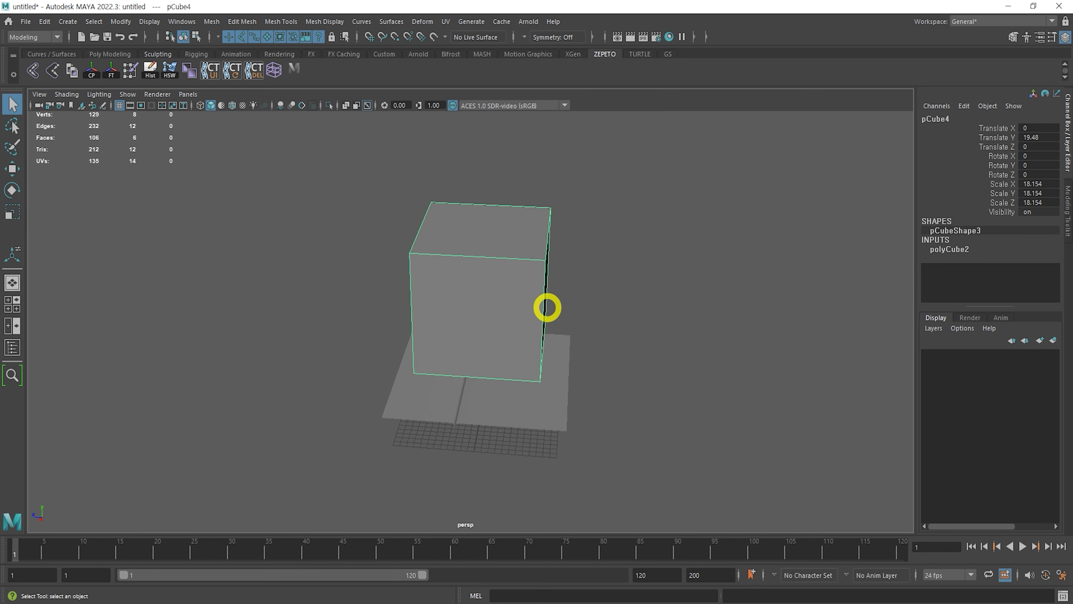
Insert a horizontal edge loop around the cube near the middle of its height
alt+drag(547, 307, 540, 294)
right_drag(512, 310, 562, 318)
click(541, 268)
Select the cube's bottom face and move it downward
alt+drag(564, 319, 520, 254)
key(w)
key(q)
right_drag(520, 255, 511, 279)
click(510, 274)
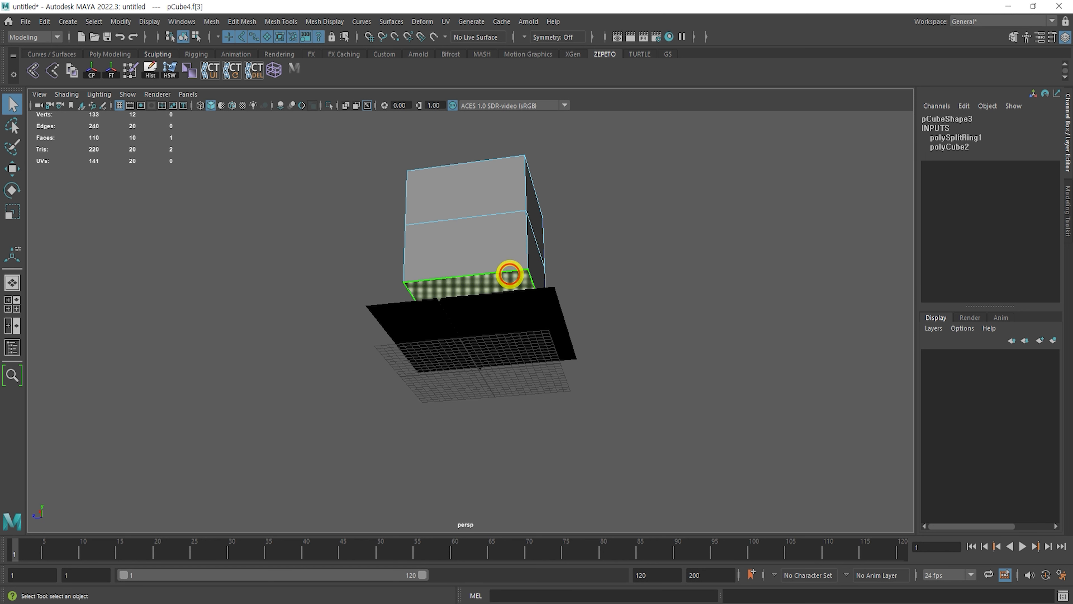
key(w)
drag(455, 302, 486, 410)
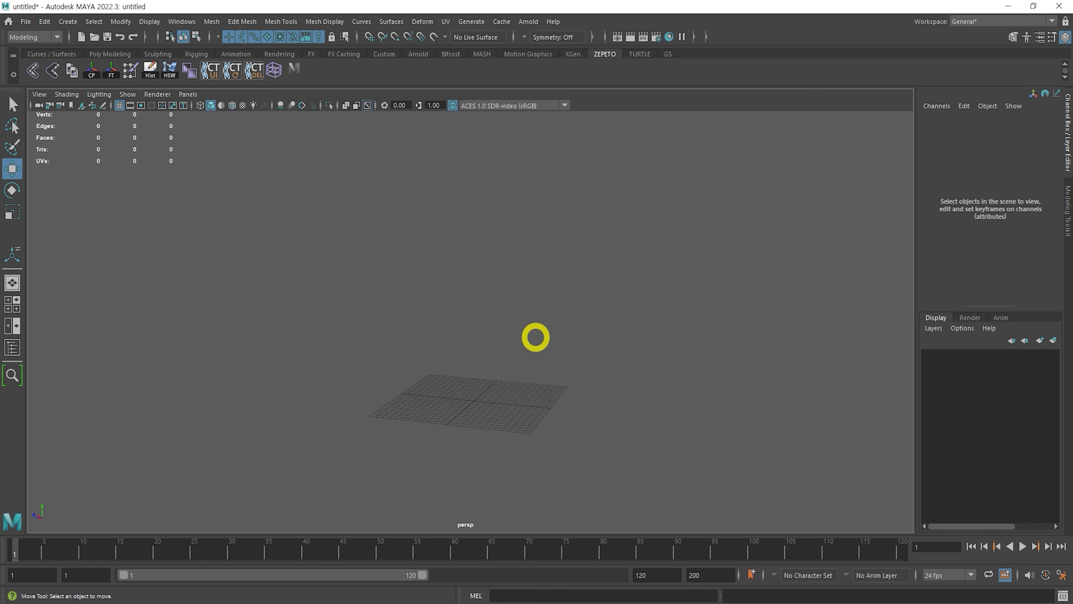
Import the T-pose character model into the emptied scene and select its body mesh
click(26, 23)
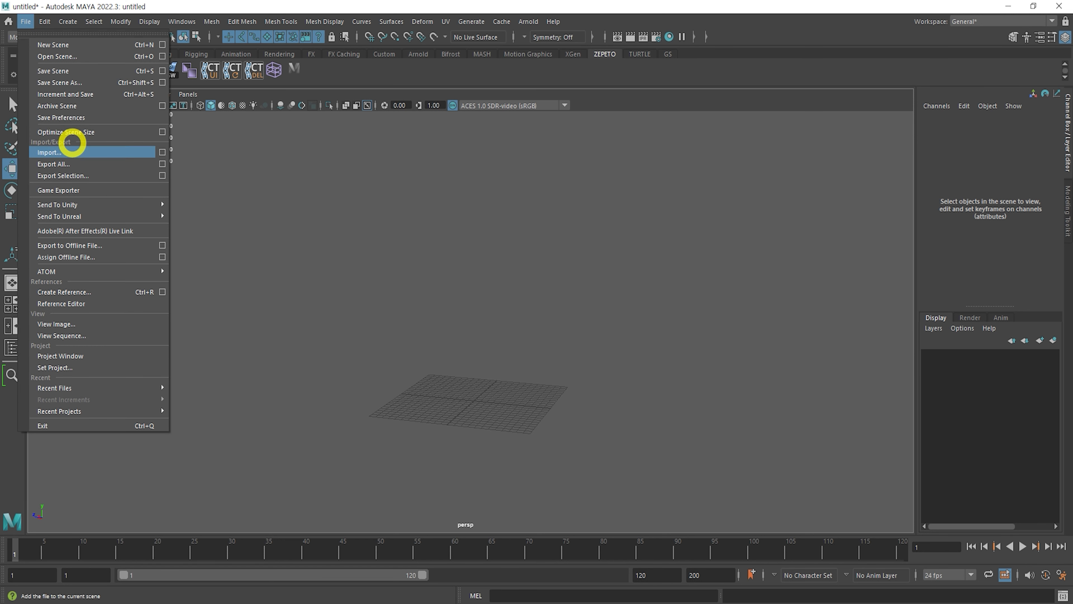
click(416, 315)
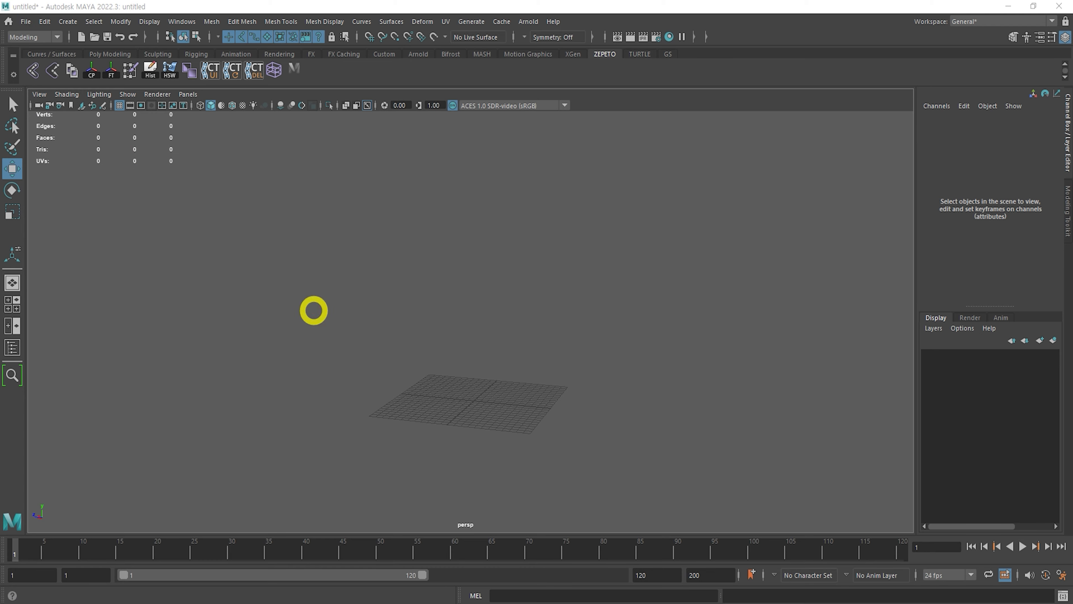
click(492, 362)
click(490, 375)
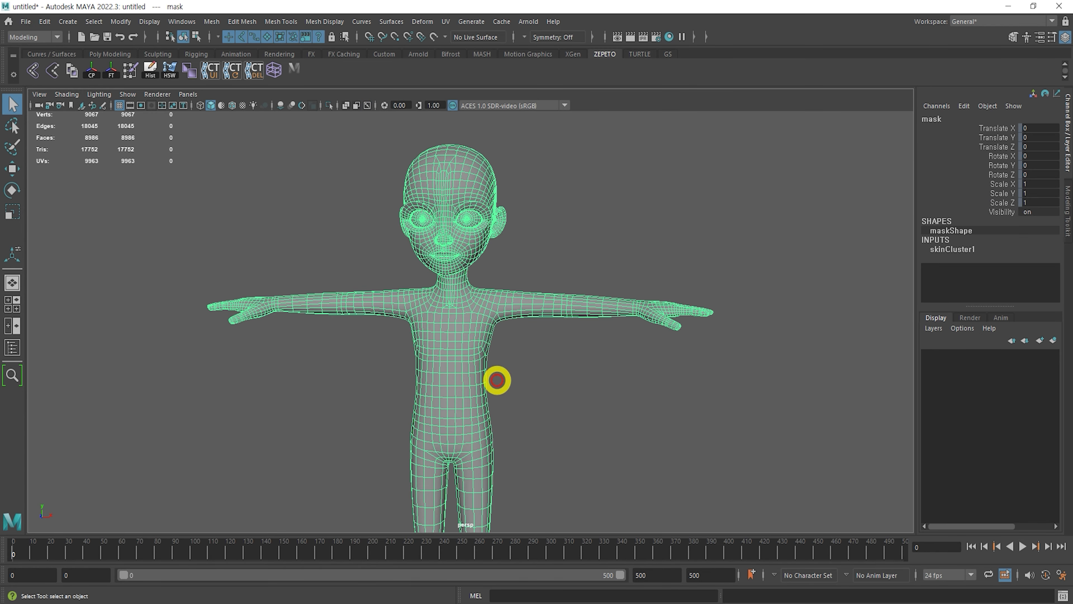
scroll(508, 371, up, 2)
scroll(508, 372, up, 2)
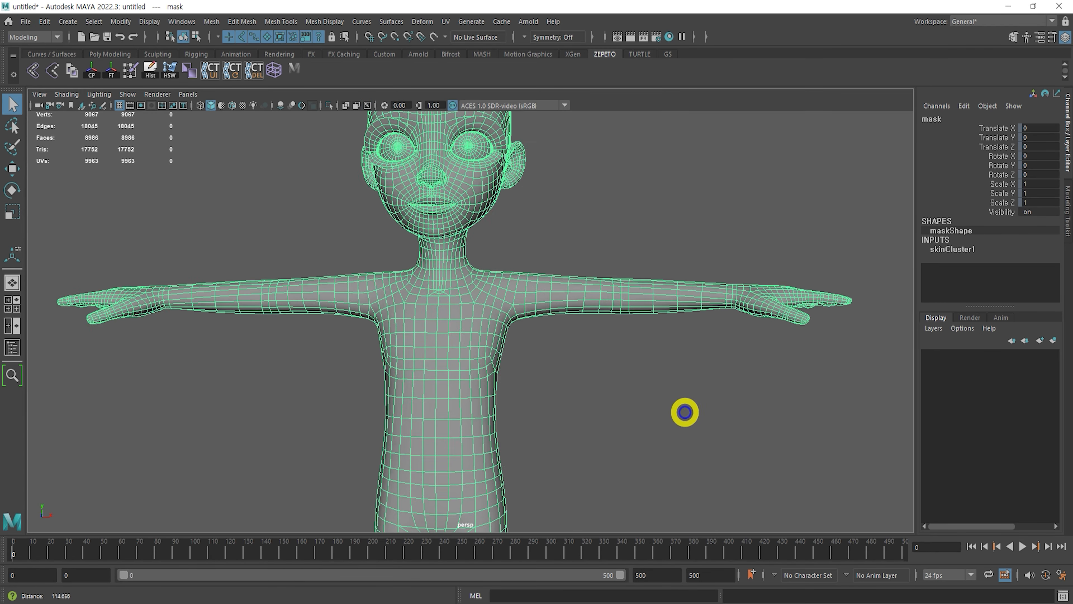
scroll(528, 370, down, 3)
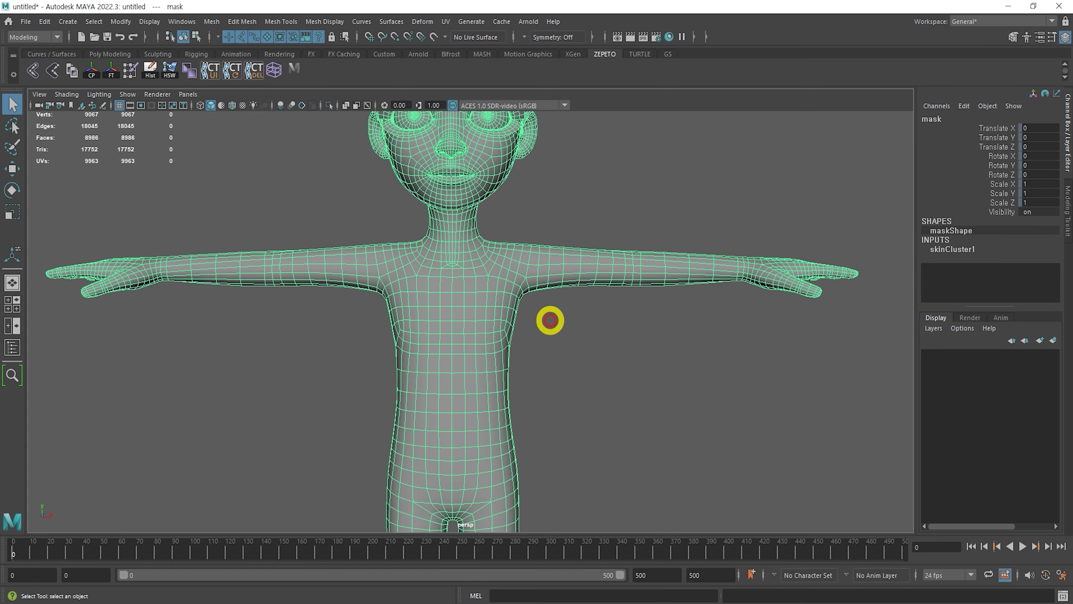
key(F11)
mouse_move(383, 241)
mouse_down()
mouse_move(390, 294)
mouse_move(378, 235)
mouse_move(412, 264)
mouse_move(459, 274)
mouse_move(517, 239)
mouse_move(515, 340)
mouse_move(491, 424)
mouse_move(394, 410)
mouse_move(391, 295)
mouse_up()
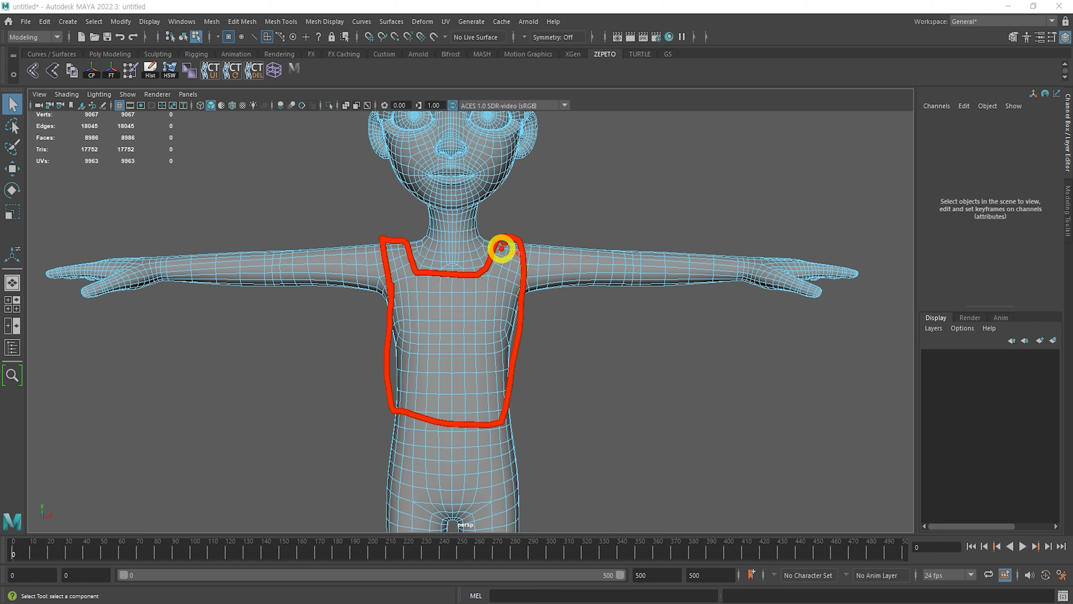
mouse_move(505, 227)
mouse_down()
mouse_move(479, 271)
mouse_move(442, 274)
mouse_up()
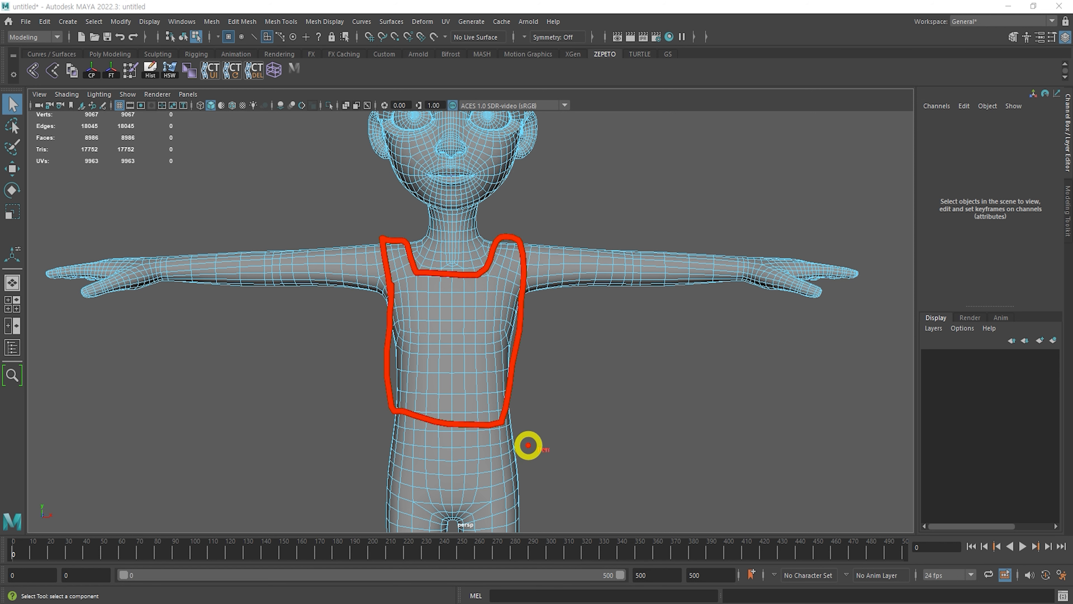
click(682, 365)
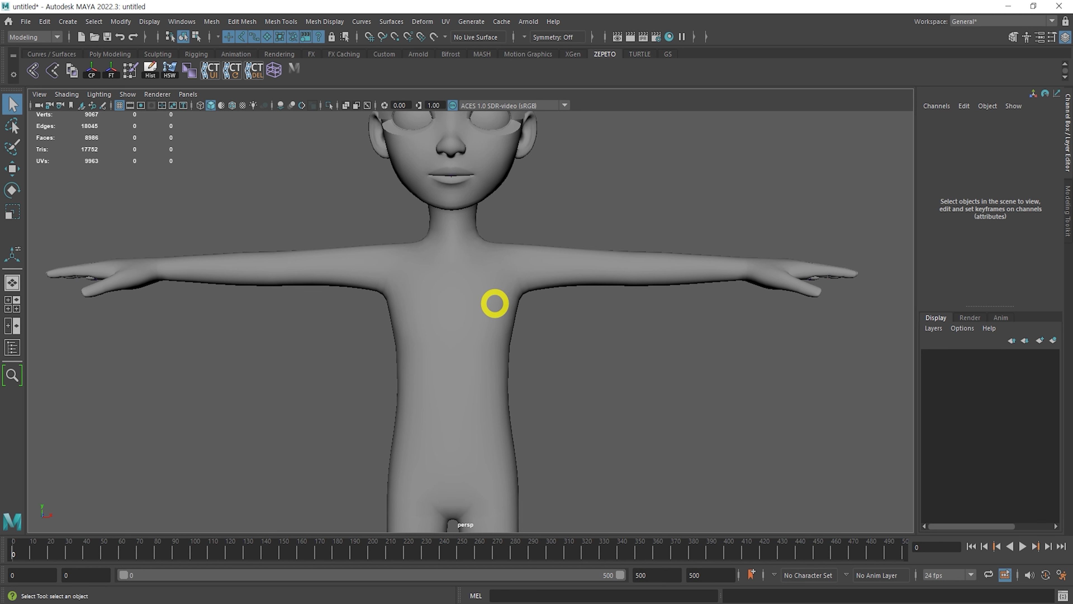
Select the character's body mesh and make it a live surface
click(519, 297)
alt+drag(606, 374, 594, 374)
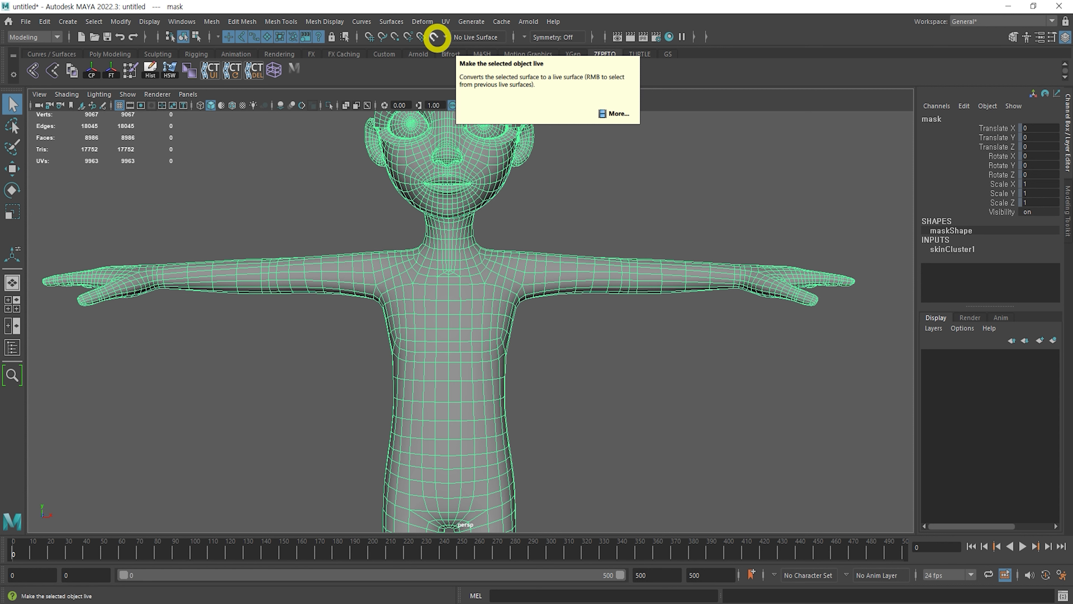
click(435, 37)
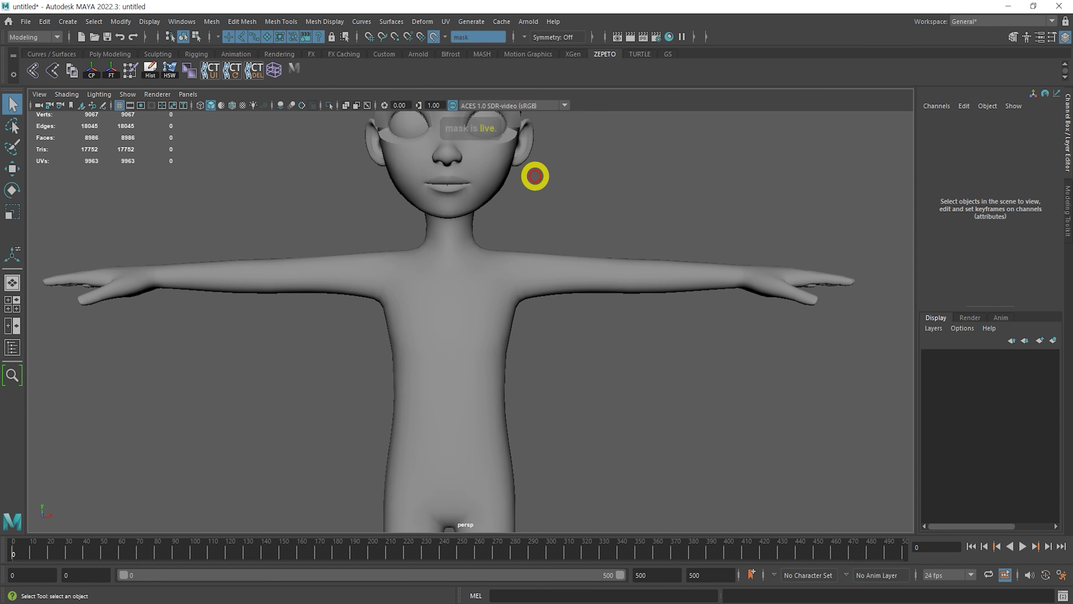
alt+drag(584, 223, 563, 209)
key(4)
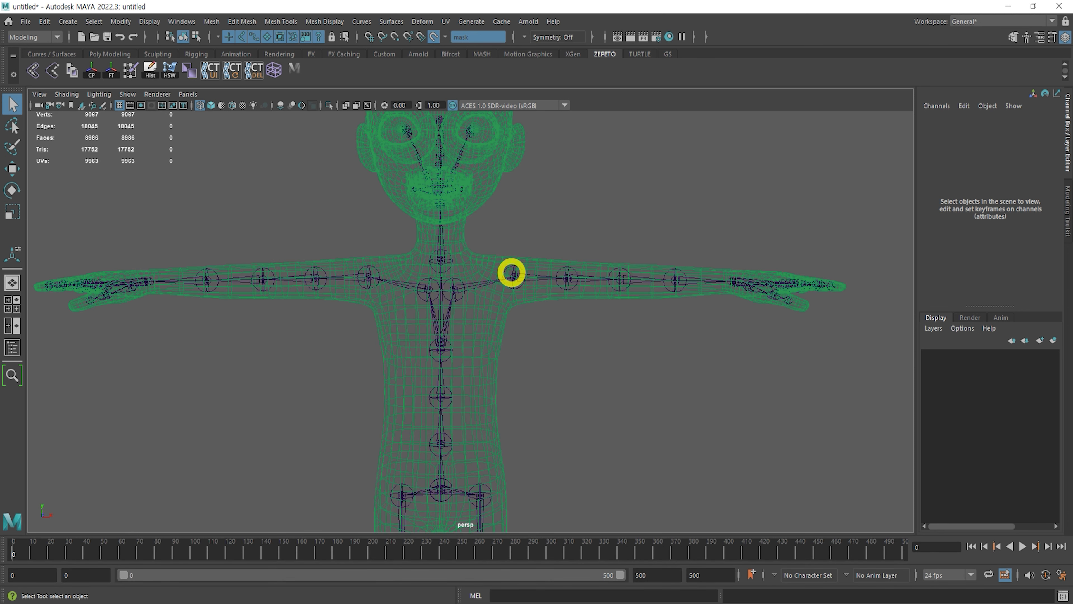
key(alt+5)
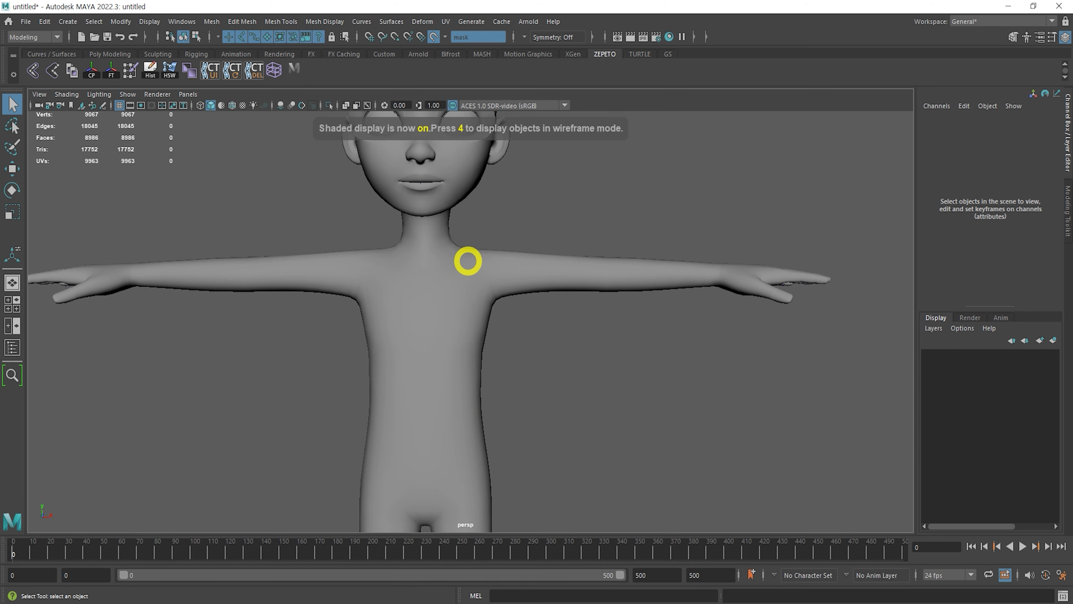
Start the Quad Draw Tool and place four dots on one side of the upper chest, filling them as a quad
shift+right_click(459, 269)
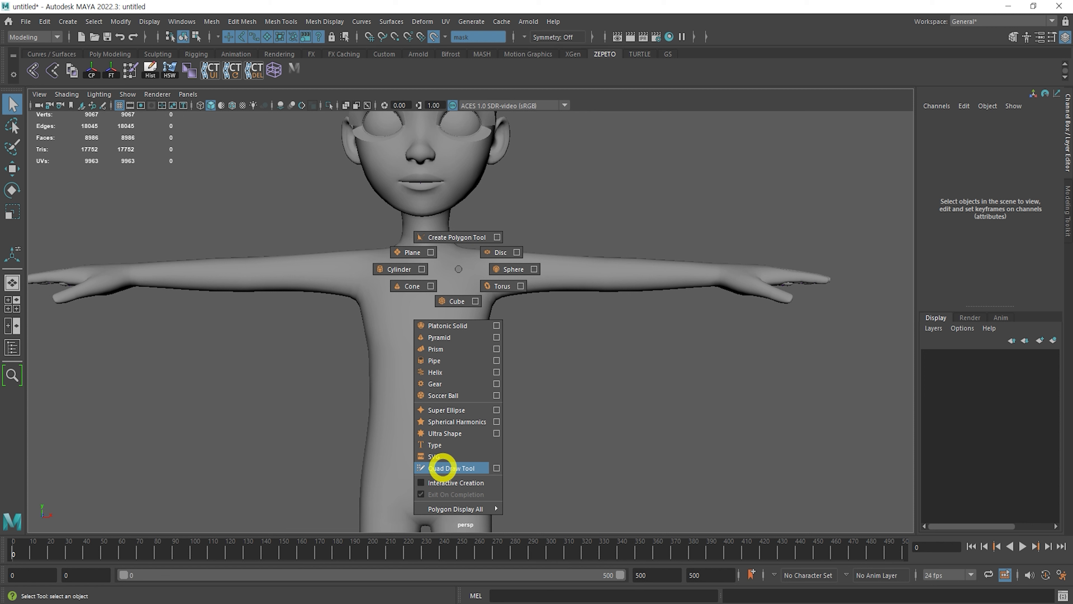
click(442, 468)
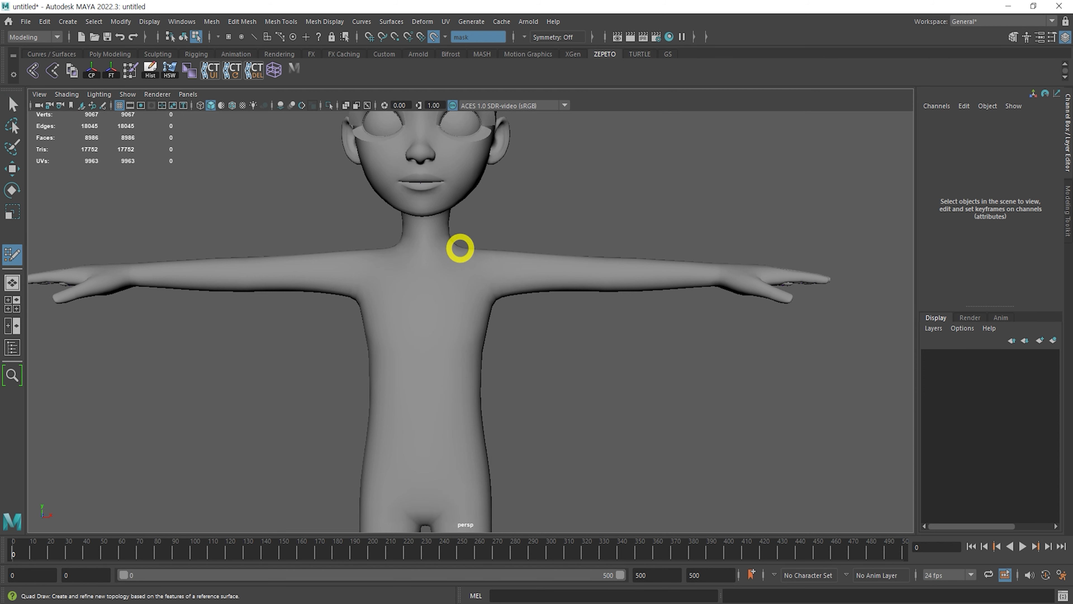
alt+drag(503, 242, 476, 243)
alt+right_drag(410, 212, 445, 206)
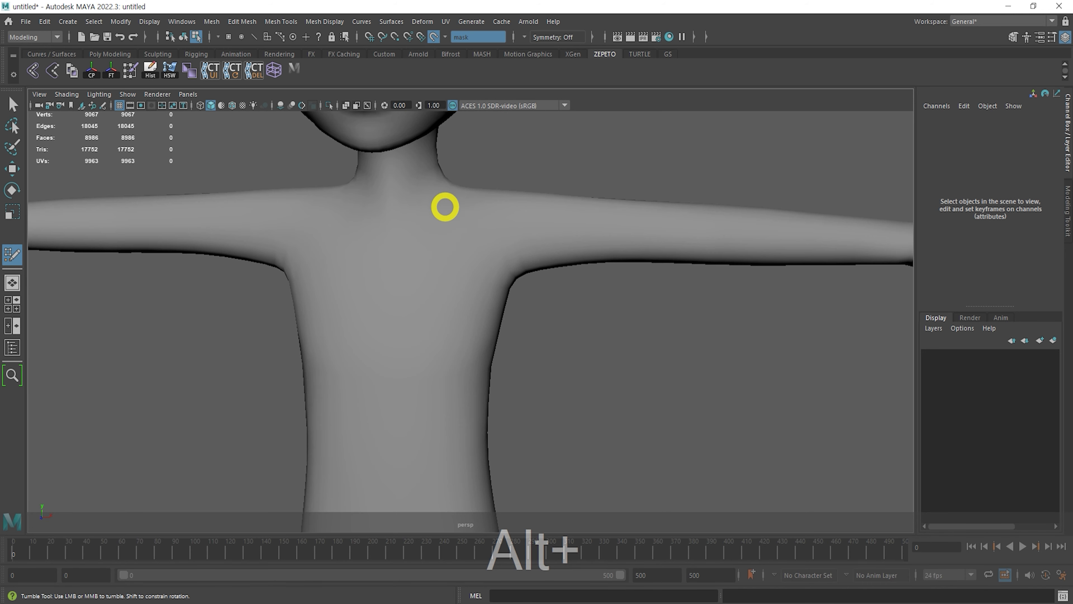
alt+drag(447, 200, 453, 199)
click(502, 210)
click(491, 282)
click(425, 268)
alt+middle_drag(474, 324, 509, 227)
click(510, 177)
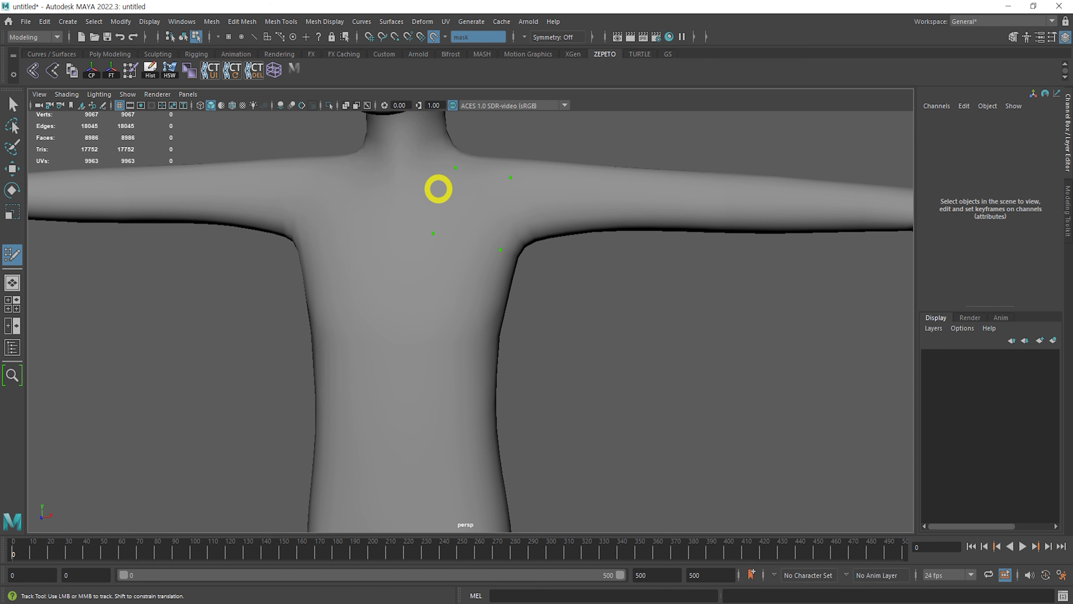
shift+click(477, 192)
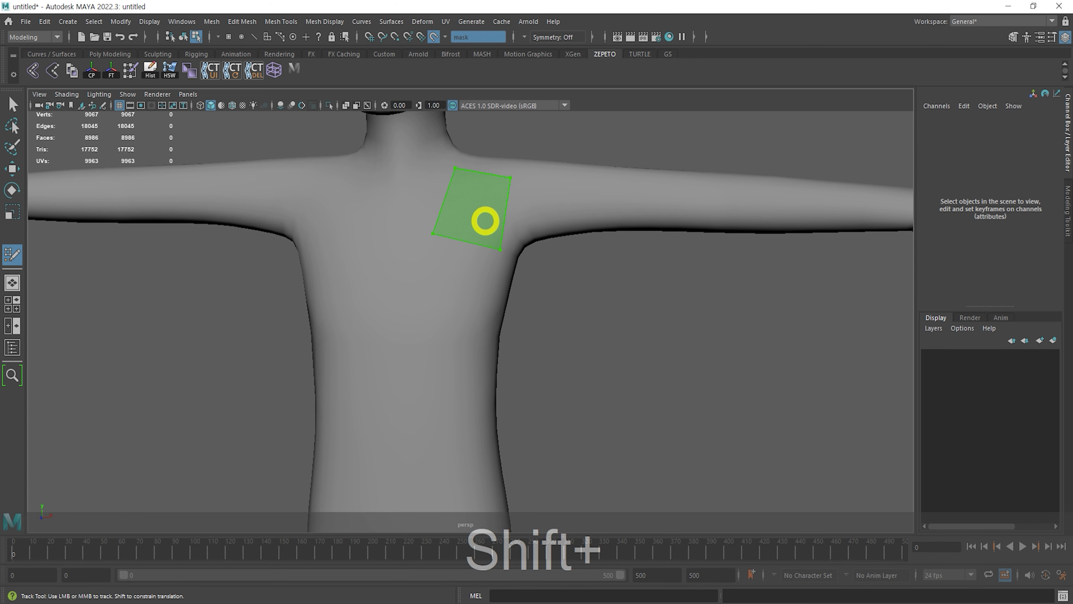
shift+click(488, 217)
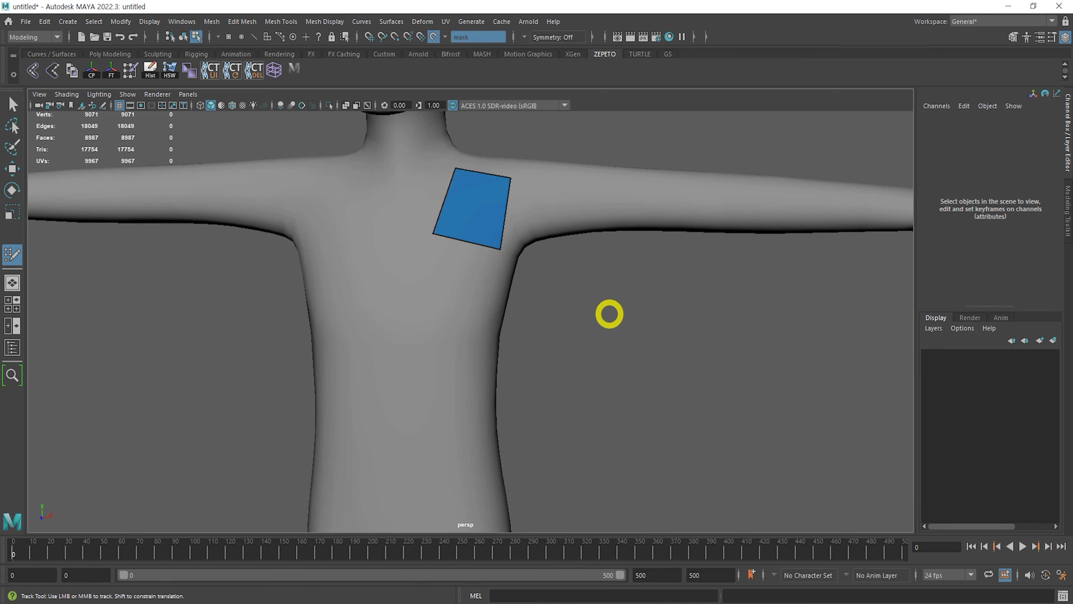
Place six dots down the torso below the chest quad and fill them into a connected four-quad column
alt+drag(540, 292, 468, 301)
alt+middle_drag(467, 301, 467, 213)
click(415, 205)
click(468, 212)
click(411, 300)
click(458, 310)
click(396, 406)
click(464, 419)
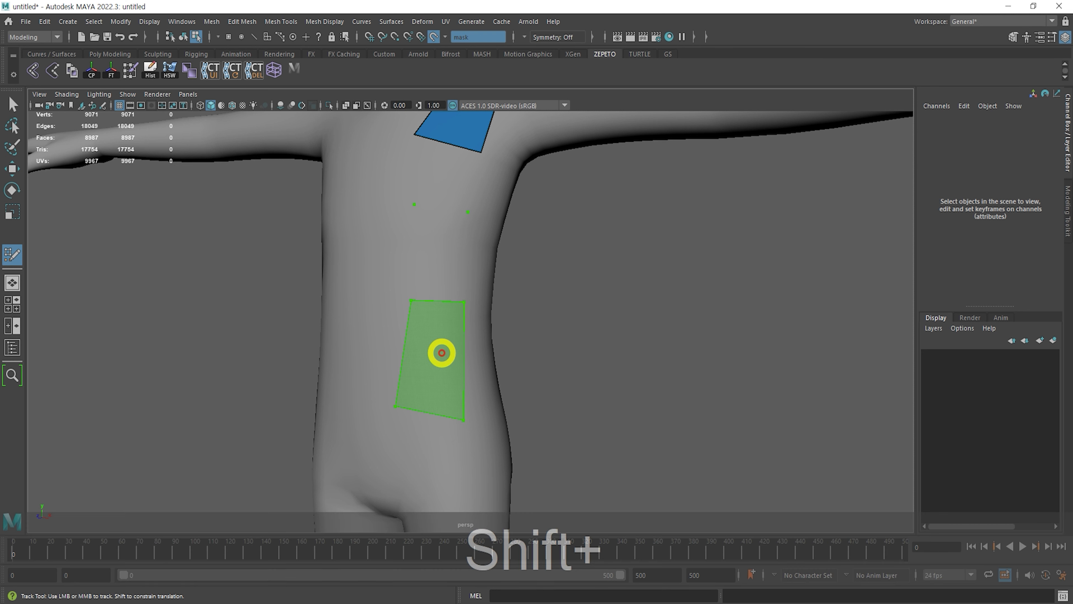
shift+click(439, 352)
shift+click(446, 257)
shift+click(438, 165)
alt+shift+drag(438, 165, 430, 313)
drag(434, 220, 442, 222)
Place dots across the other side of the torso front and fill the quads spanning it from chest to hips
click(348, 301)
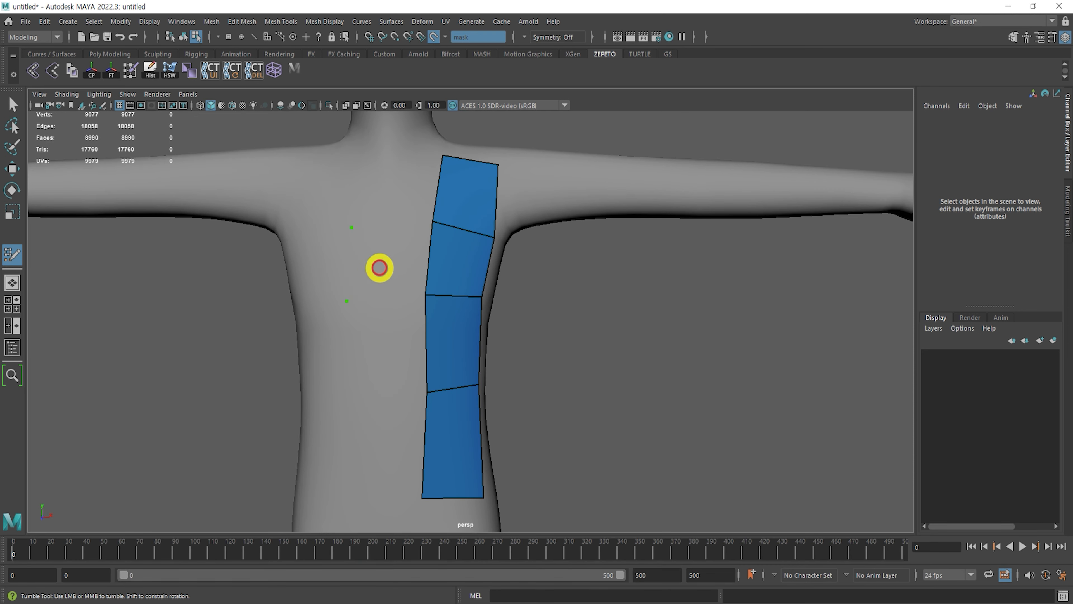
click(352, 228)
shift+click(382, 265)
click(356, 400)
shift+click(390, 354)
shift+click(347, 434)
alt+shift+drag(348, 434, 419, 351)
shift+click(359, 447)
alt+shift+drag(361, 295, 508, 204)
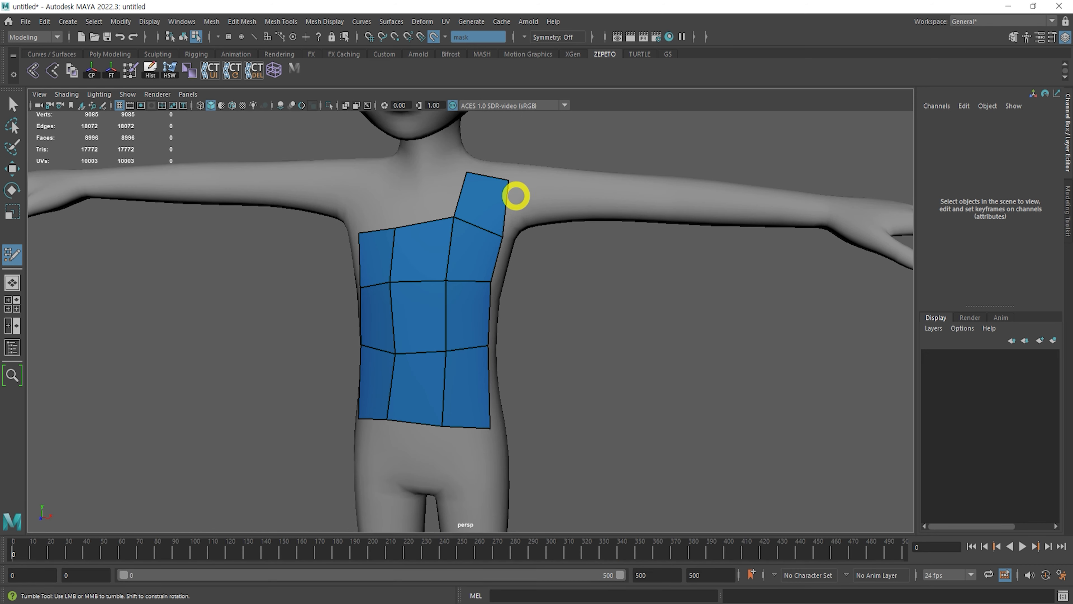
Insert three horizontal and two vertical edge loops through the shoulder, chest and waist of the quad mesh
alt+right_drag(508, 204, 523, 221)
ctrl+click(497, 220)
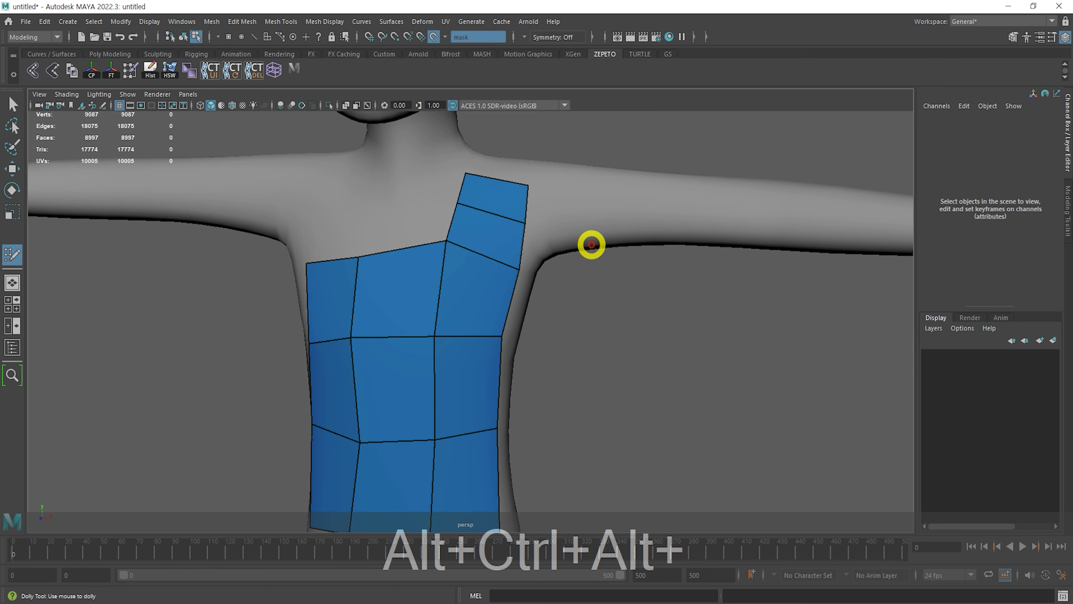
alt+middle_drag(500, 254, 491, 223)
ctrl+click(482, 216)
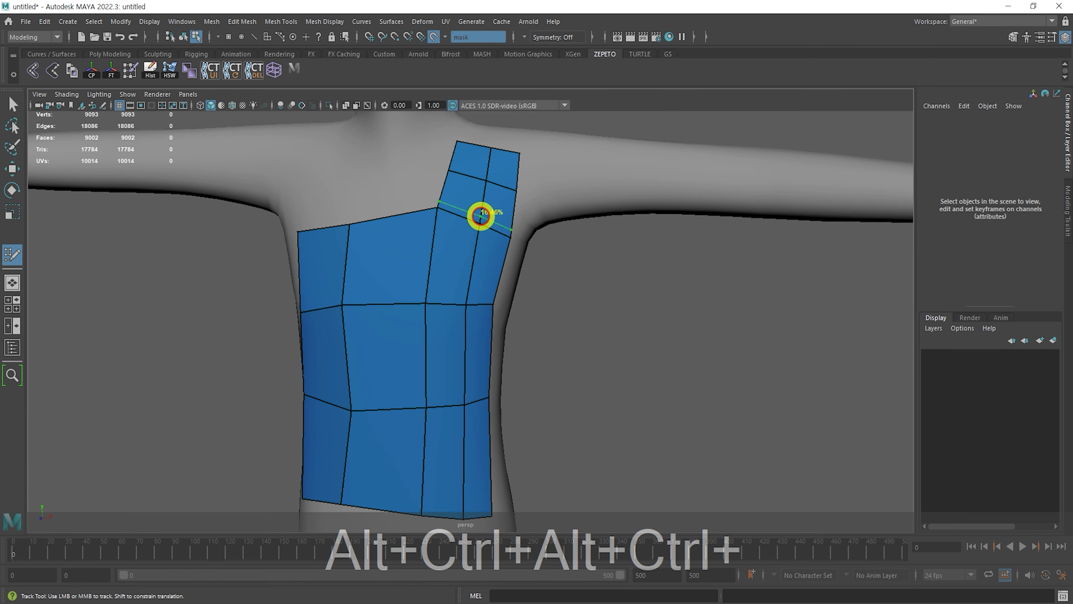
ctrl+click(479, 256)
alt+middle_drag(496, 312, 488, 218)
ctrl+click(470, 267)
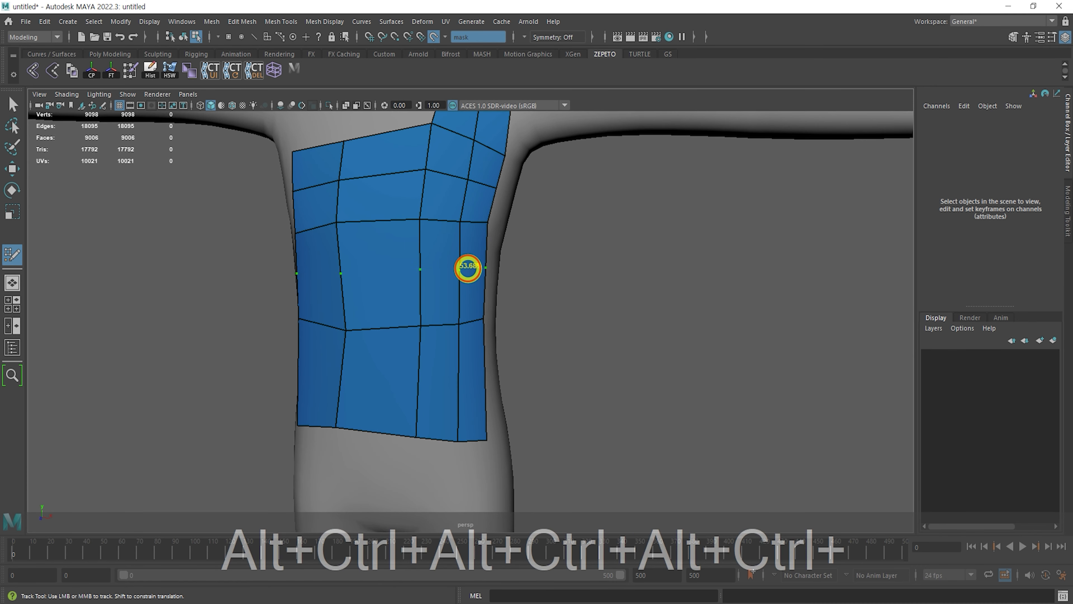
ctrl+click(386, 336)
Try extending single edges of the torso mesh's lower border downward
alt+right_drag(513, 343, 478, 350)
alt+middle_drag(478, 351, 502, 286)
key(Tab)
drag(440, 342, 436, 411)
key(ctrl+z)
key(Tab)
alt+middle_drag(507, 391, 513, 321)
alt+right_drag(513, 321, 577, 355)
alt+drag(577, 355, 494, 330)
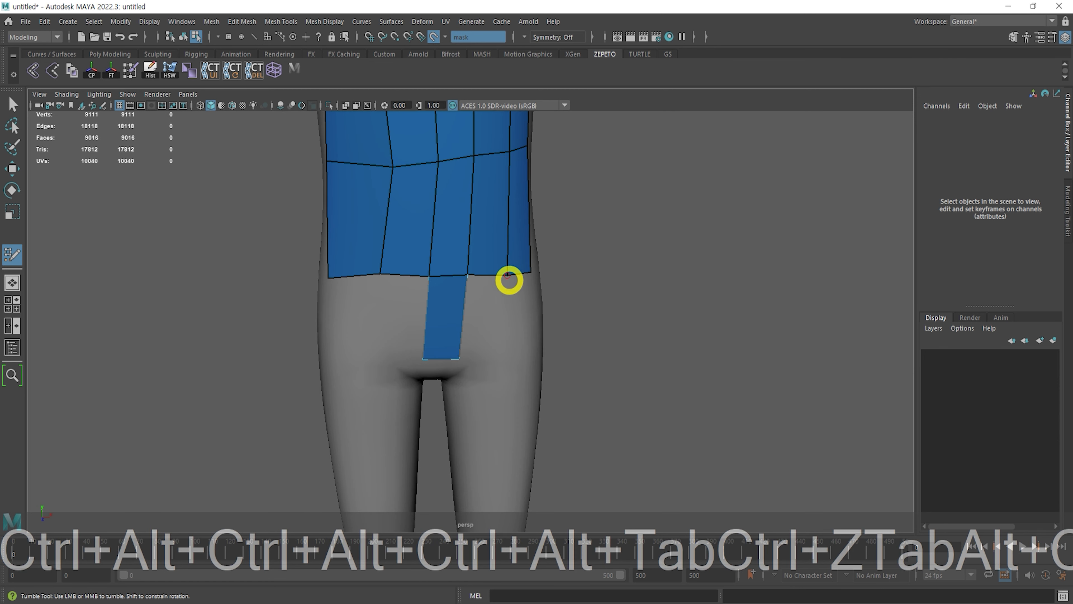
key(Tab)
drag(493, 278, 517, 362)
drag(395, 297, 390, 322)
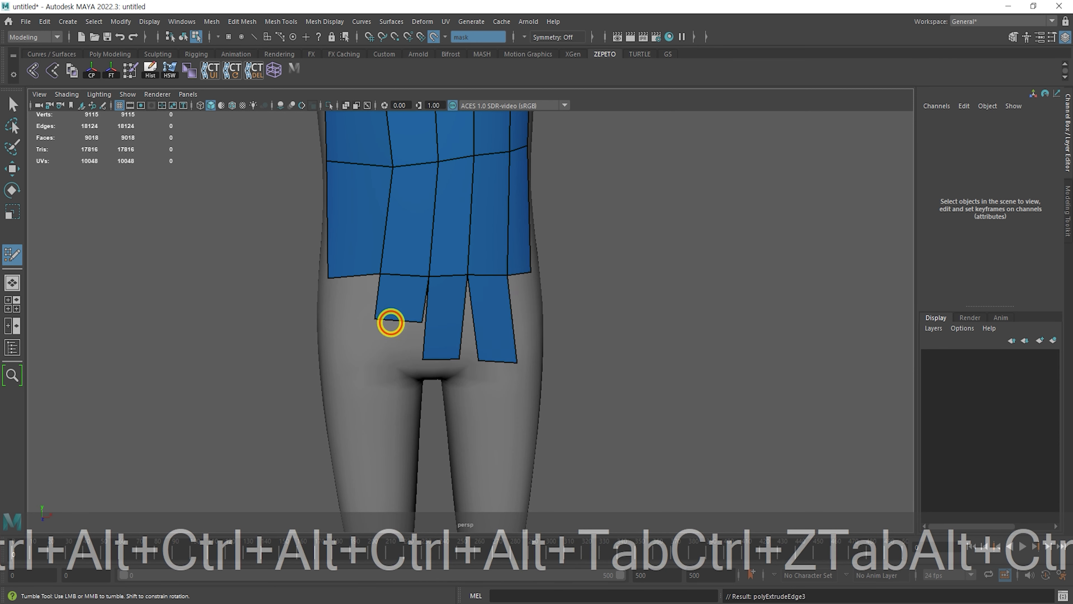
key(ctrl+z)
key(ctrl+z)
key(ctrl+z)
Set Quad Draw's Extend mode to Loop and extend the entire bottom edge of the torso mesh down over the hips
key(Tab)
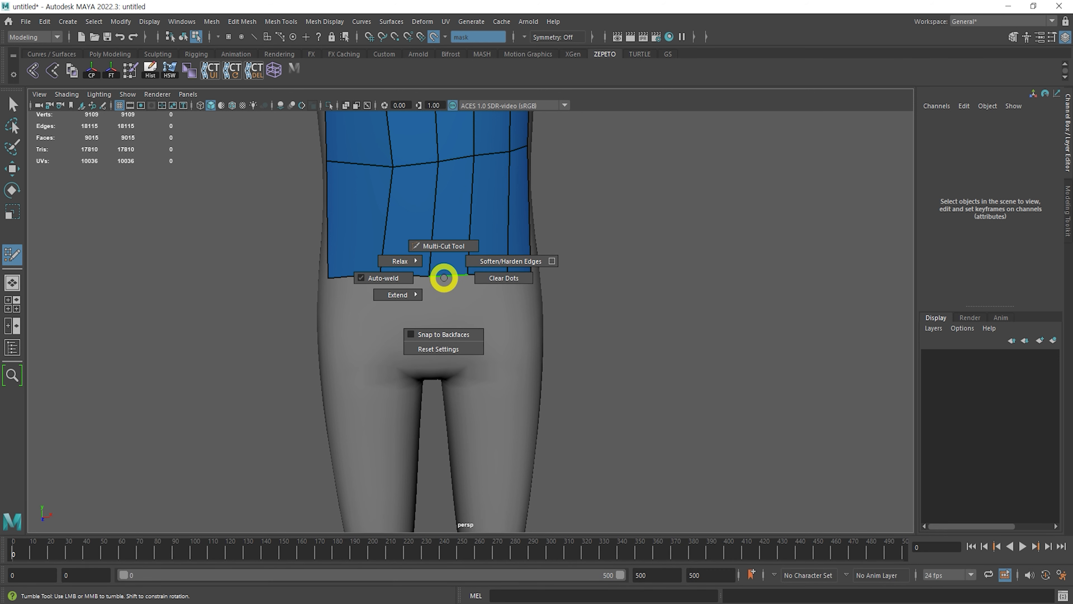
mouse_move(415, 296)
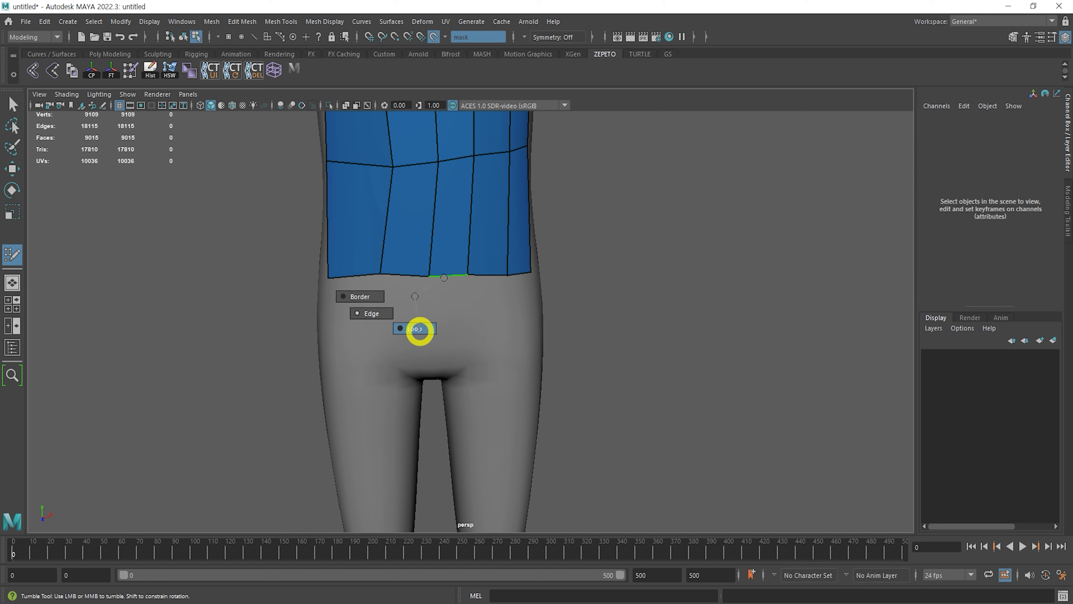
click(419, 330)
key(Tab)
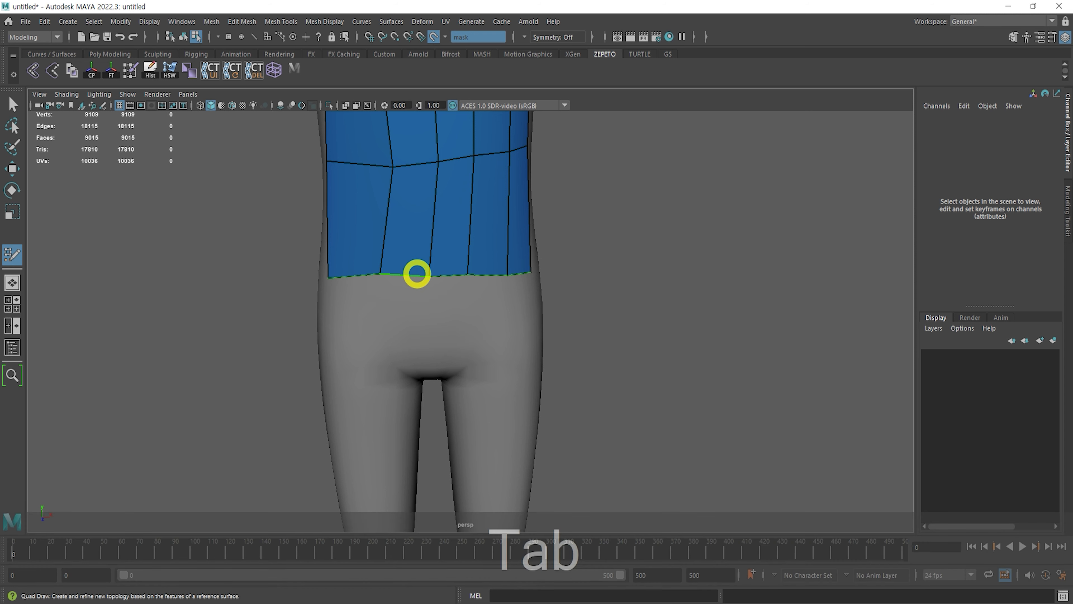
mouse_move(558, 333)
alt+mouse_down()
mouse_move(499, 277)
mouse_move(474, 285)
mouse_move(470, 368)
alt+mouse_up()
key(Tab)
key(F11)
drag(335, 262, 520, 275)
key(F11)
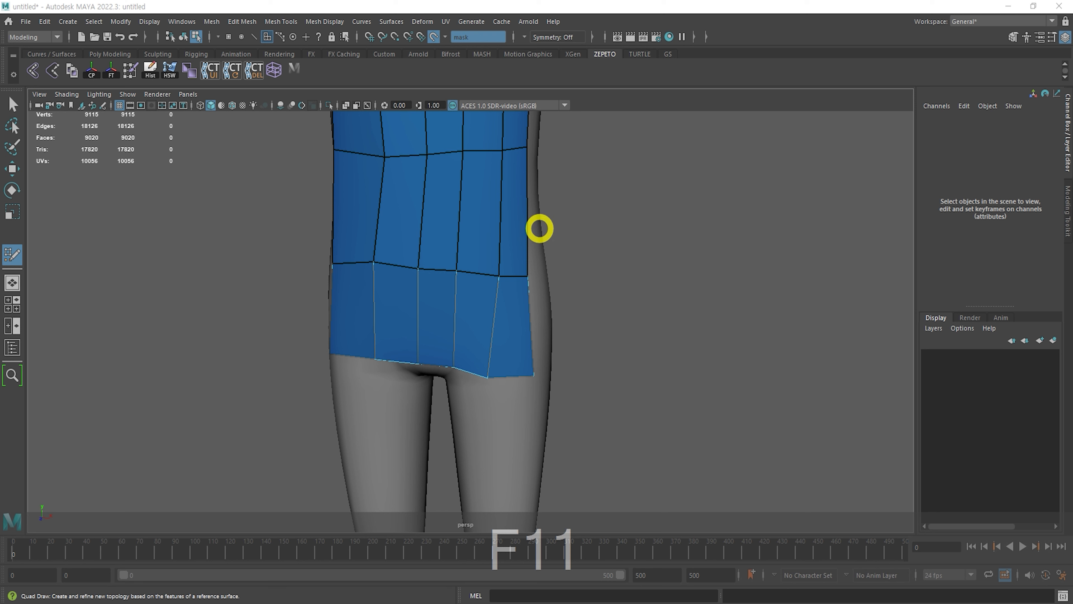
Try extending the torso mesh's whole outline outward with Quad Draw's Extend mode set to Border
alt+drag(575, 257, 503, 271)
alt+right_drag(502, 270, 469, 283)
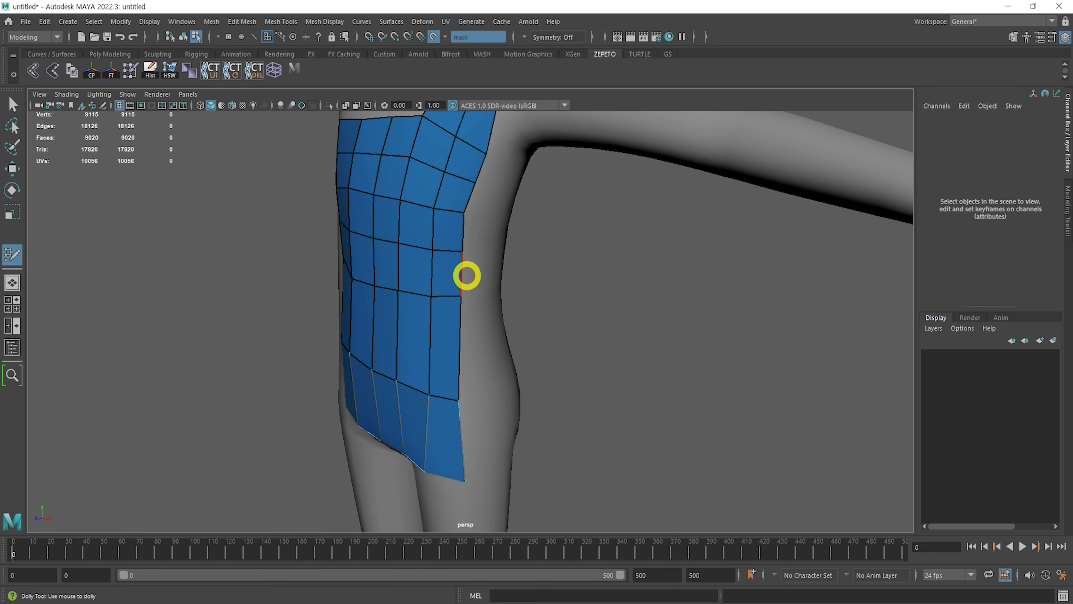
key(Tab)
right_click(466, 275)
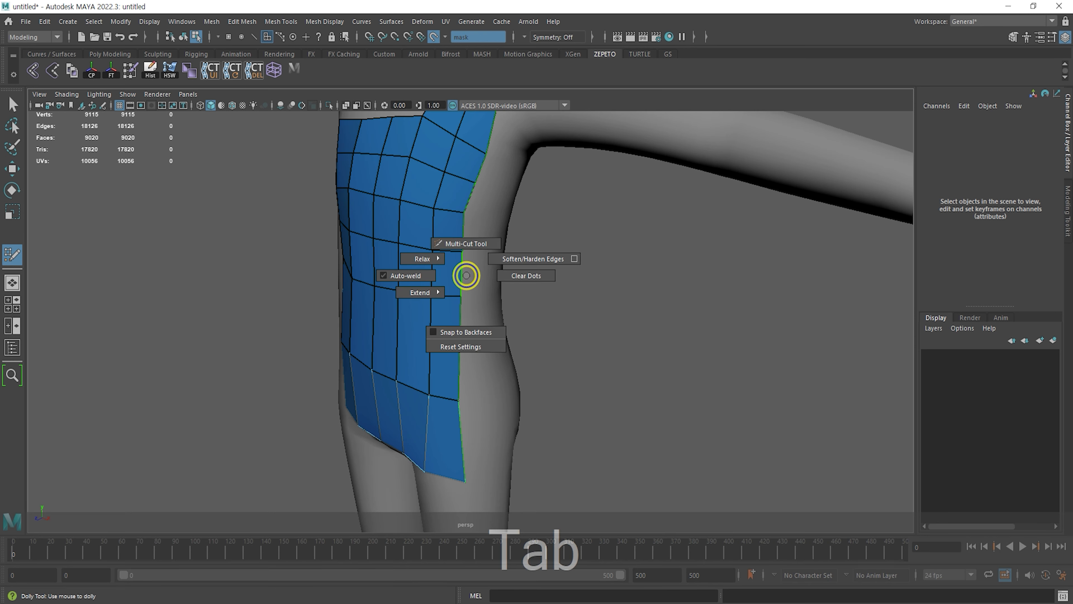
right_drag(467, 276, 423, 308)
key(Tab)
key(Tab)
key(Tab)
key(Tab)
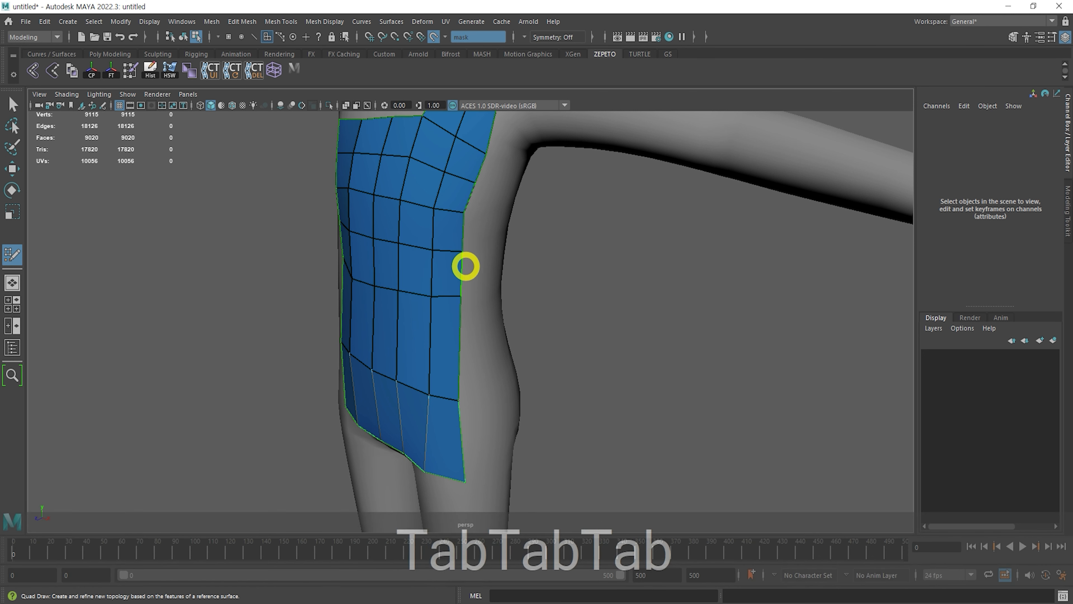
alt+right_drag(467, 266, 417, 283)
alt+drag(417, 283, 472, 175)
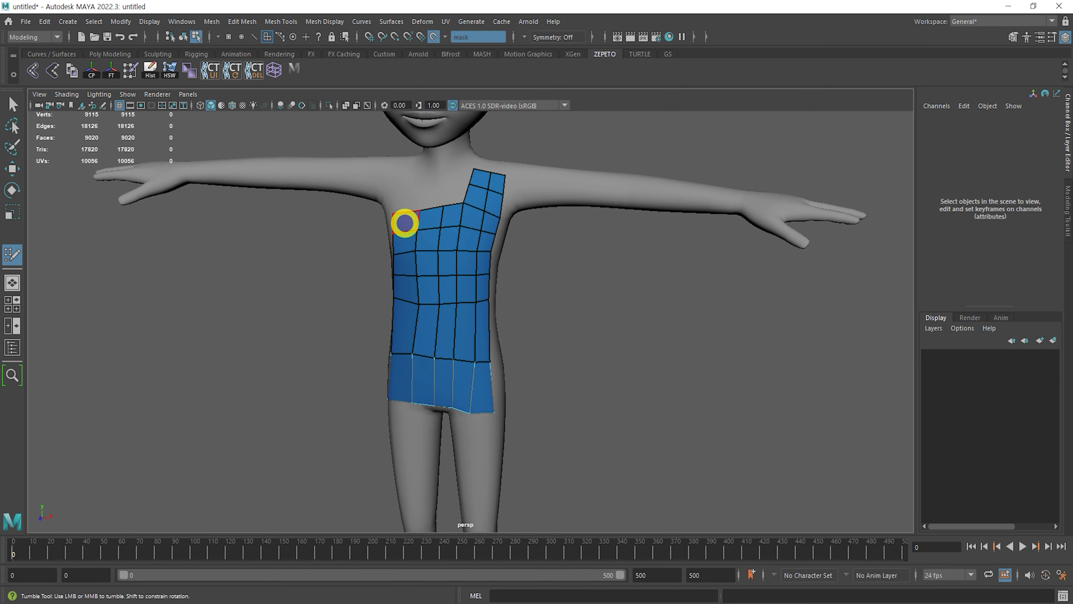
key(Tab)
drag(491, 323, 509, 328)
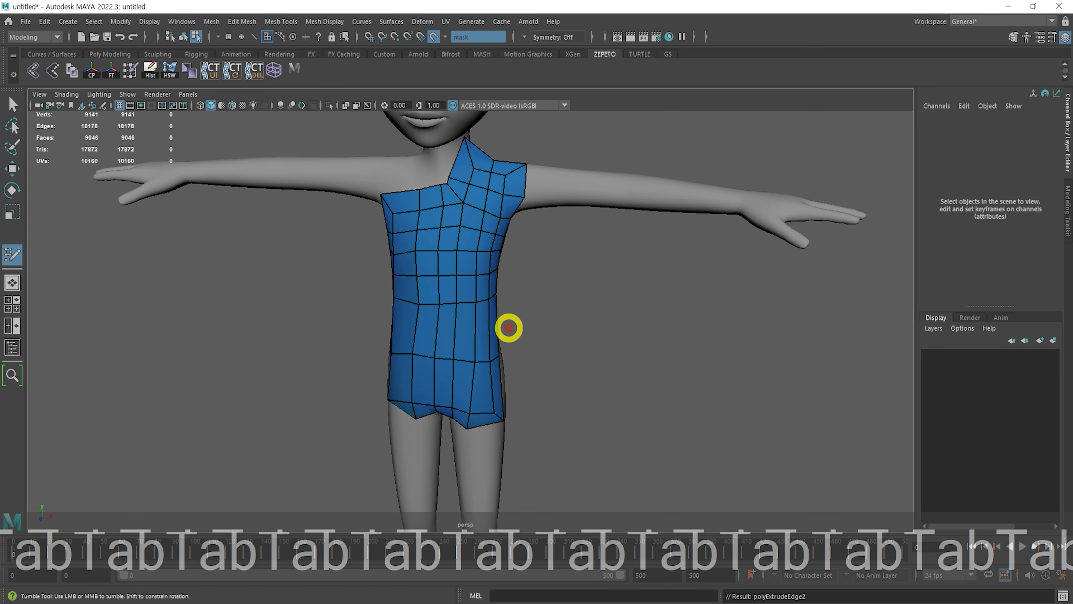
alt+drag(604, 333, 524, 304)
key(ctrl+z)
Extend the torso mesh's side edge loop around the body toward the back and insert a vertical edge loop in the new strip
alt+drag(436, 292, 460, 284)
mouse_move(460, 284)
alt+right_down()
mouse_move(477, 269)
mouse_move(440, 273)
mouse_move(440, 307)
alt+right_up()
key(Tab)
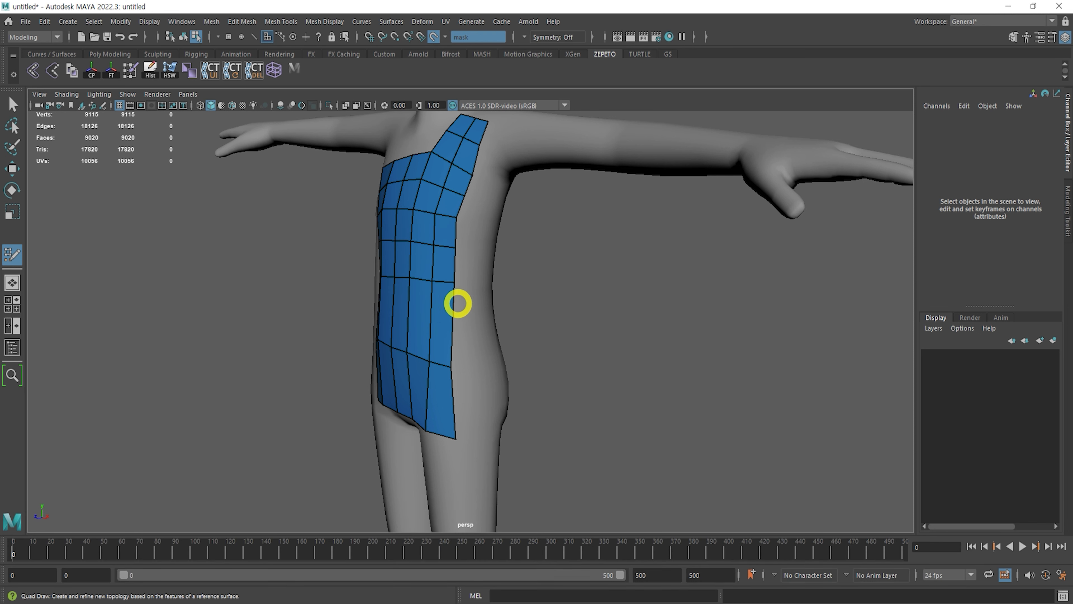
key(Tab)
drag(451, 305, 460, 275)
ctrl+click(438, 268)
Place two dots on the upper back and fill a quad joining them to the side strip
alt+drag(562, 333, 511, 294)
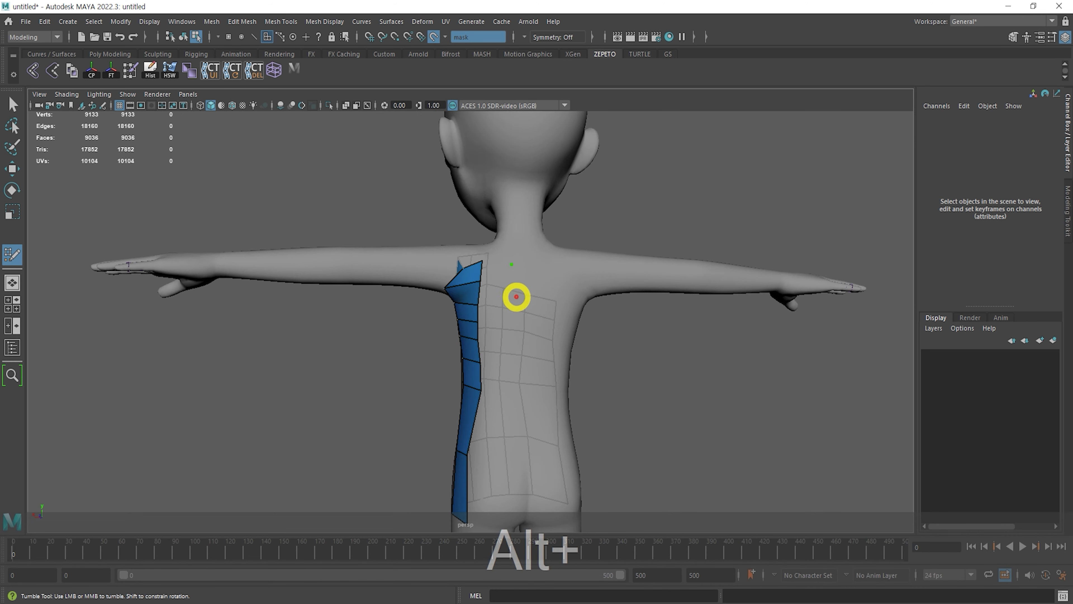
shift+click(501, 279)
alt+right_drag(503, 277, 634, 249)
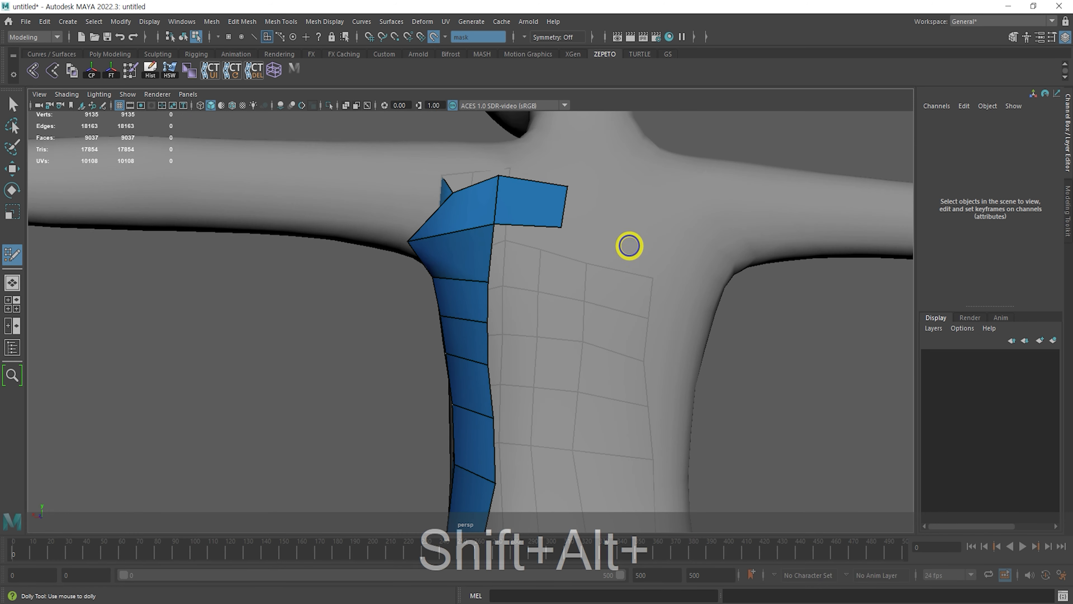
alt+middle_drag(634, 250, 606, 300)
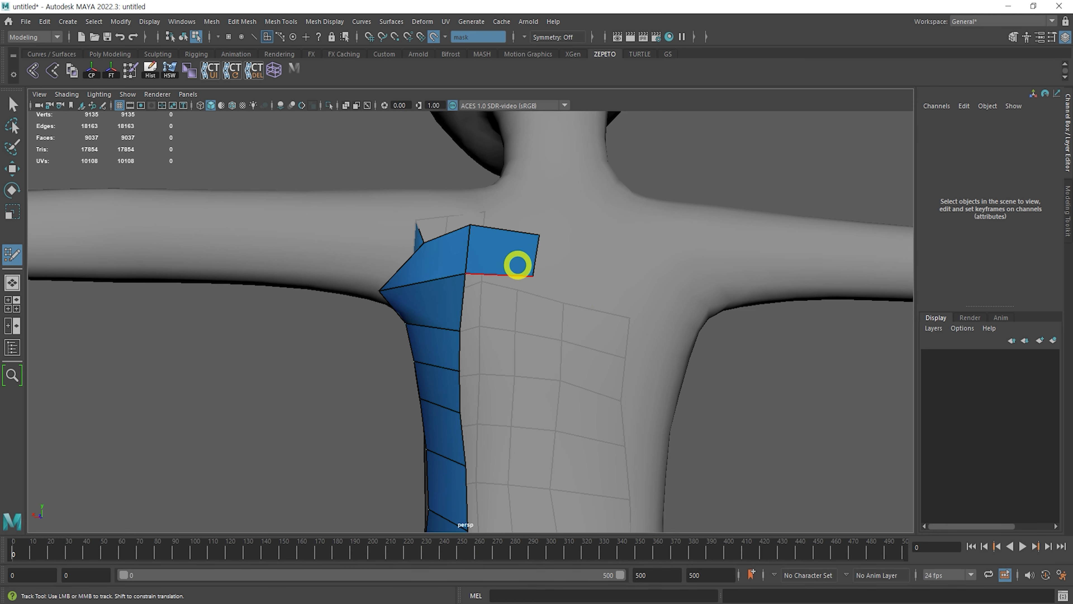
Delete the newly filled quad on the upper back and the edge loop crossing the shoulder strip
alt+drag(507, 249, 520, 304)
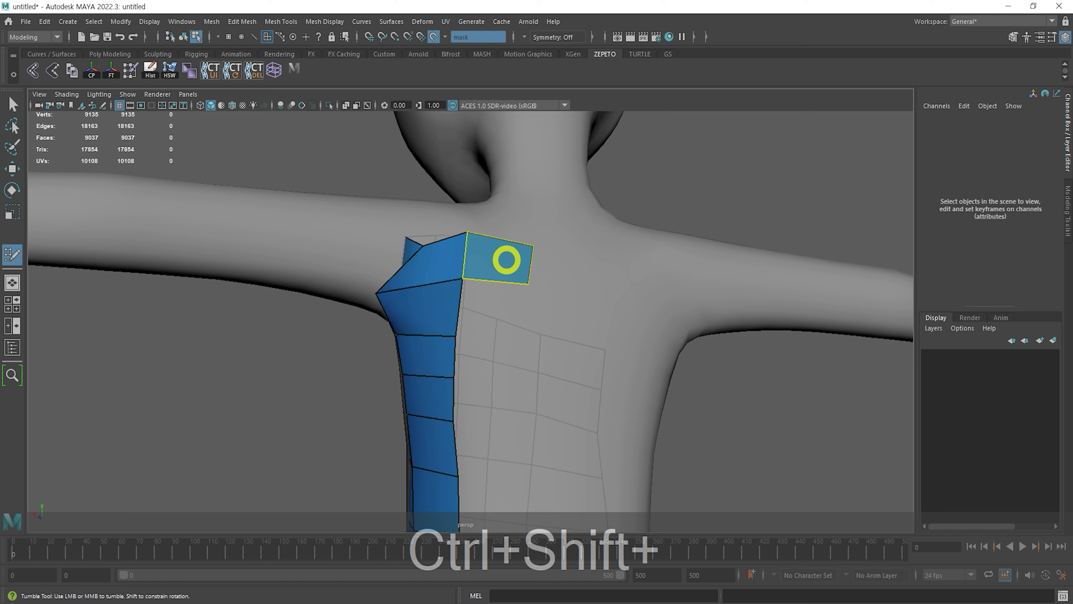
ctrl+shift+click(508, 258)
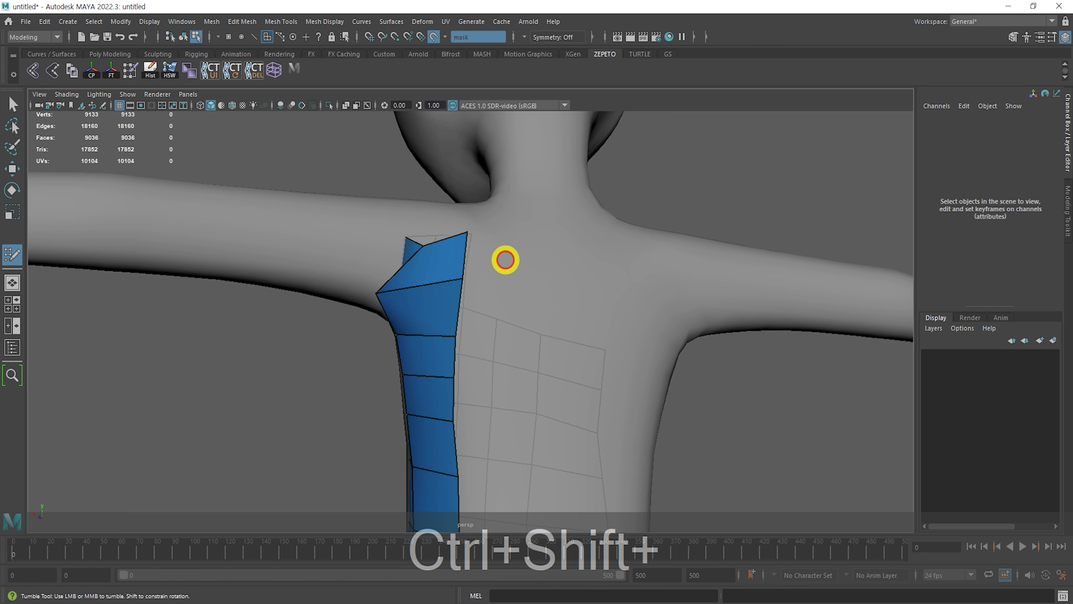
alt+drag(440, 314, 474, 300)
ctrl+shift+click(417, 282)
alt+drag(565, 314, 528, 339)
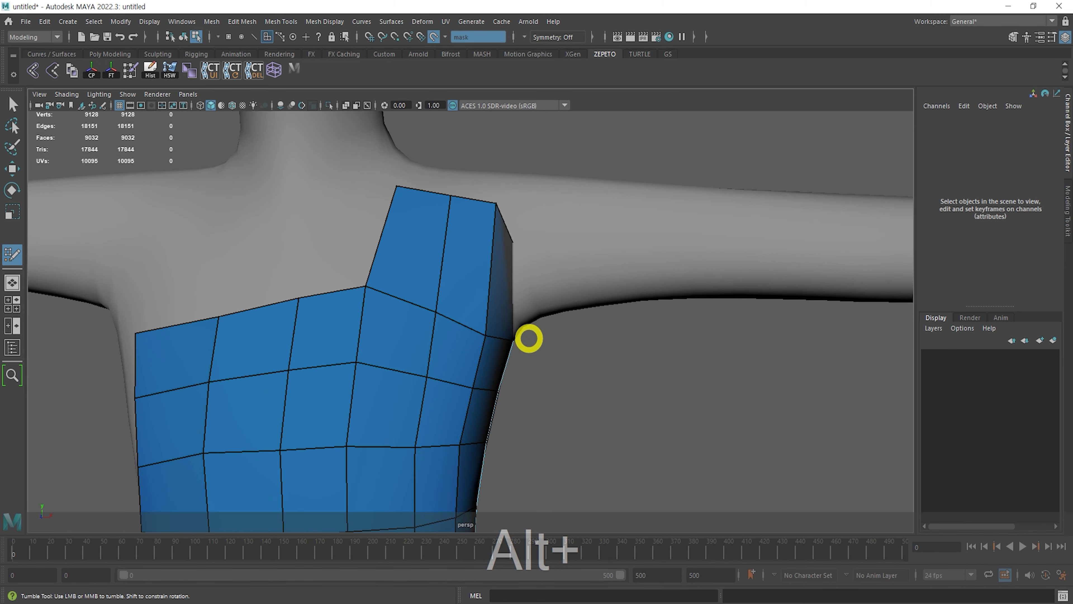
Try removing an edge loop from the chest's shoulder strip and inserting an edge loop across it, undoing the last insertion
ctrl+shift+click(444, 269)
alt+right_drag(606, 358, 522, 364)
alt+middle_drag(522, 364, 516, 319)
ctrl+click(443, 268)
alt+drag(505, 342, 499, 318)
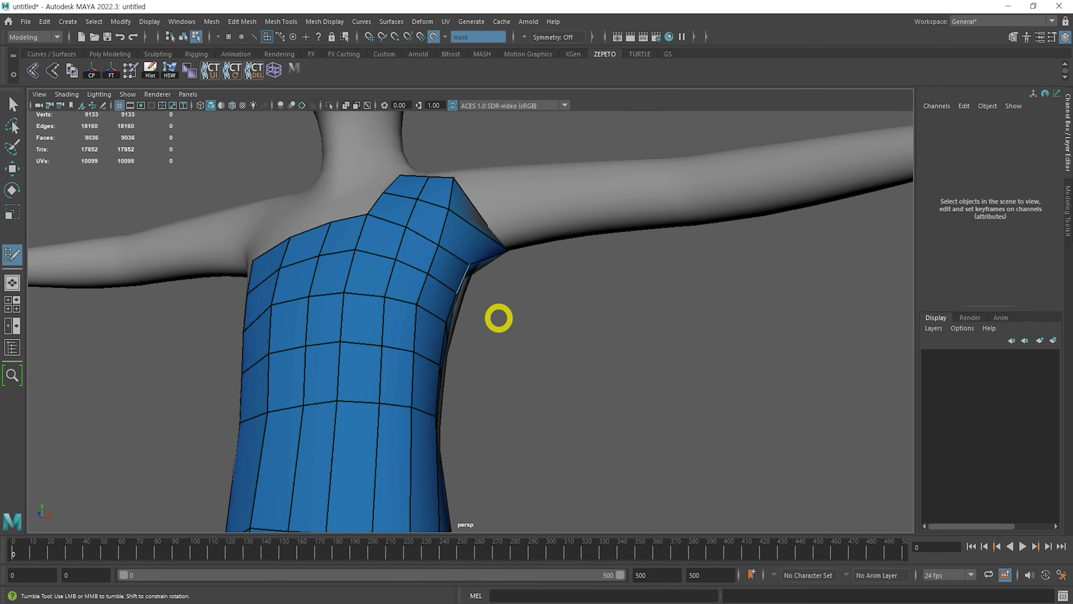
key(ctrl+z)
alt+drag(333, 239, 356, 254)
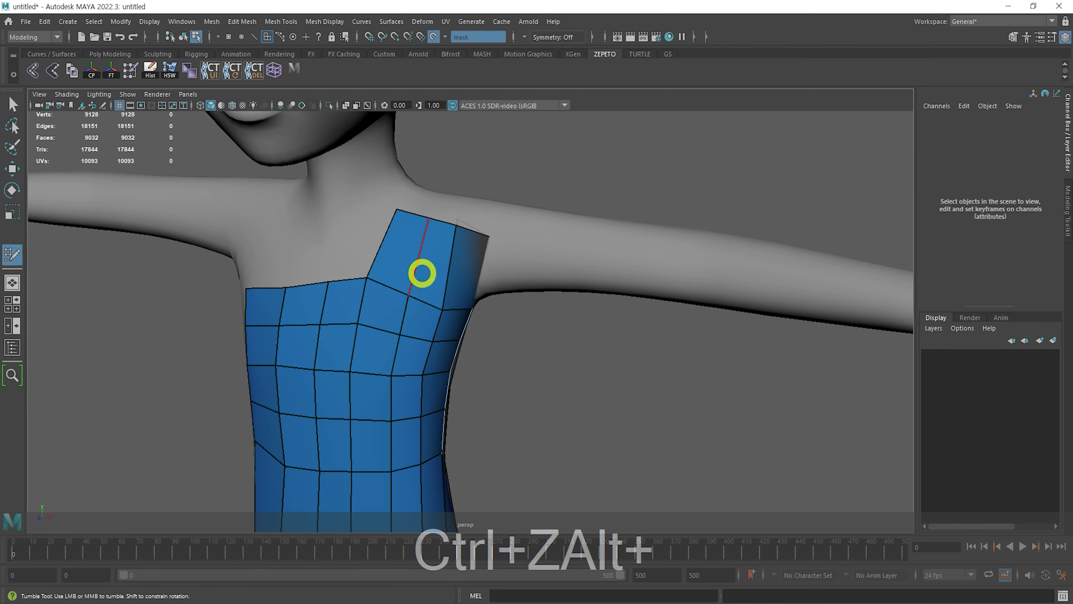
Switch from Quad Draw to Multi-Cut and try plotting a cut path from the shoulder strip's upper corner across the chest
shift+right_click(426, 265)
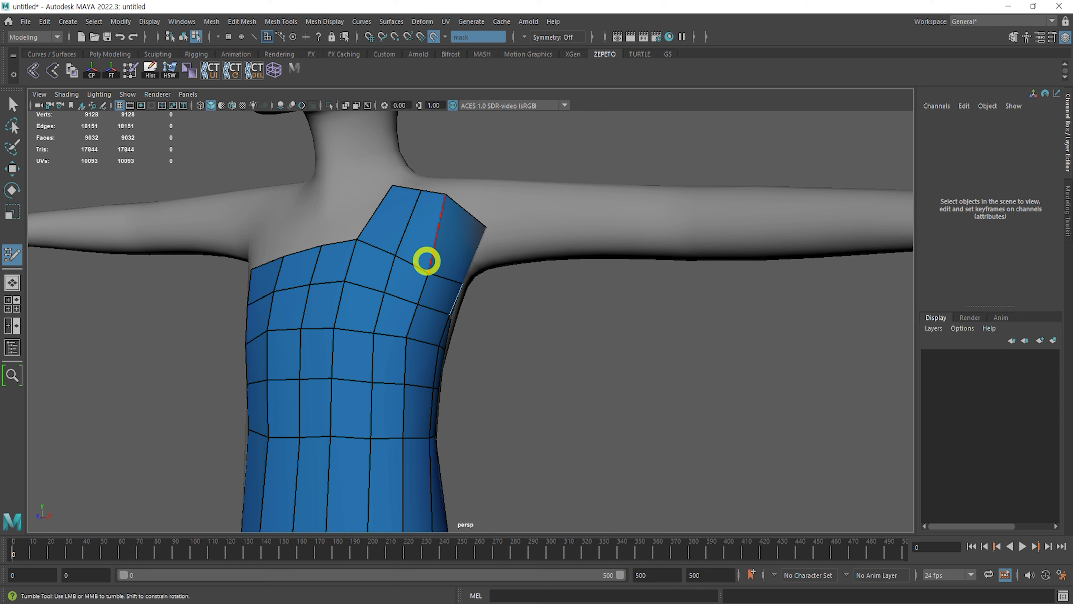
key(Tab)
ctrl+shift+right_click(437, 248)
key(Tab)
key(Tab)
key(Tab)
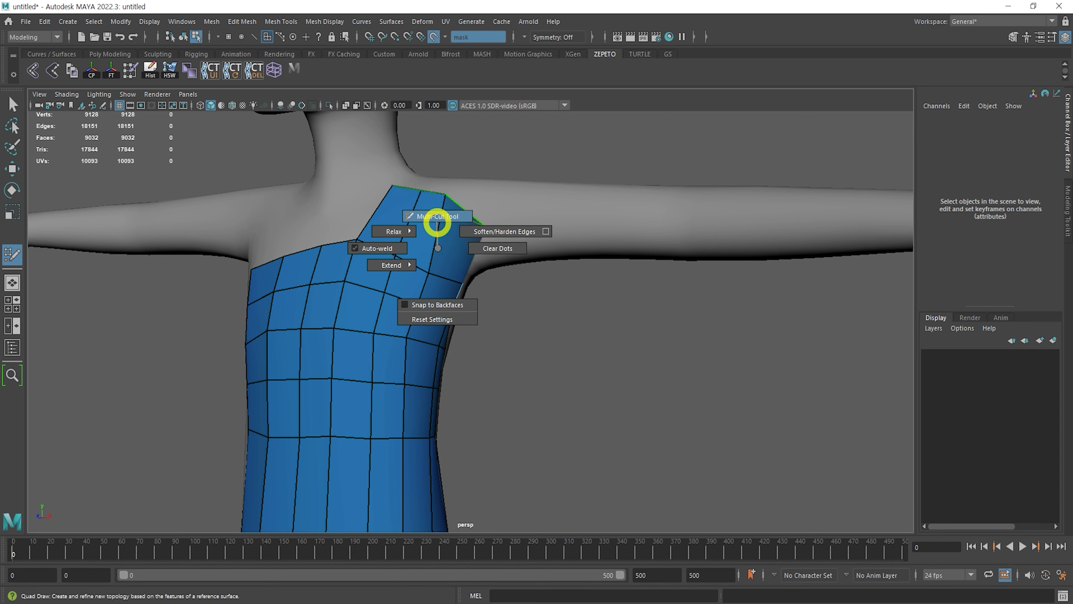
click(438, 223)
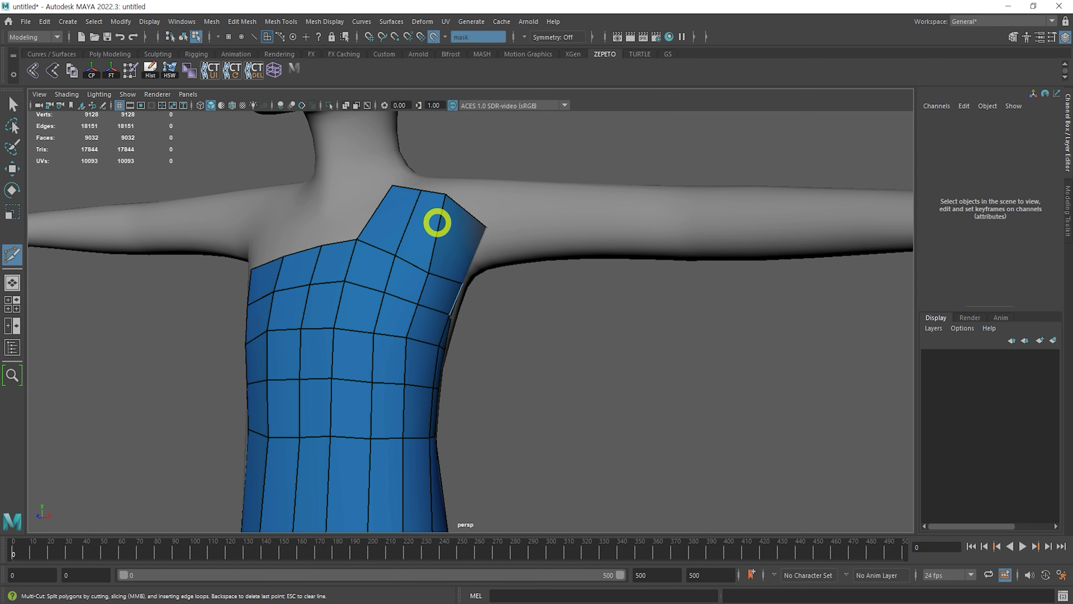
alt+drag(383, 221, 393, 226)
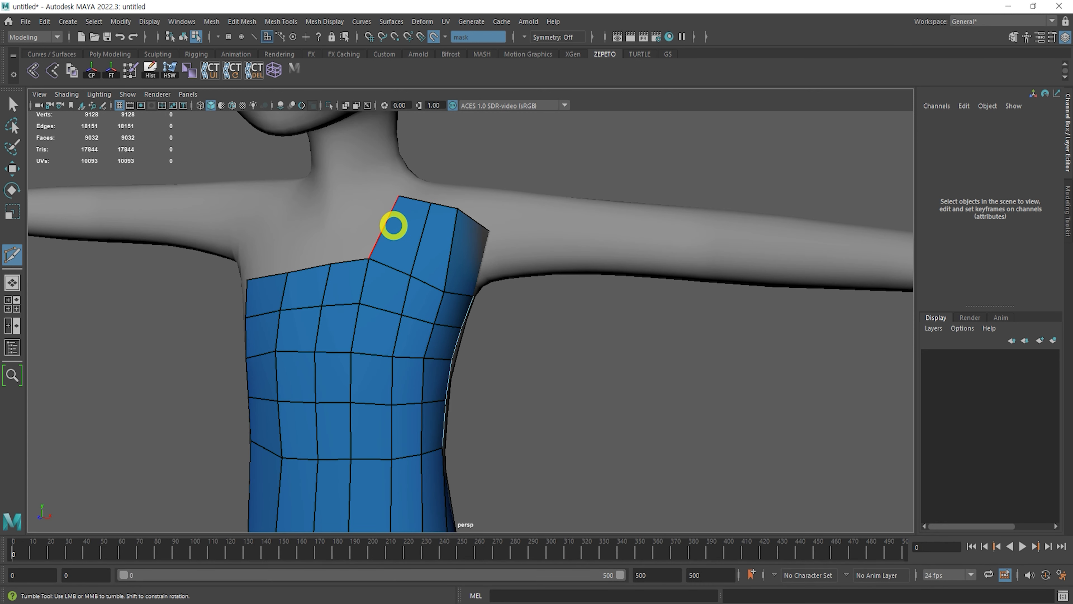
click(399, 196)
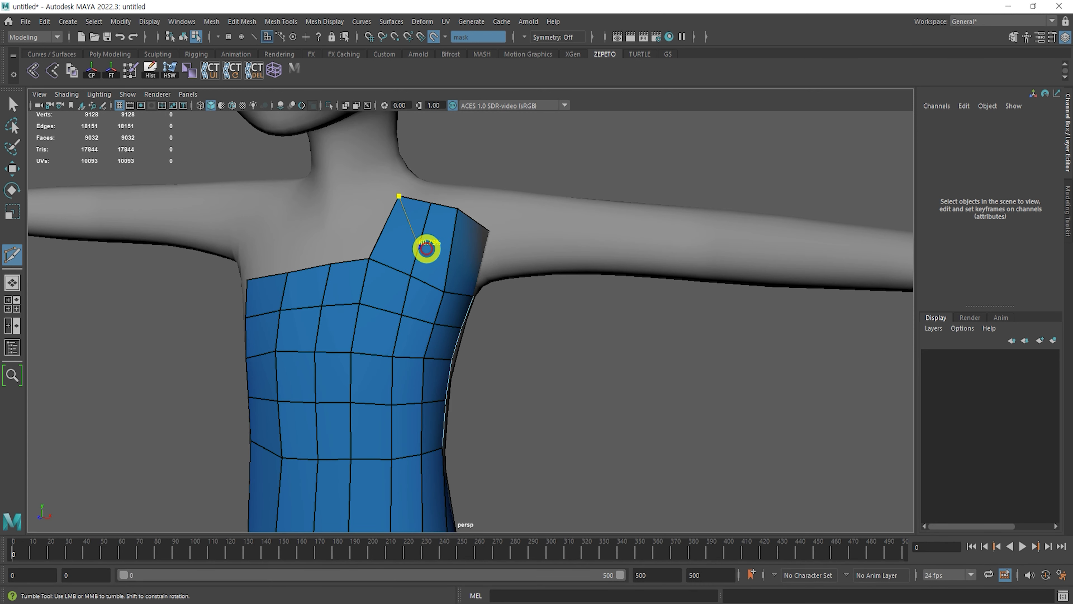
click(451, 253)
alt+drag(485, 276, 434, 259)
click(428, 269)
click(413, 300)
click(381, 325)
right_click(388, 273)
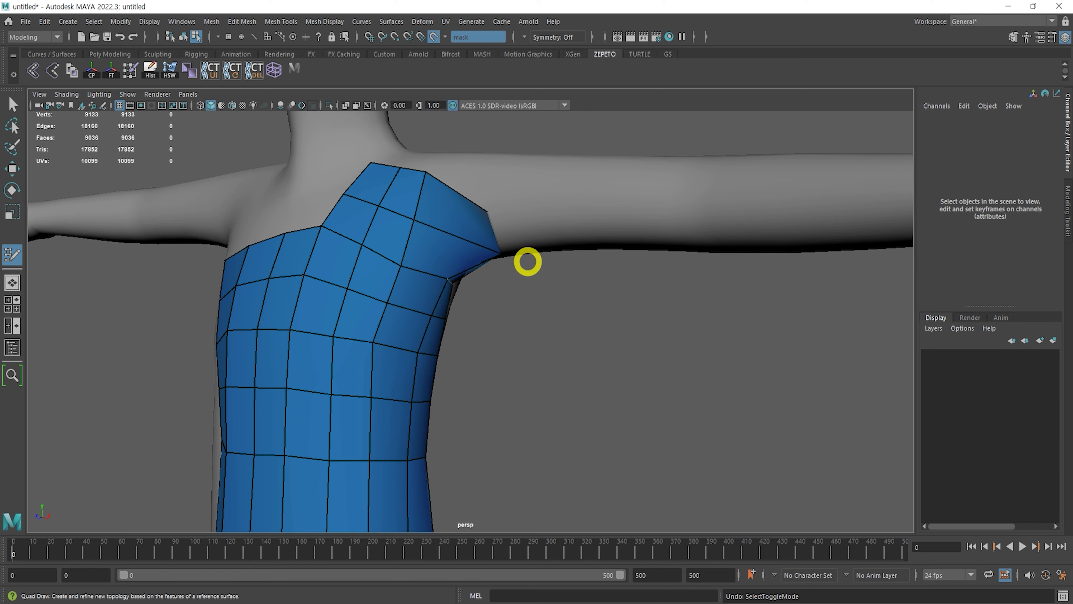
Select the protruding armpit vertex of the garment mesh using wireframe display and vertex mode, and activate the Move tool
key(q)
alt+middle_drag(496, 324, 528, 292)
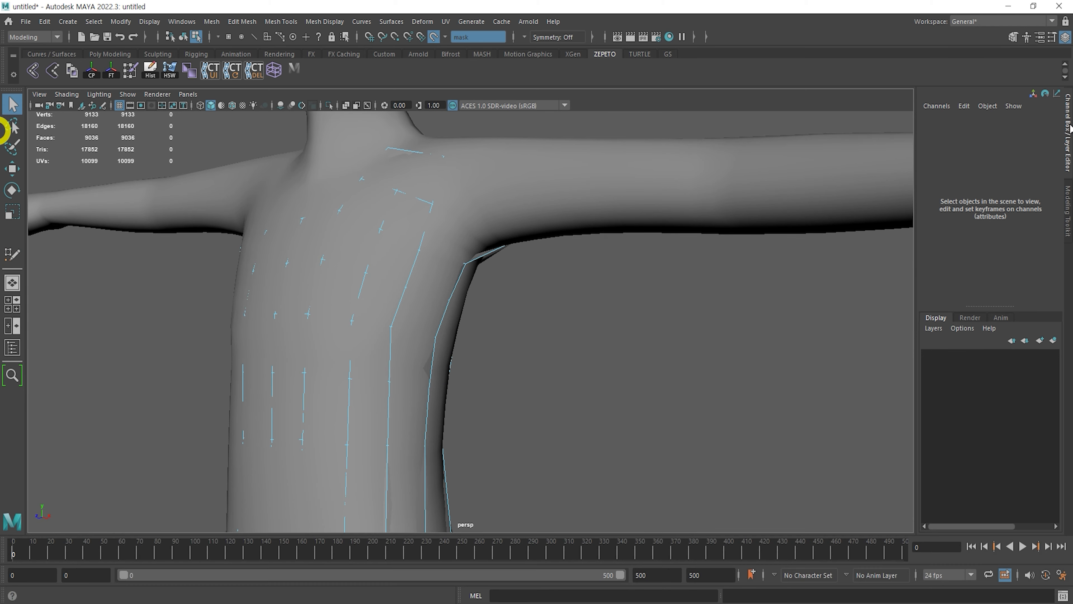
mouse_move(617, 325)
alt+mouse_down()
mouse_move(556, 324)
mouse_move(520, 348)
mouse_move(528, 337)
mouse_move(489, 283)
mouse_move(482, 312)
alt+mouse_up()
key(4)
key(5)
key(4)
right_drag(529, 236, 516, 235)
click(516, 234)
key(w)
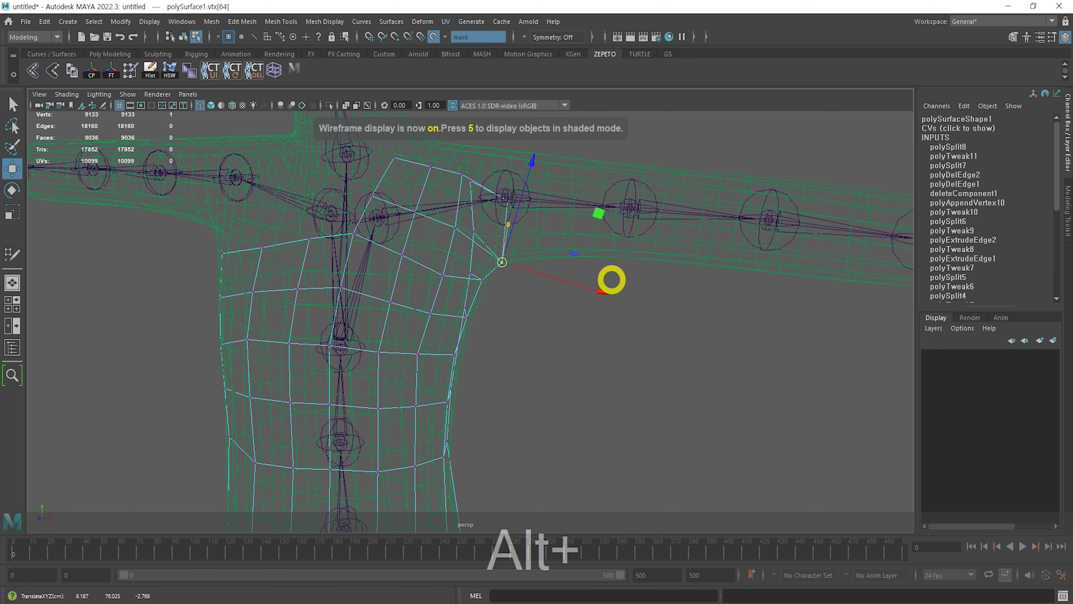
alt+drag(611, 280, 431, 243)
key(5)
Return to object mode, reactivate Quad Draw and insert two horizontal edge loops across the lower torso mesh
mouse_move(577, 316)
alt+mouse_down()
mouse_move(519, 328)
mouse_move(573, 278)
alt+mouse_up()
key(alt+F8)
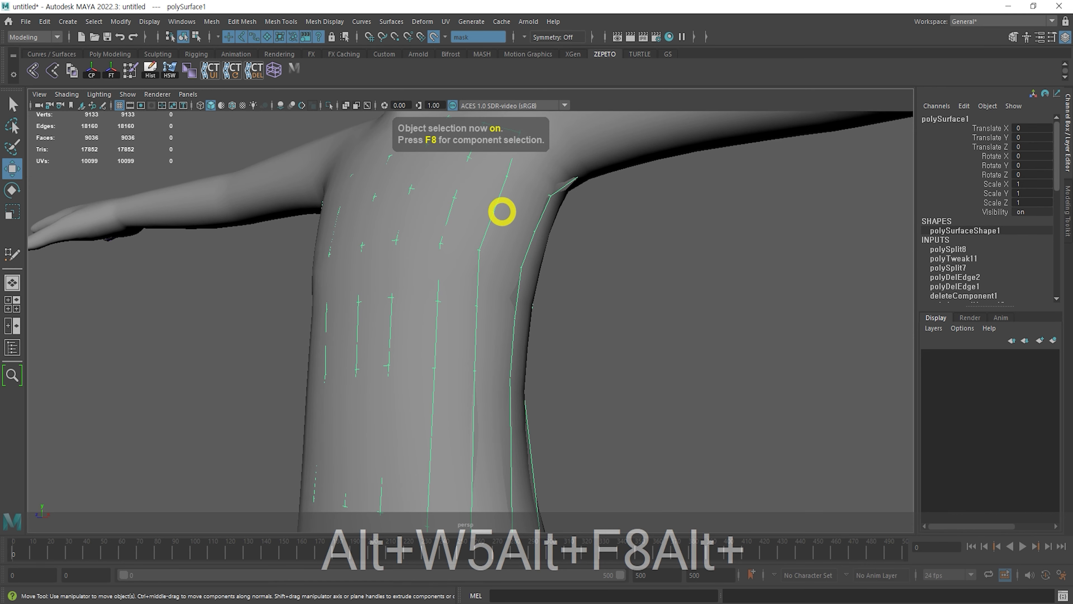
alt+drag(405, 292, 431, 316)
shift+right_click(537, 308)
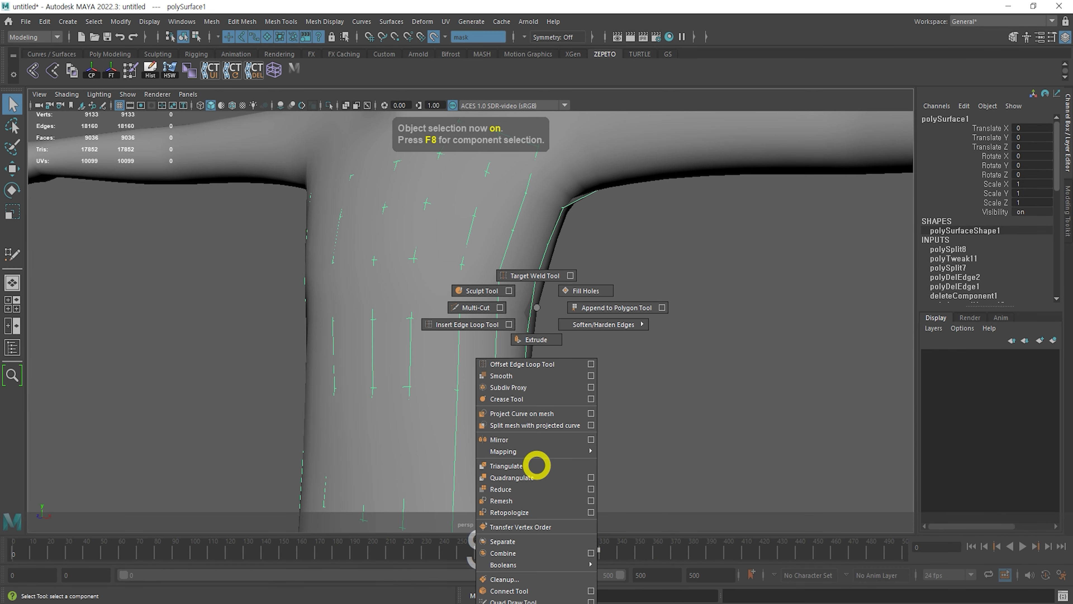
click(520, 600)
alt+right_drag(693, 309, 587, 321)
alt+drag(586, 323, 553, 323)
alt+middle_drag(509, 416, 499, 380)
ctrl+click(469, 374)
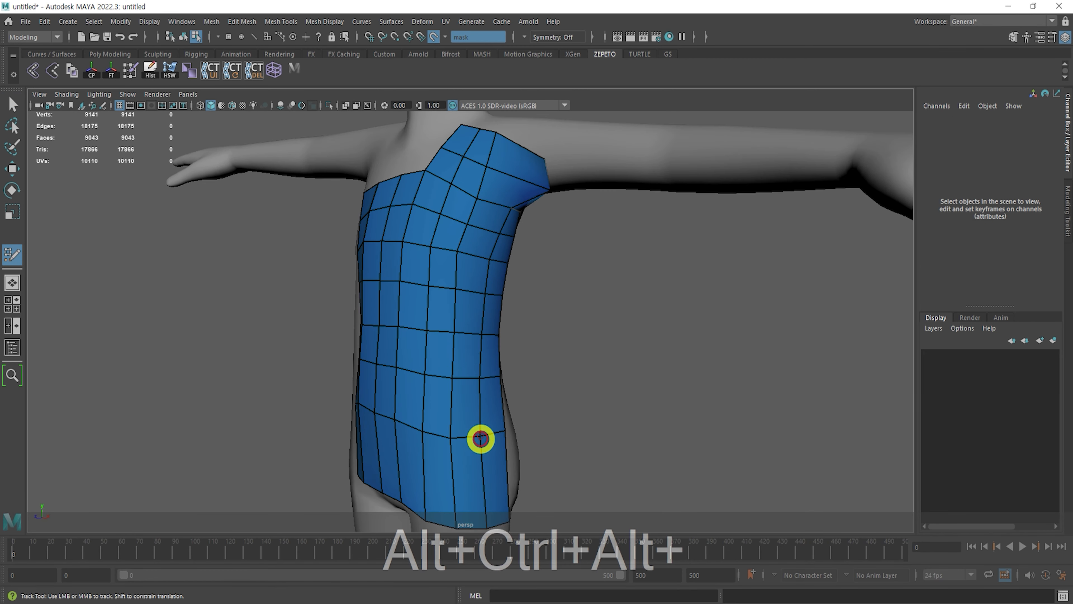
alt+middle_drag(481, 439, 473, 357)
ctrl+click(472, 380)
Insert a vertical edge loop along the side of the torso mesh below the armhole
alt+drag(463, 418, 427, 334)
alt+middle_drag(422, 317, 407, 438)
alt+drag(407, 439, 507, 423)
ctrl+click(512, 230)
alt+drag(631, 303, 646, 306)
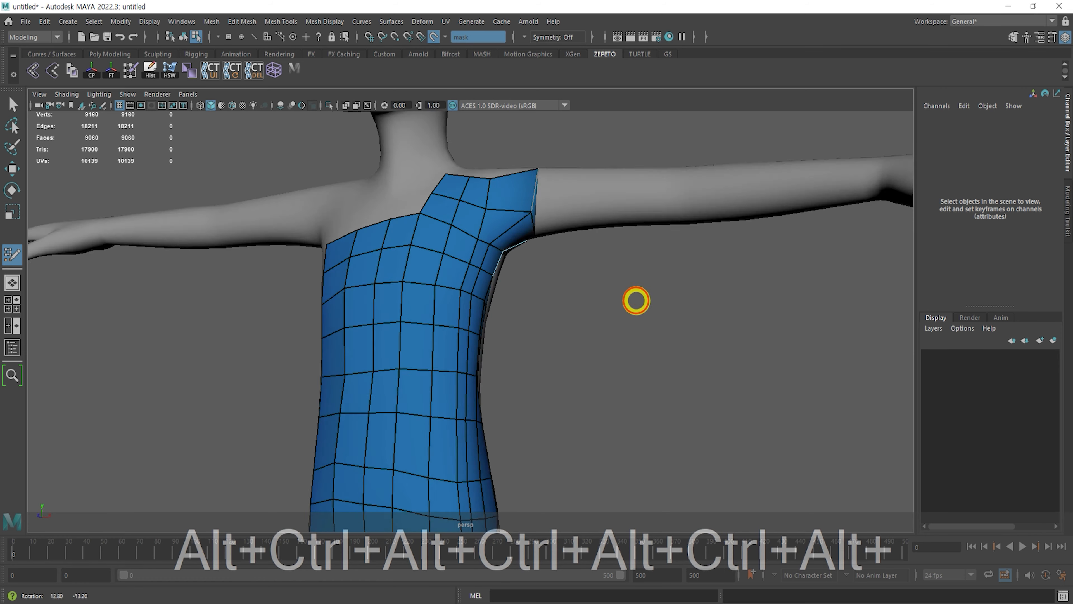
key(ctrl+z)
alt+drag(520, 307, 459, 262)
alt+right_drag(459, 261, 253, 253)
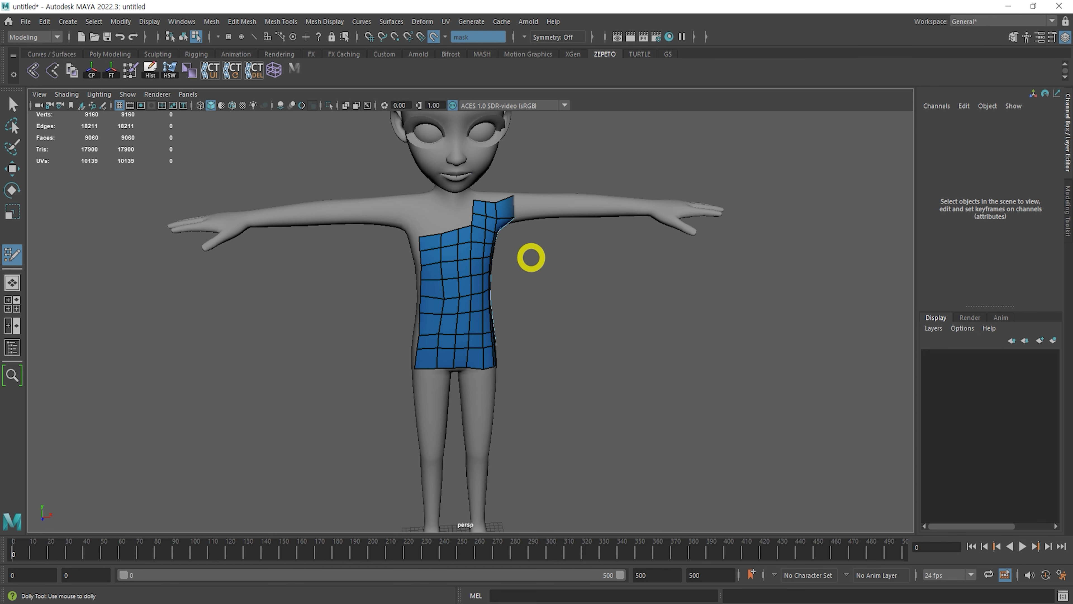
alt+right_drag(531, 257, 599, 280)
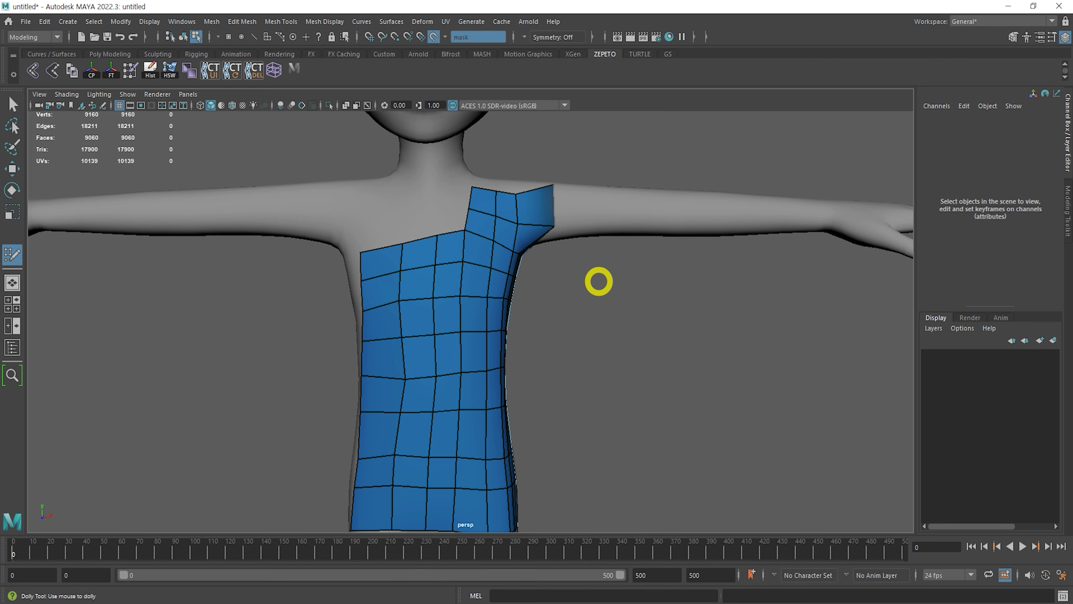
alt+drag(561, 278, 458, 338)
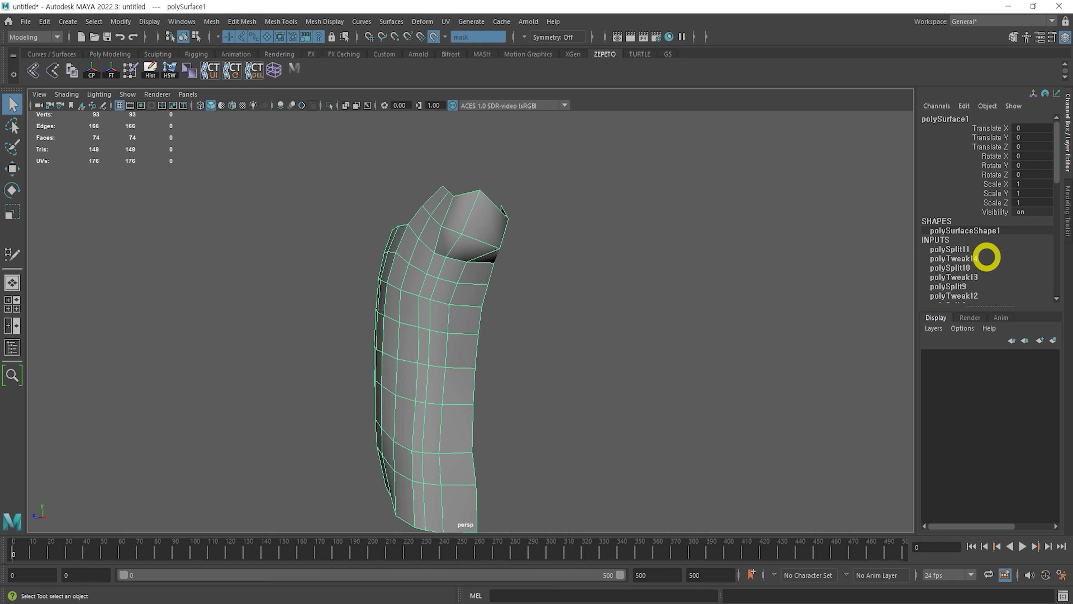
Look through the construction history nodes listed for the isolated garment mesh
scroll(990, 249, down, 4)
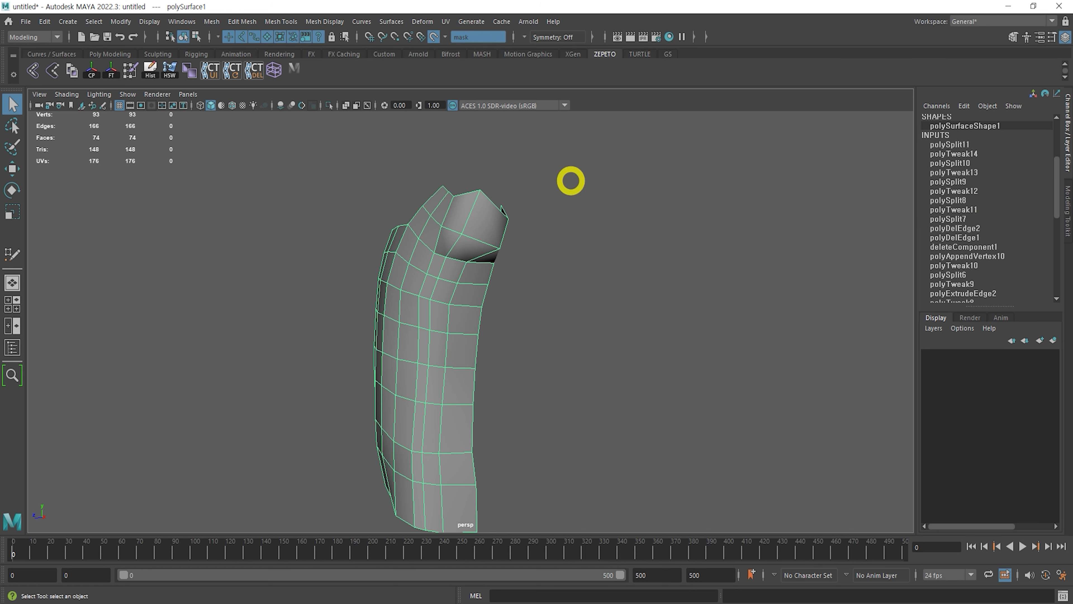
scroll(953, 250, up, 4)
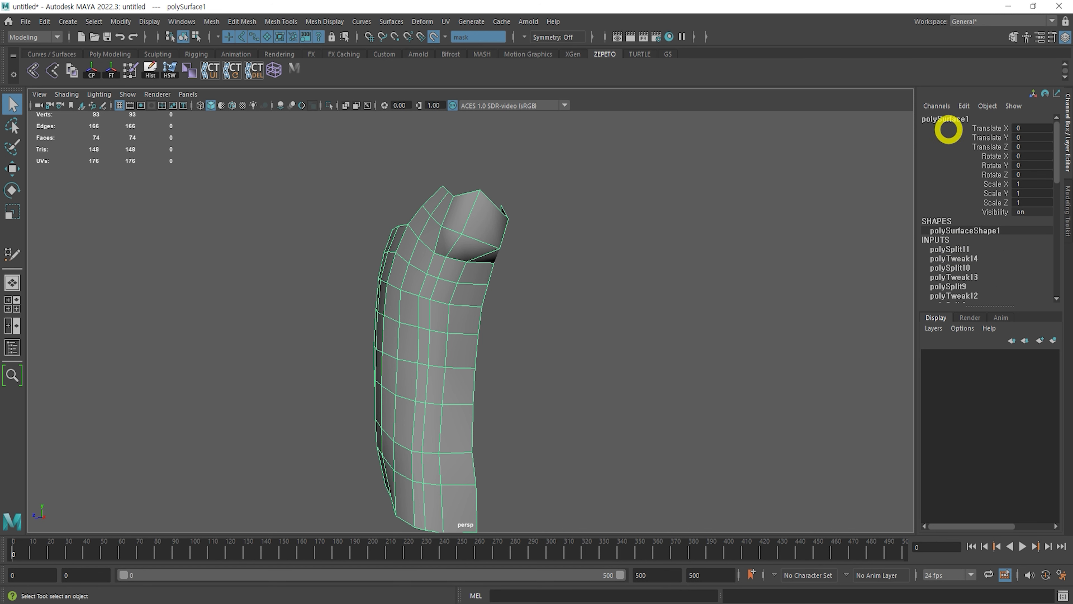
scroll(971, 178, down, 3)
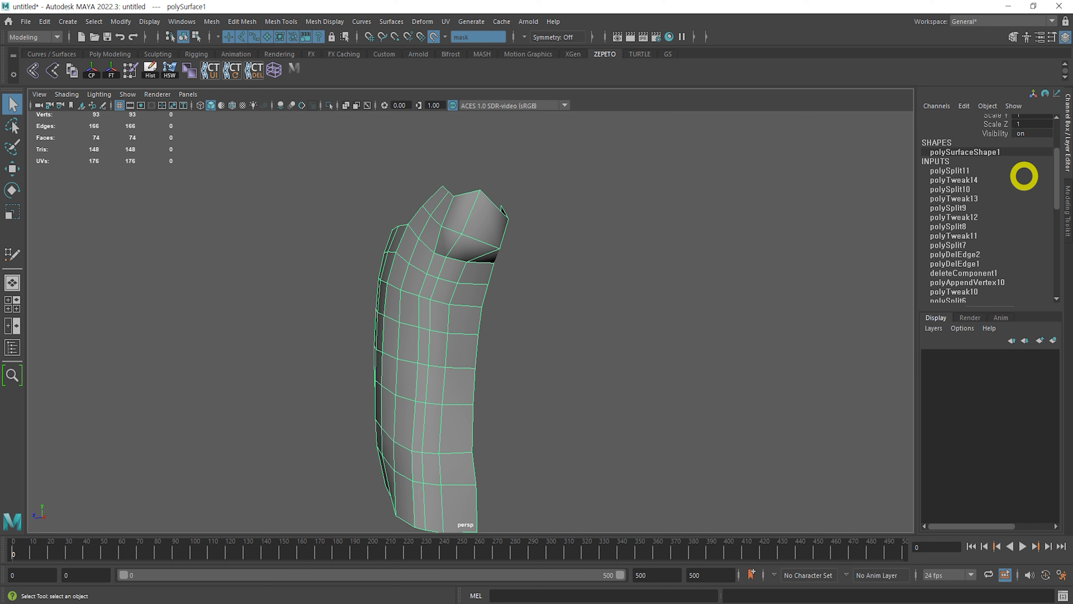
scroll(1018, 207, down, 4)
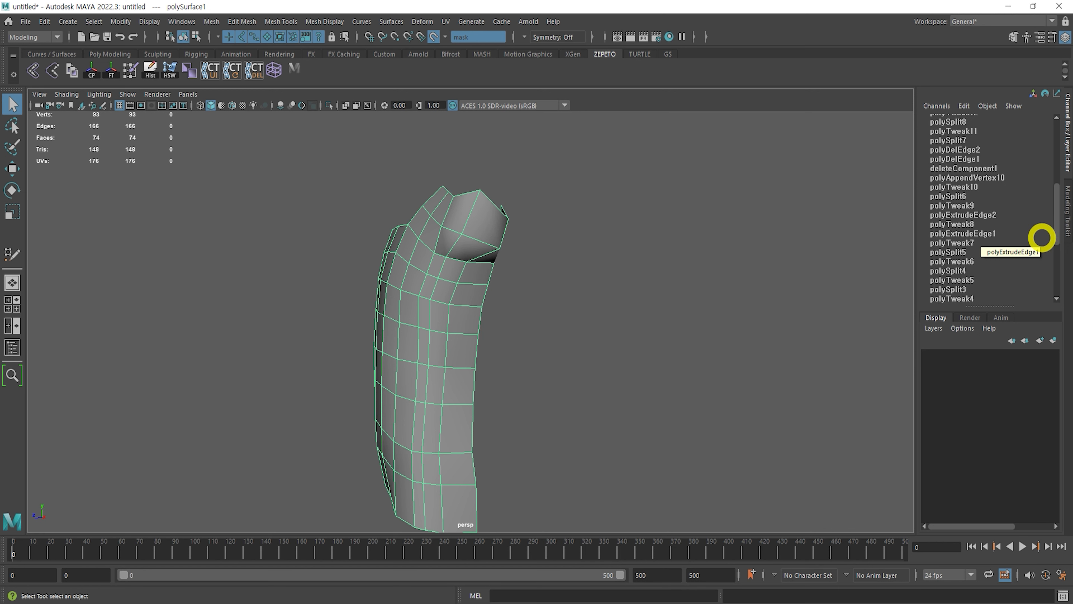
scroll(1042, 236, up, 4)
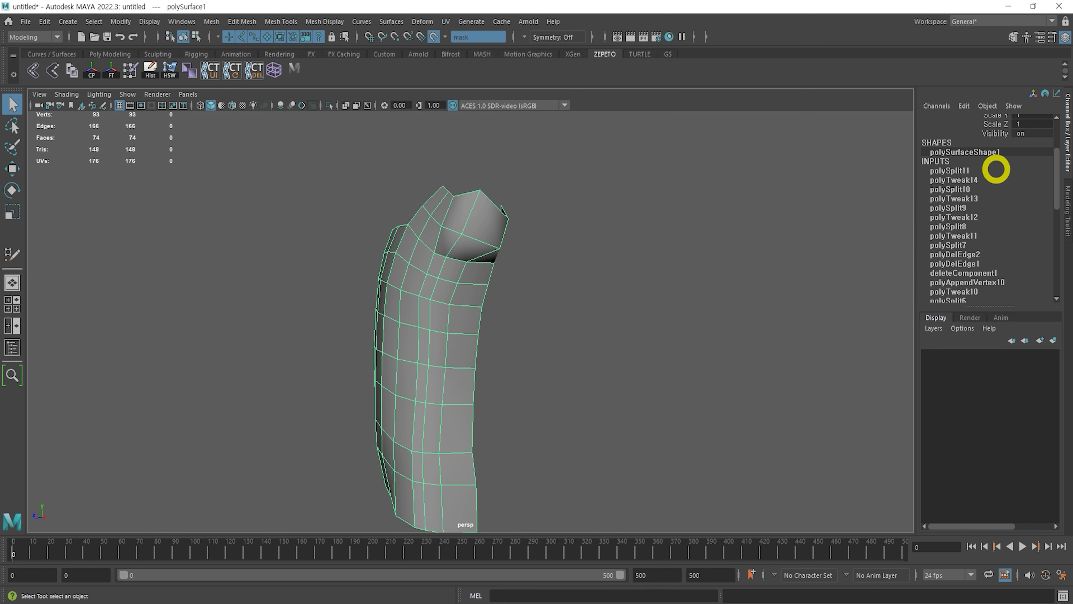
scroll(1025, 178, down, 7)
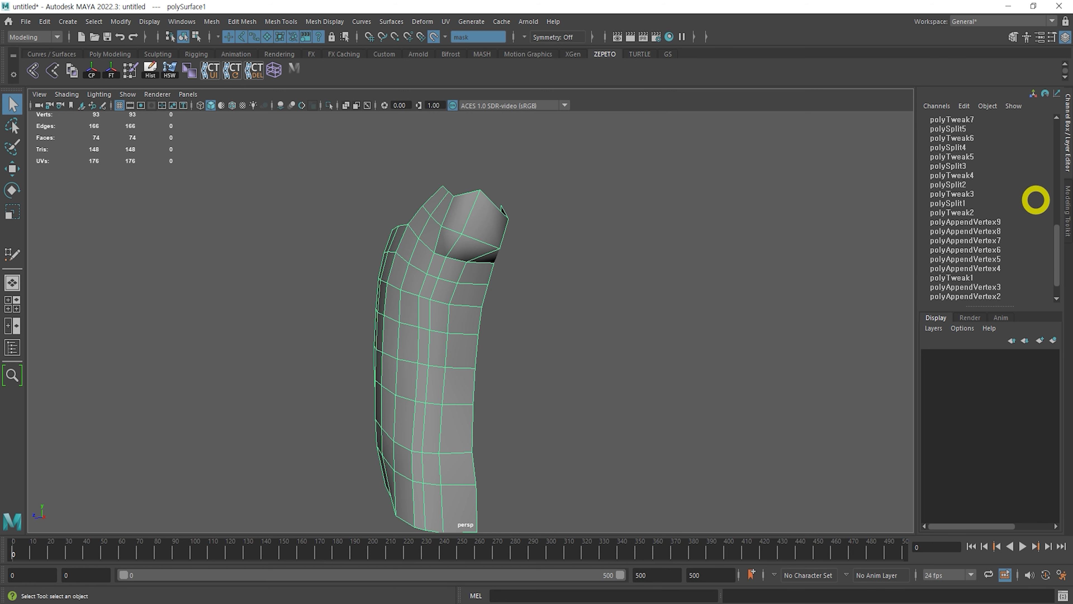
Compare the Delete by Type and Delete All by Type options available for clearing history
click(41, 24)
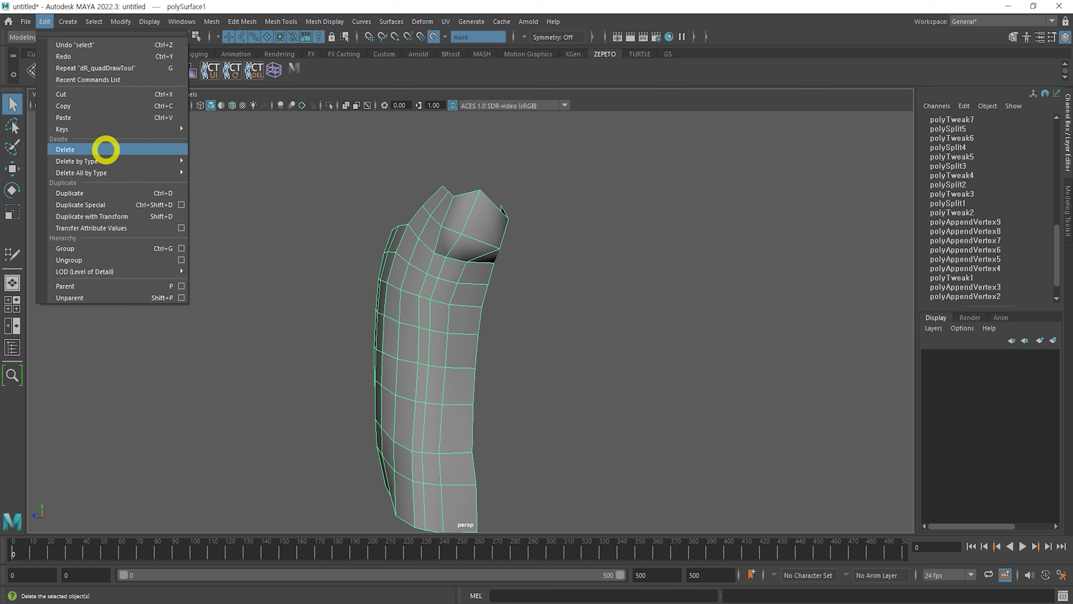
mouse_move(164, 157)
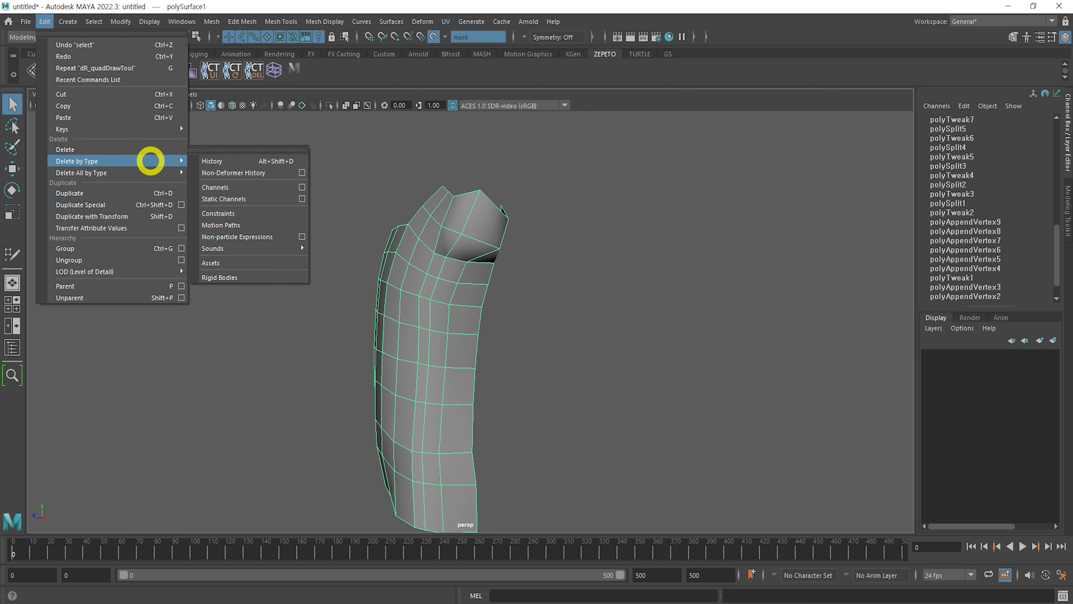
mouse_move(148, 175)
click(480, 248)
click(553, 245)
drag(552, 245, 331, 85)
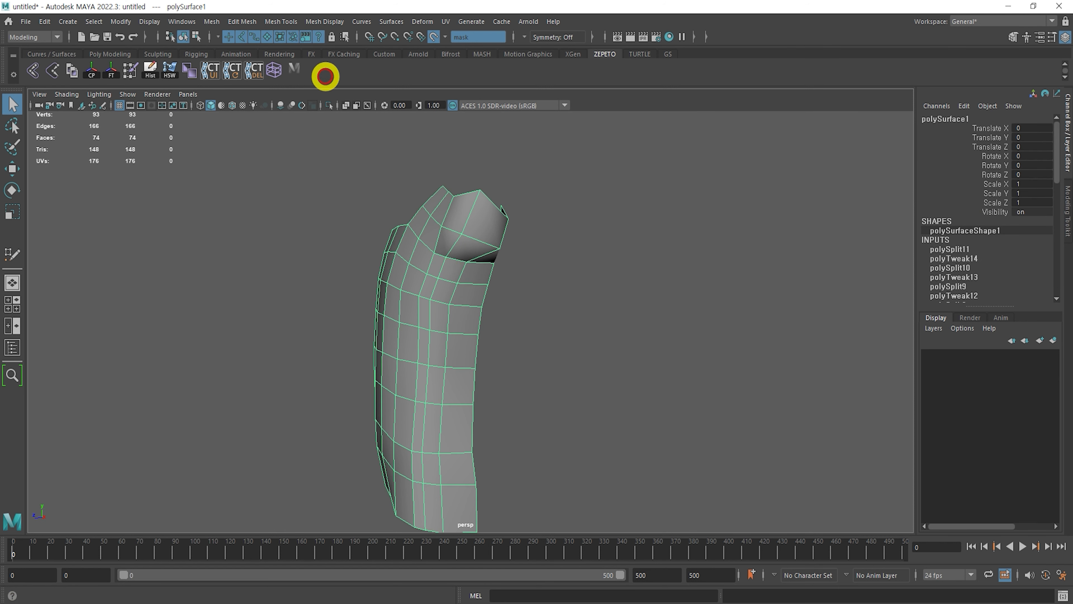
scroll(978, 239, down, 1)
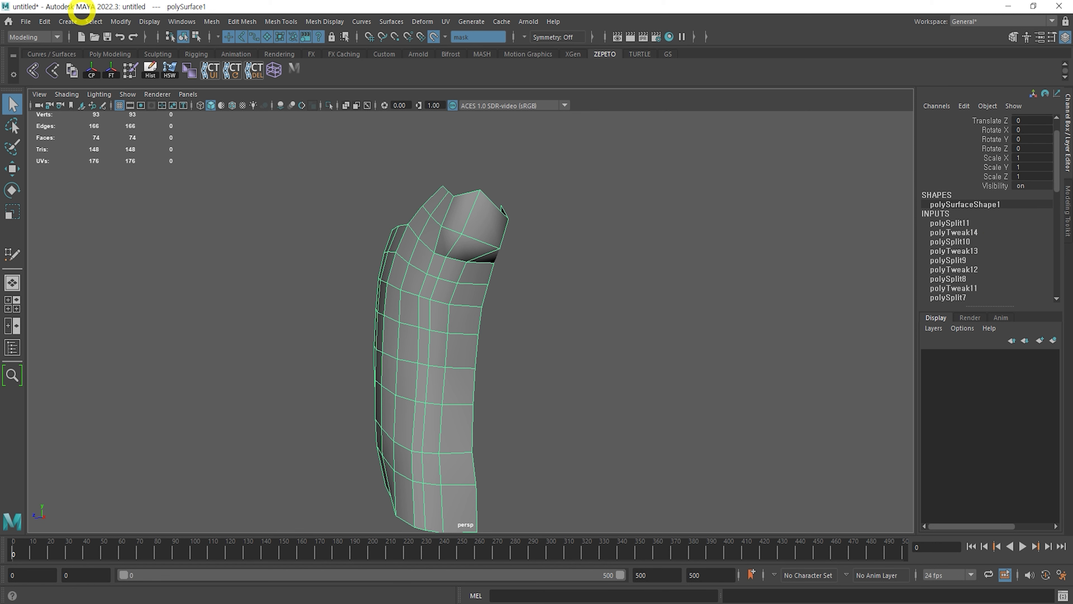
click(45, 21)
mouse_move(131, 172)
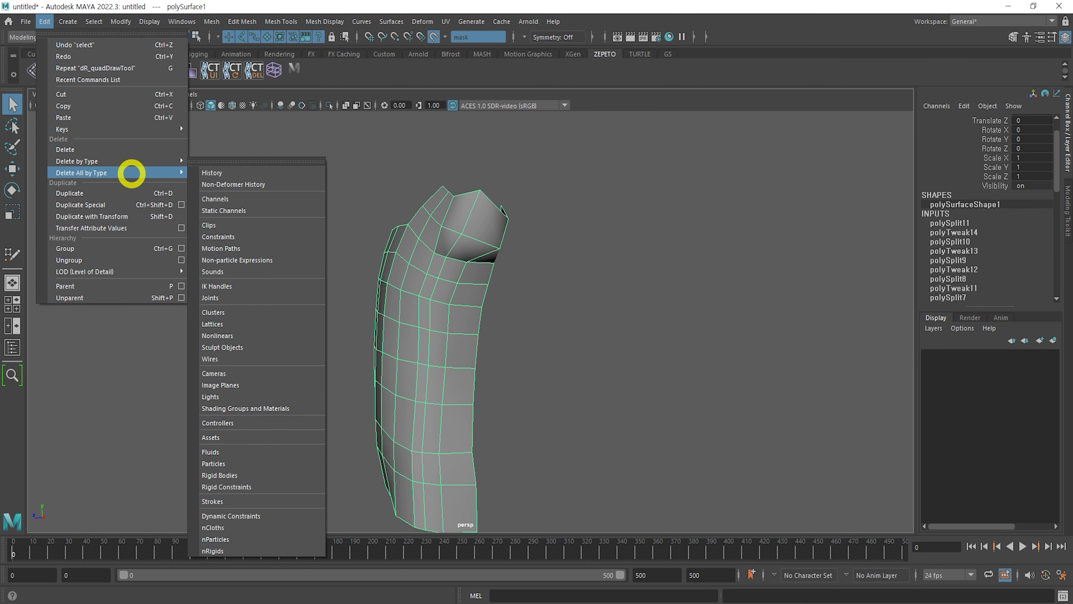
click(597, 231)
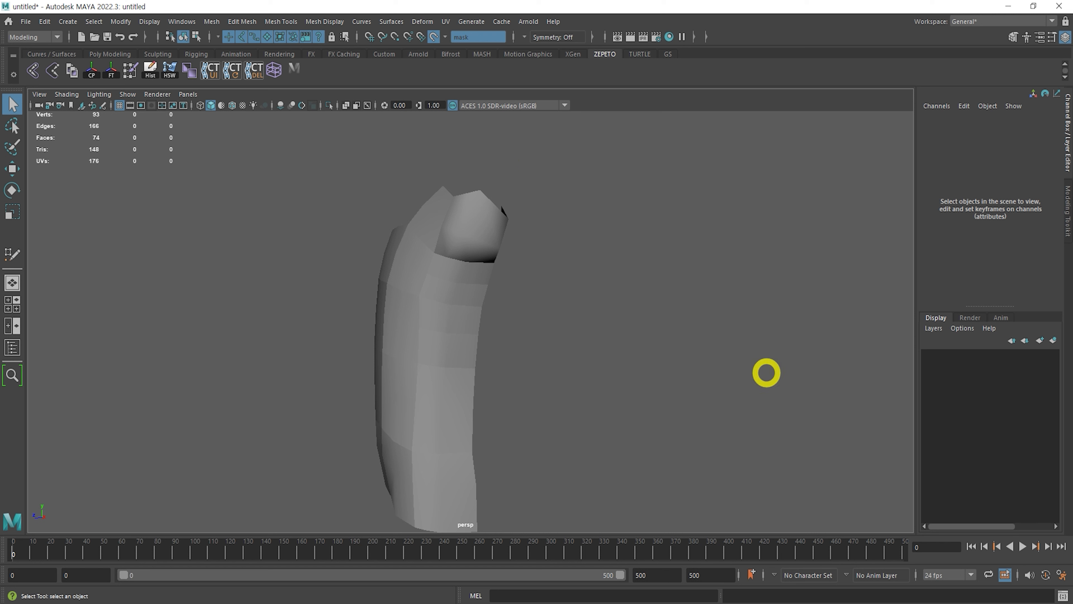
Select the garment mesh and compare the history options under Delete by Type and Delete All by Type
click(434, 349)
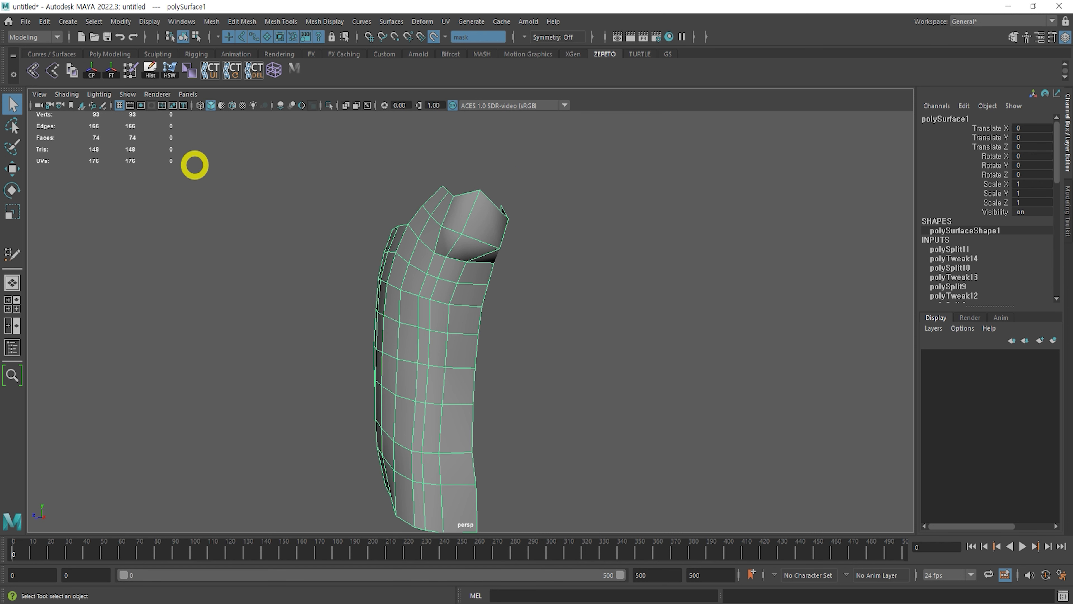
click(44, 21)
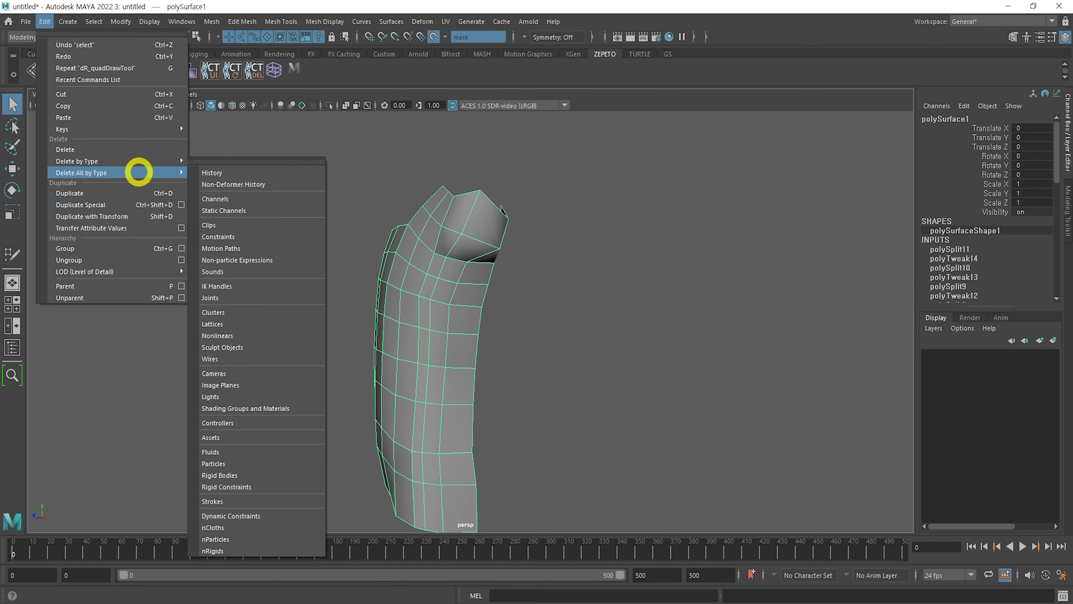
click(143, 159)
click(144, 160)
click(141, 174)
click(141, 174)
mouse_move(150, 162)
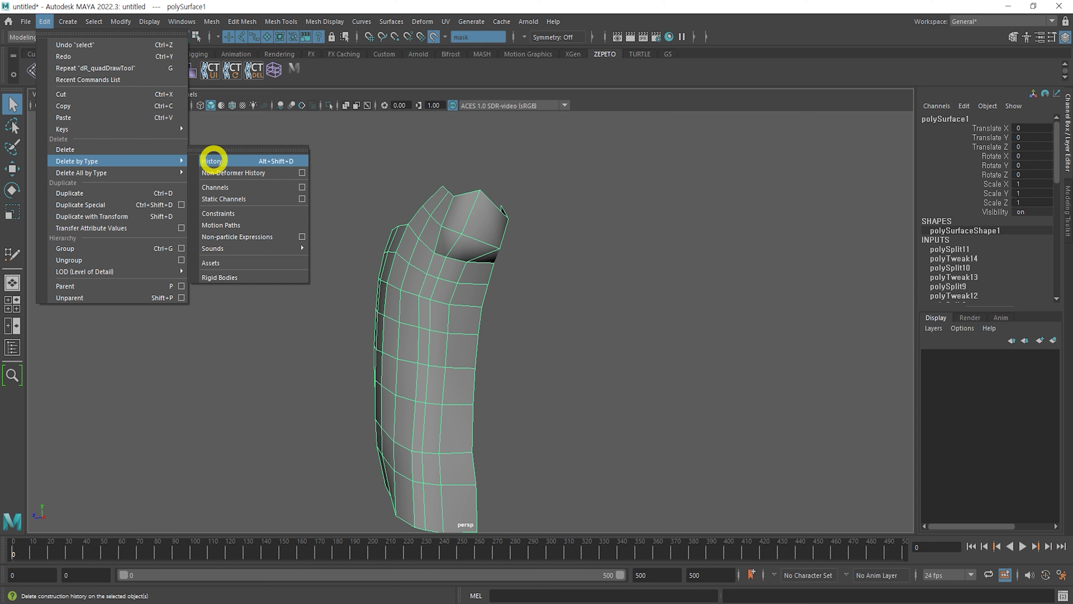
click(567, 177)
Delete the construction history of the selected garment mesh by type
click(466, 248)
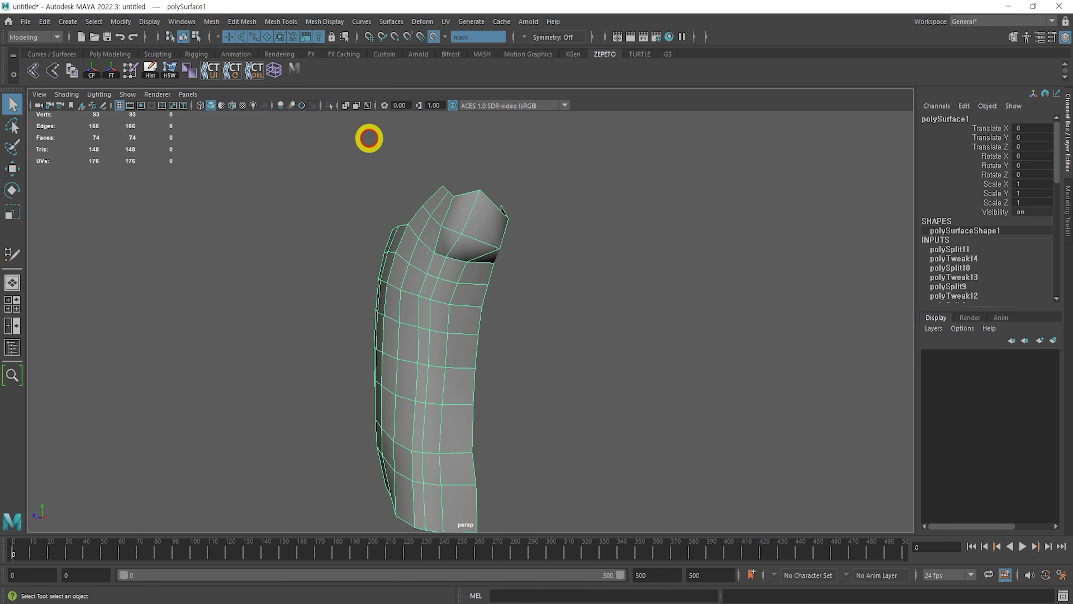
click(45, 21)
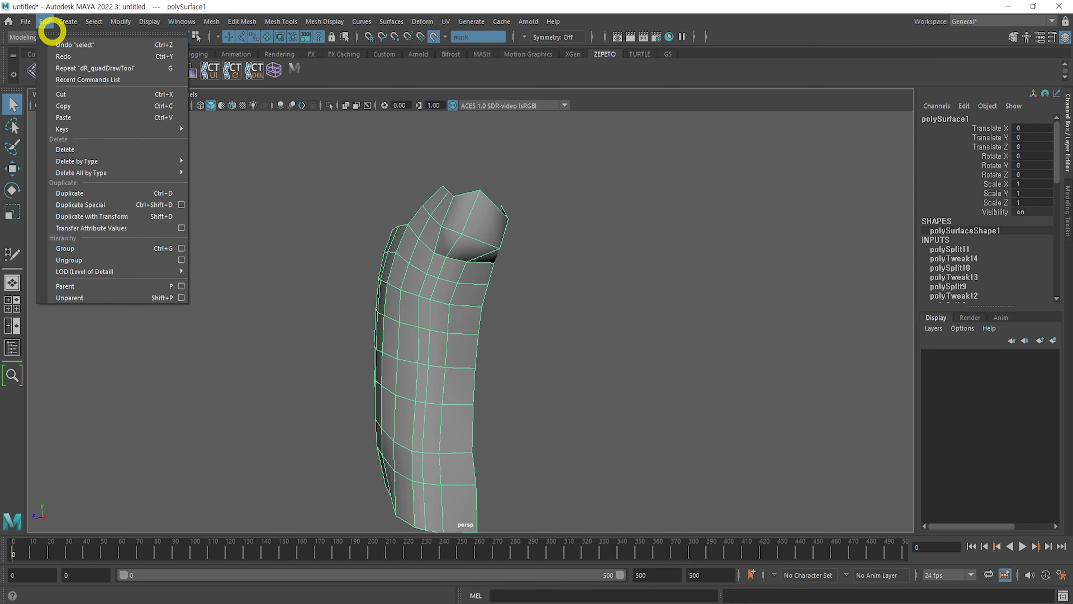
mouse_move(115, 160)
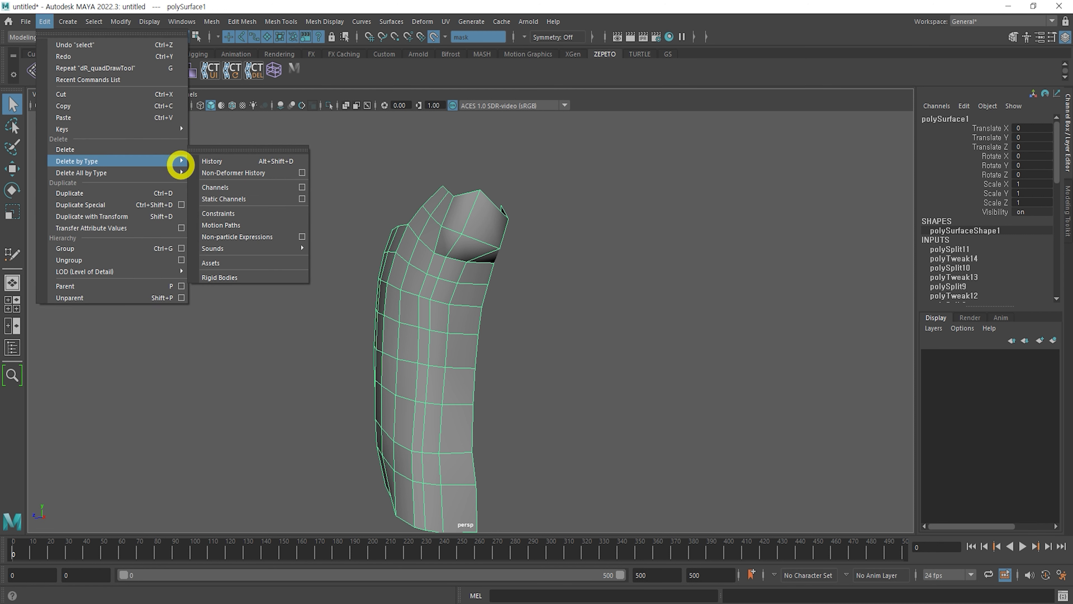
click(223, 160)
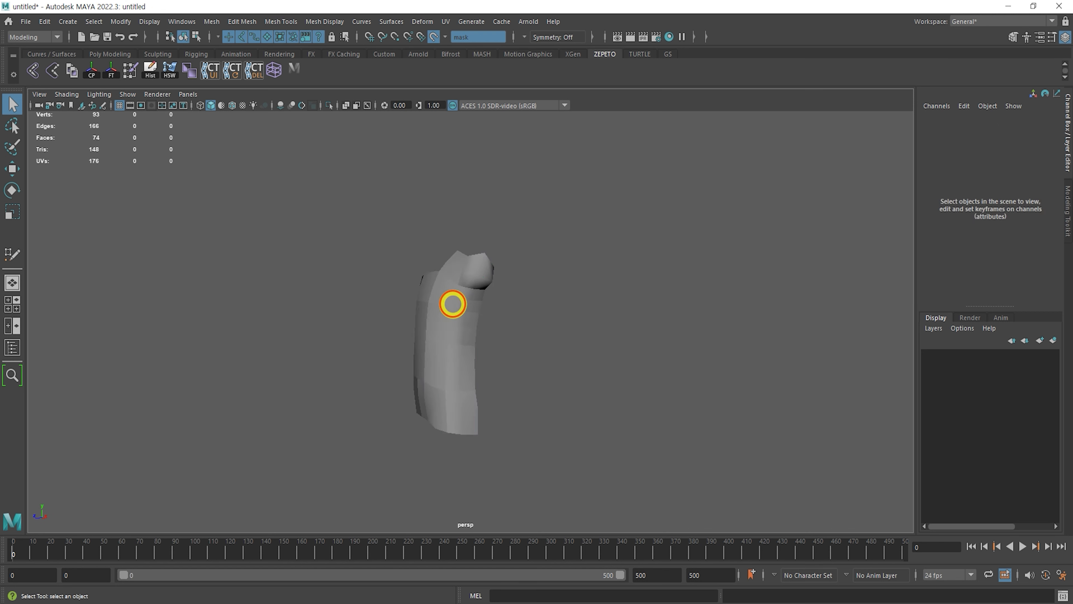
Select the garment mesh again and examine its Delete by Type options, including Non-Deformer History
click(453, 304)
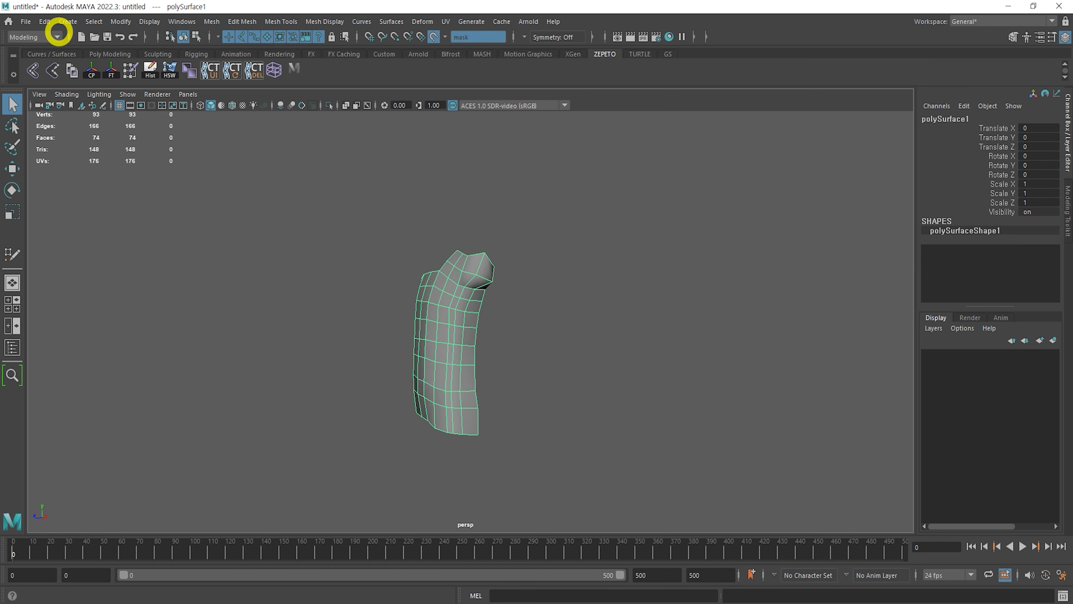
click(44, 22)
mouse_move(185, 161)
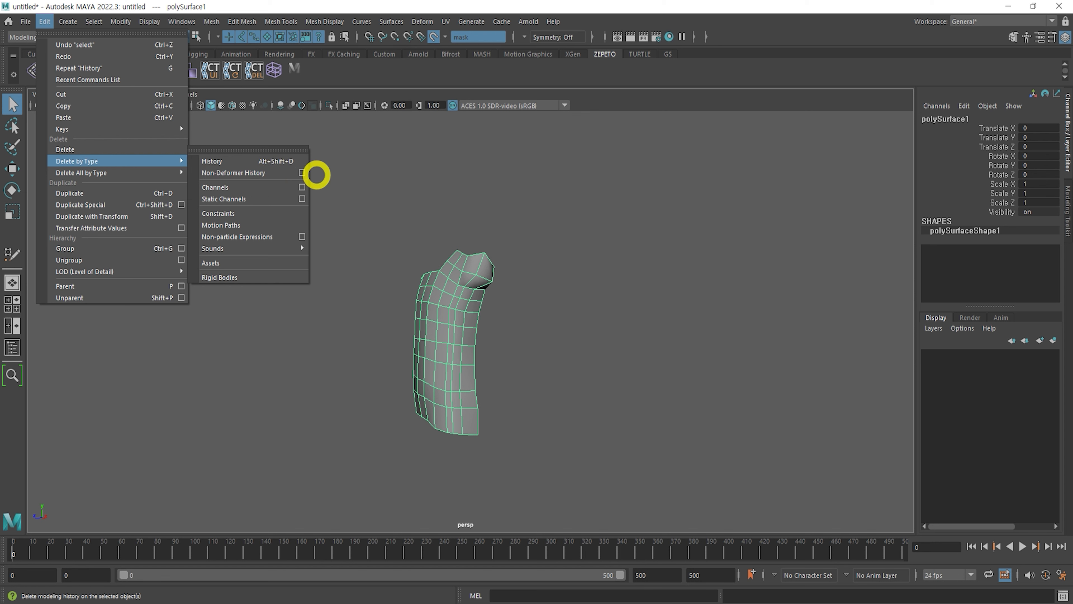
click(436, 313)
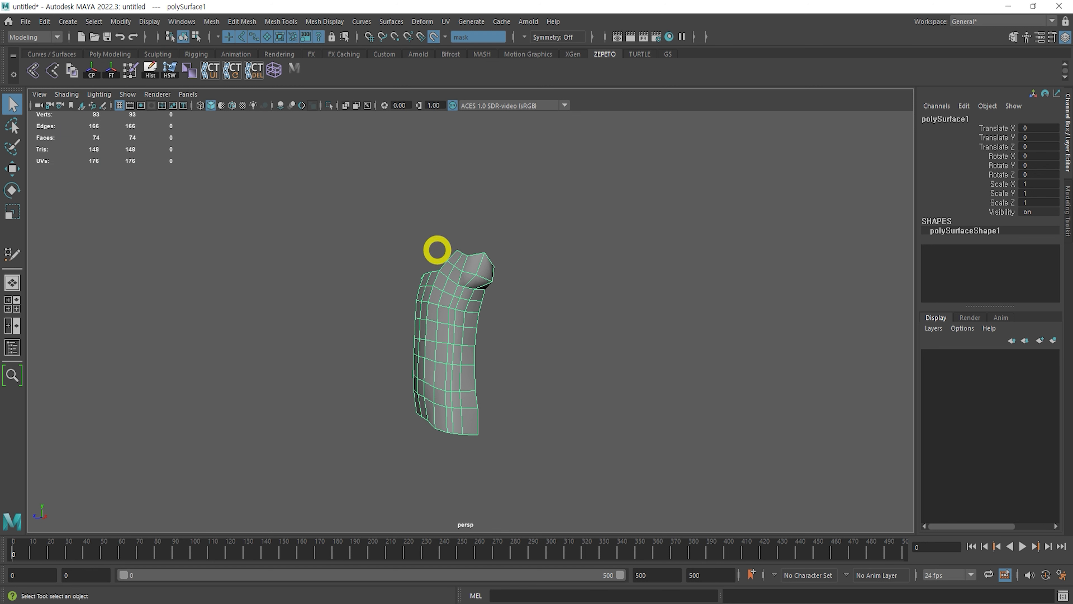
click(415, 155)
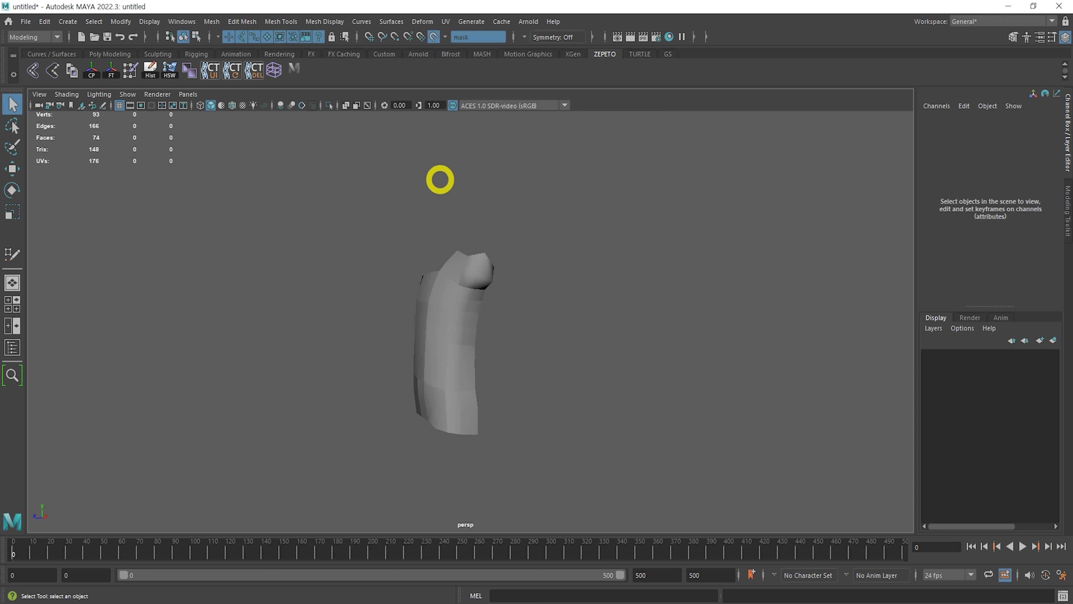
Reselect the garment mesh and examine the Non-Deformer History option under Delete All by Type
click(441, 287)
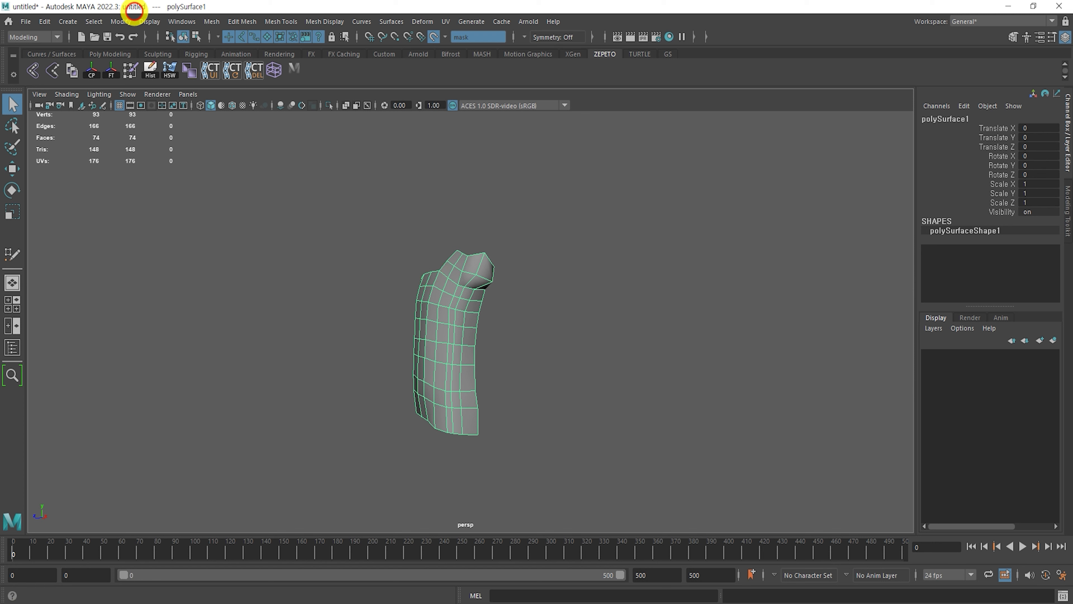
click(45, 21)
mouse_move(139, 172)
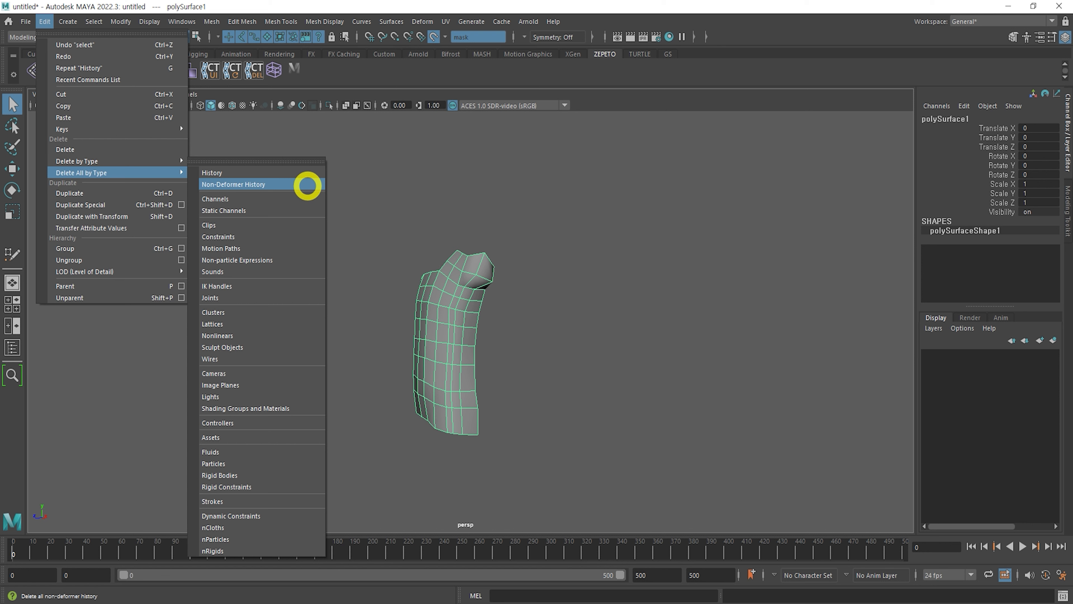
click(308, 186)
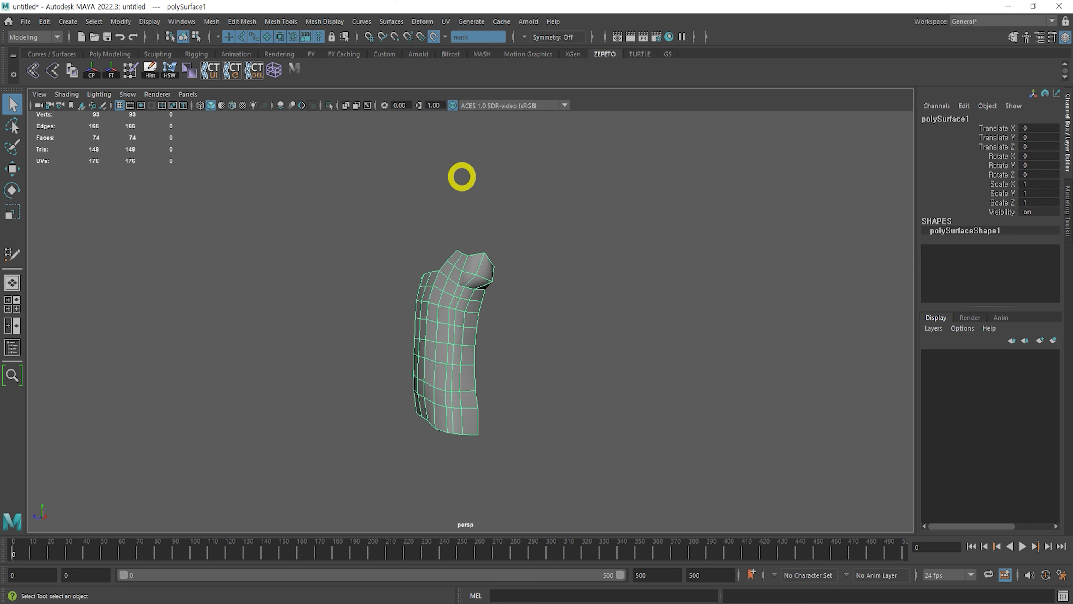
click(495, 314)
click(461, 319)
click(589, 221)
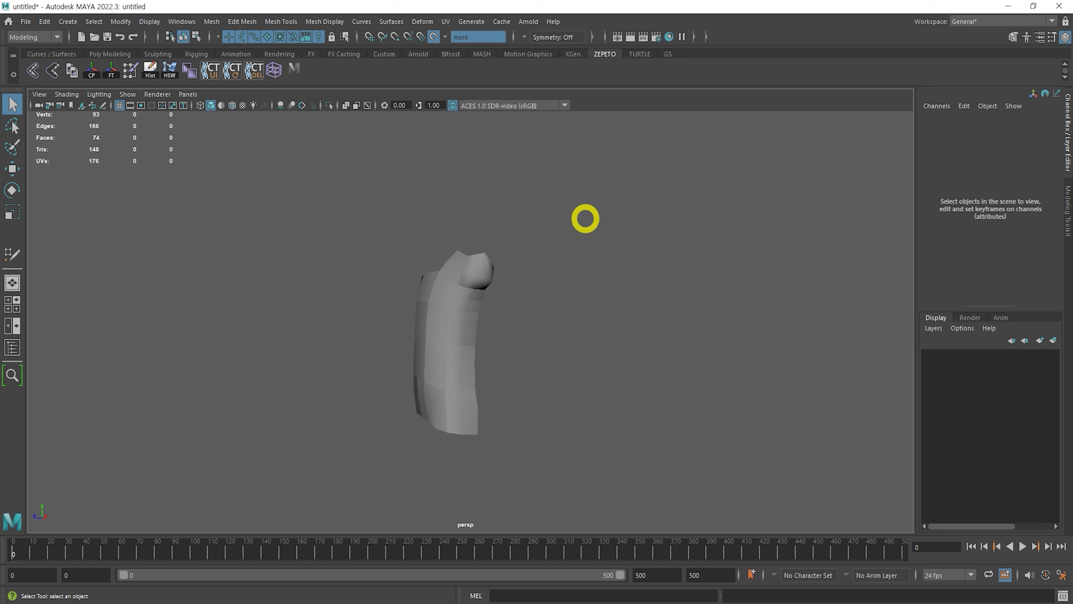
With the garment mesh selected, bring up the Delete by Type option for its construction history
click(462, 312)
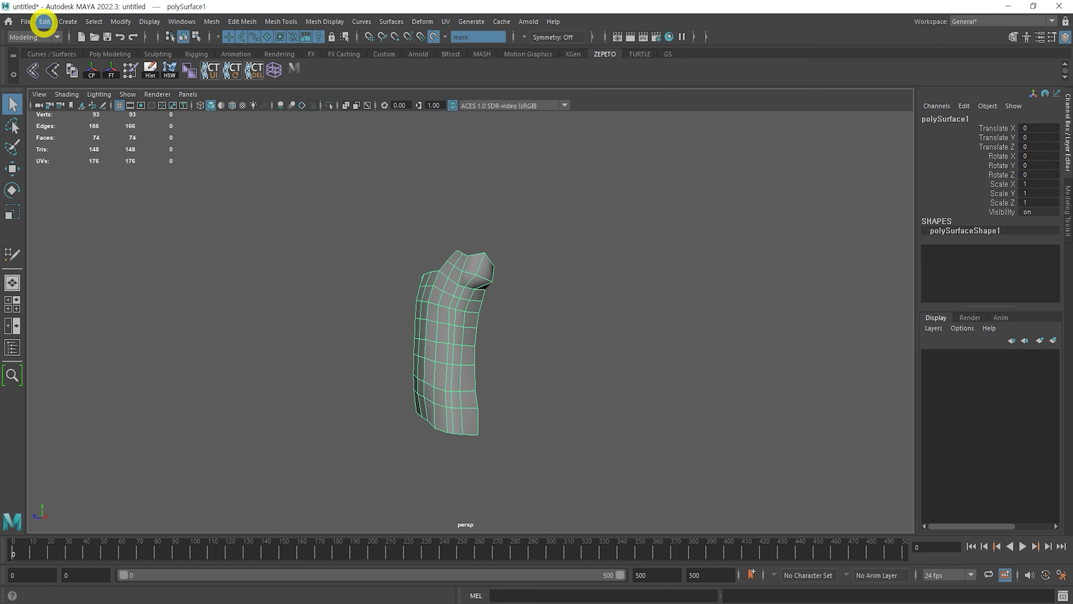
click(810, 342)
click(453, 305)
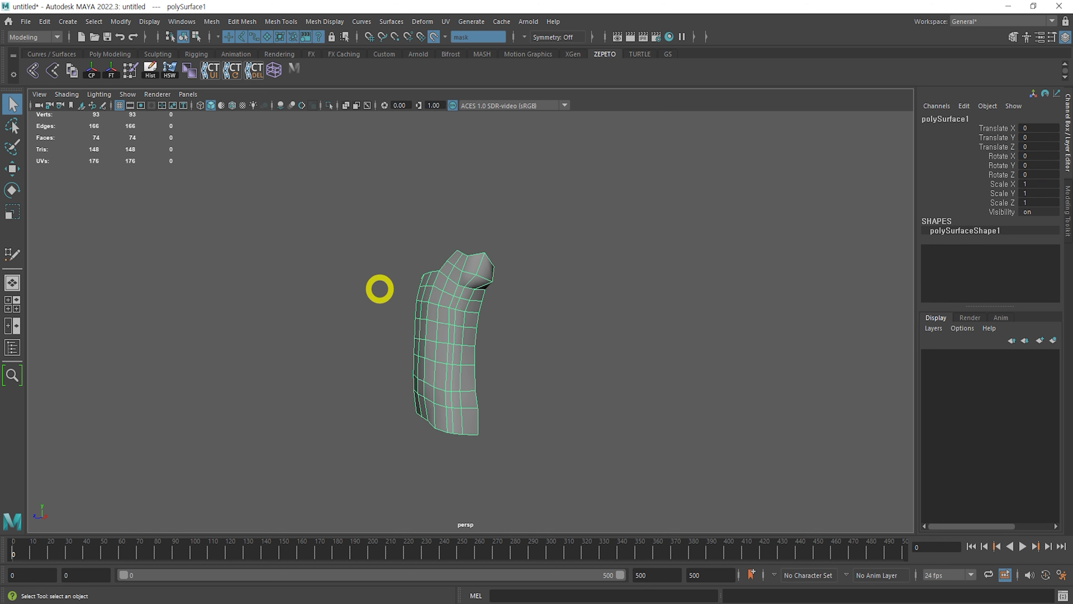
click(46, 22)
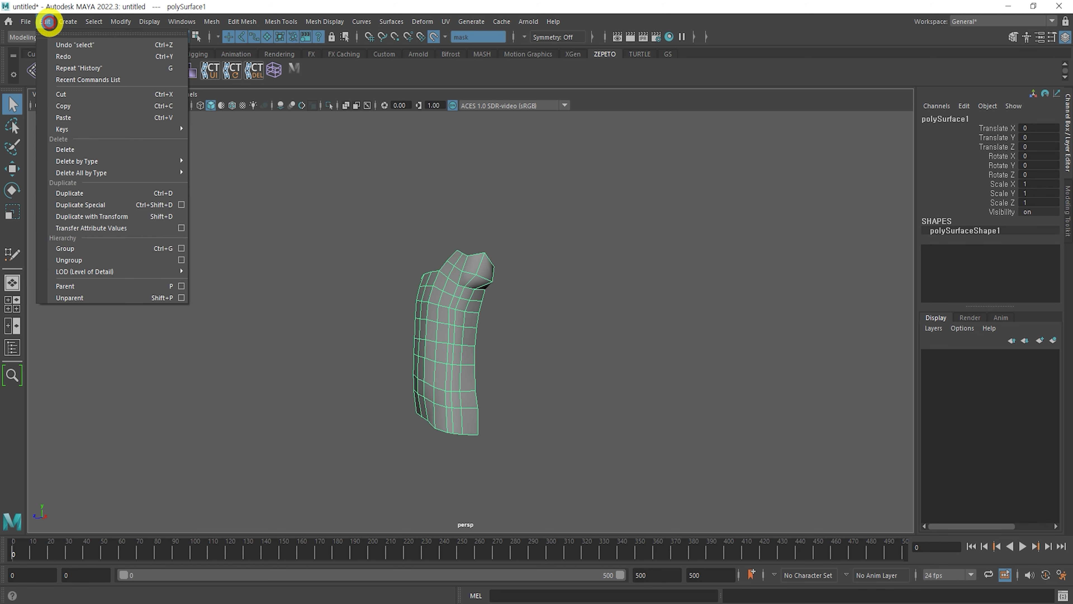
mouse_move(104, 160)
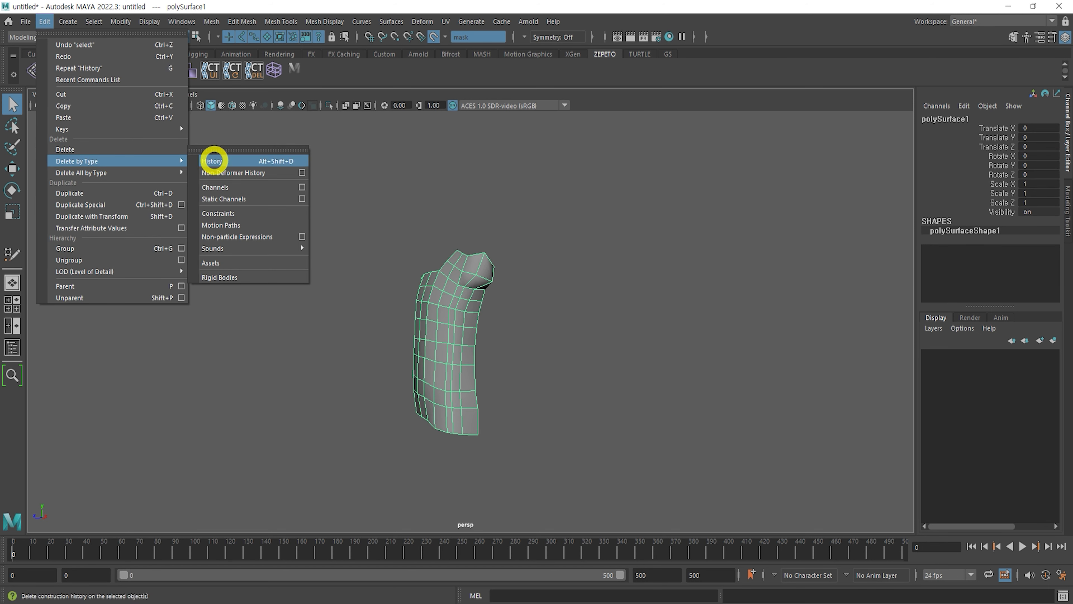